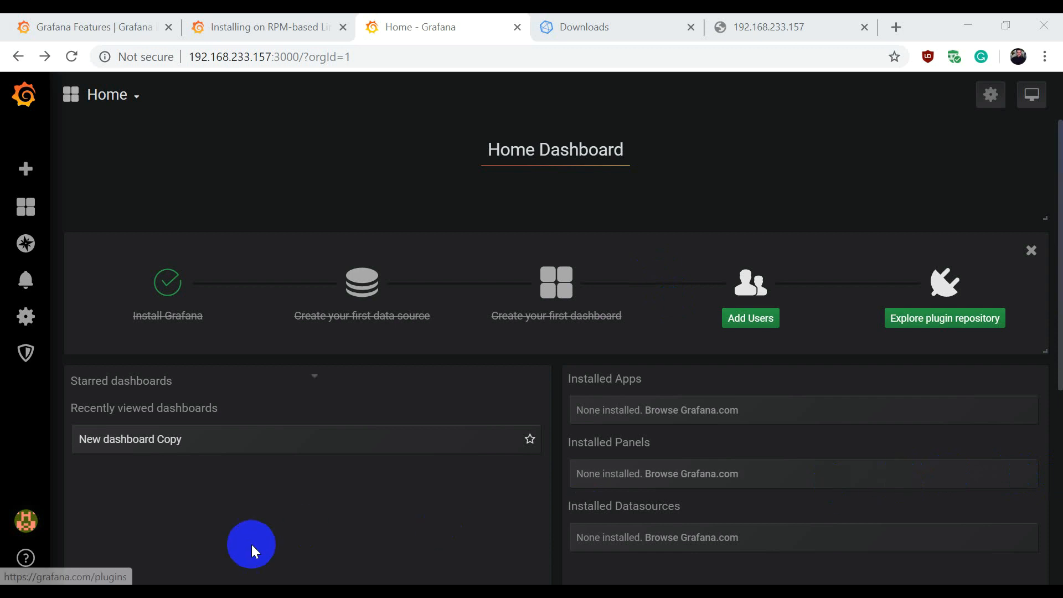
- Switch to the PuTTY terminals for baymax and mailclient1 and arrange the two windows side by side
left_click(156, 573)
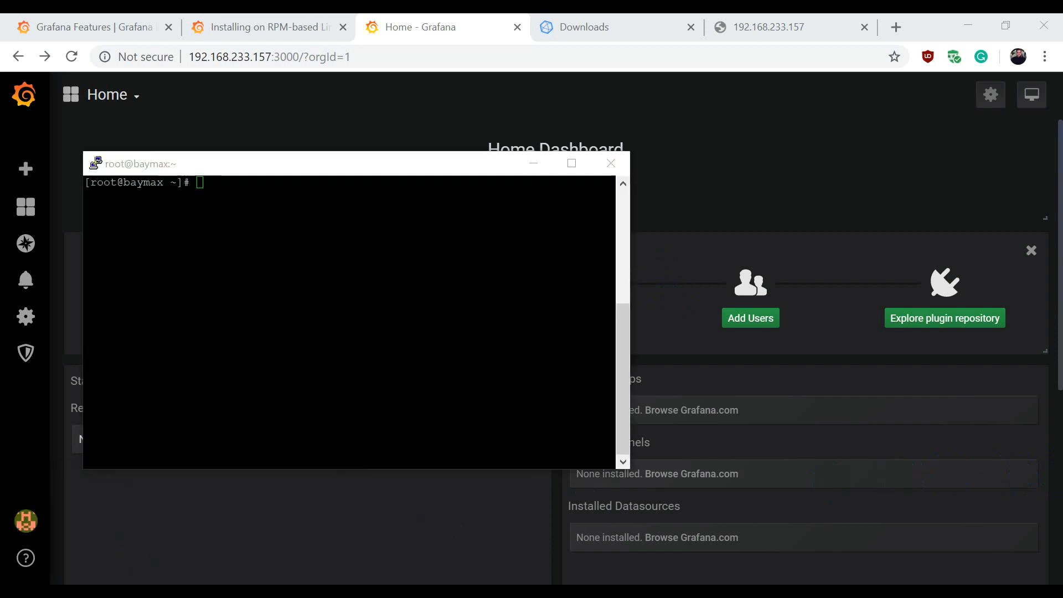
left_click(268, 541)
left_click_drag(427, 123, 707, 161)
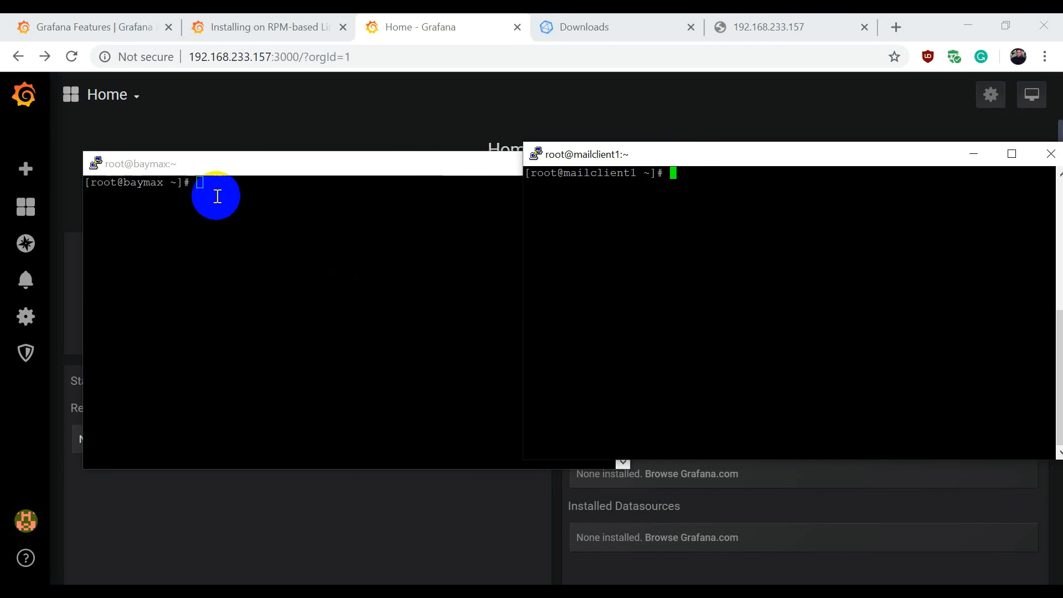
- Examine the host names in the baymax and mailclient1 terminal prompts, and minimize both windows to return to Grafana
left_click(198, 197)
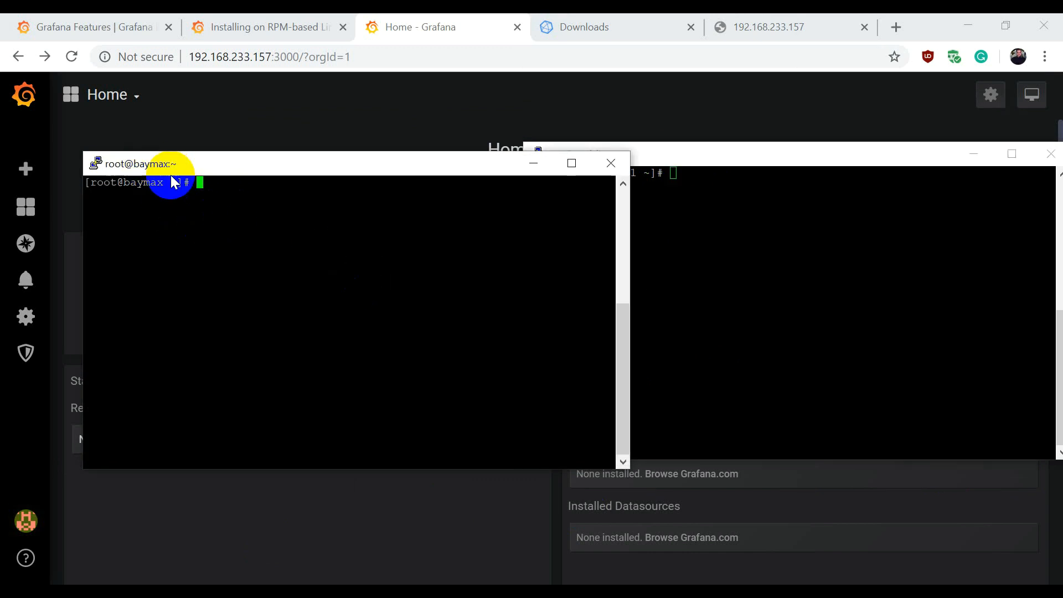
left_click(725, 249)
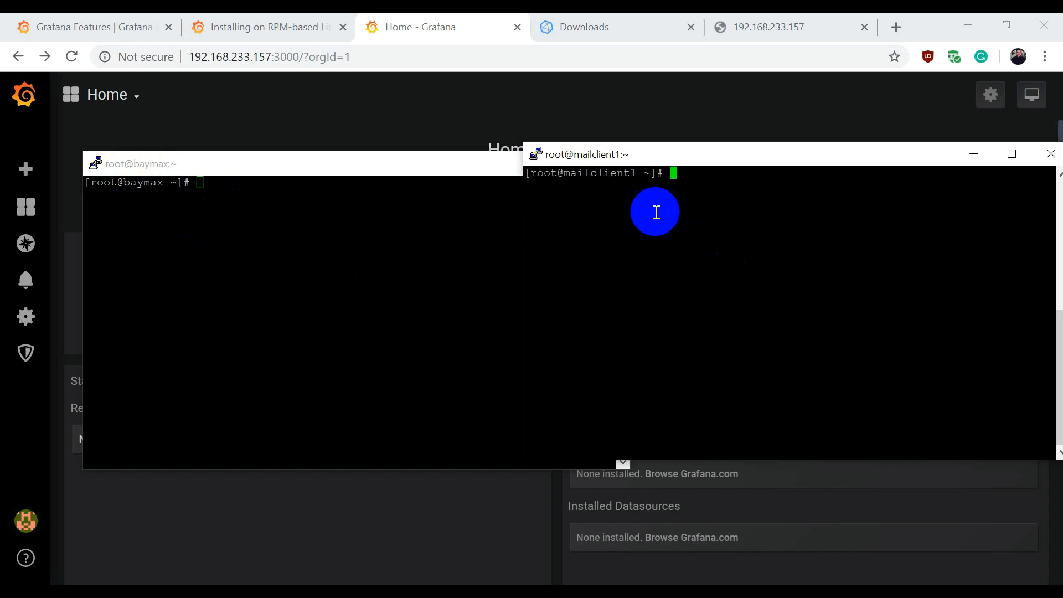
left_click_drag(567, 174, 638, 177)
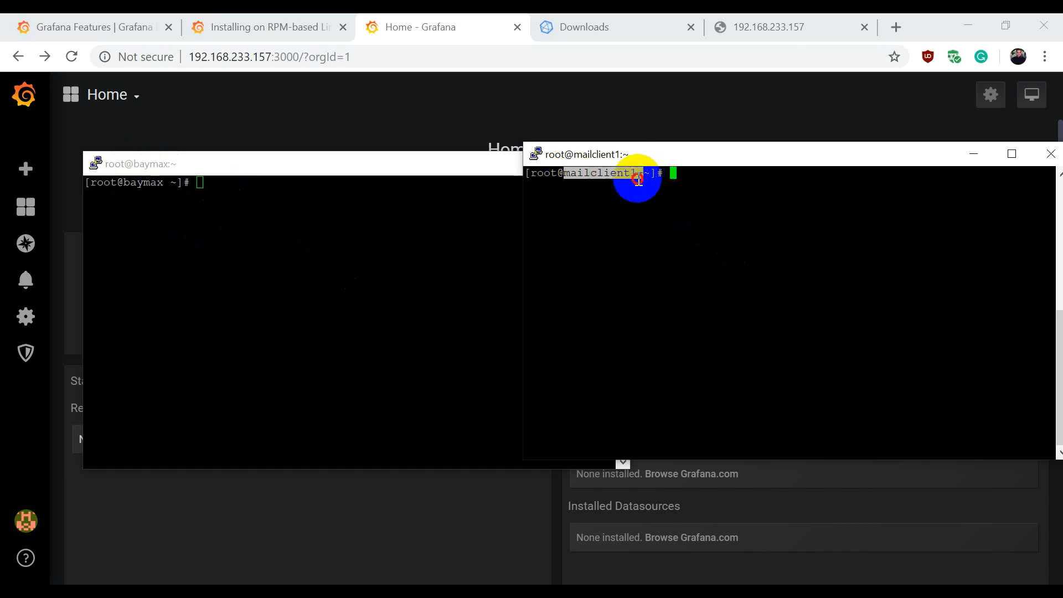
left_click(645, 225)
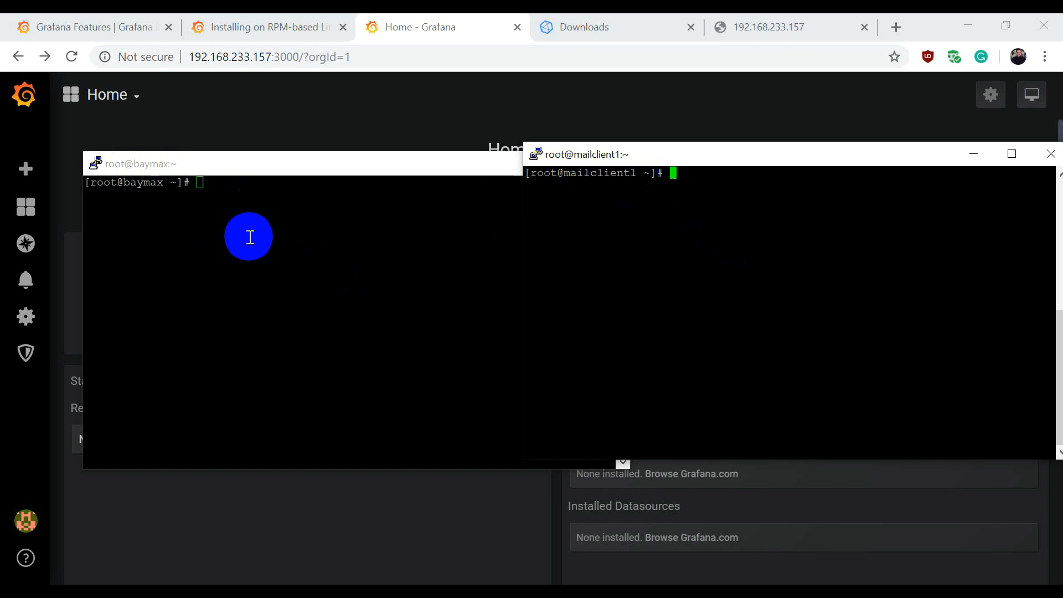
left_click_drag(127, 182, 164, 182)
left_click(721, 181)
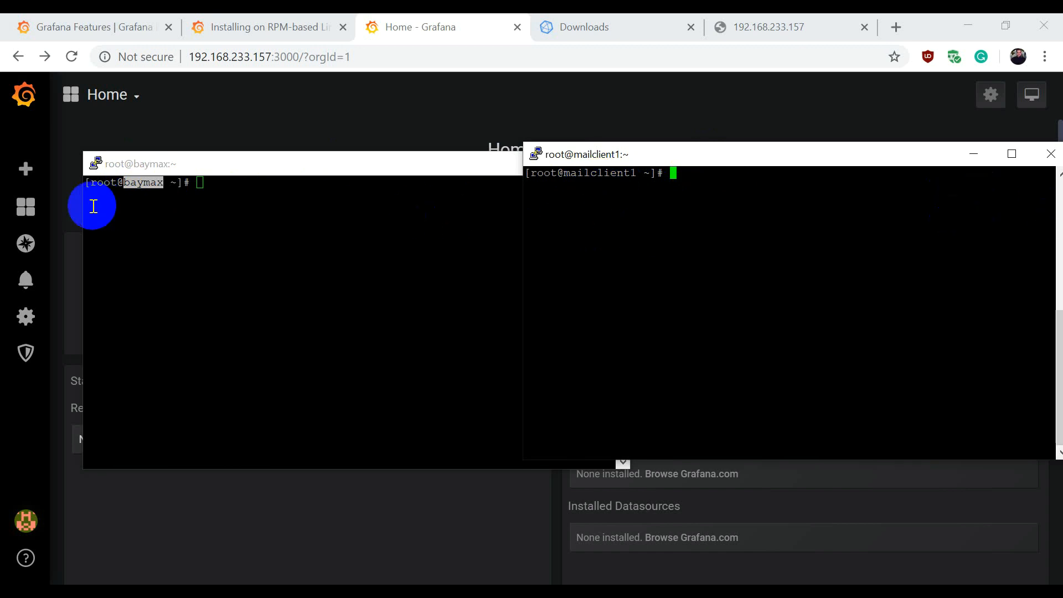
left_click(130, 185)
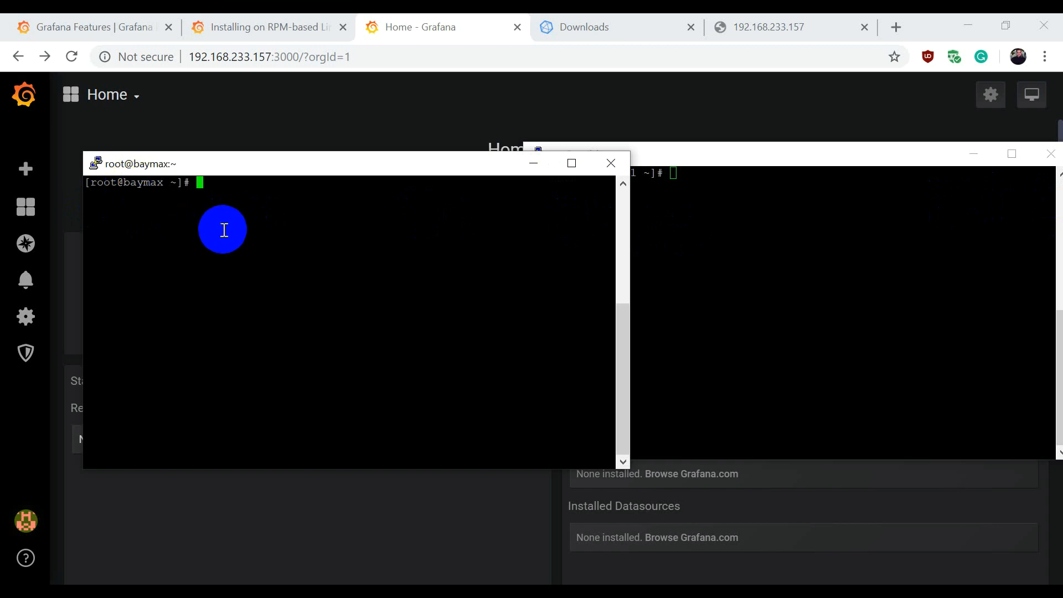
left_click(692, 240)
left_click(583, 173)
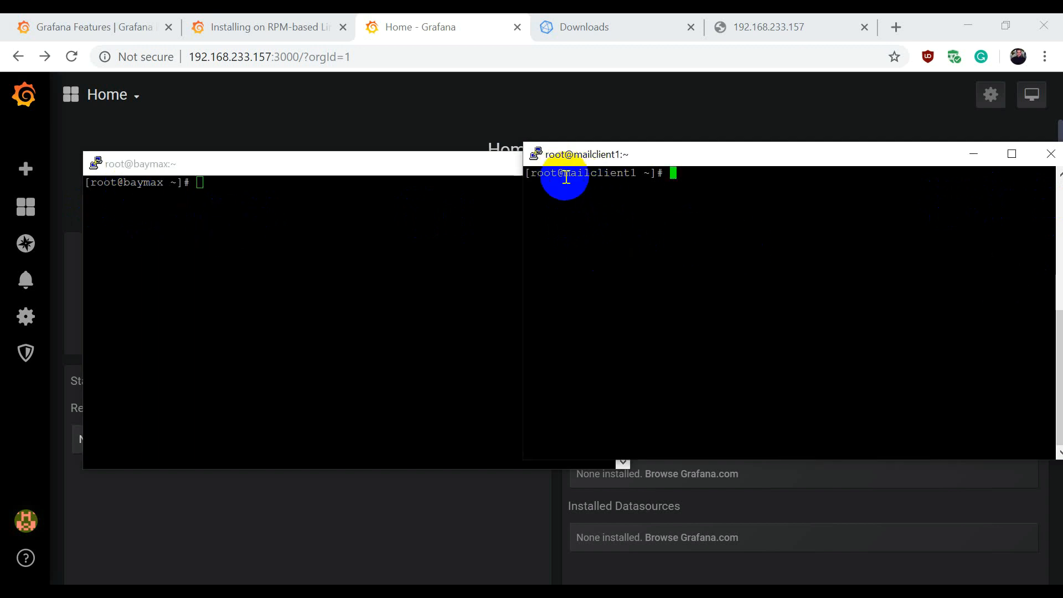
left_click(973, 153)
left_click(540, 165)
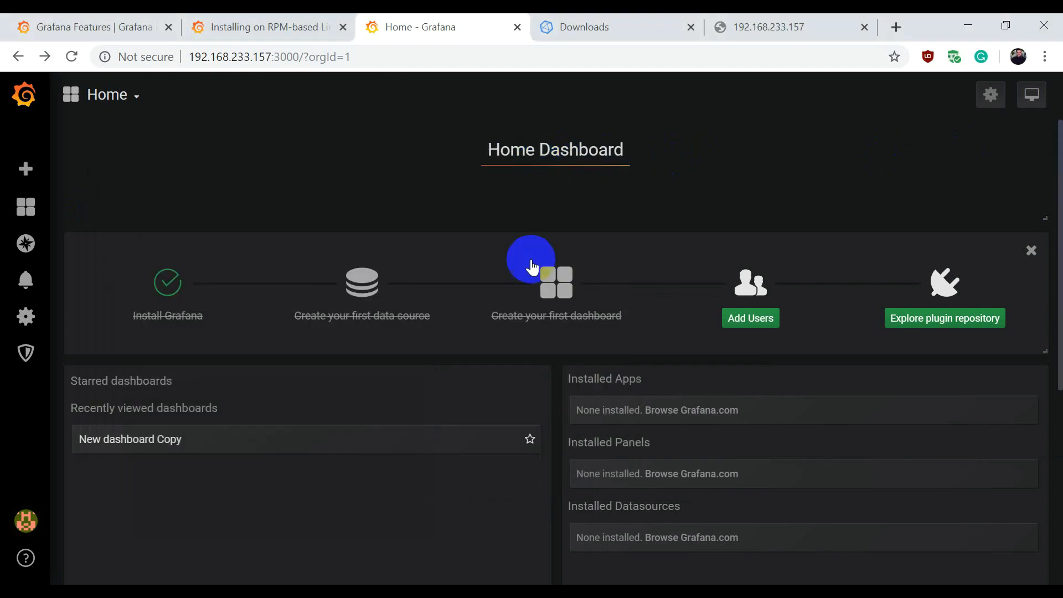
left_click(569, 311)
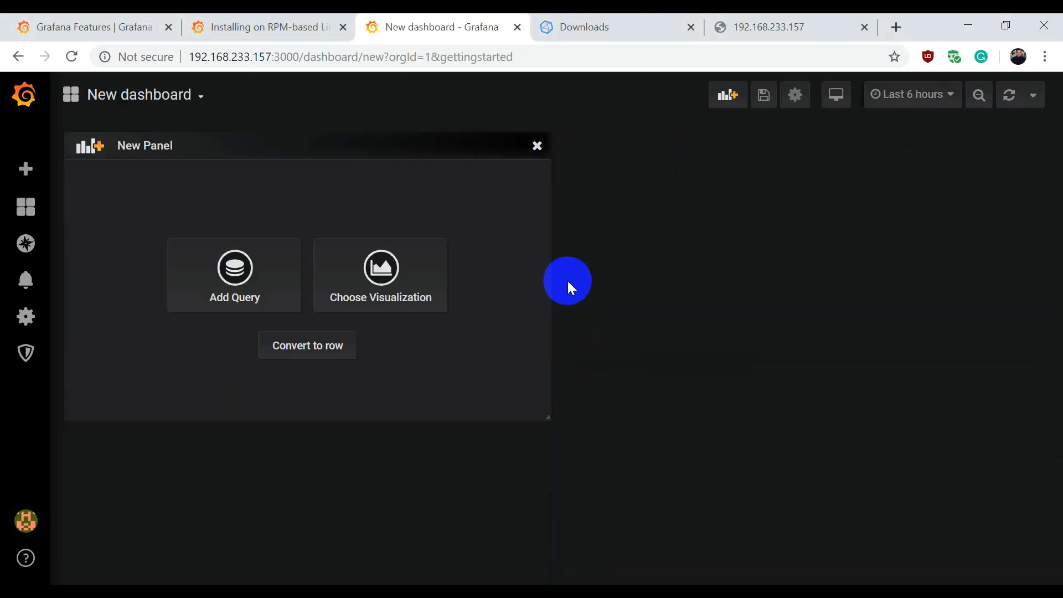
left_click(198, 97)
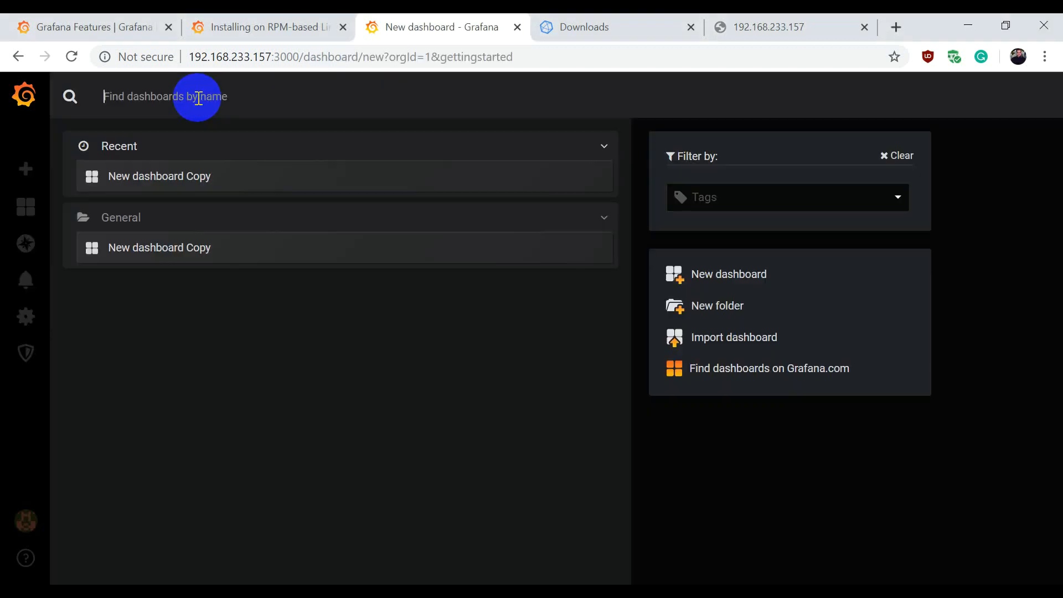
left_click(22, 55)
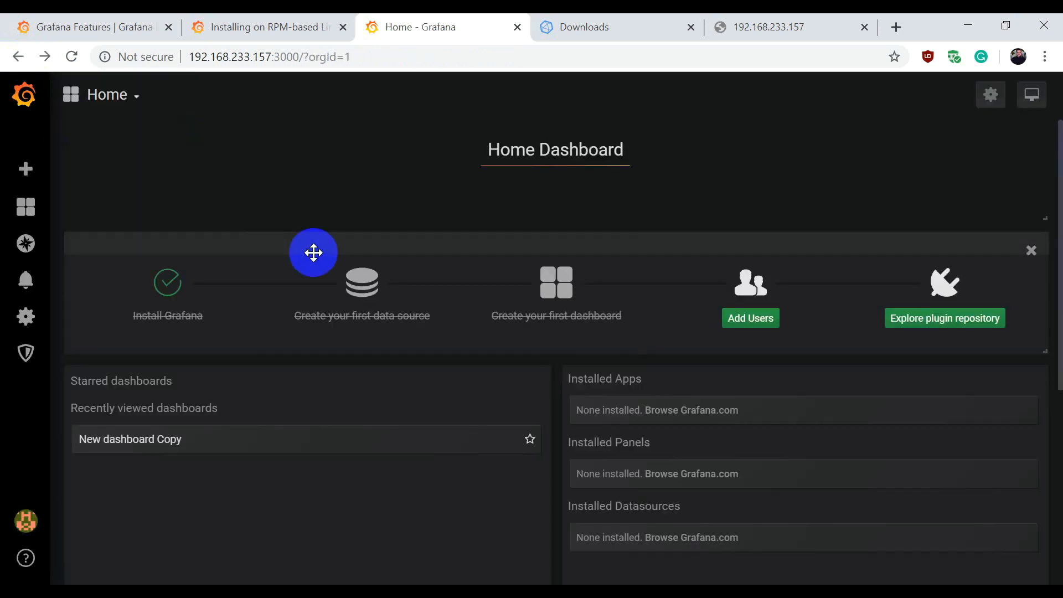
- Create a new dashboard and choose Graph as the visualization of its new panel
left_click(556, 309)
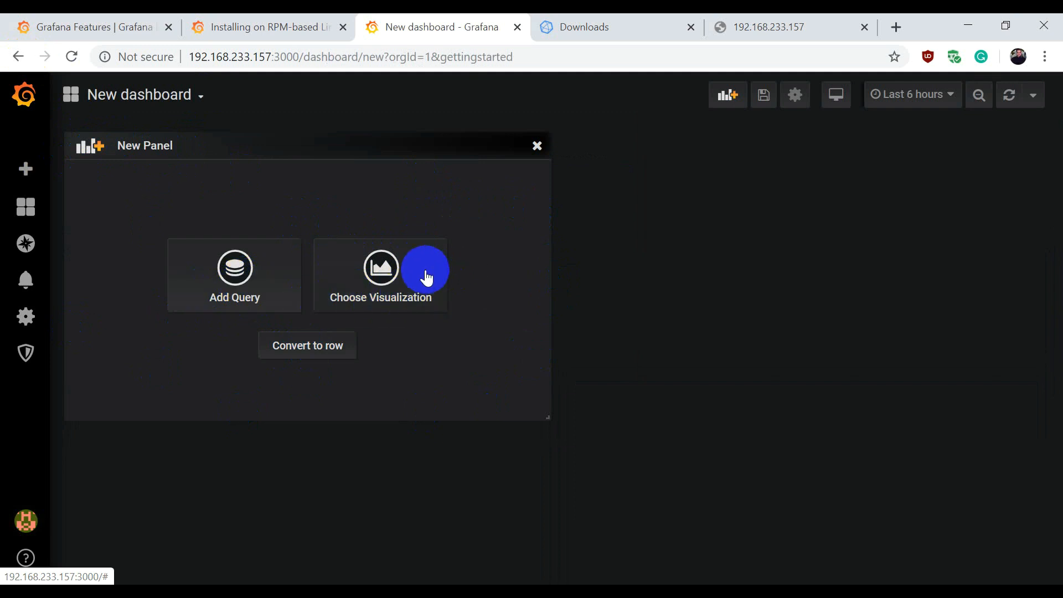
left_click(385, 279)
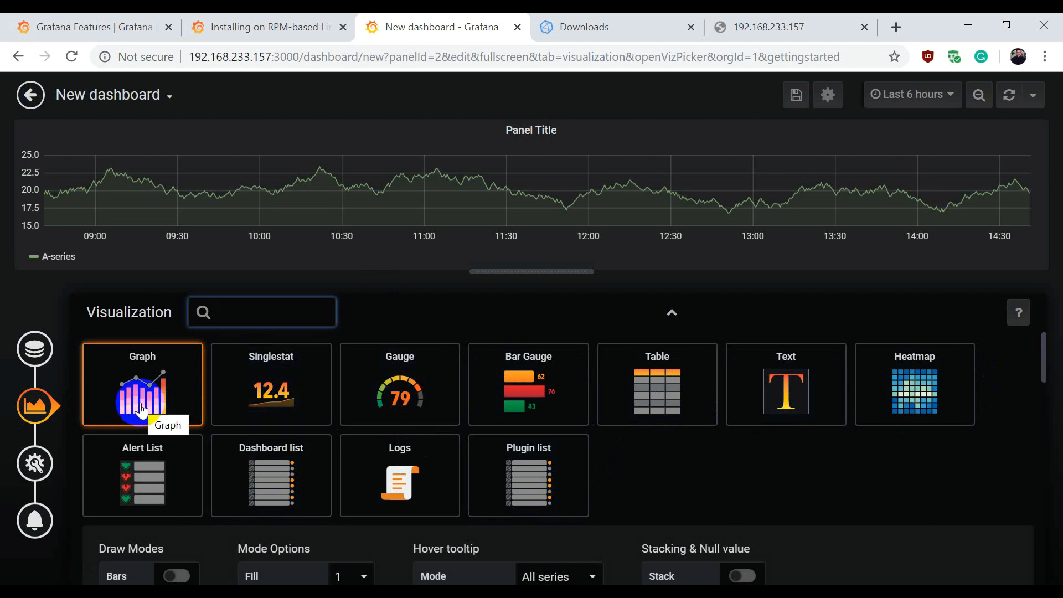
left_click(125, 381)
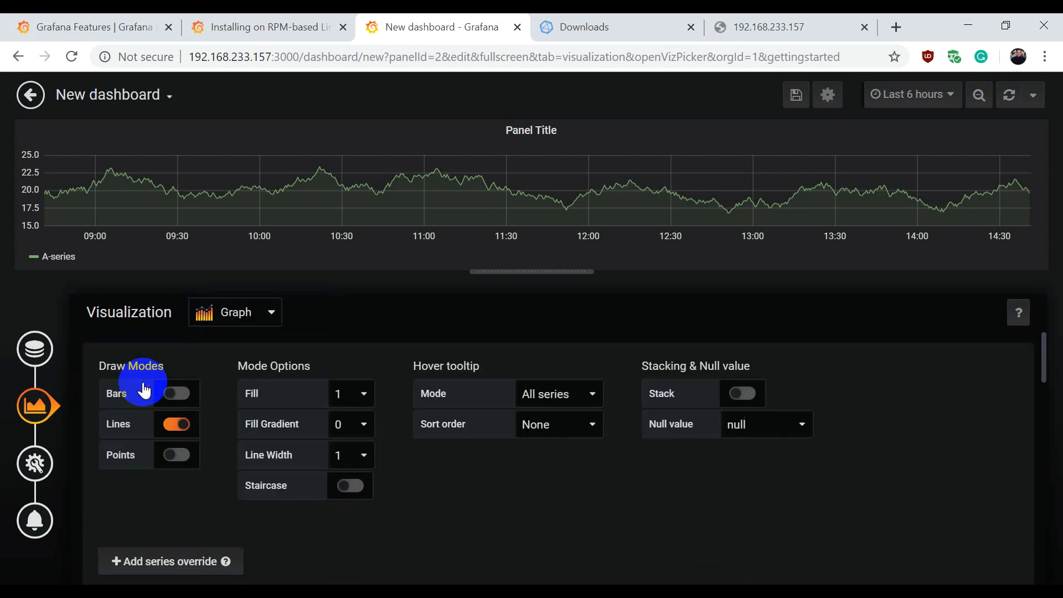
- Set the panel query's data source to InfluxDB and its FROM measurement to cpu
left_click(37, 350)
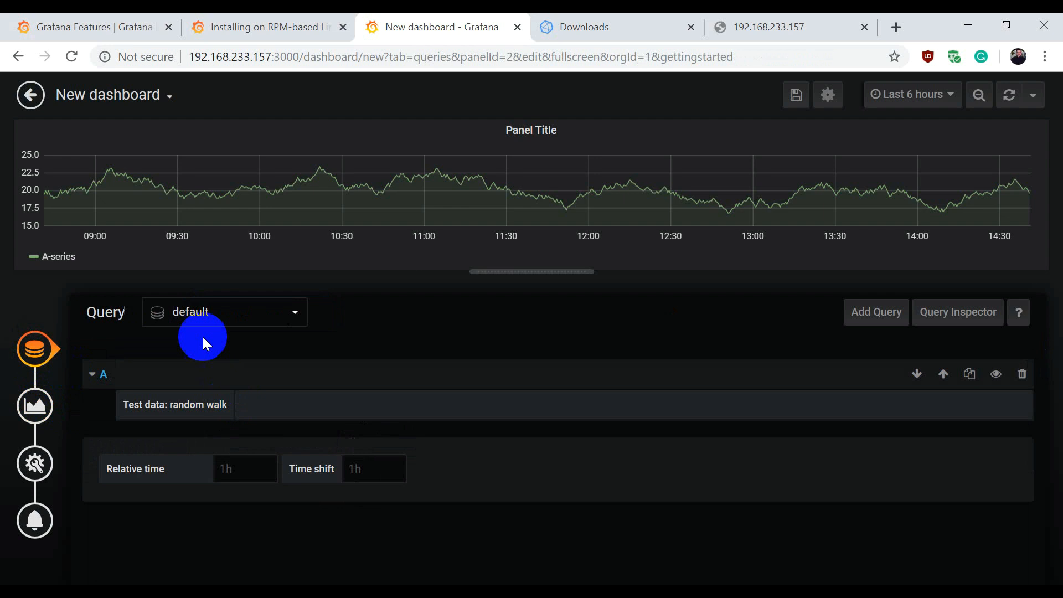
left_click(197, 321)
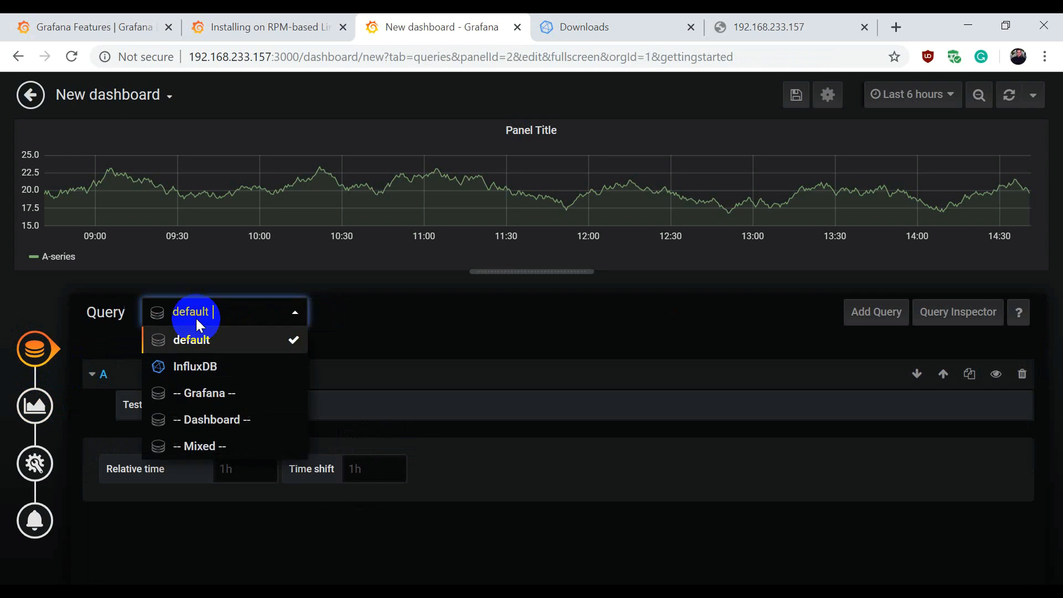
left_click(201, 368)
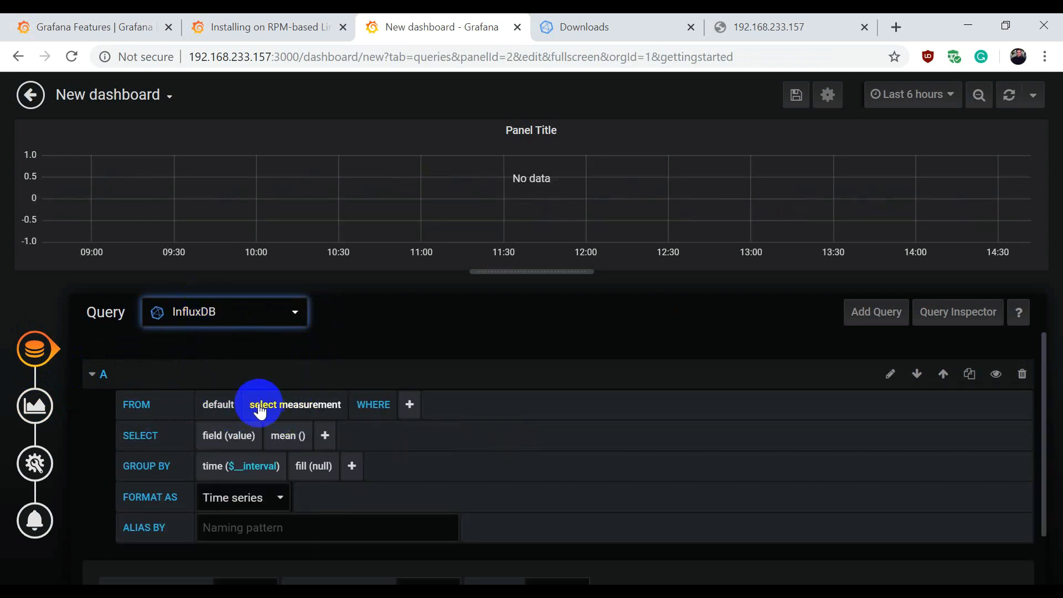
left_click(294, 412)
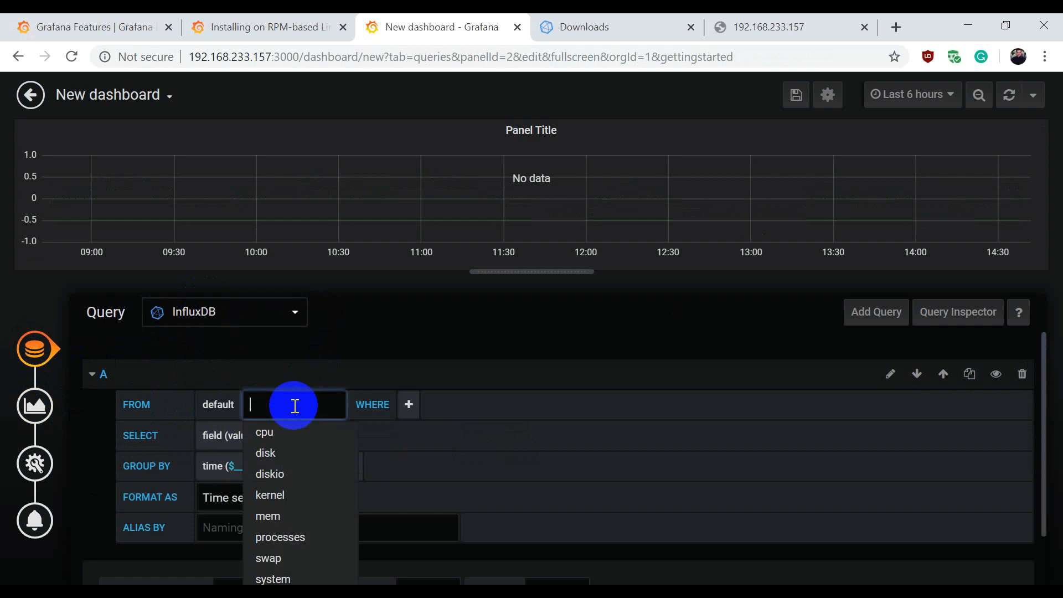
left_click(285, 440)
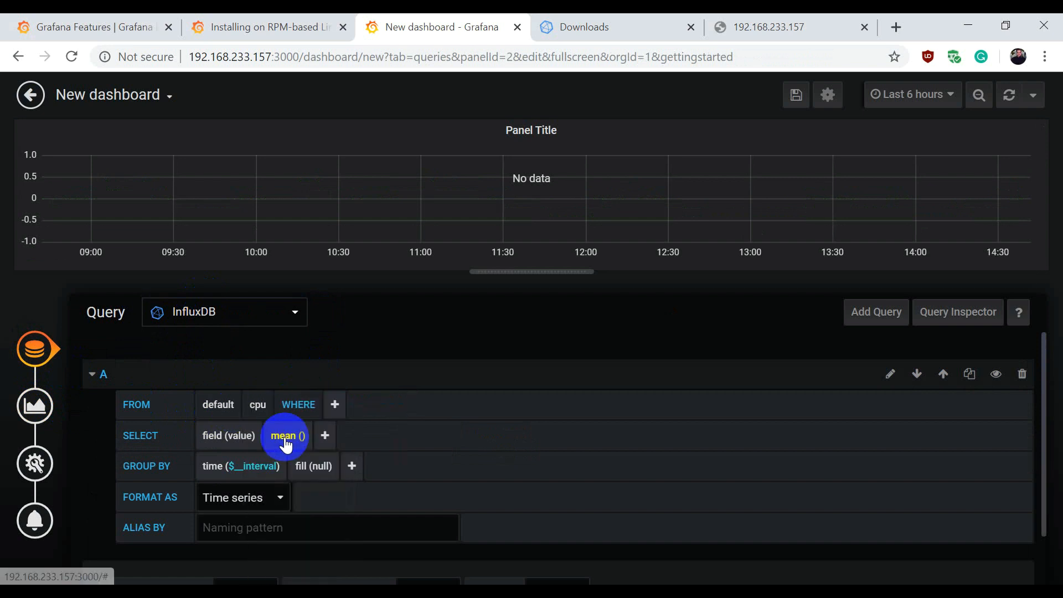
- Add a WHERE condition to the query that limits host to baymax
left_click(335, 410)
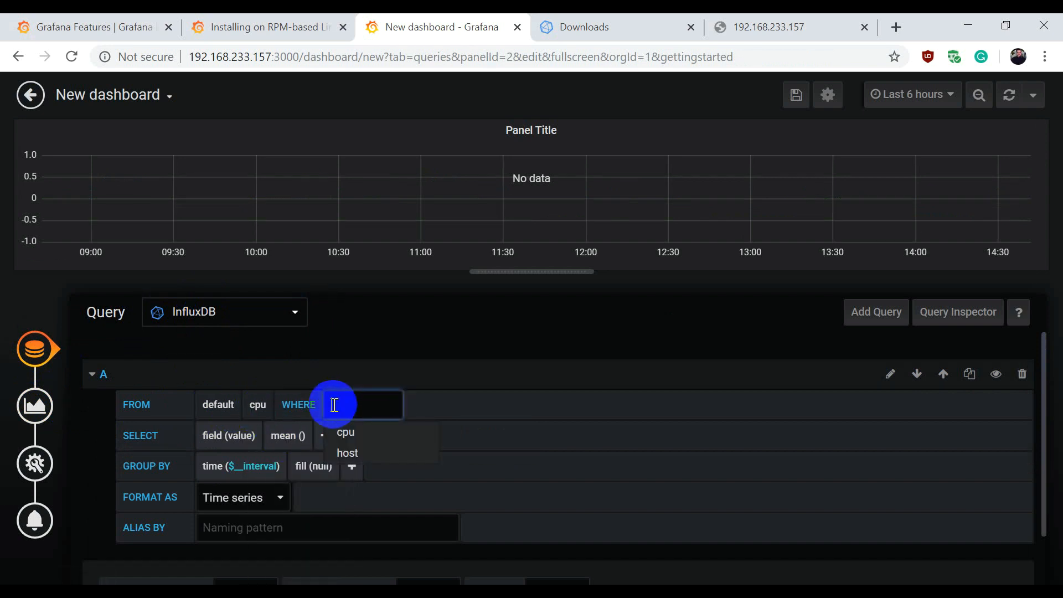
left_click(348, 455)
left_click(439, 403)
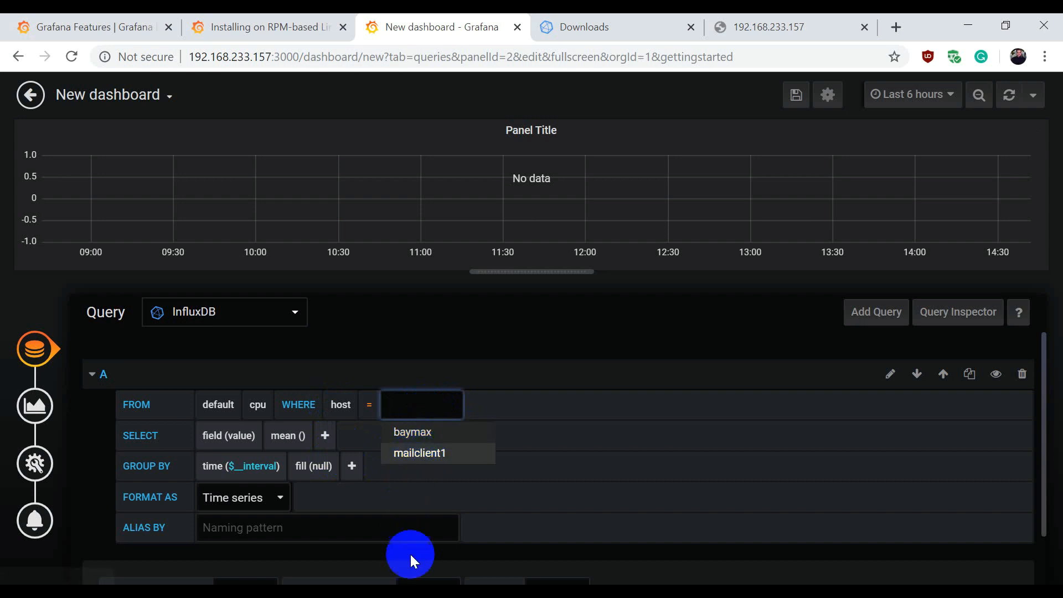
left_click(409, 437)
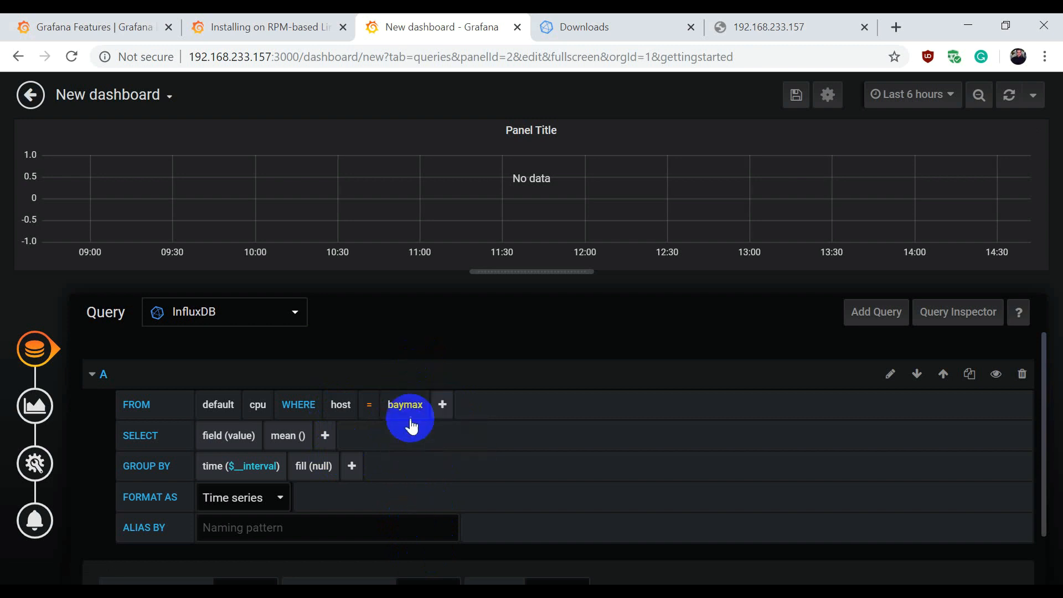
- Select the usage_system field for query A and group its results by a 10s time interval
left_click(233, 437)
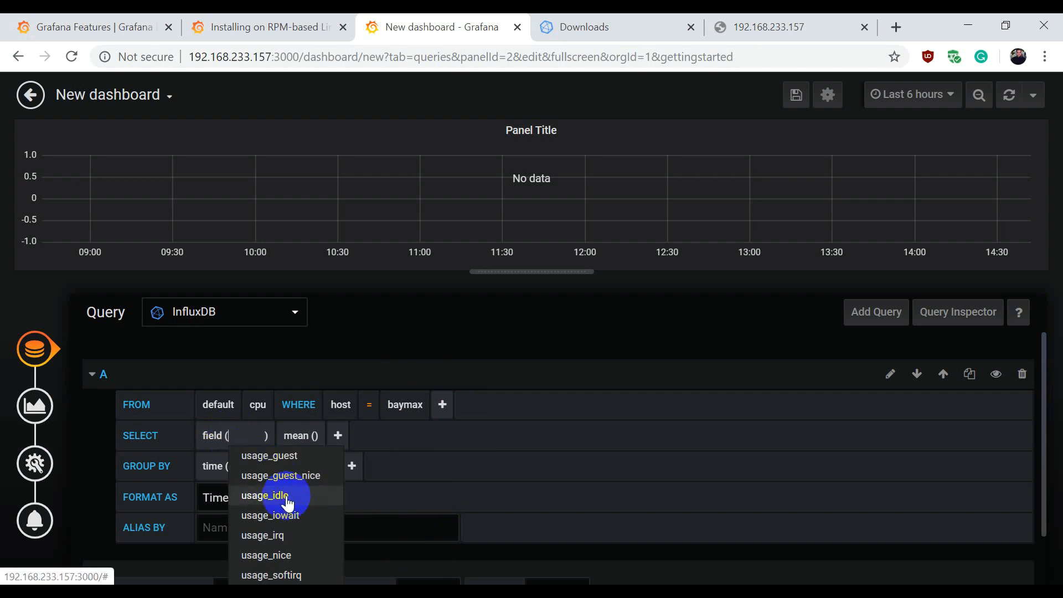
scroll(266, 494, "down", 1)
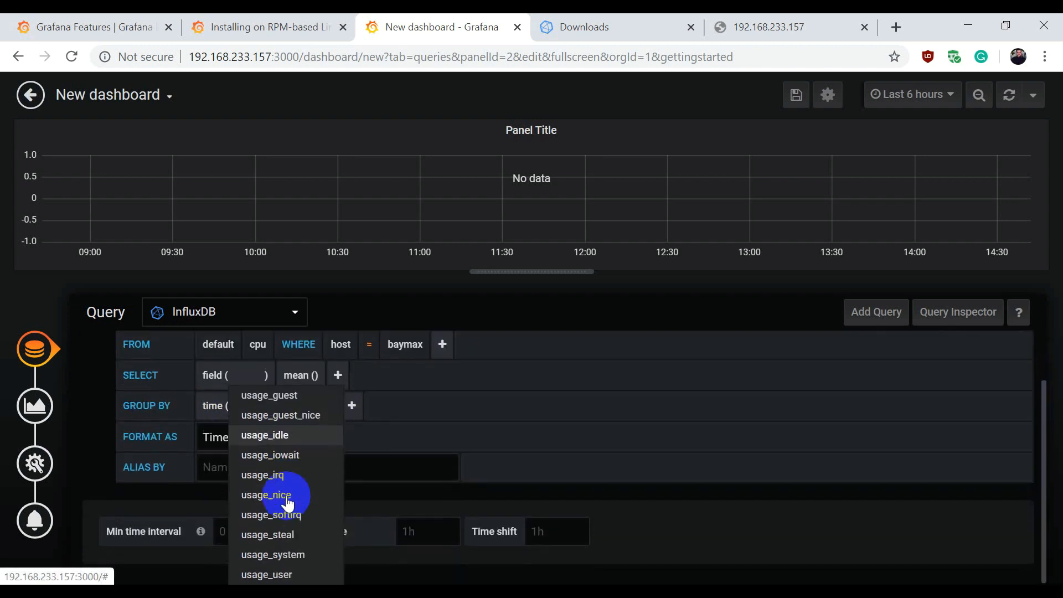
left_click(262, 555)
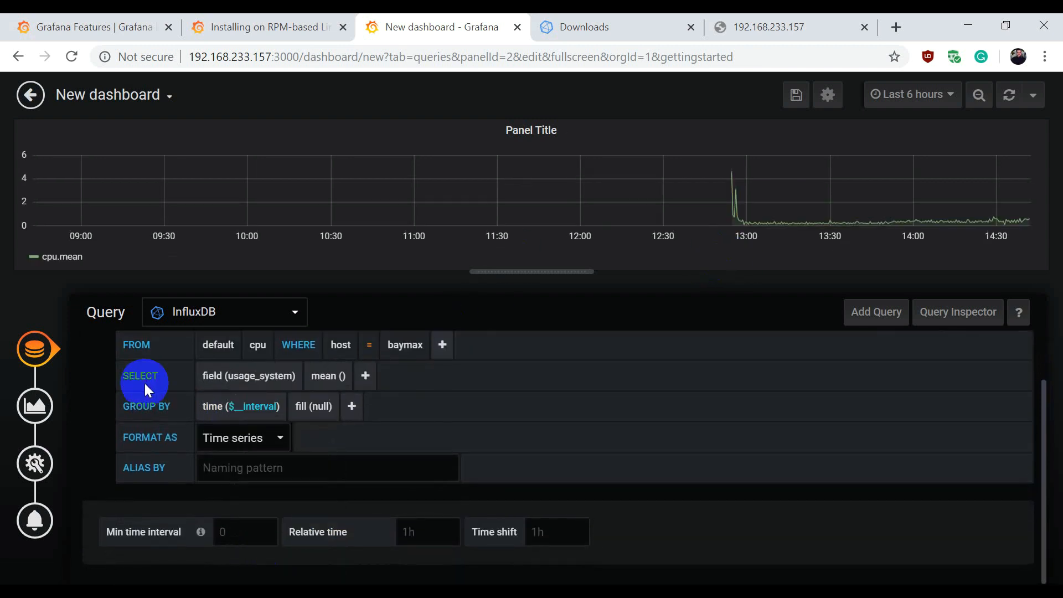
left_click(251, 404)
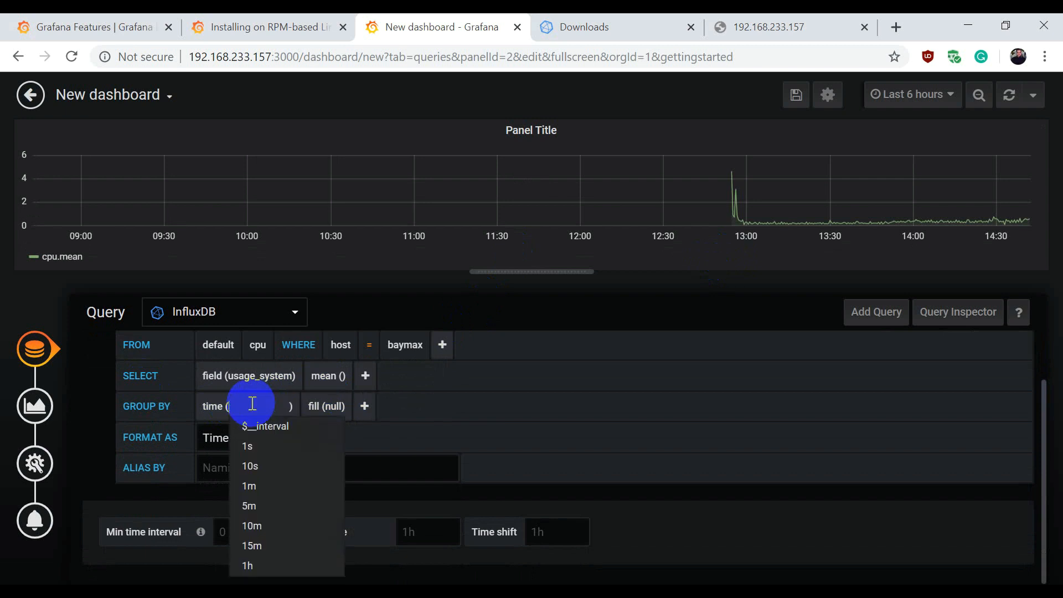
left_click(254, 466)
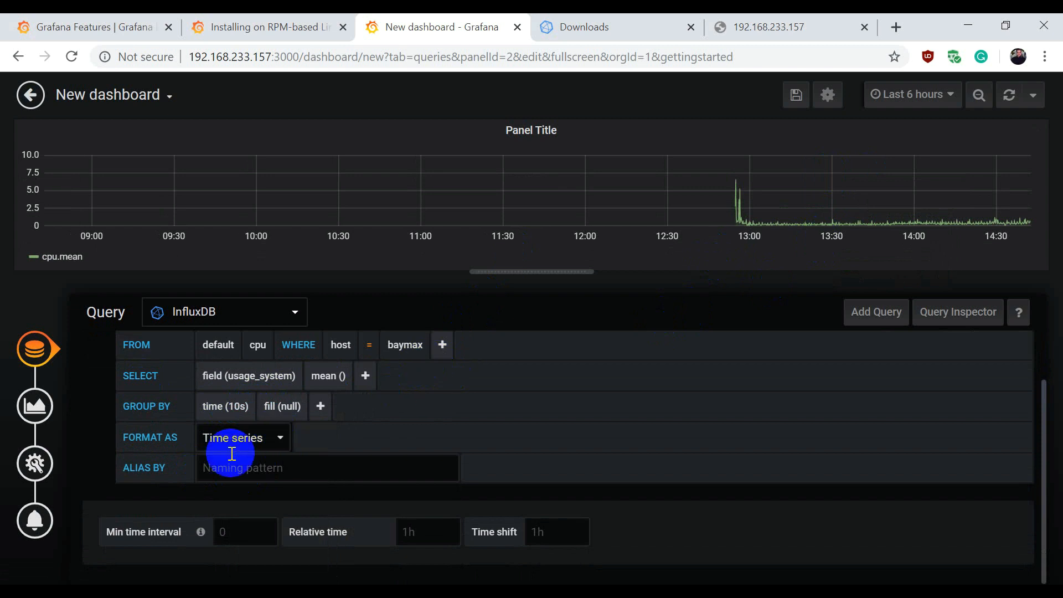
- Set the query's alias to "cpu usage"
left_click(225, 474)
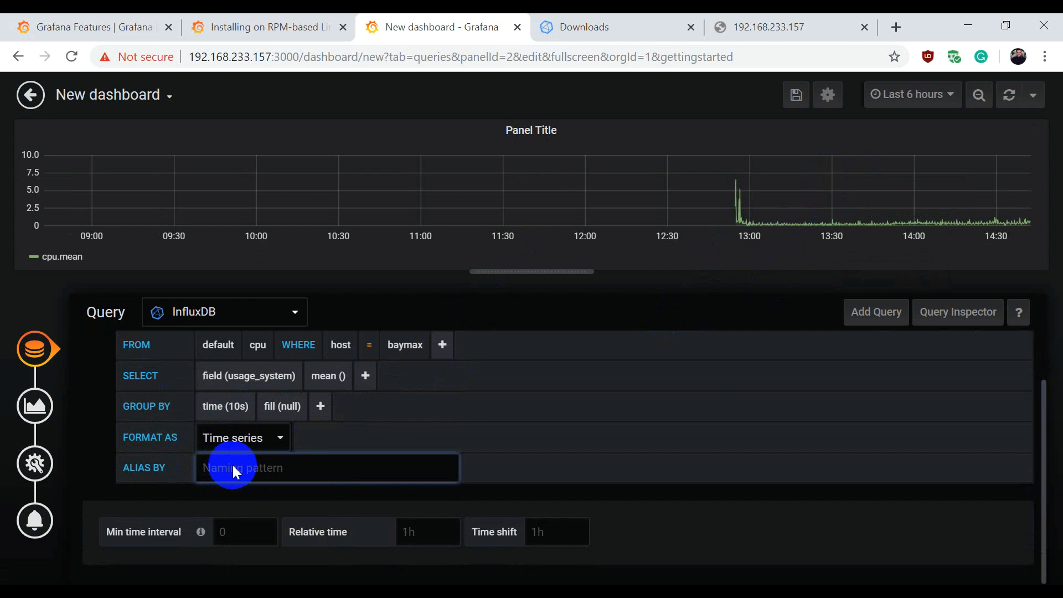
type("cpu usage")
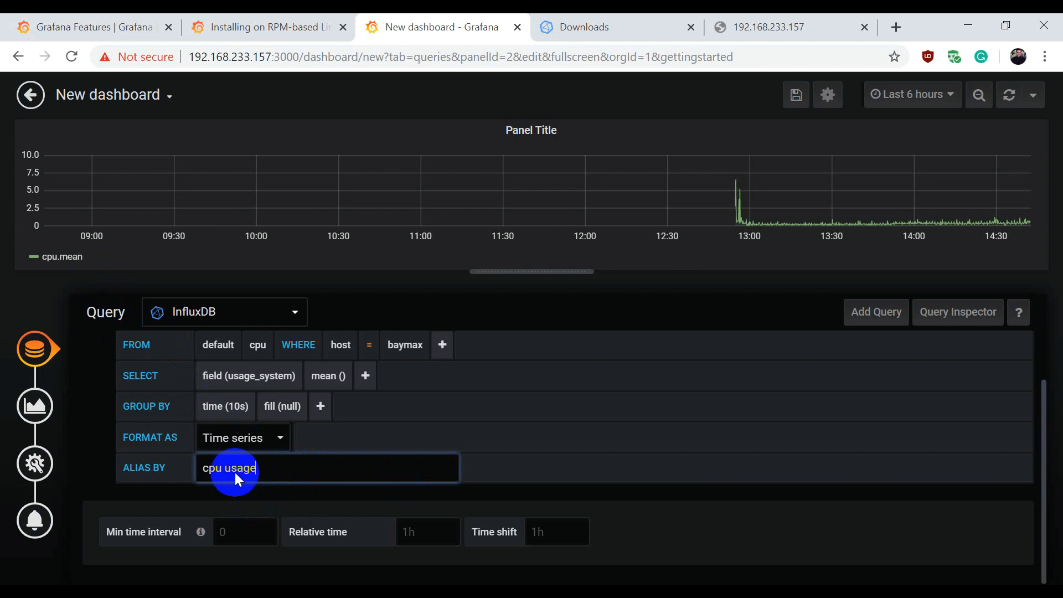
left_click(251, 501)
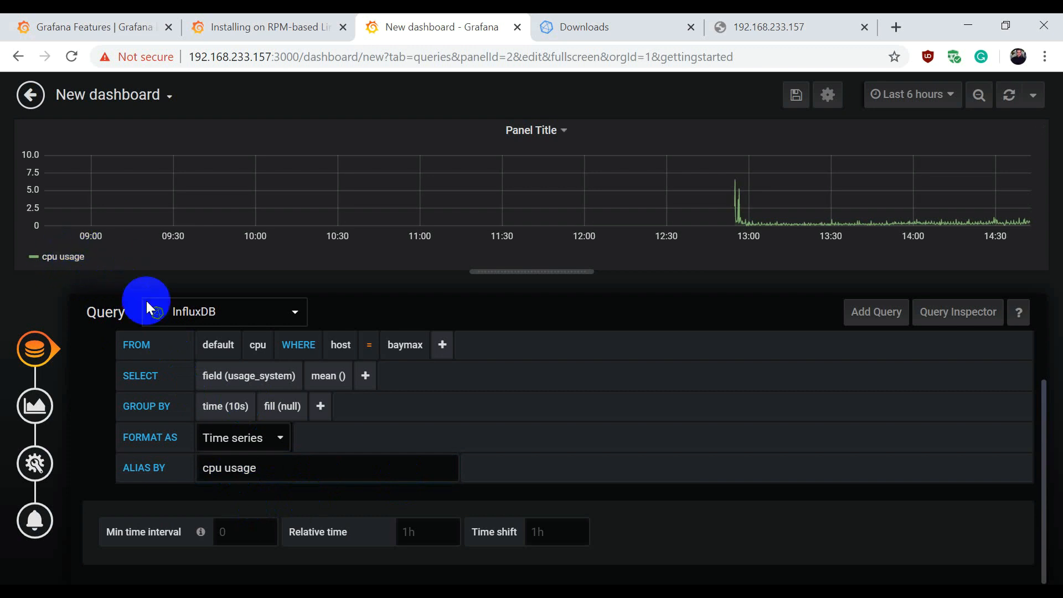
- Set the panel's title to "cpu usage - Baymax" in its general settings
left_click(36, 467)
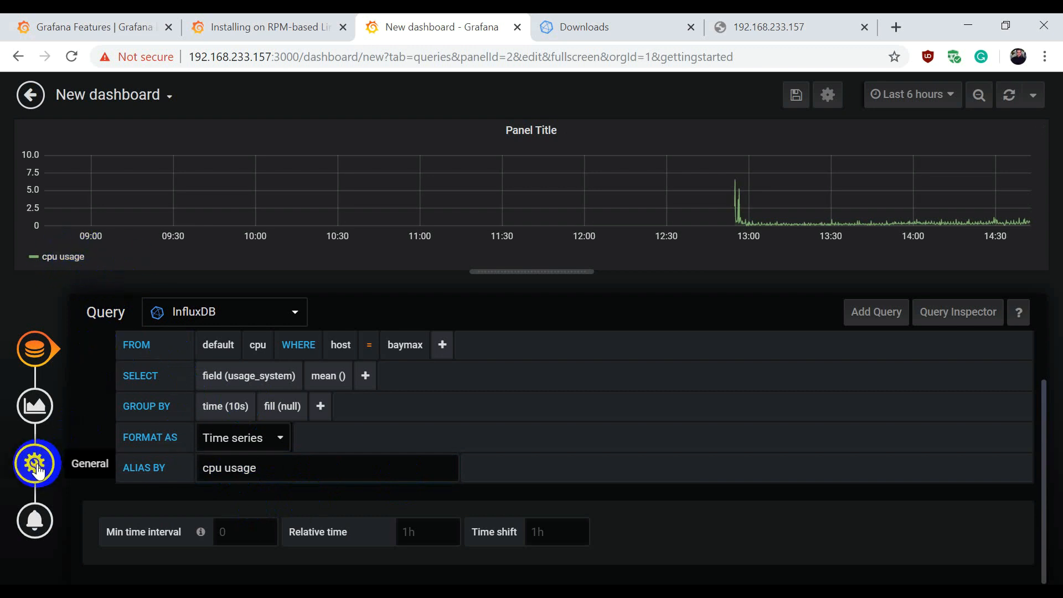
left_click_drag(282, 364, 184, 371)
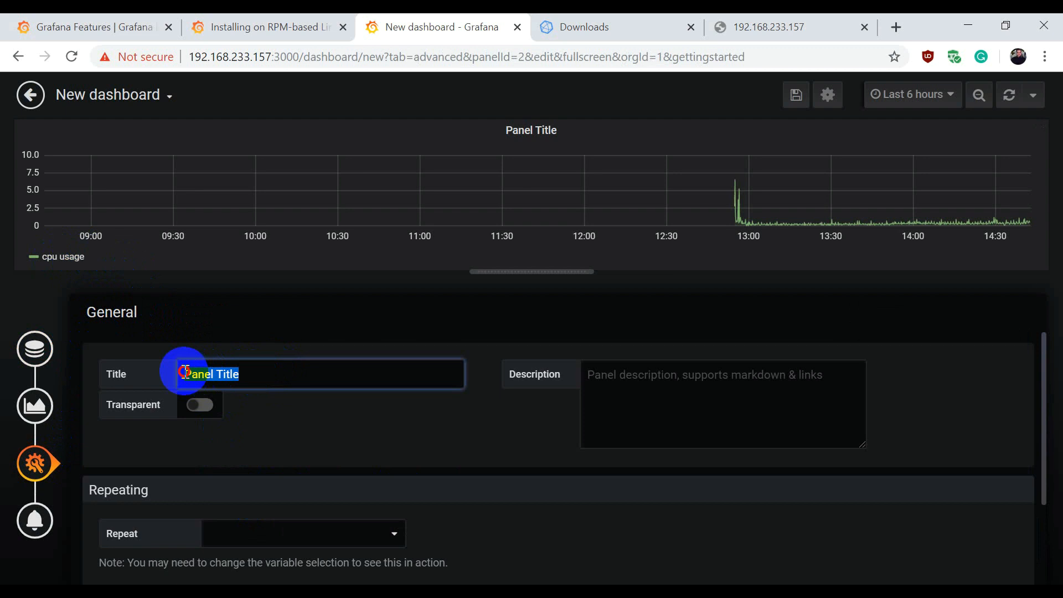
type("c")
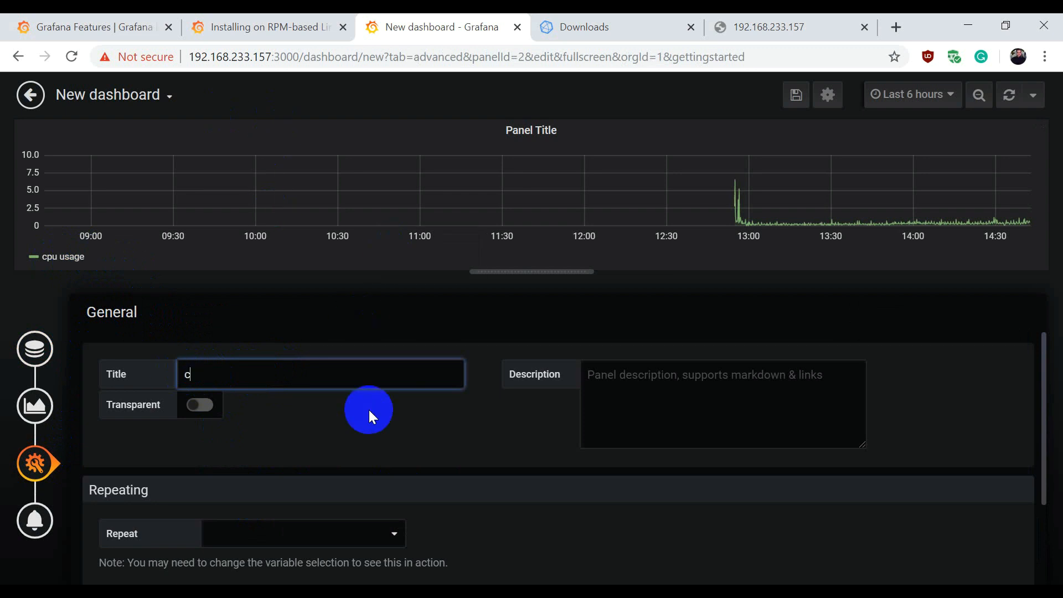
type("pu usage  - Baymax")
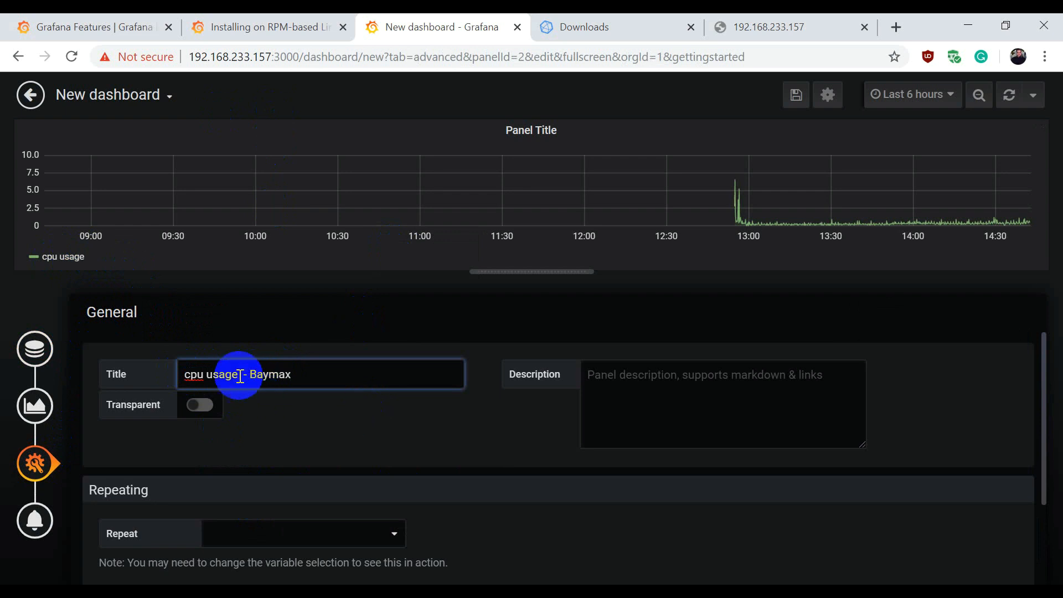
scroll(246, 430, "down", 2)
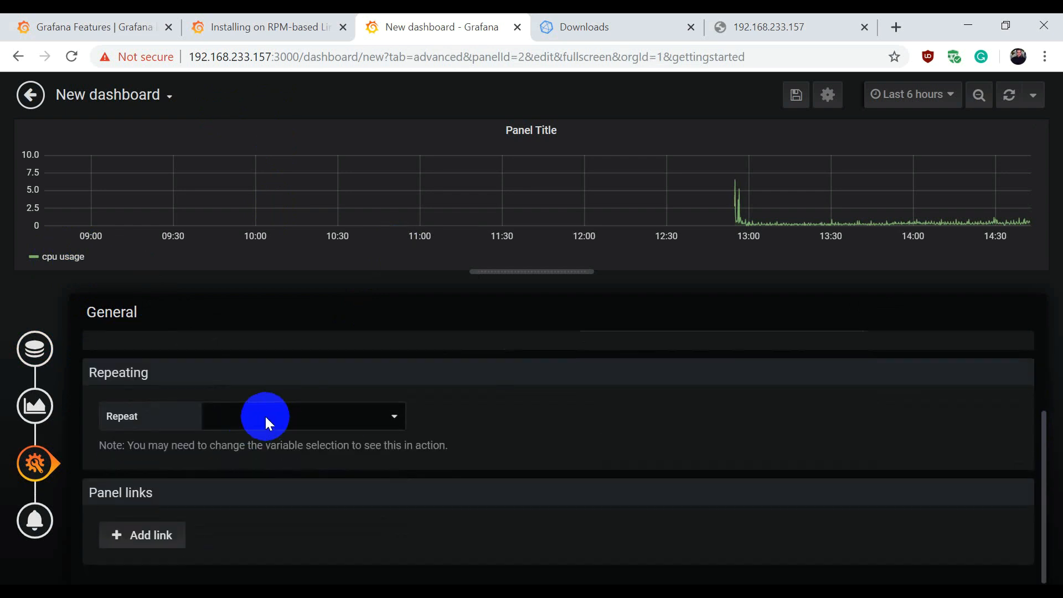
- Set the unit of the graph's right Y axis to percent (0-100)
left_click(38, 418)
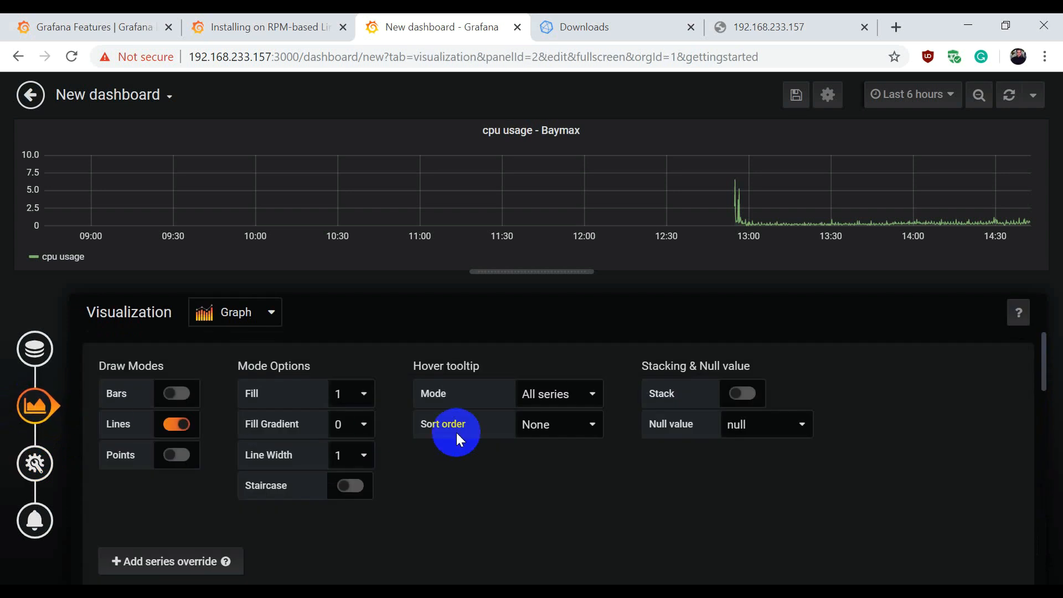
scroll(496, 450, "down", 6)
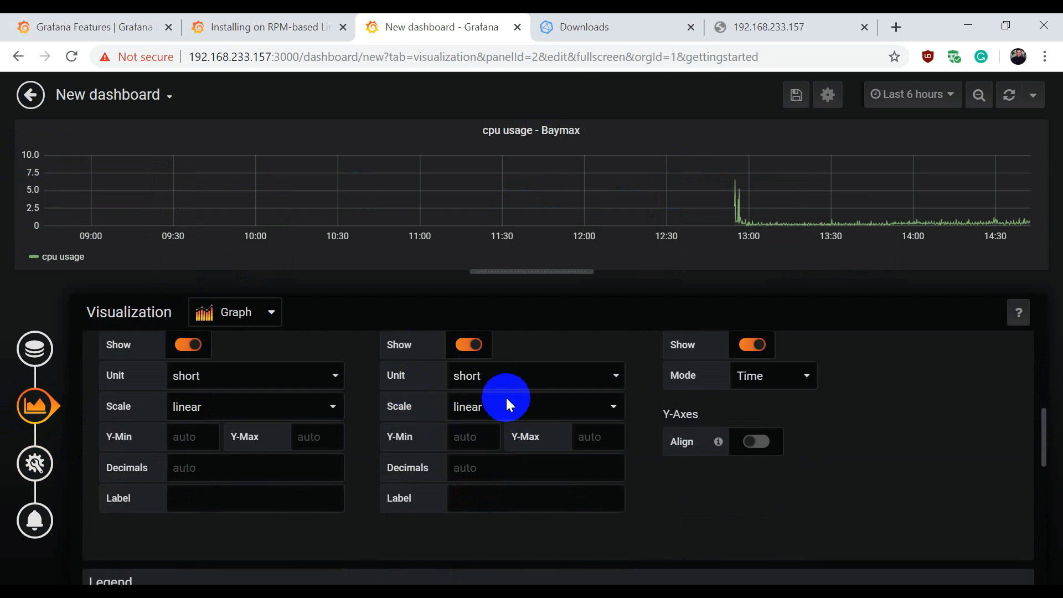
left_click(495, 382)
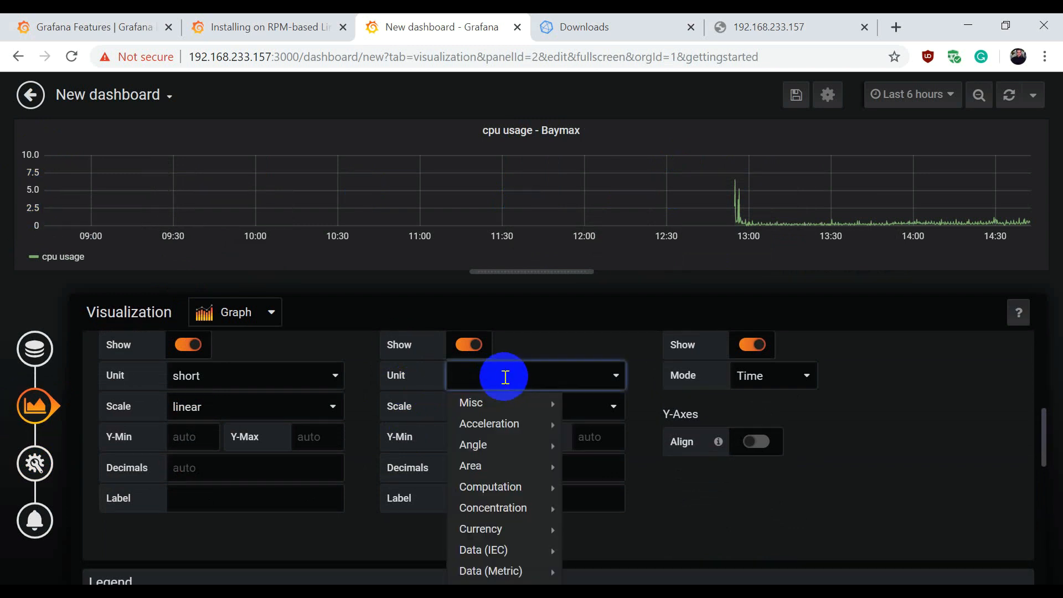
mouse_move(526, 410)
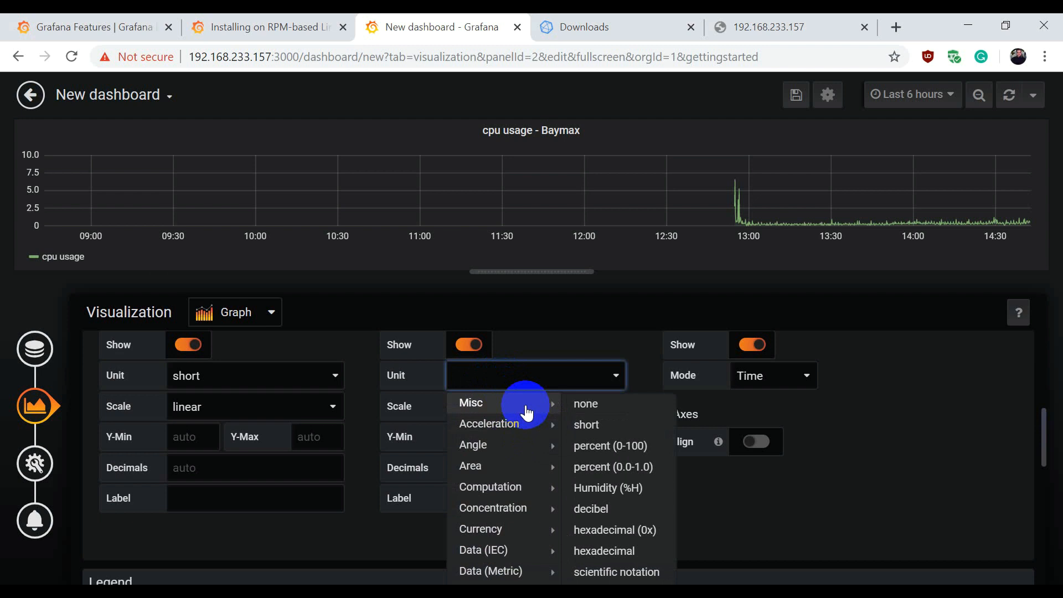
left_click(618, 453)
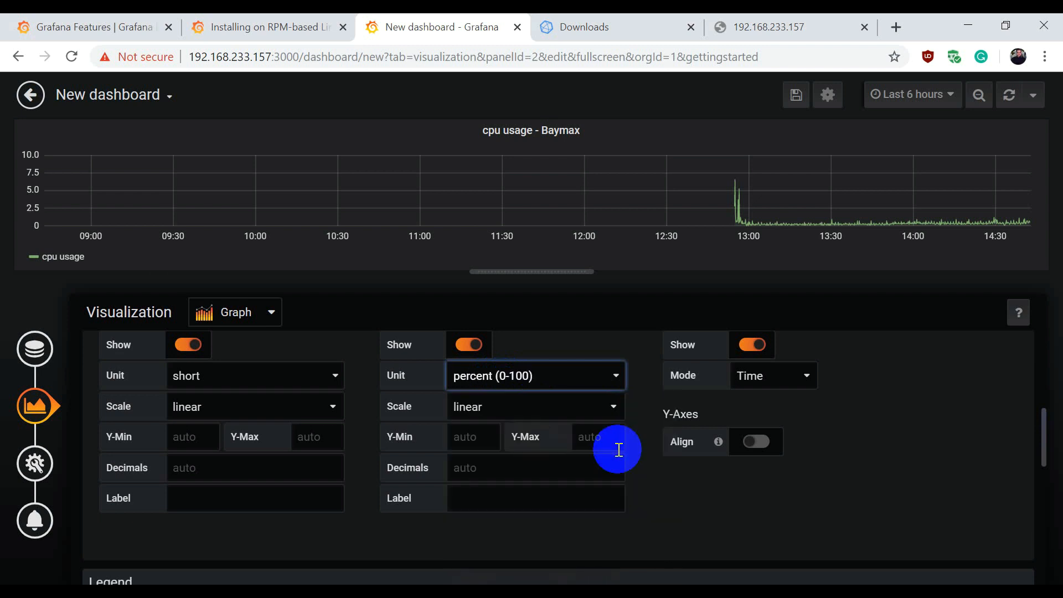
left_click(672, 504)
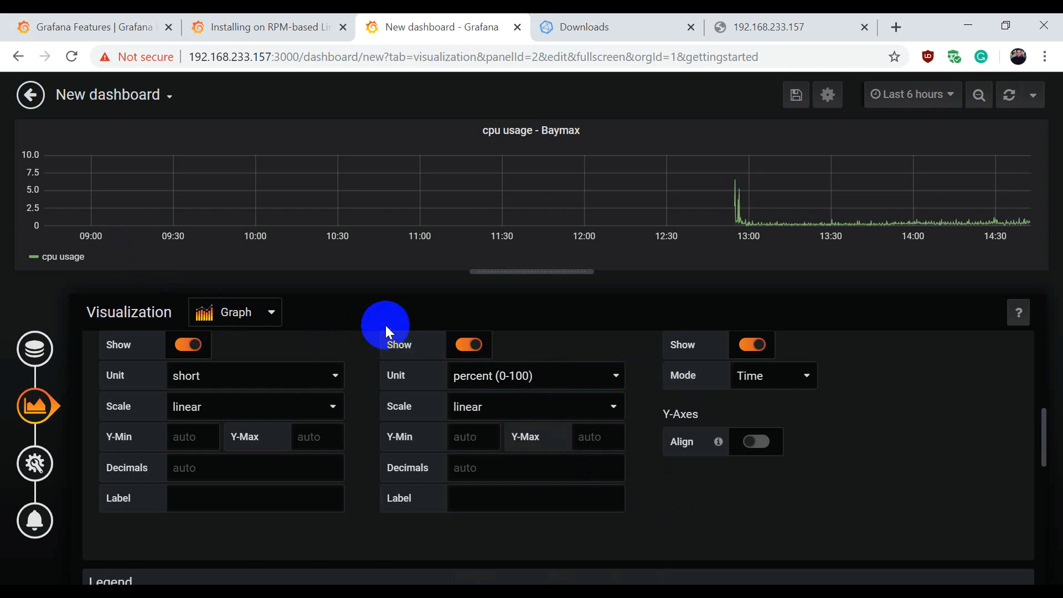
- Save the dashboard under the name BAYMAX in the General folder
left_click(795, 95)
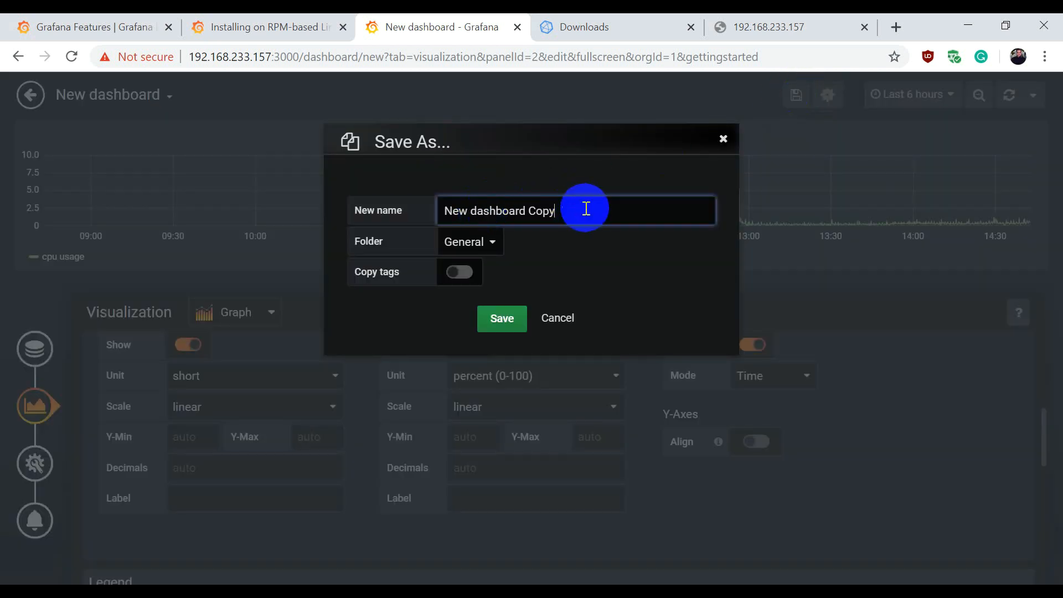
left_click_drag(591, 209, 427, 210)
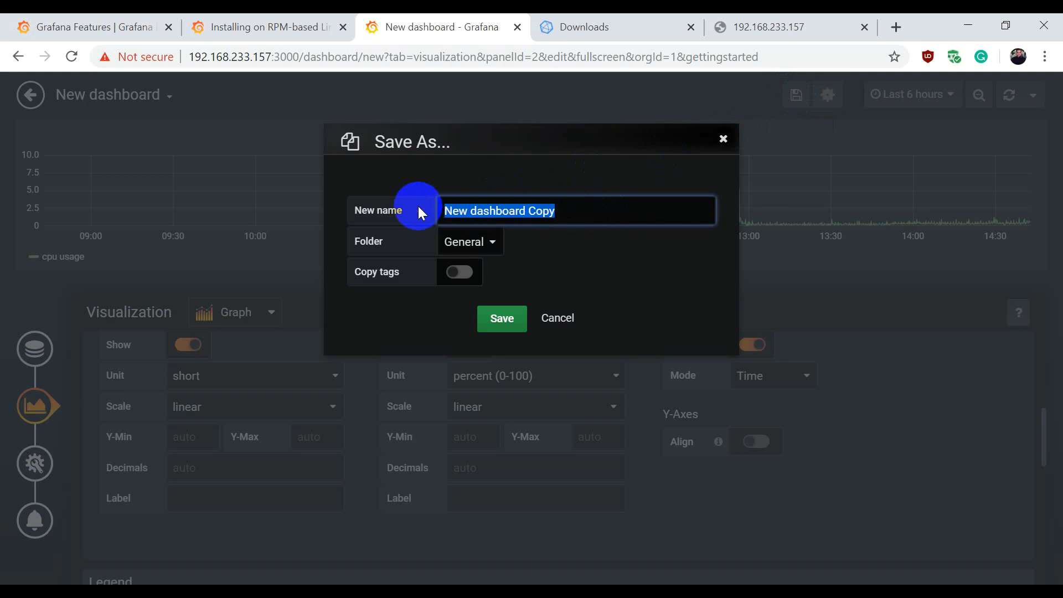
type("BAYM")
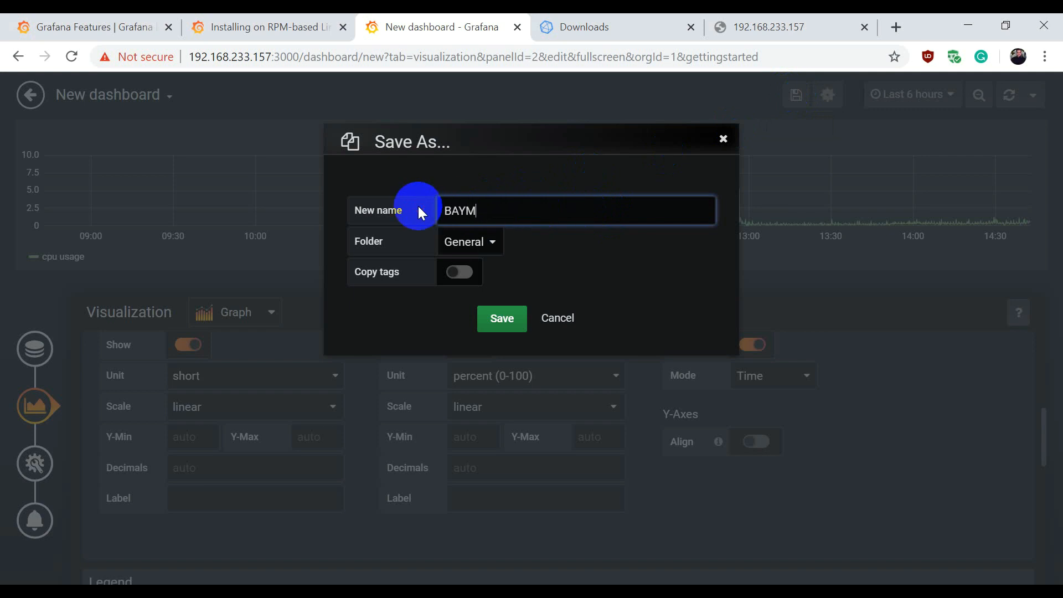
type("AX")
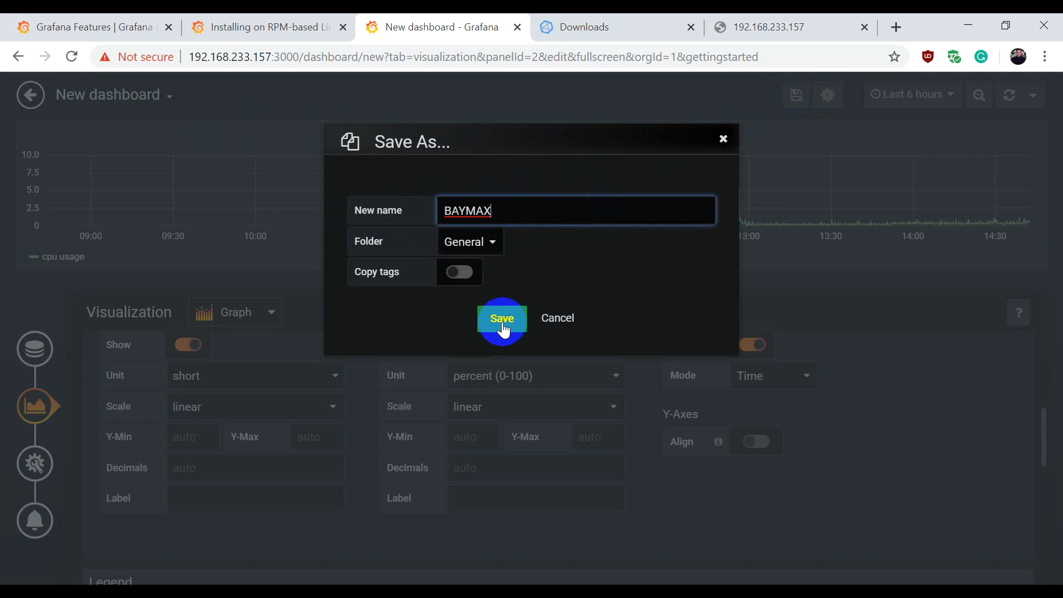
left_click(503, 324)
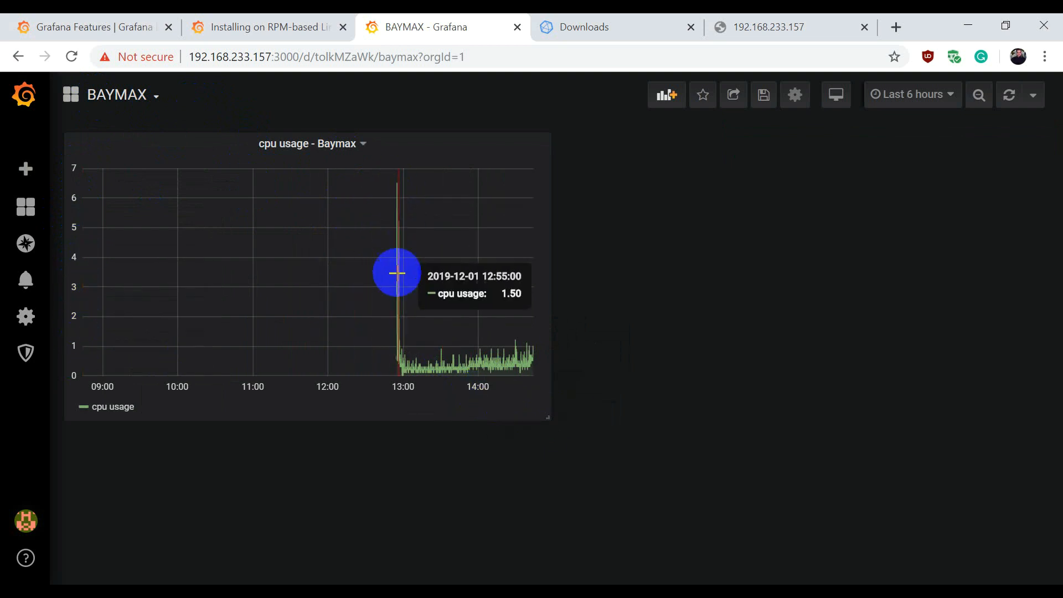
- Make the cpu usage panel slightly wider and much shorter, and add a new panel with the Gauge visualization
left_click_drag(546, 415, 605, 247)
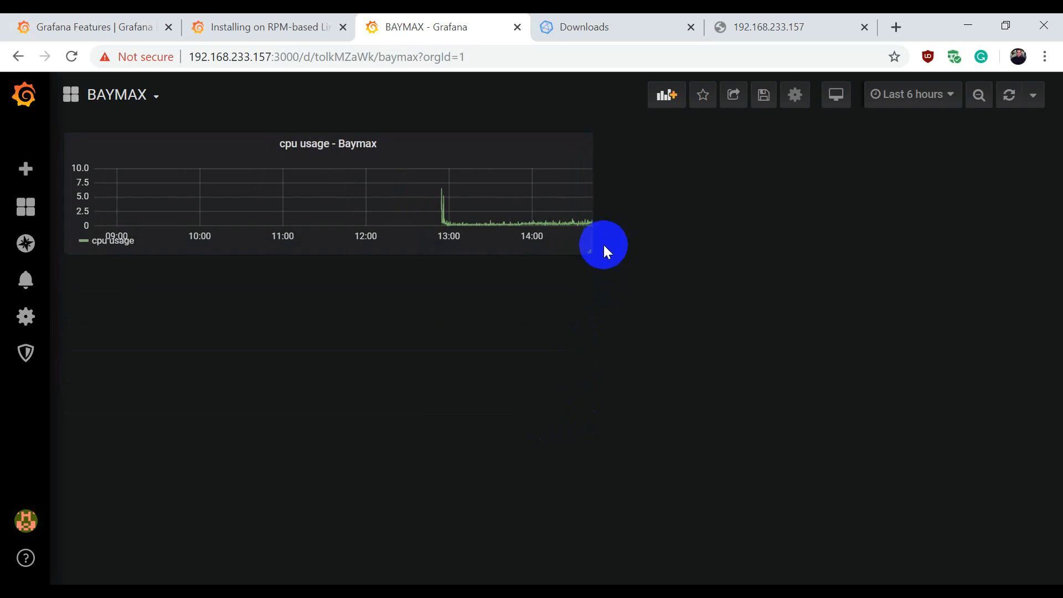
left_click(671, 100)
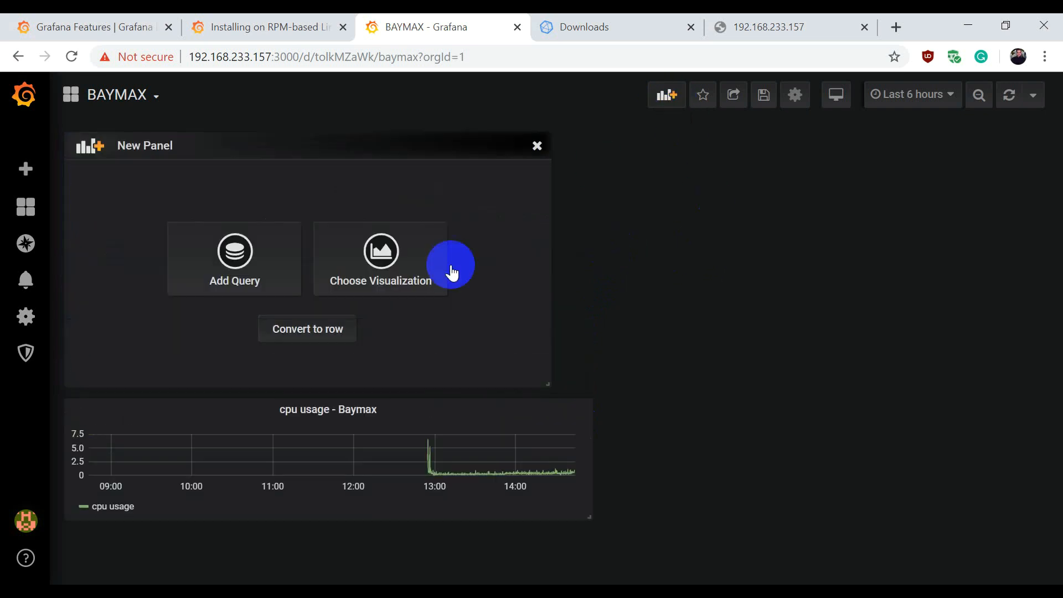
left_click(380, 254)
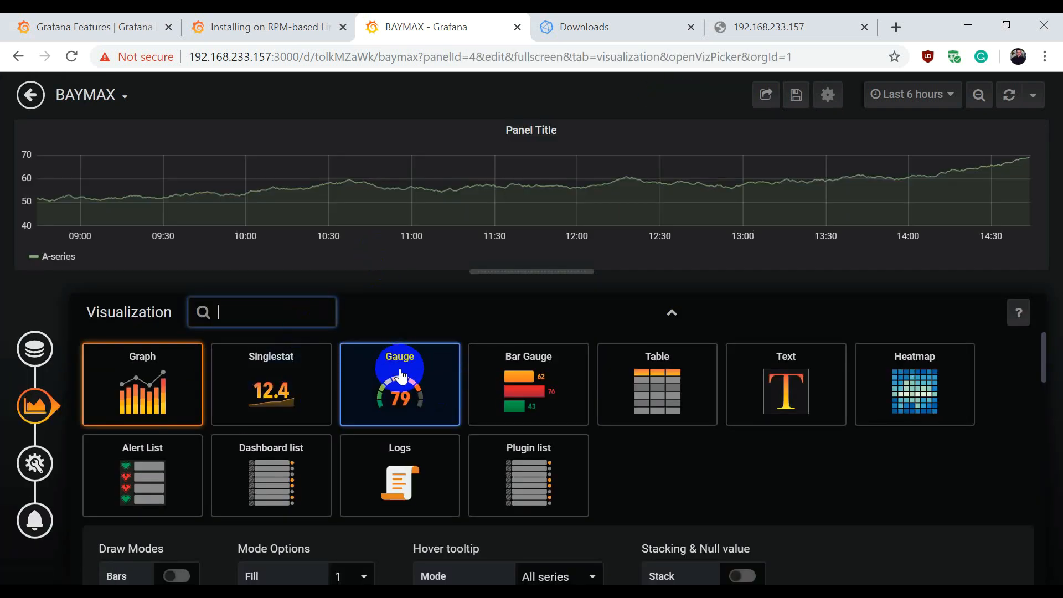
left_click(403, 390)
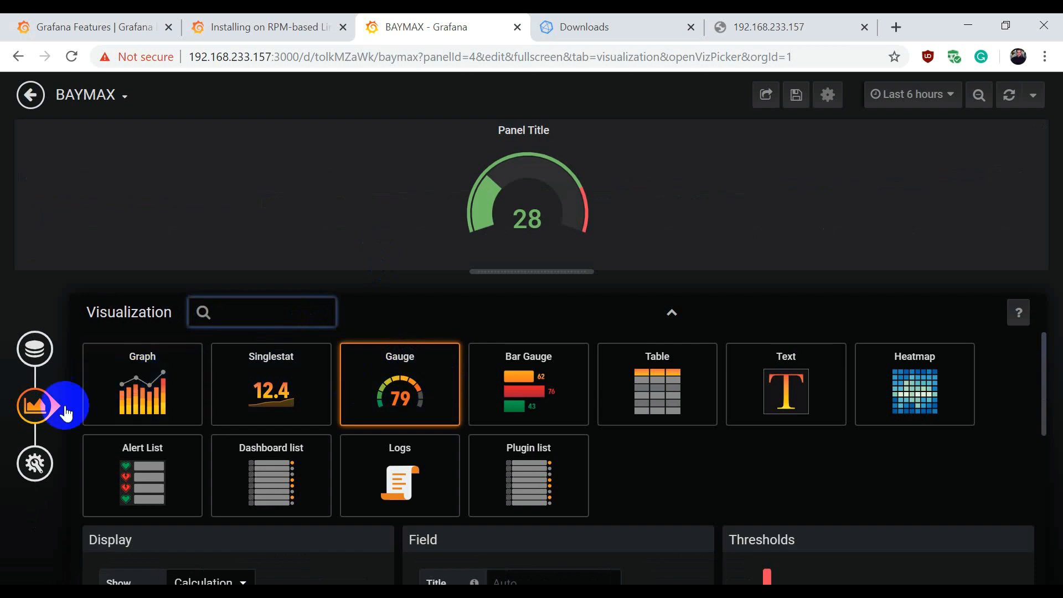
- Set the gauge panel's query data source to InfluxDB and its FROM measurement to cpu
left_click(38, 361)
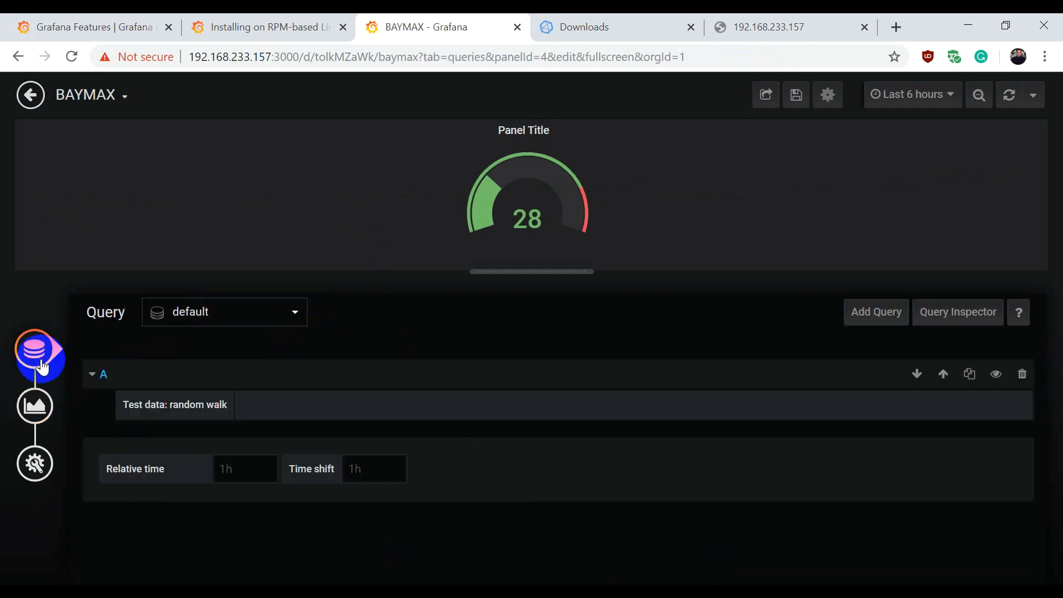
left_click(221, 311)
left_click(198, 364)
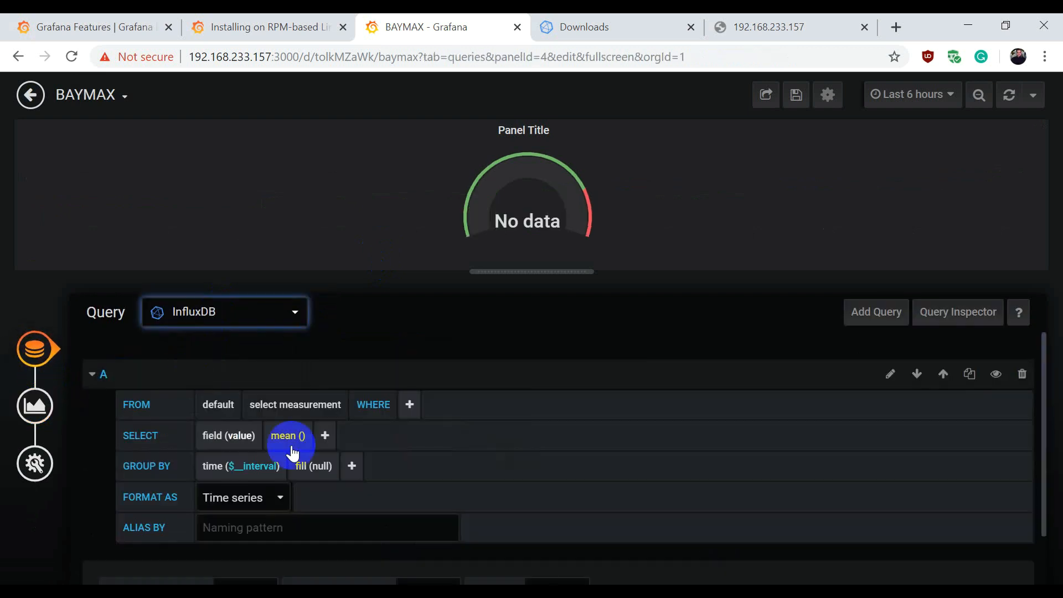
left_click(267, 404)
left_click(267, 432)
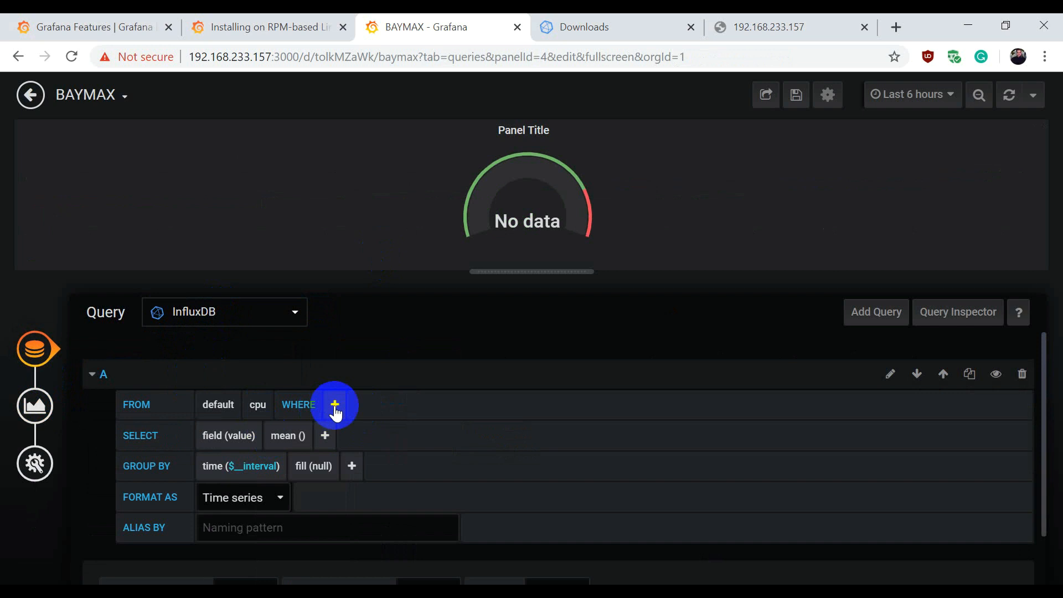
- Add a WHERE condition to the gauge's query that limits host to baymax
left_click(336, 405)
left_click(346, 448)
left_click(419, 407)
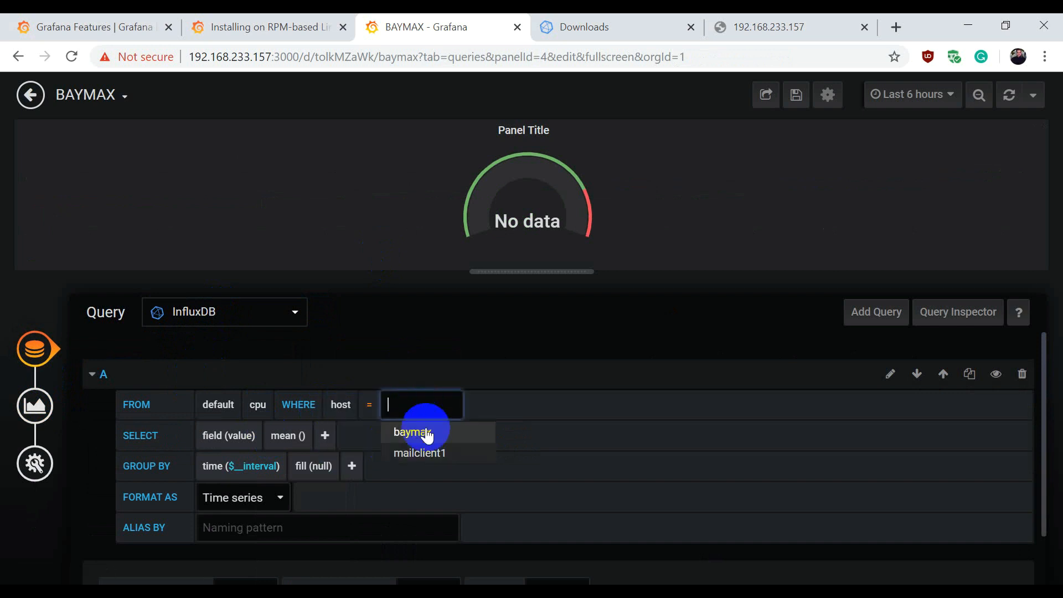
left_click(419, 433)
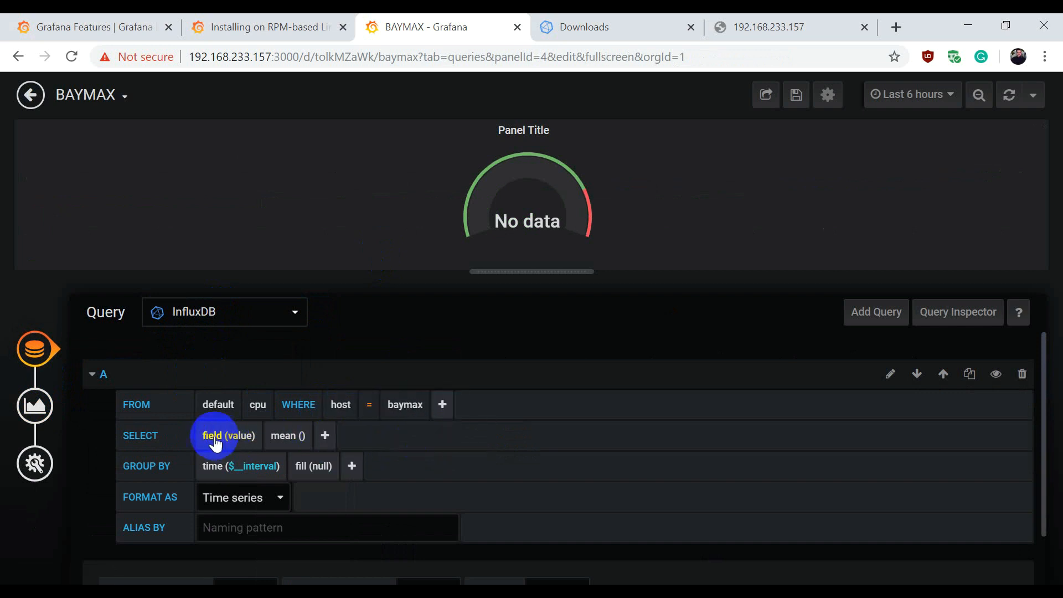
- Select the usage_system field for the gauge's query
left_click(244, 437)
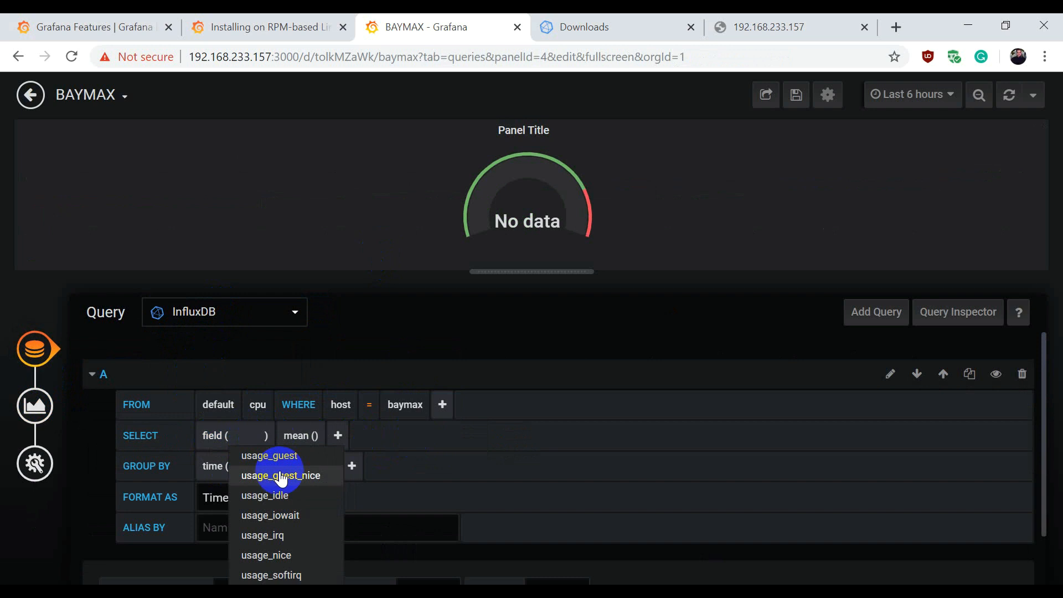
scroll(298, 531, "down", 1)
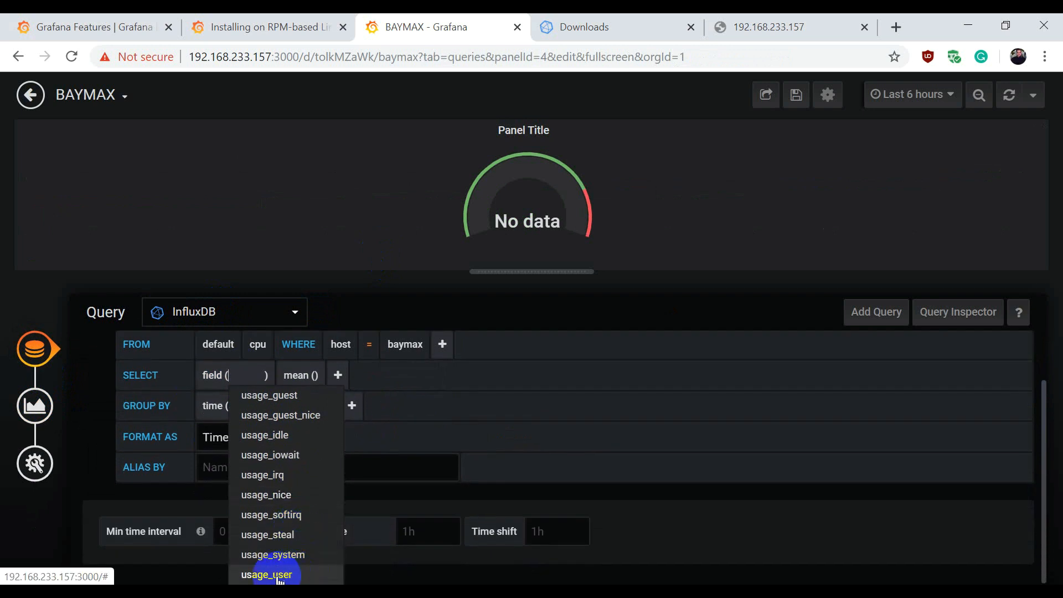
left_click(277, 553)
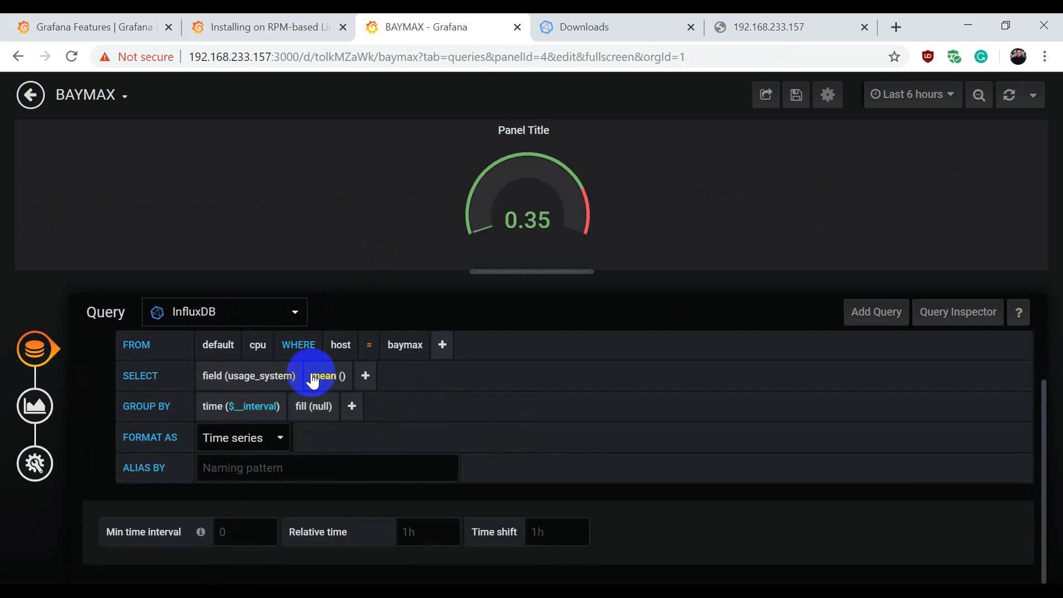
- Group the gauge's query by a 10s time interval and set its alias to "cpu usage"
left_click(244, 419)
left_click(249, 468)
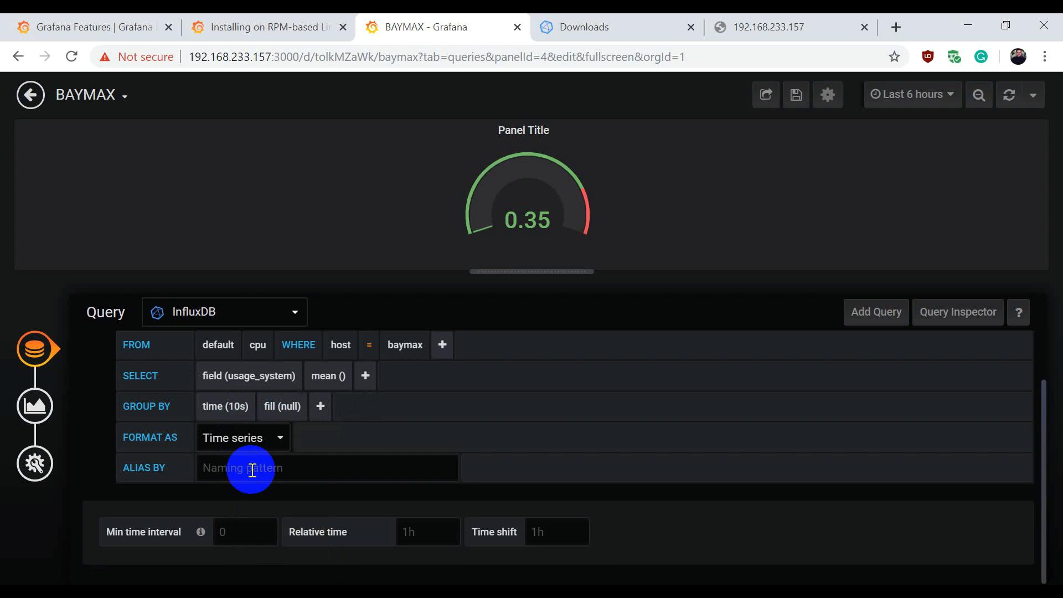
left_click(241, 467)
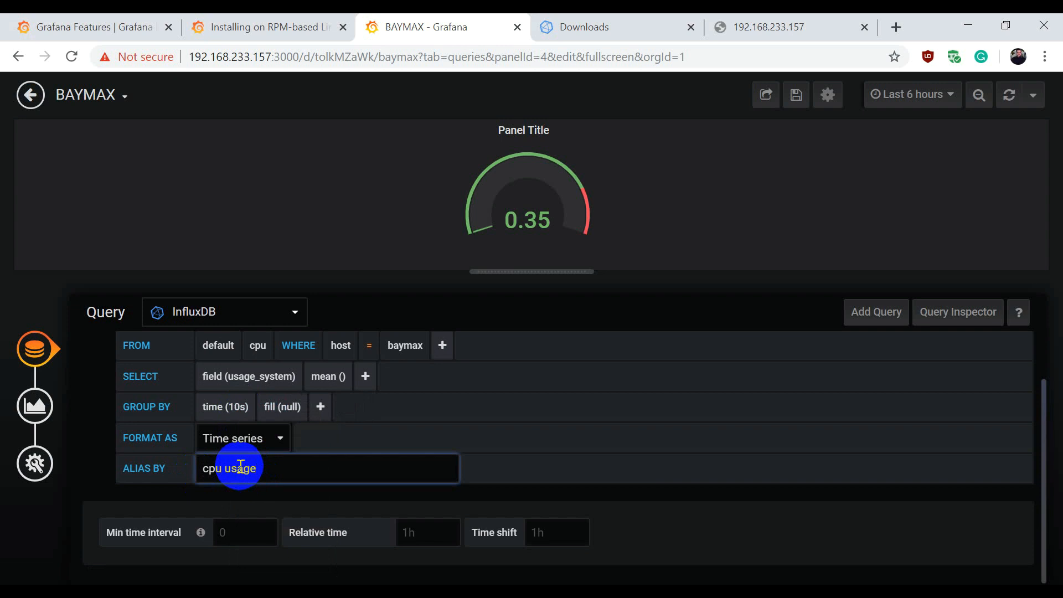
- Set the gauge's field unit to percent (0-100) from the Misc category
left_click(35, 406)
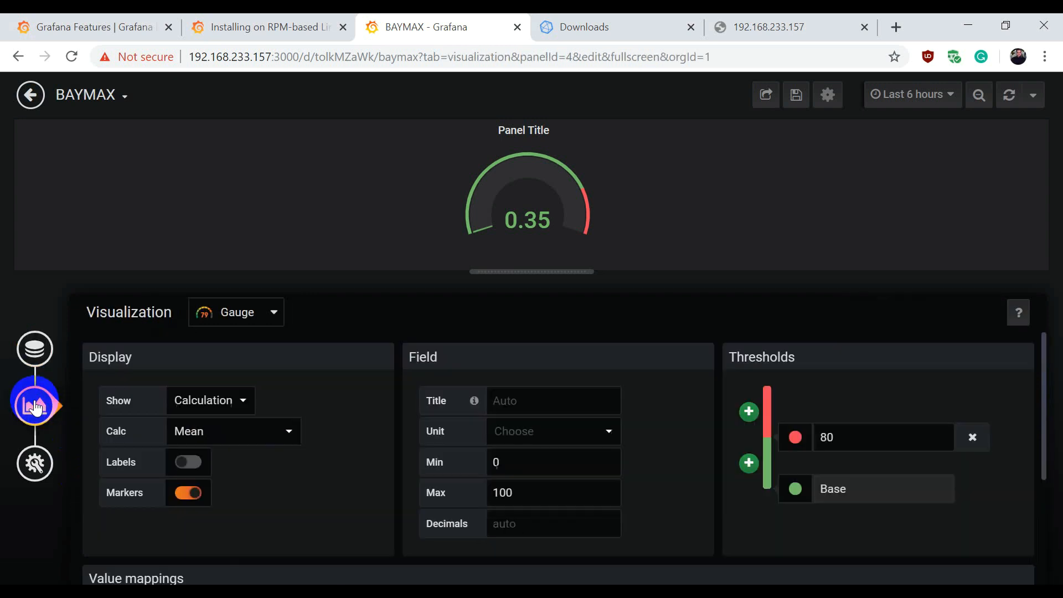
left_click(519, 434)
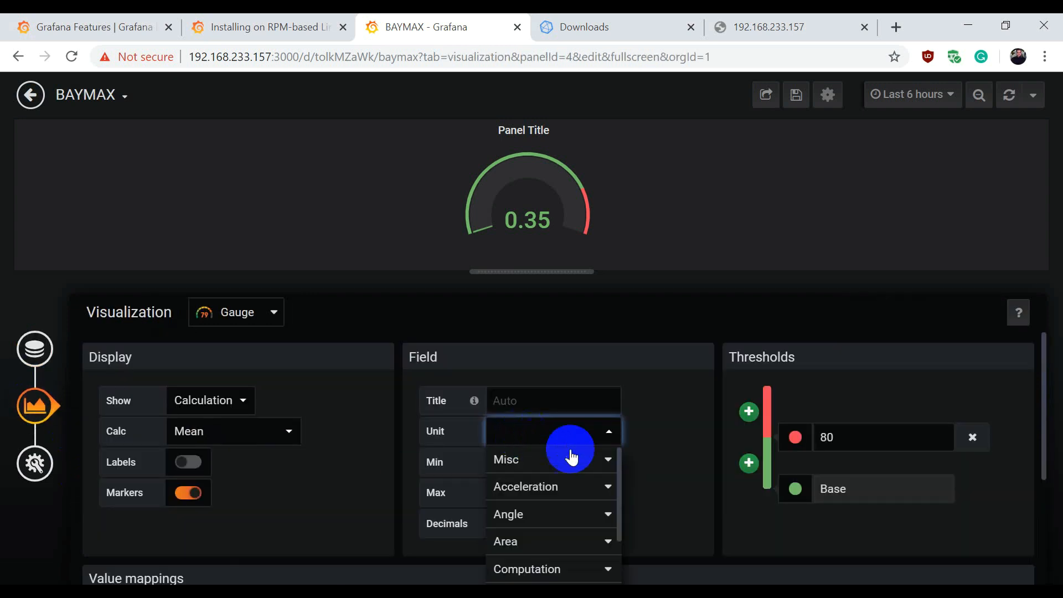
scroll(572, 478, "down", 2)
scroll(571, 477, "down", 2)
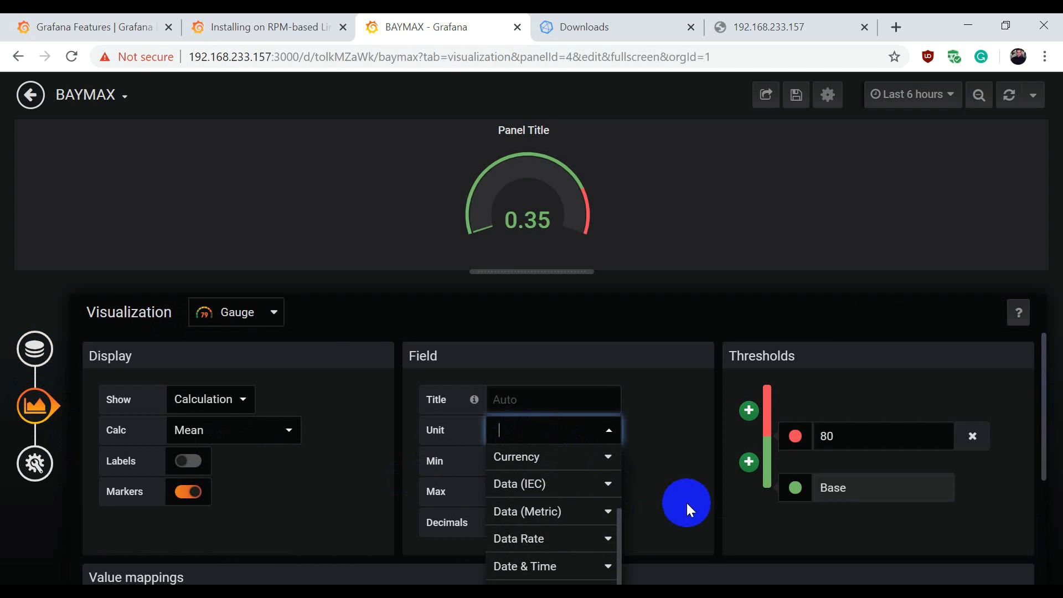
scroll(686, 501, "down", 3)
scroll(686, 496, "up", 2)
scroll(564, 442, "up", 4)
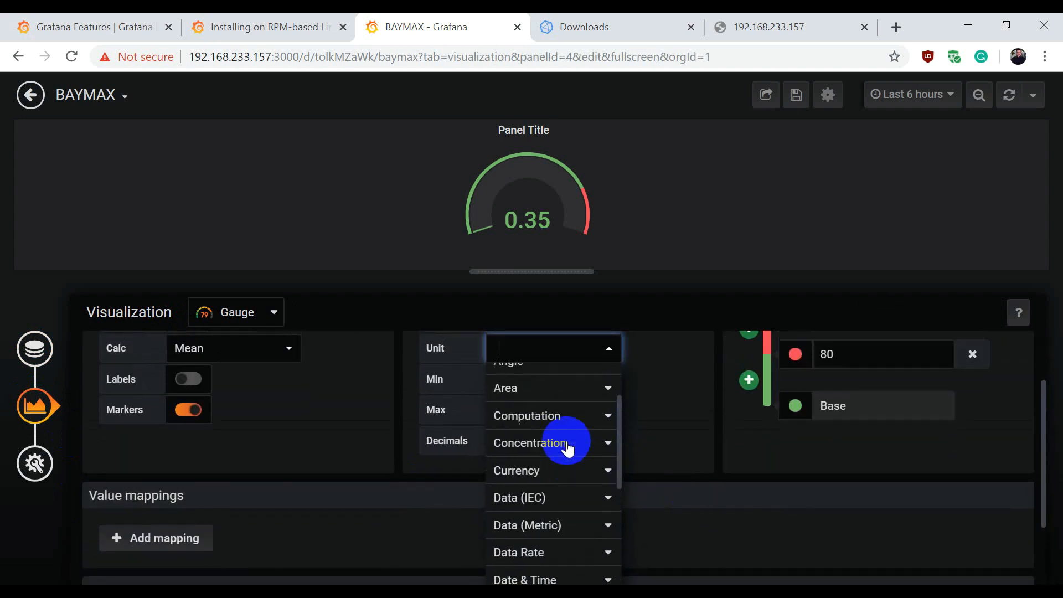
left_click(530, 382)
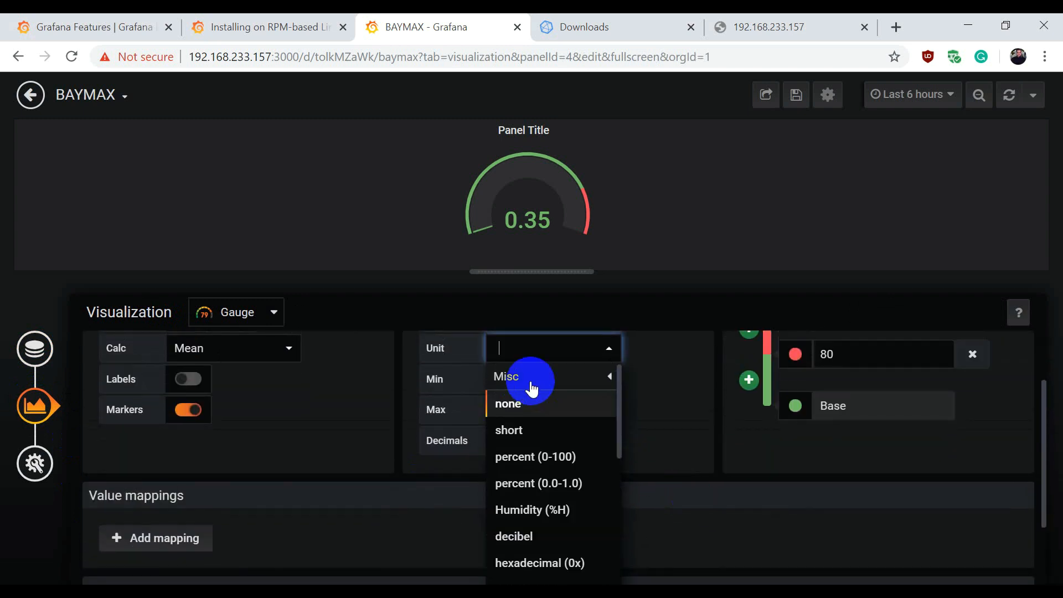
left_click(562, 452)
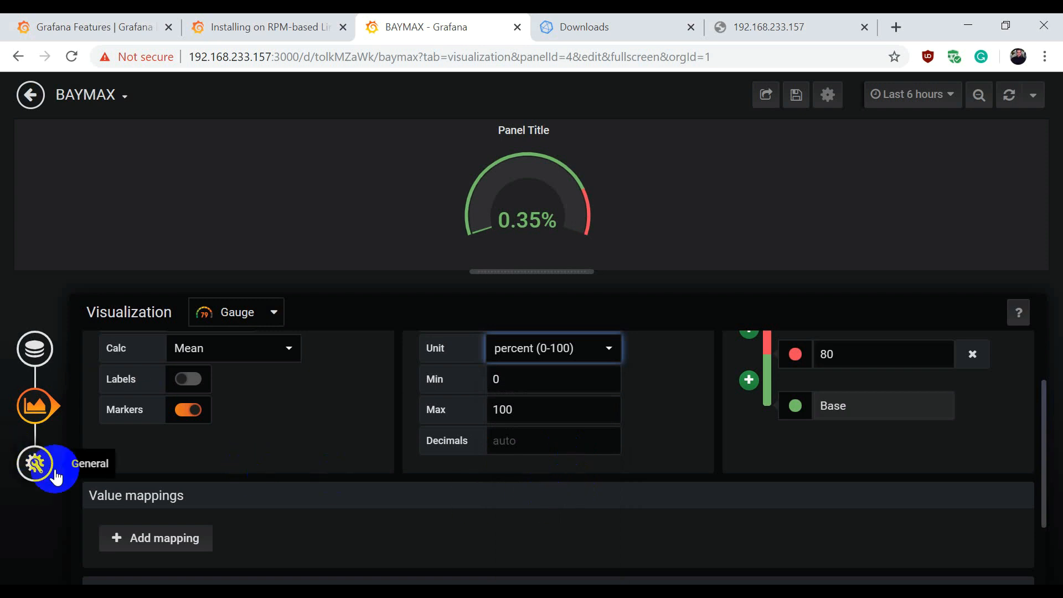
- Title the gauge panel "cpu usage" and save the dashboard
left_click(34, 463)
left_click(247, 376)
left_click(135, 378)
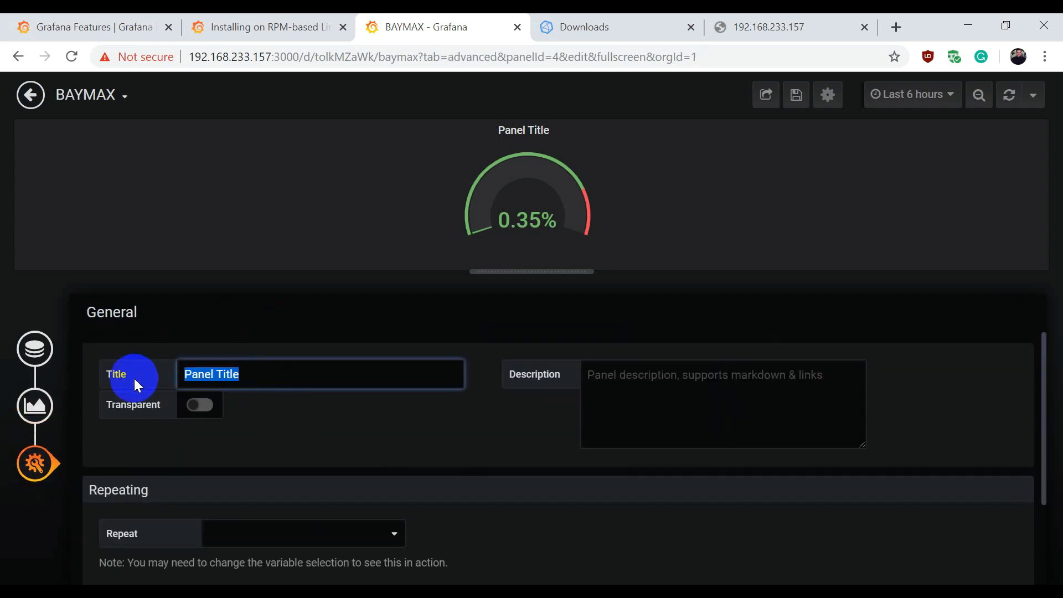
type("cpu ")
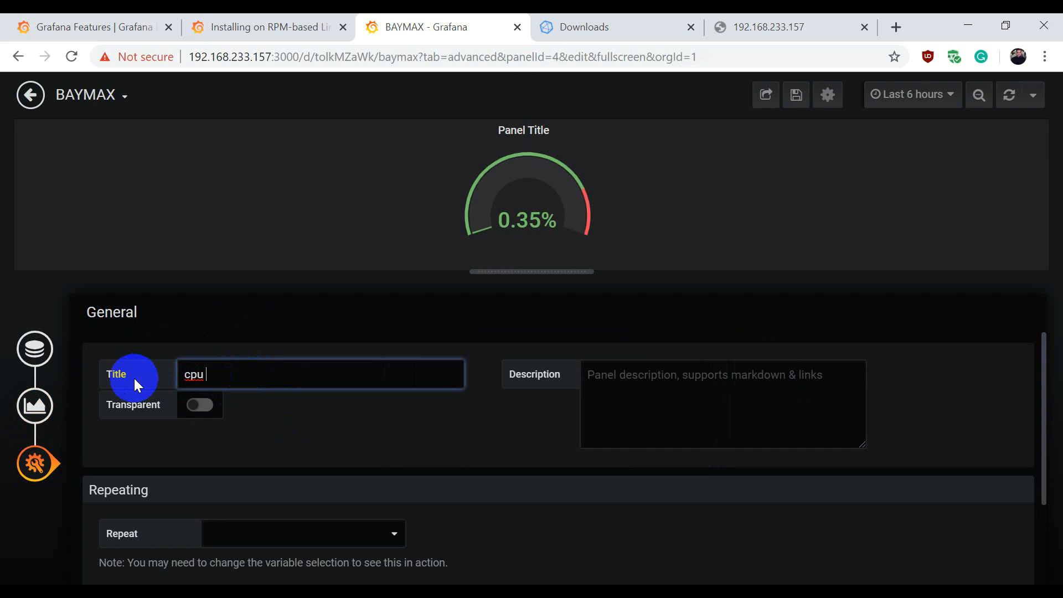
type("usage")
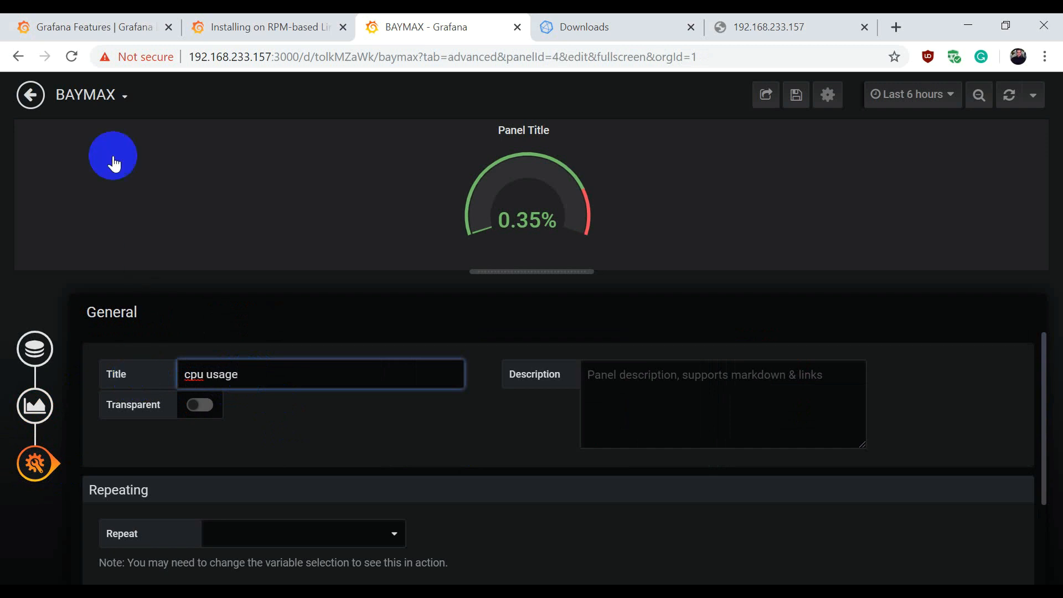
left_click(798, 98)
left_click(487, 270)
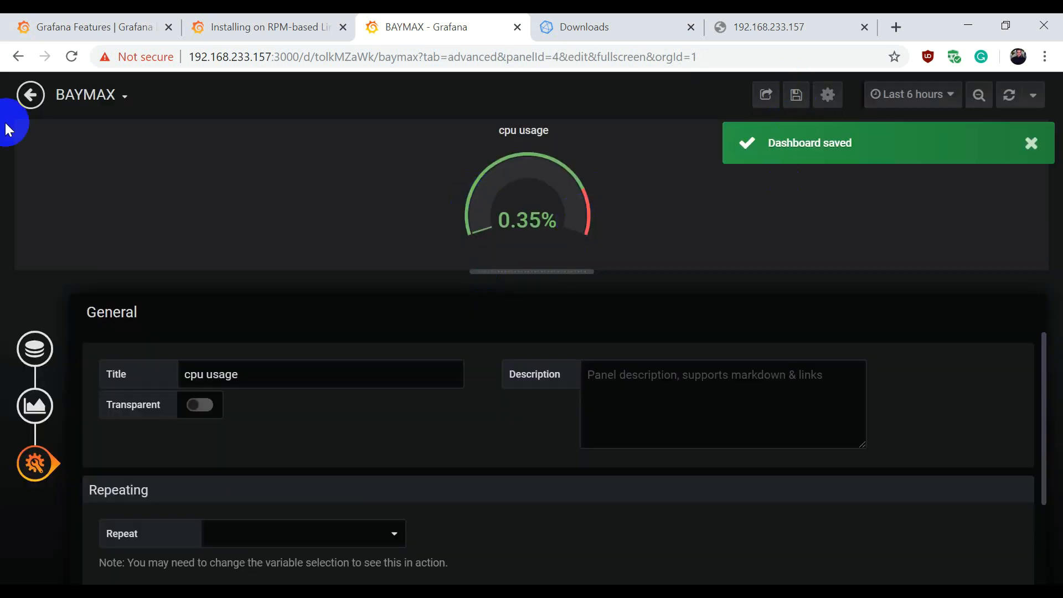
- Return to the BAYMAX dashboard and shrink the gauge and the graph below it to the same narrower width
left_click(30, 95)
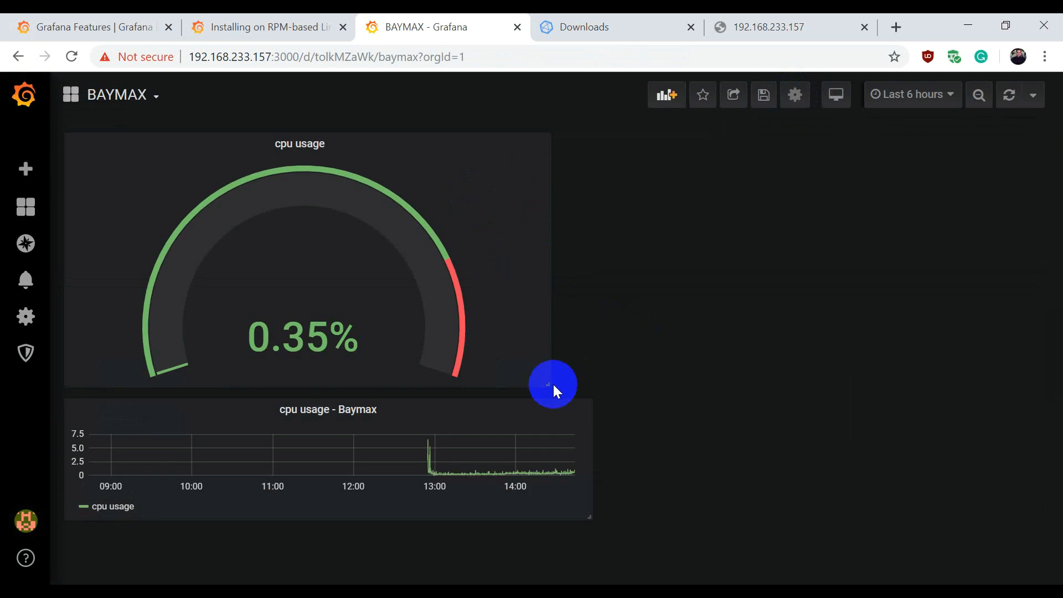
left_click_drag(551, 384, 486, 241)
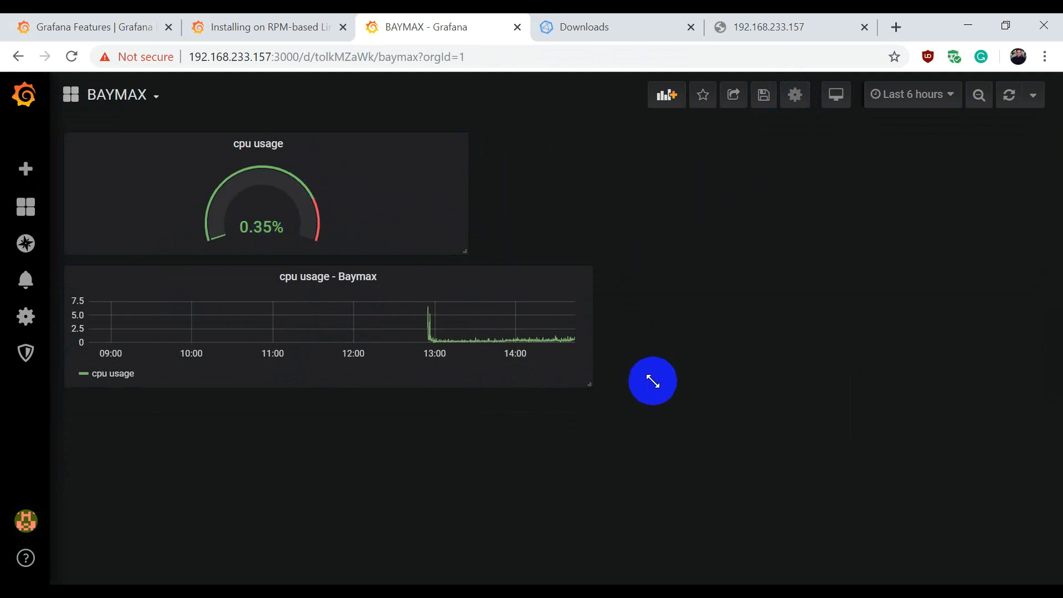
left_click_drag(587, 386, 450, 343)
- Remove the "cpu usage - Baymax" graph panel from the dashboard
left_click(306, 280)
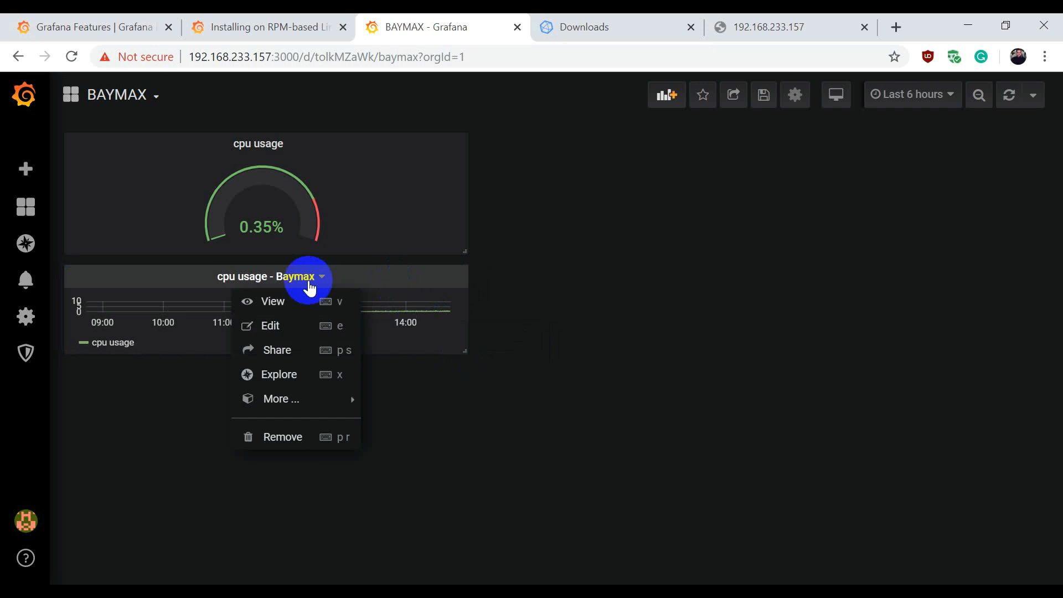
left_click(321, 279)
left_click(320, 283)
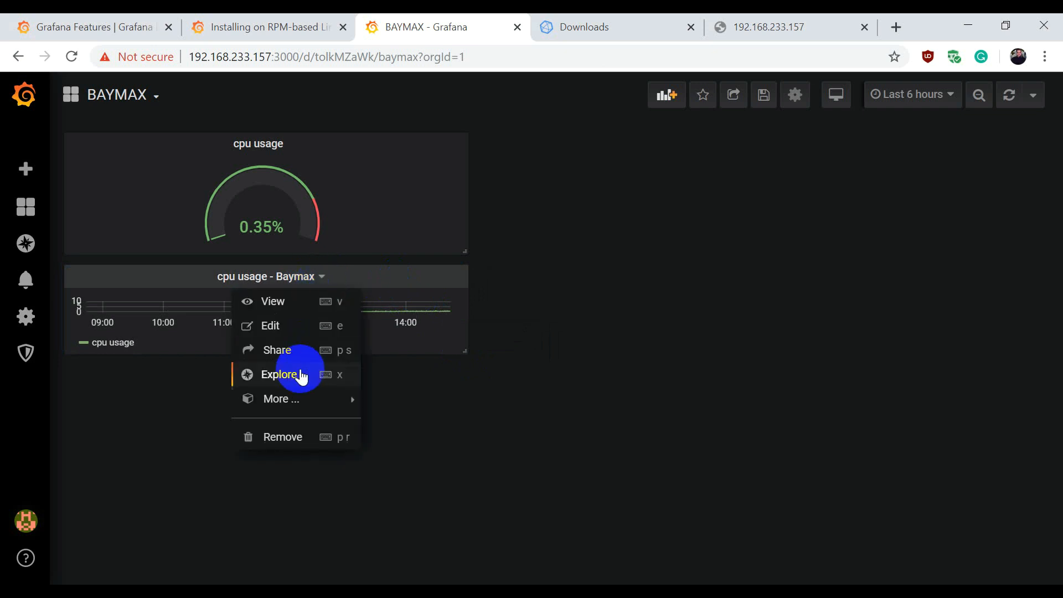
left_click(293, 434)
left_click(476, 252)
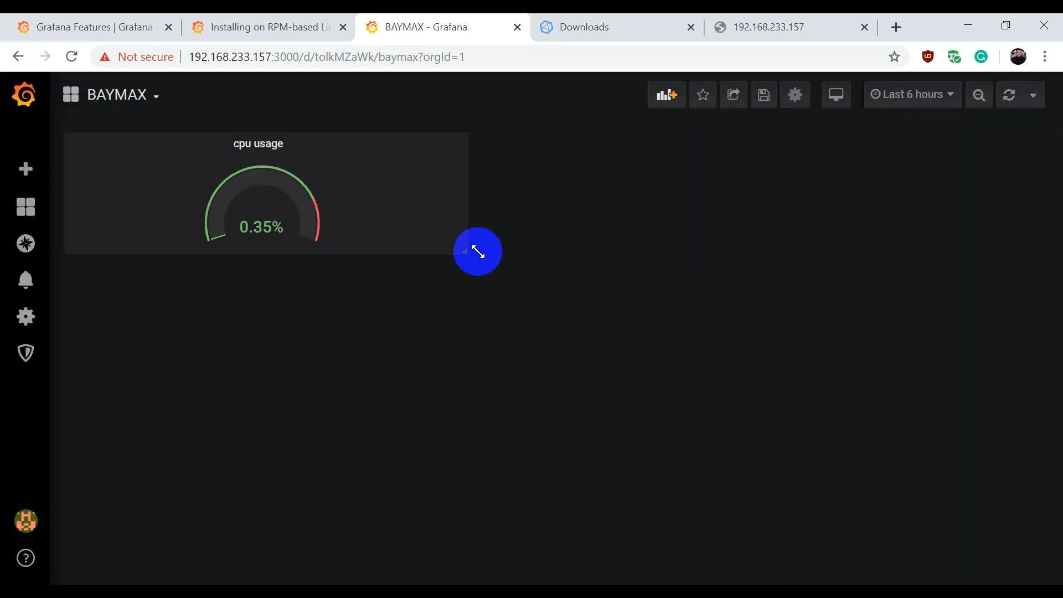
- Add a new panel to the dashboard with the Gauge visualization
left_click(674, 111)
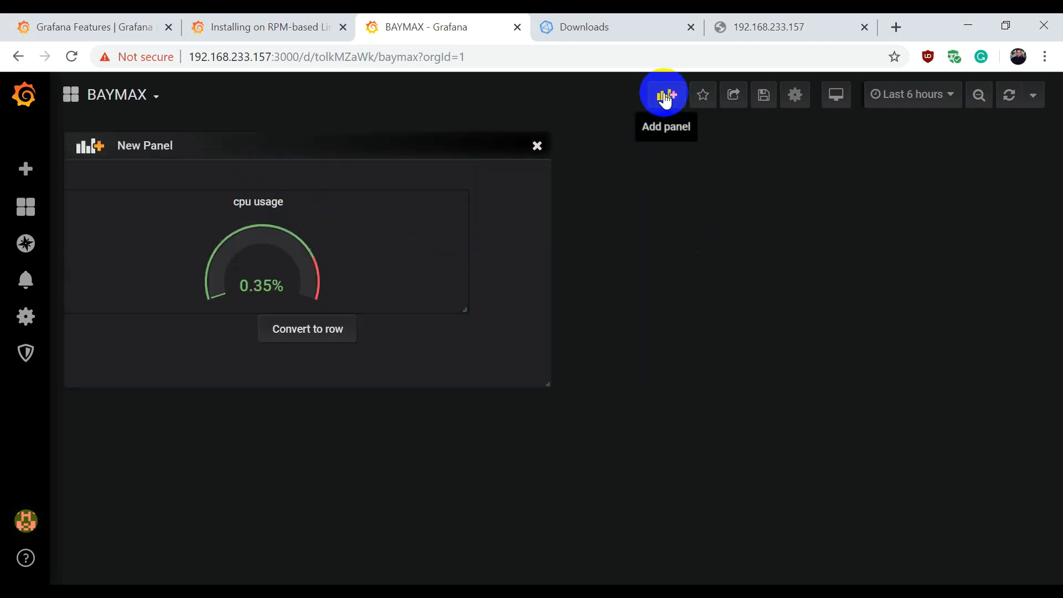
left_click(391, 264)
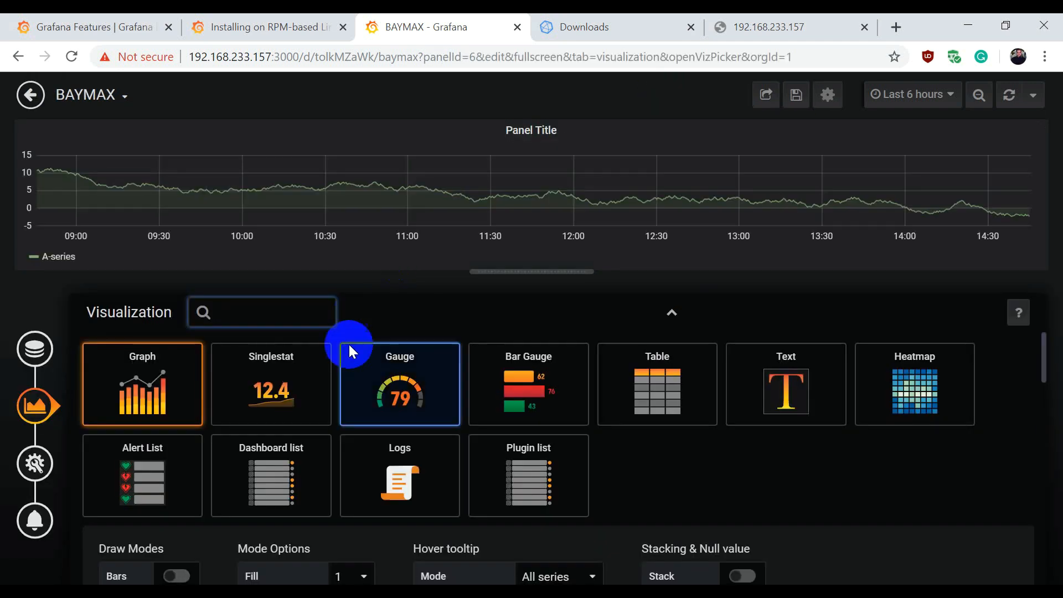
left_click(397, 390)
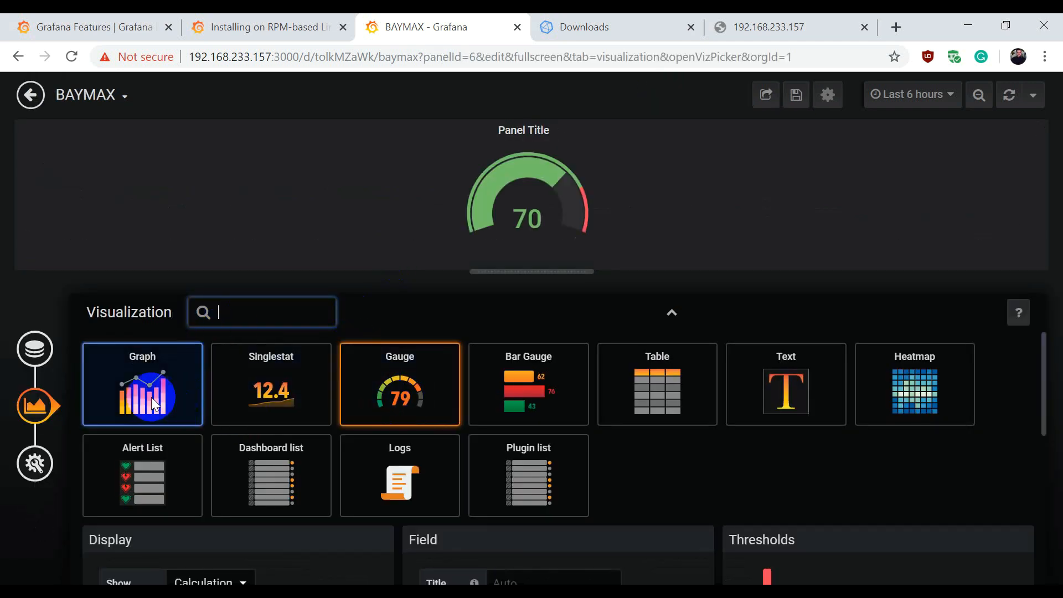
- Set the new gauge's query data source to InfluxDB and its FROM measurement to mem
left_click(34, 350)
left_click(241, 330)
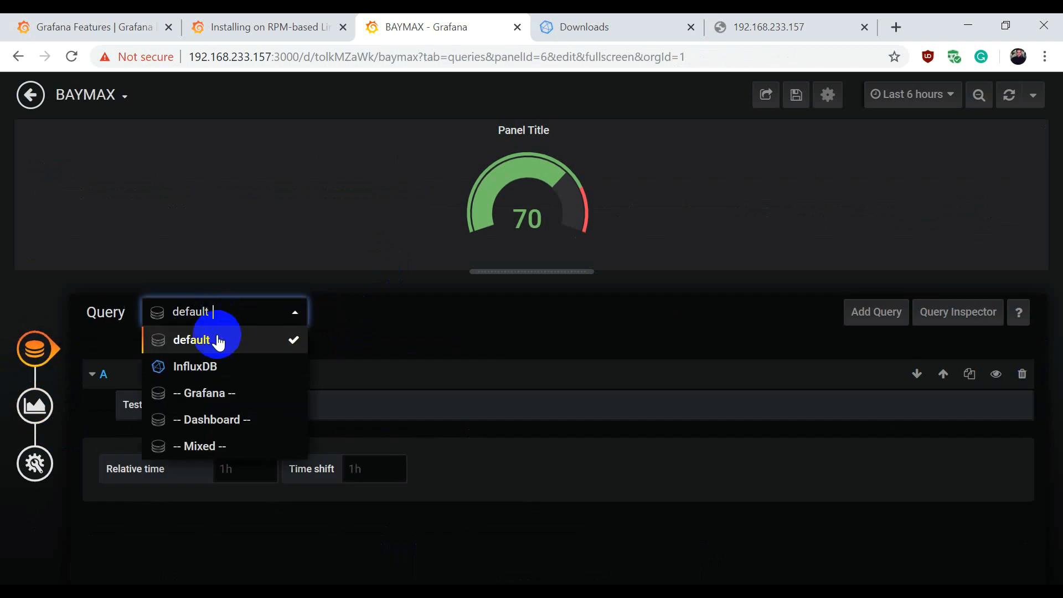
left_click(208, 366)
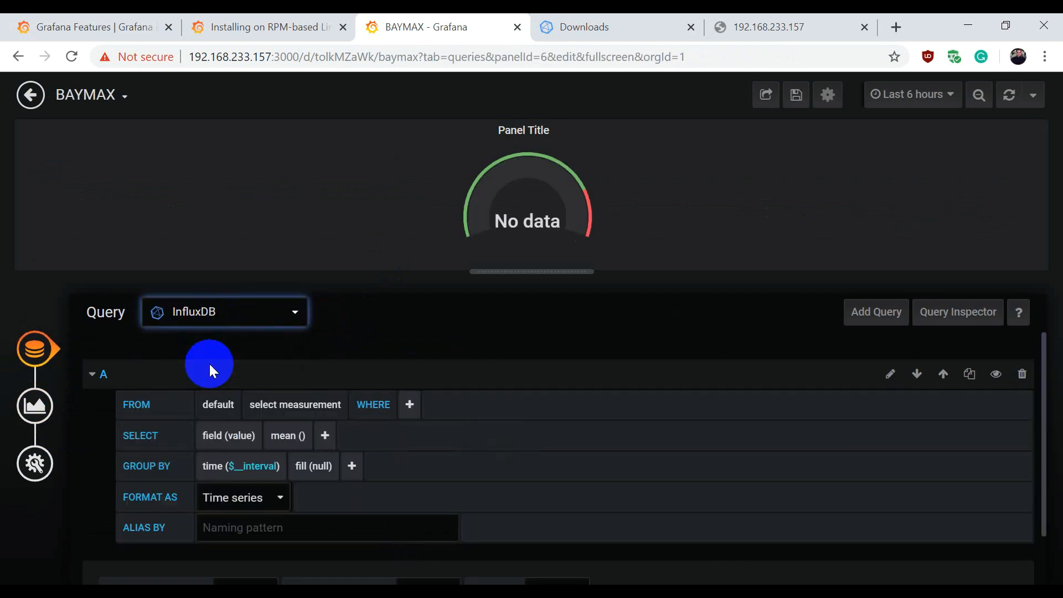
left_click(267, 413)
left_click(270, 515)
- Add a WHERE condition to the memory query that limits host to baymax
left_click(342, 404)
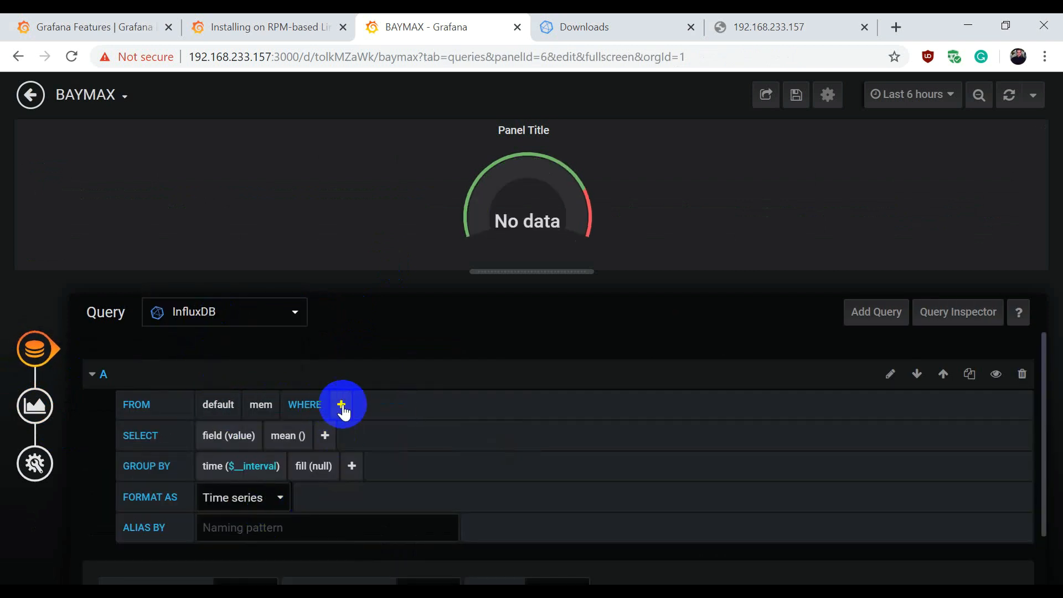
left_click(354, 428)
left_click(445, 405)
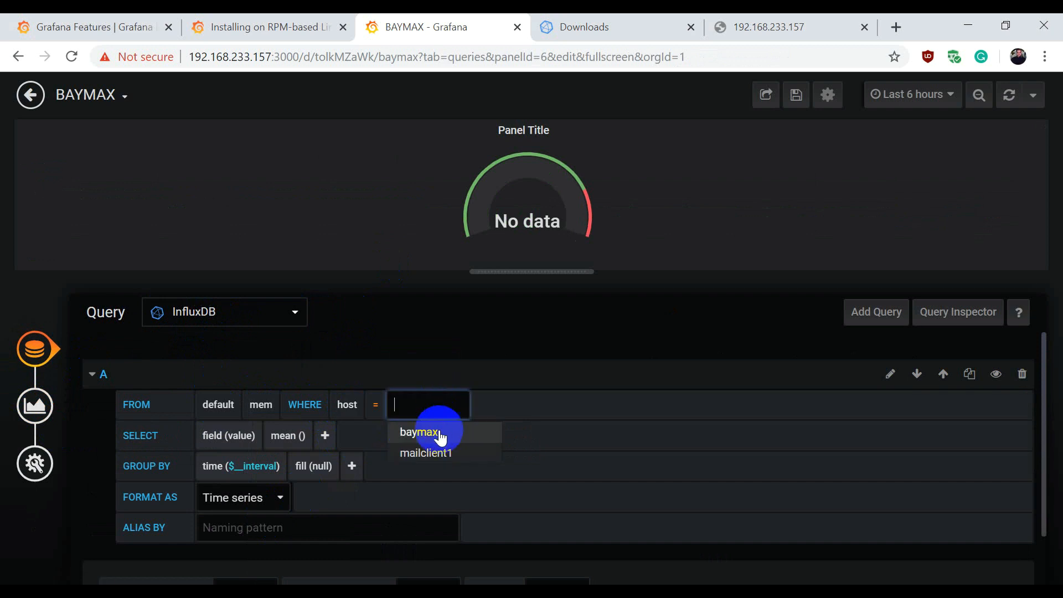
left_click(437, 434)
- Select the used field for the memory gauge's query
left_click(244, 434)
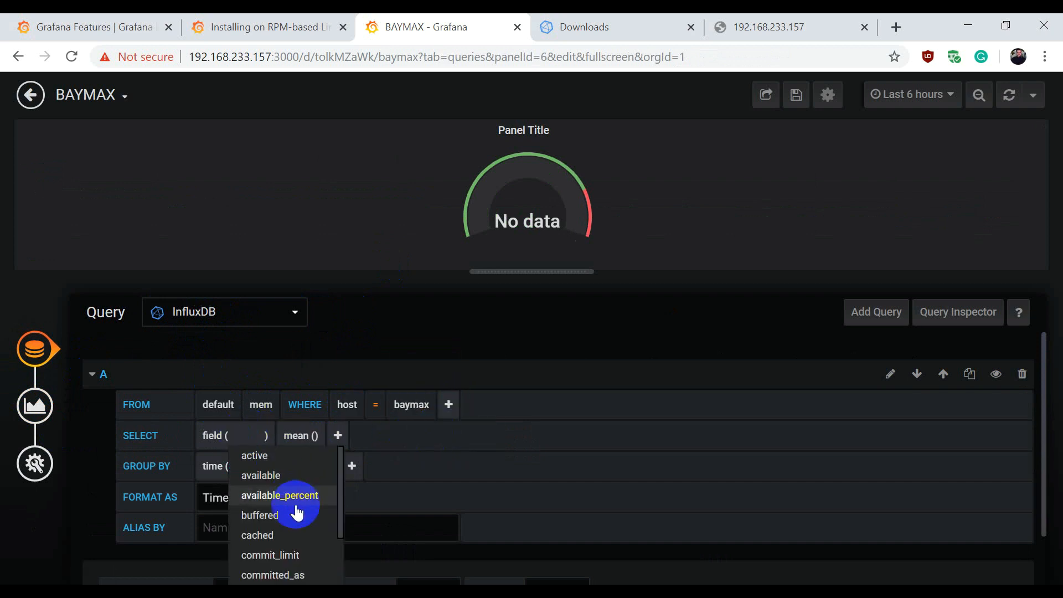
scroll(294, 520, "down", 3)
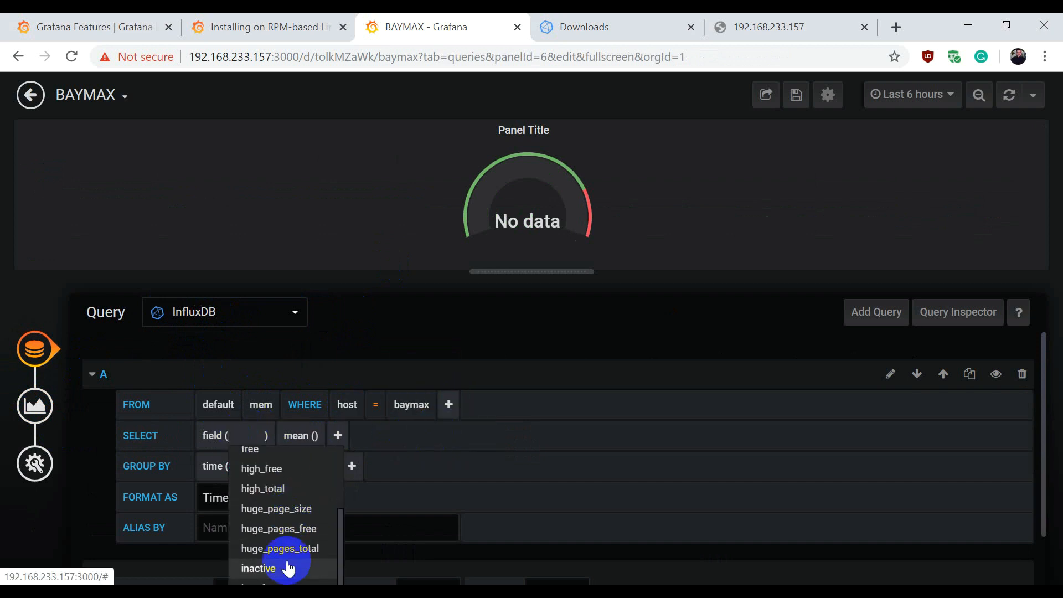
scroll(288, 532, "up", 2)
scroll(288, 527, "down", 5)
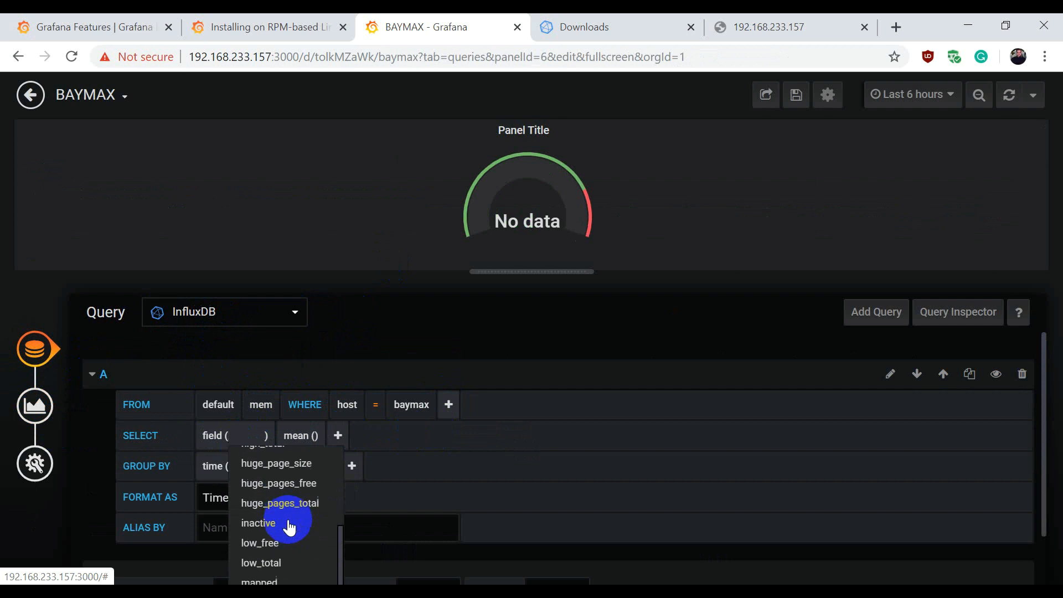
scroll(281, 535, "down", 2)
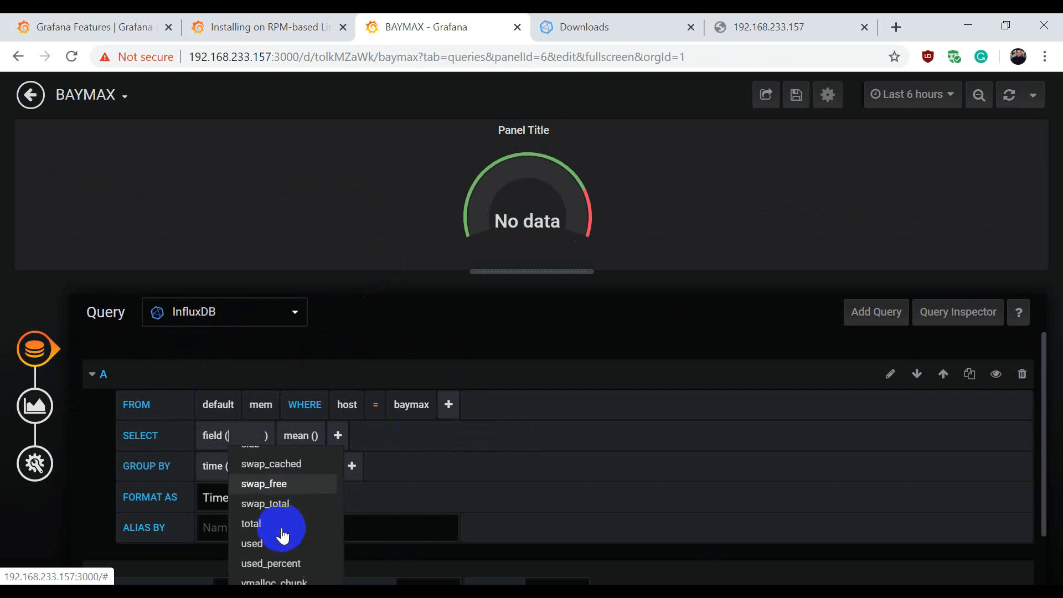
left_click(265, 542)
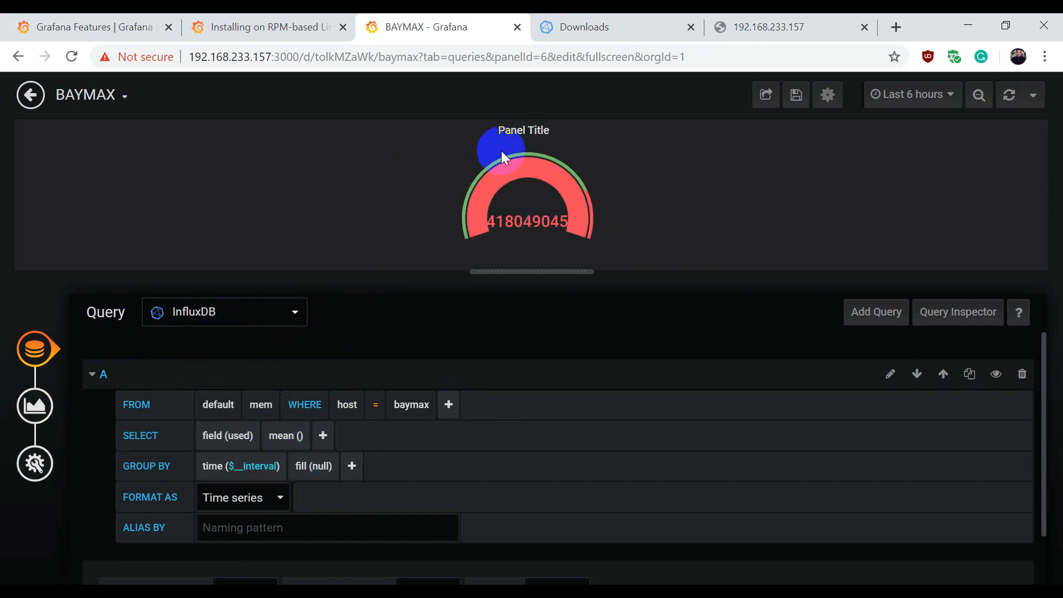
- Group the memory query by a 10s time interval and enter an alias describing memory usage
left_click(250, 467)
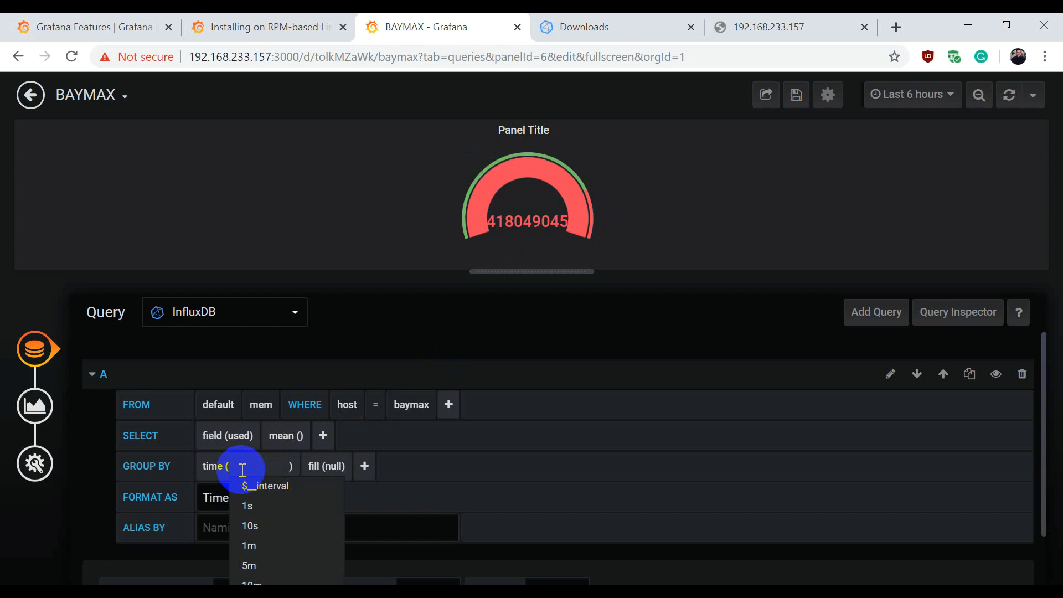
left_click(256, 532)
scroll(257, 487, "down", 1)
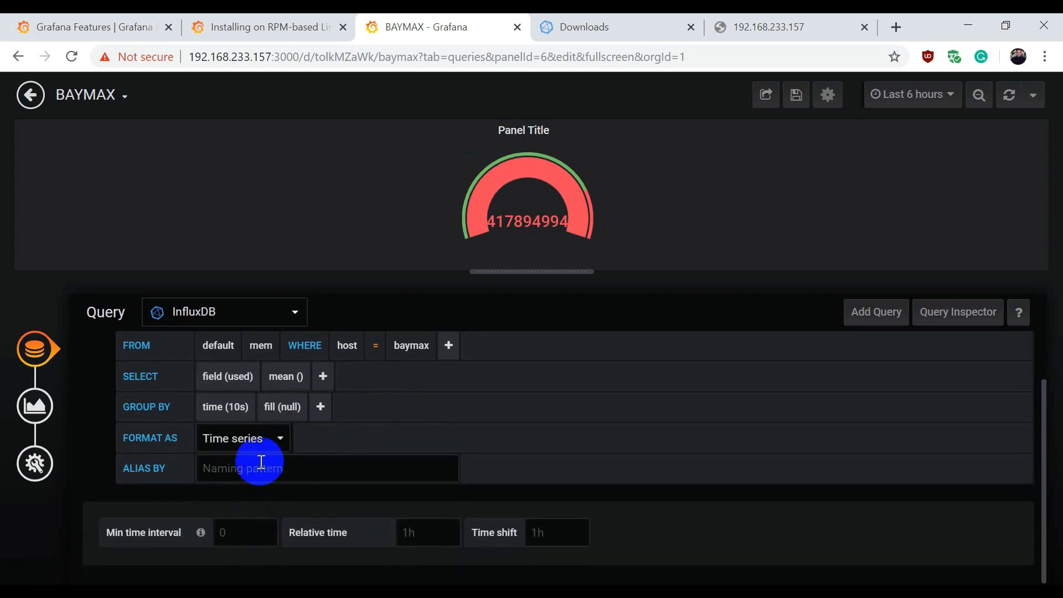
left_click(258, 462)
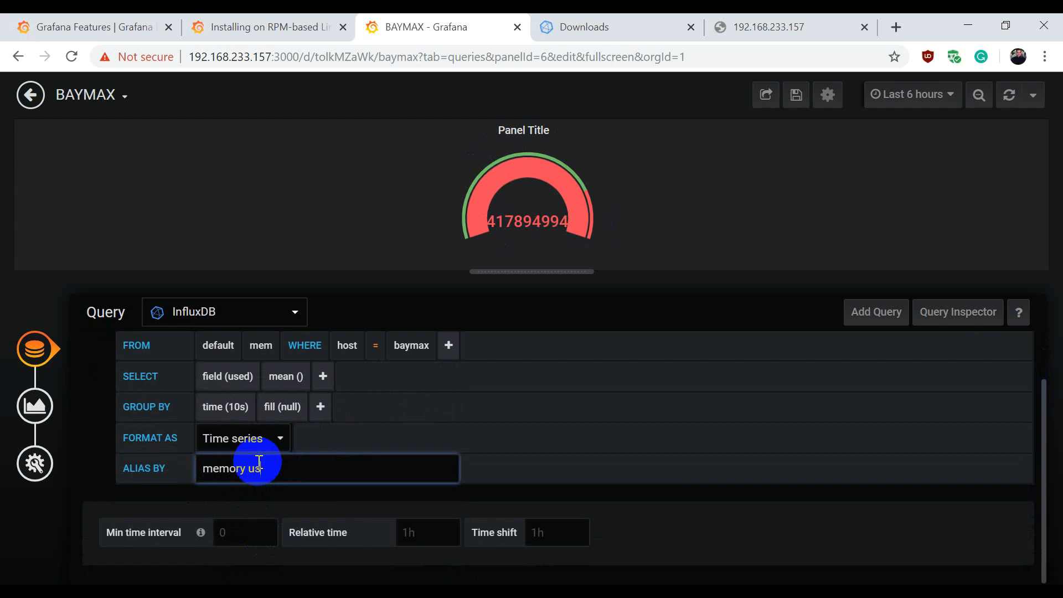
- Set the memory gauge's field unit to bytes from the Data (Metric) category
left_click(34, 407)
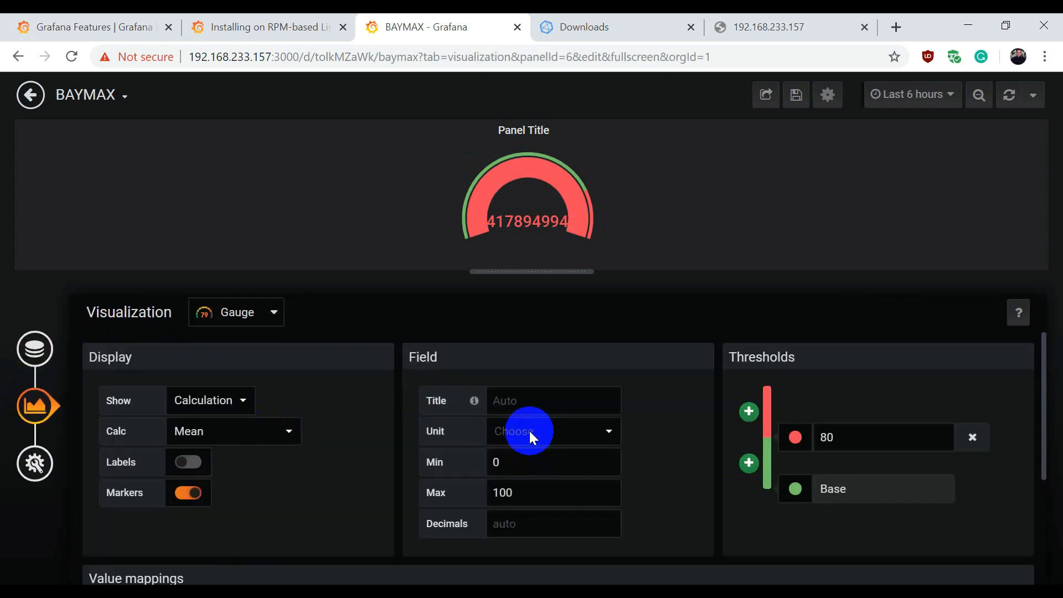
left_click(529, 434)
scroll(542, 492, "down", 3)
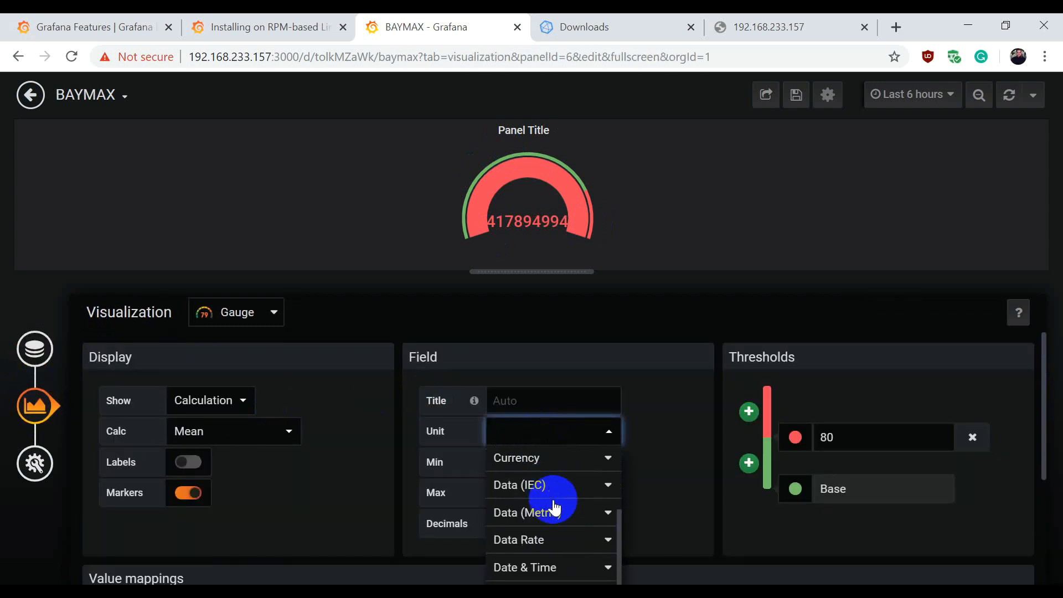
left_click(555, 510)
scroll(550, 528, "down", 3)
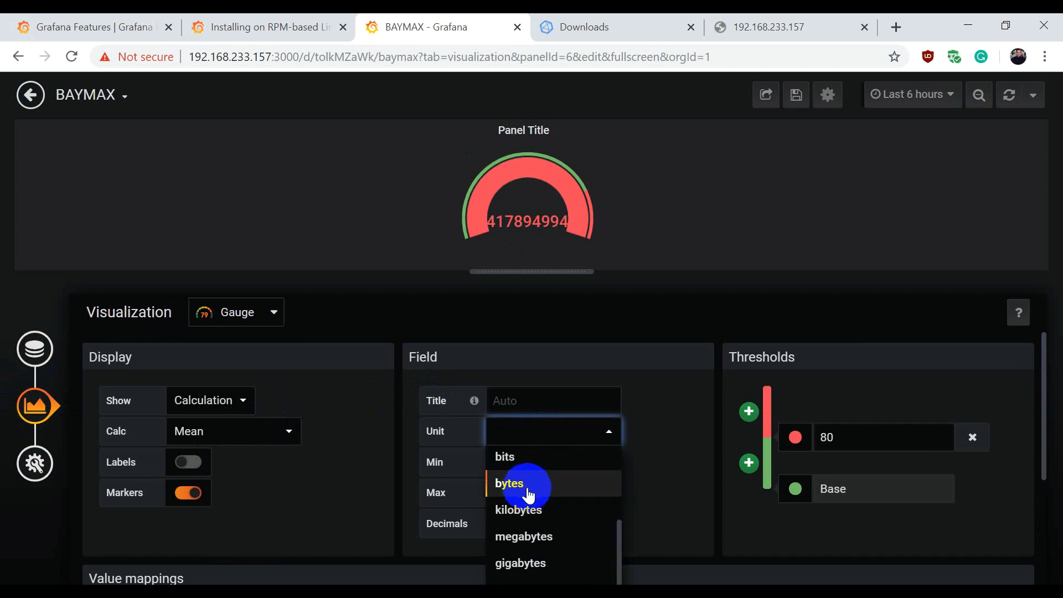
left_click(509, 483)
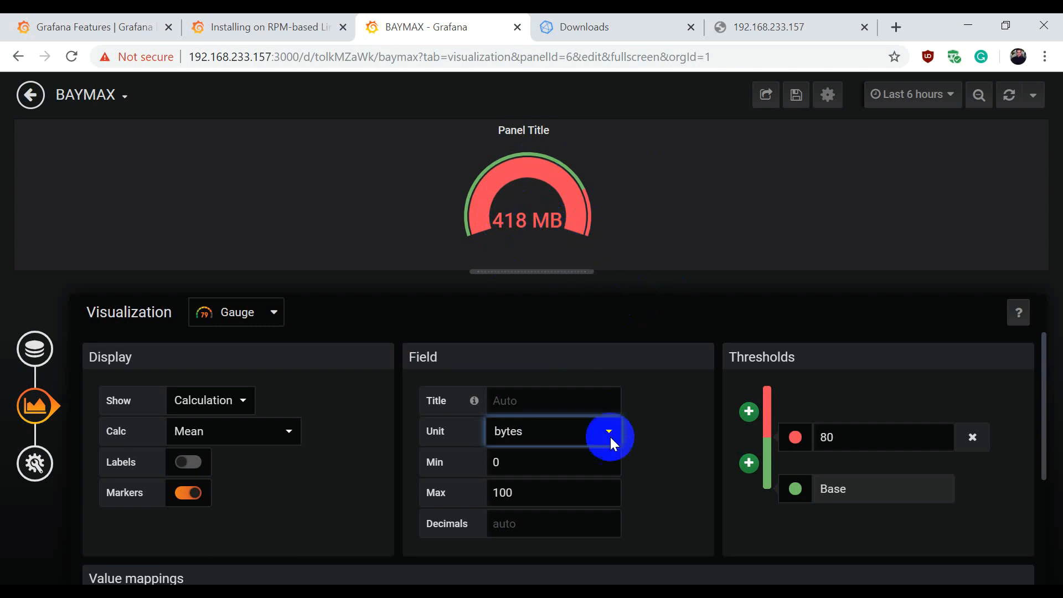
- Title the memory gauge panel "Memory Usage" and save the dashboard
left_click(551, 494)
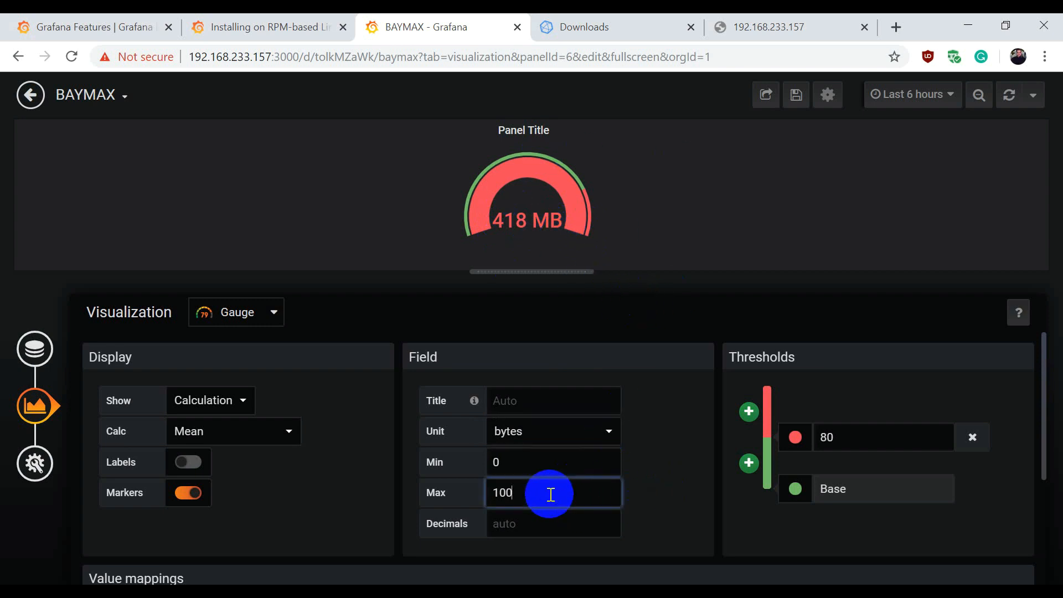
scroll(166, 478, "down", 1)
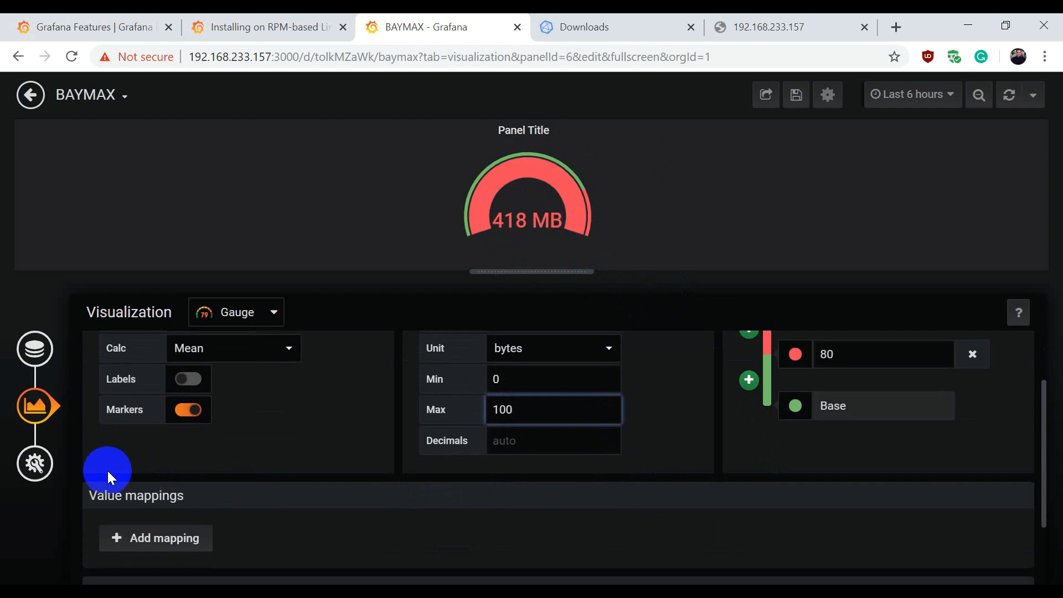
left_click(32, 467)
left_click_drag(253, 380, 167, 377)
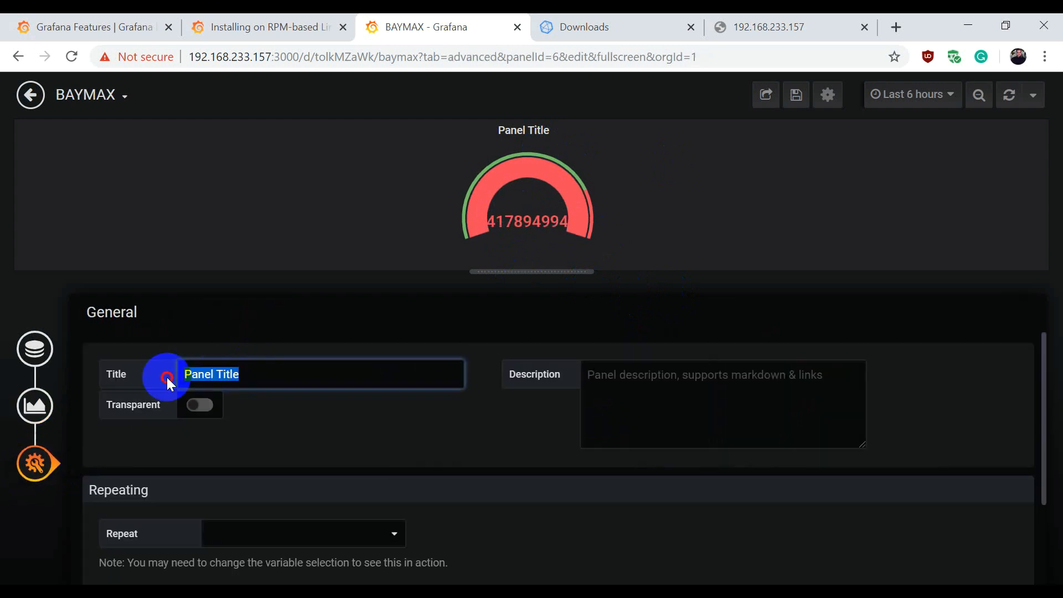
type("Mem")
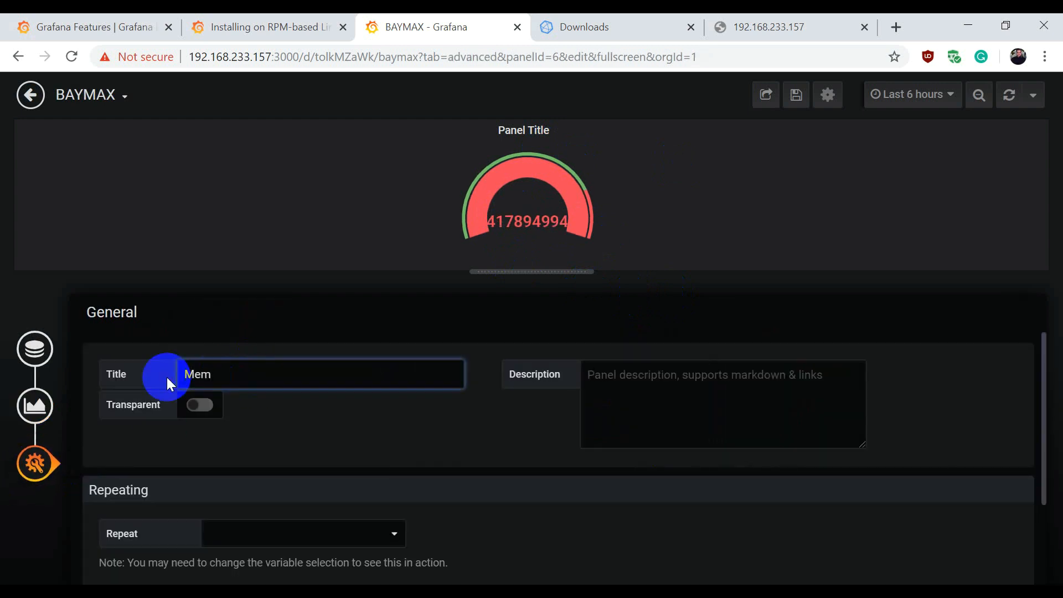
type("ory Usage")
left_click(796, 94)
left_click(487, 270)
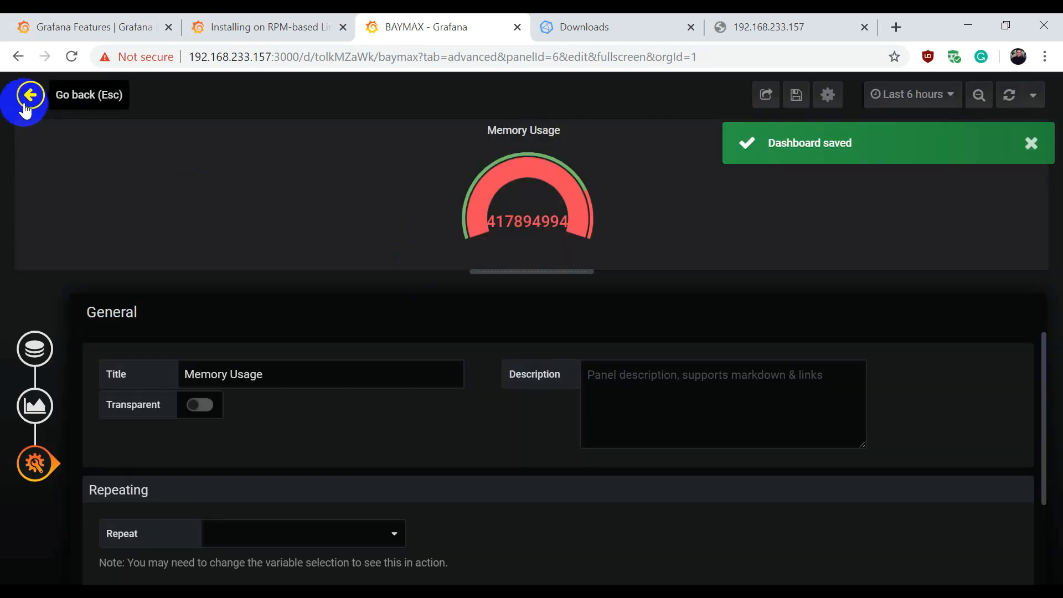
- Return to the dashboard, shrink the Memory Usage panel, and place a narrowed cpu usage panel beside it in the same row
left_click(31, 95)
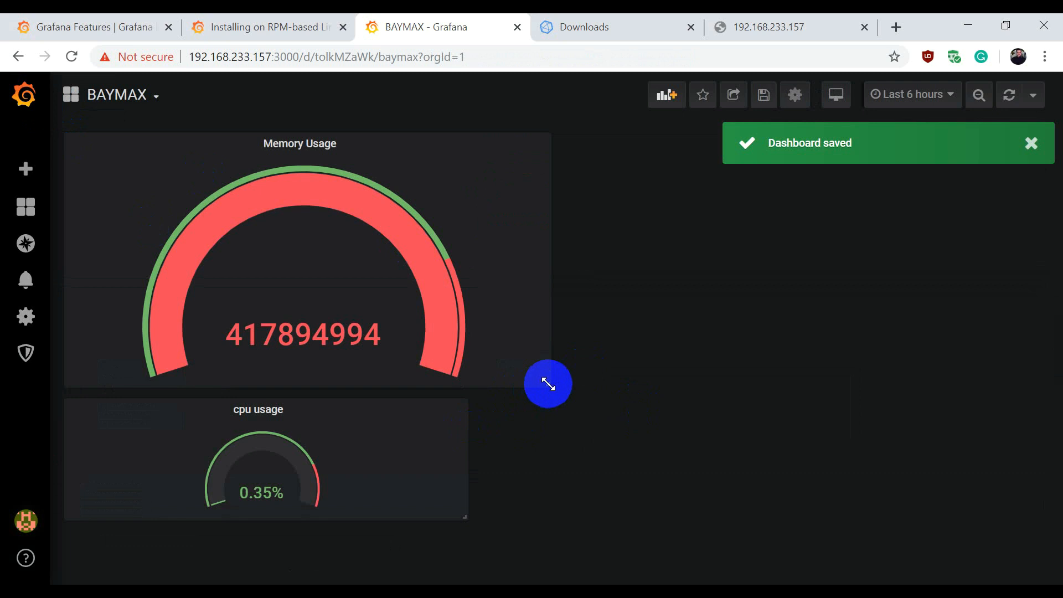
left_click_drag(548, 384, 248, 261)
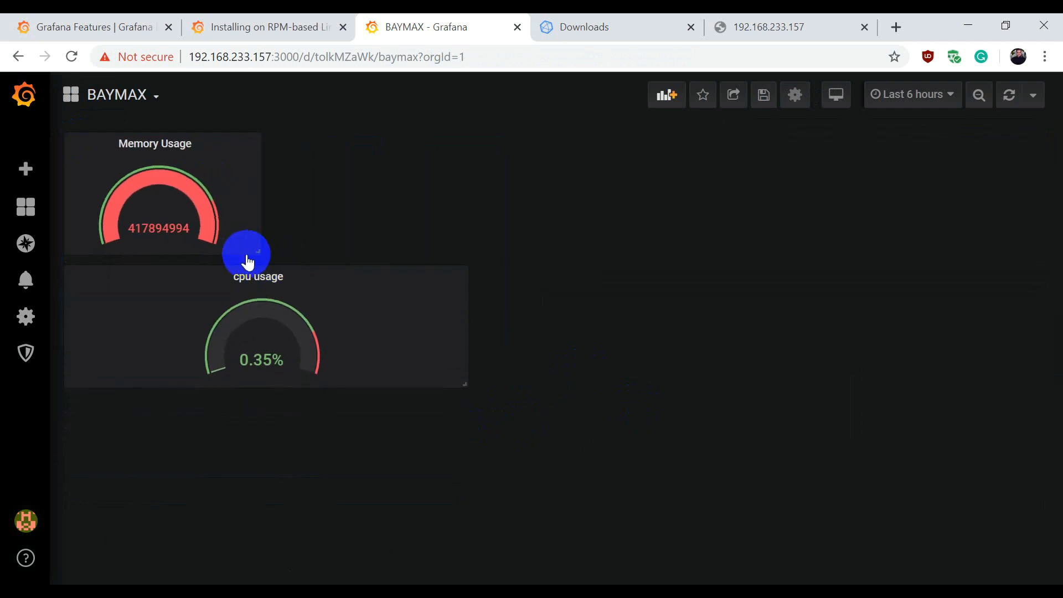
left_click_drag(337, 277, 554, 145)
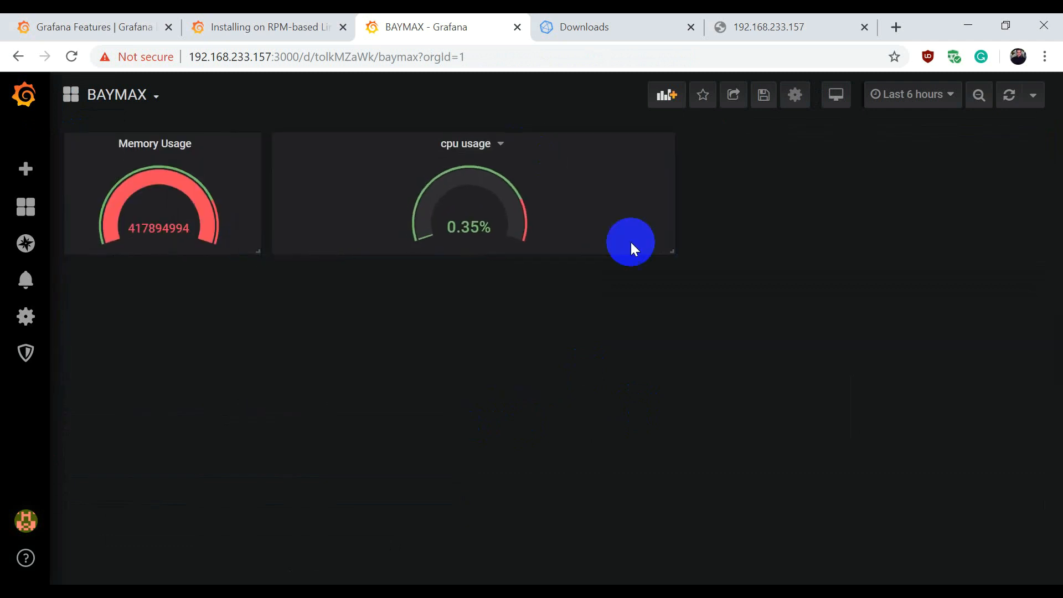
left_click_drag(672, 251, 502, 239)
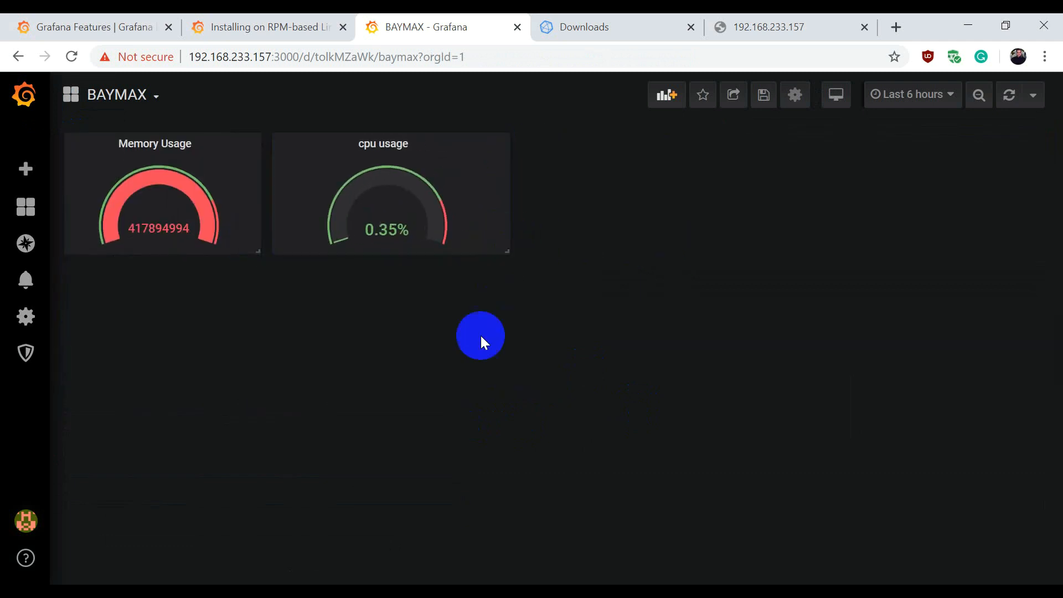
- Set the Memory Usage gauge's unit to bytes from the Data (Metric) category, then save and return to the dashboard
left_click(199, 145)
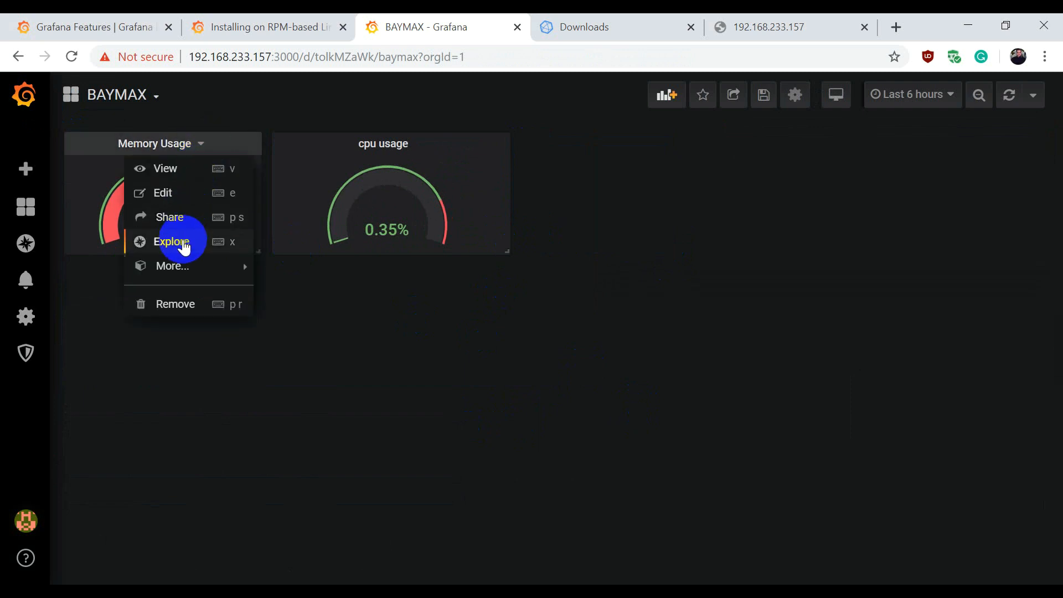
left_click(164, 193)
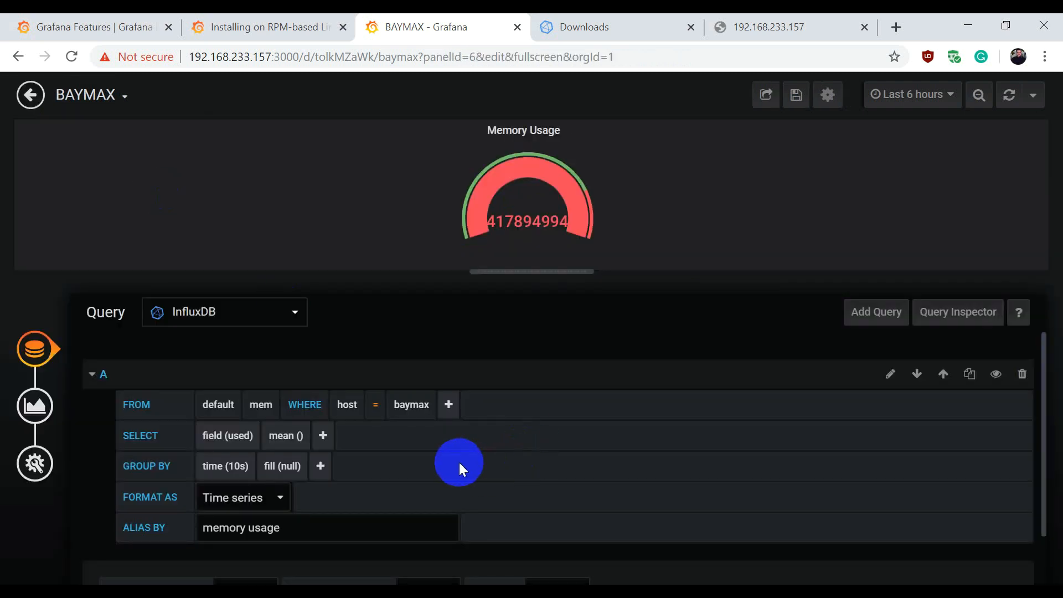
left_click(34, 406)
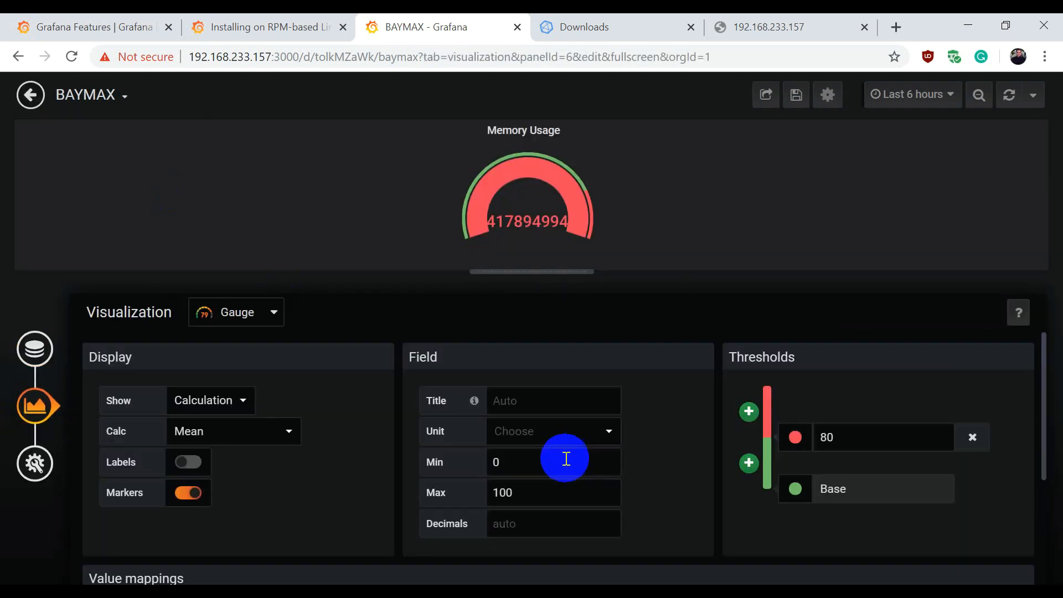
left_click(527, 436)
scroll(560, 496, "down", 3)
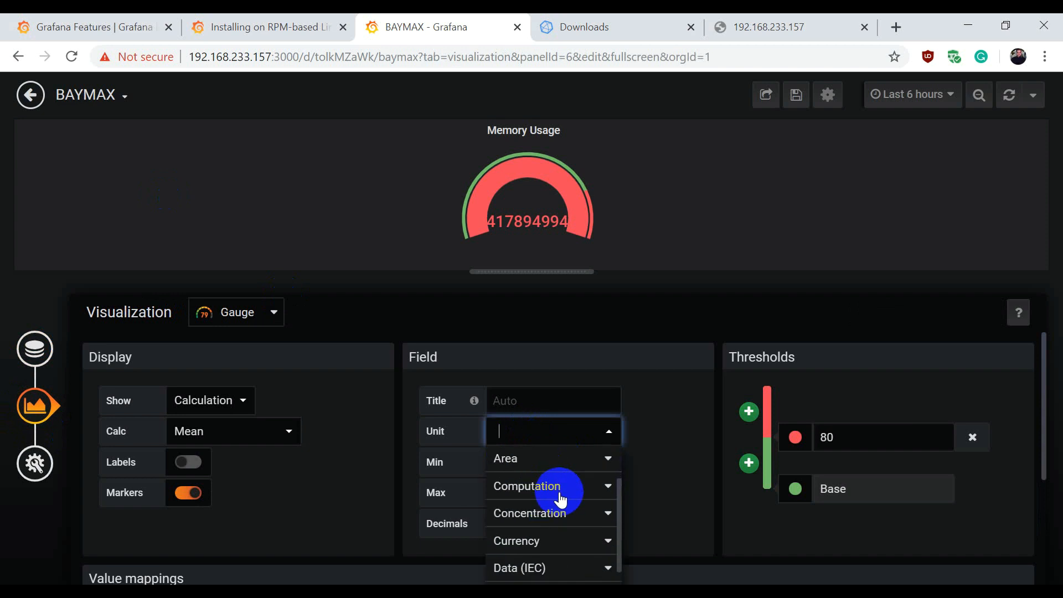
scroll(560, 501, "down", 2)
left_click(544, 514)
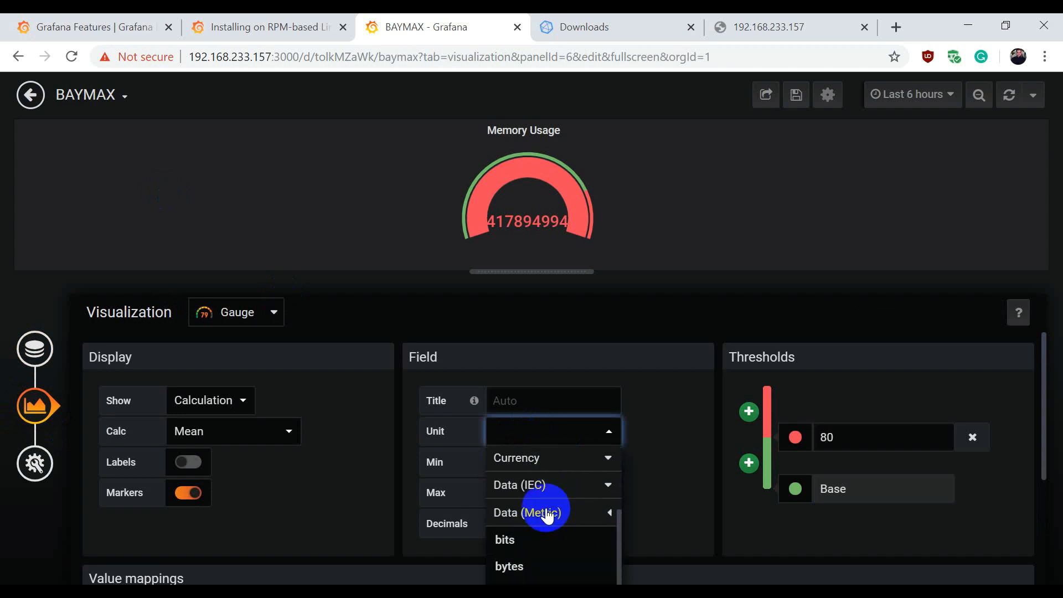
left_click(530, 565)
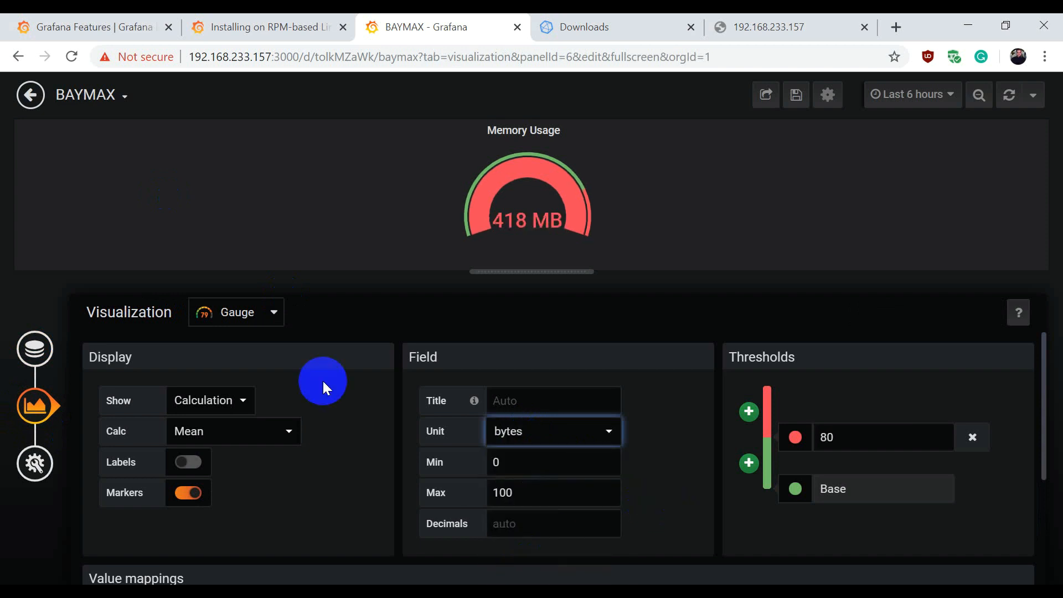
left_click(797, 100)
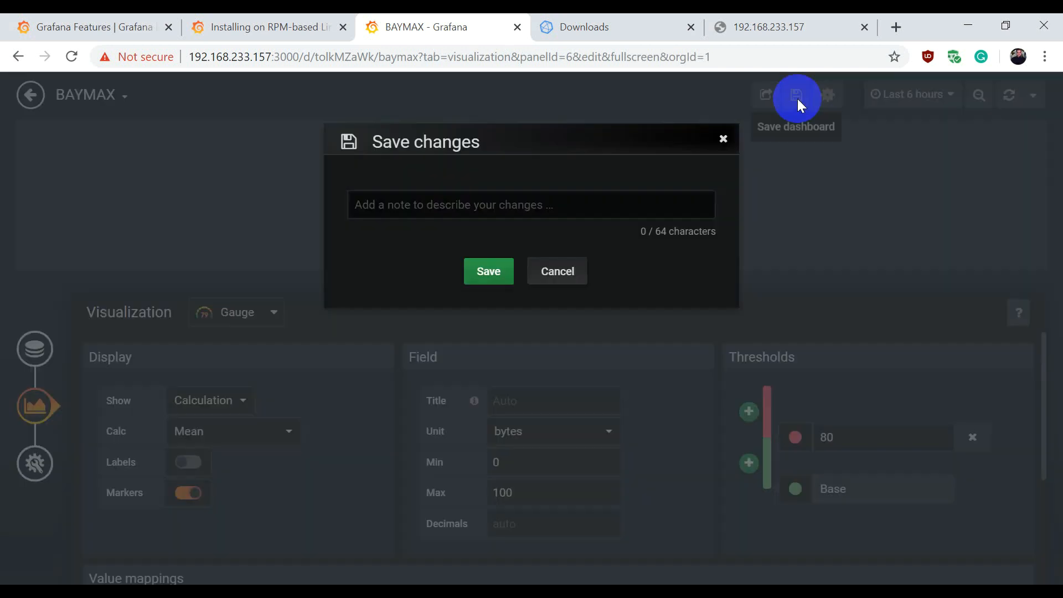
left_click(490, 270)
left_click(30, 94)
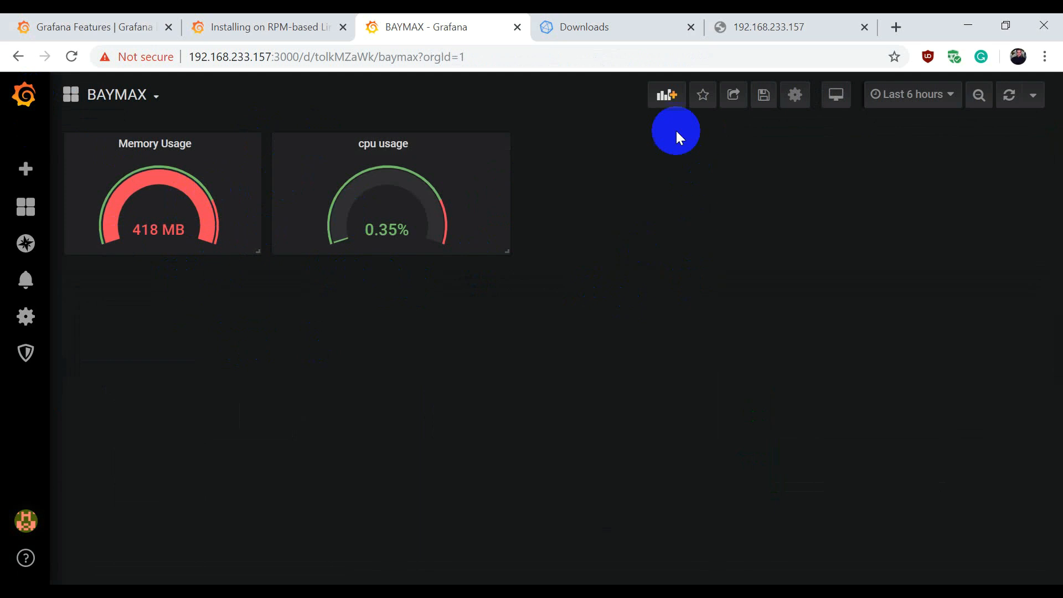
- Add a new panel with the Bar Gauge visualization and use InfluxDB as its query data source
left_click(668, 95)
left_click(382, 264)
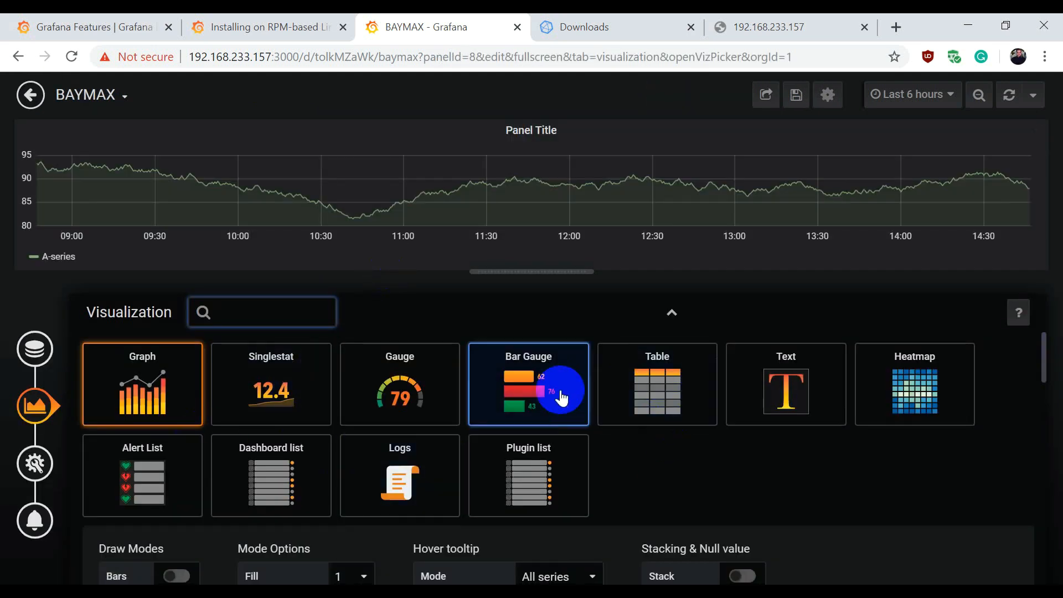
left_click(526, 379)
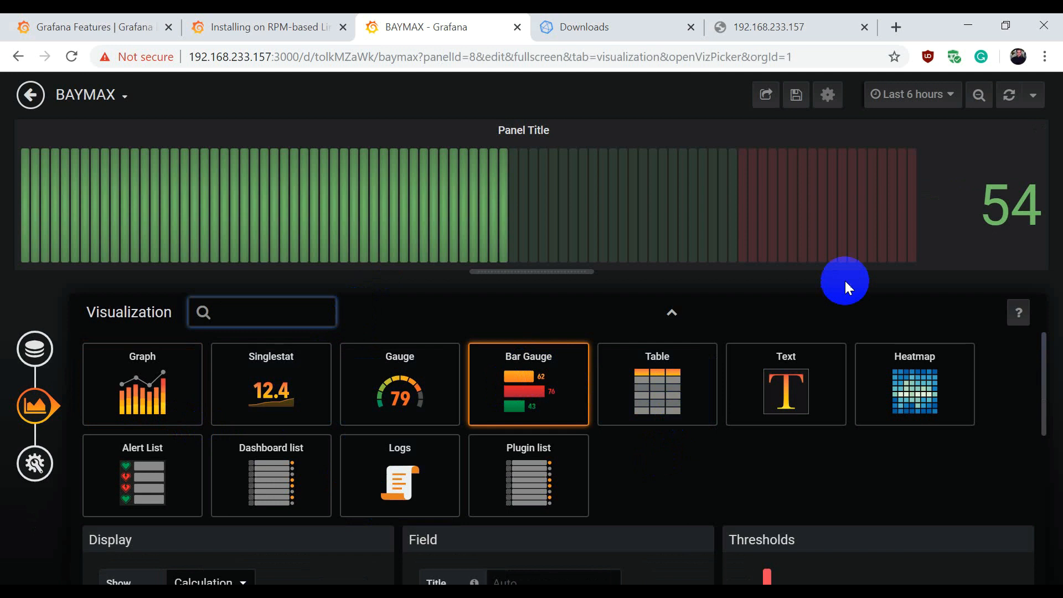
left_click(34, 349)
left_click(202, 314)
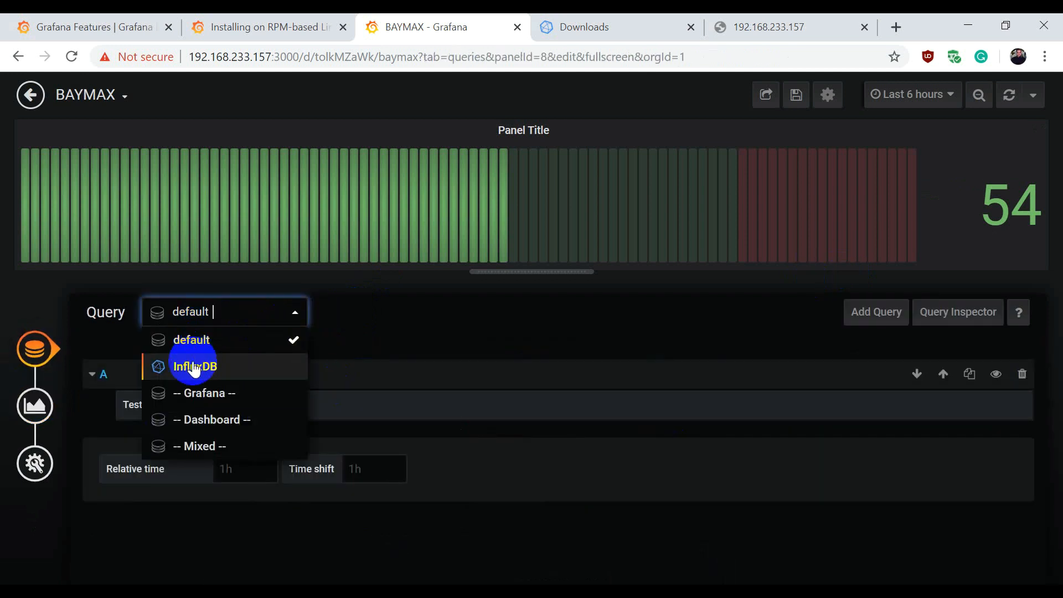
left_click(190, 364)
- Query the disk measurement in the bar gauge panel with a WHERE condition limiting host to baymax
left_click(265, 412)
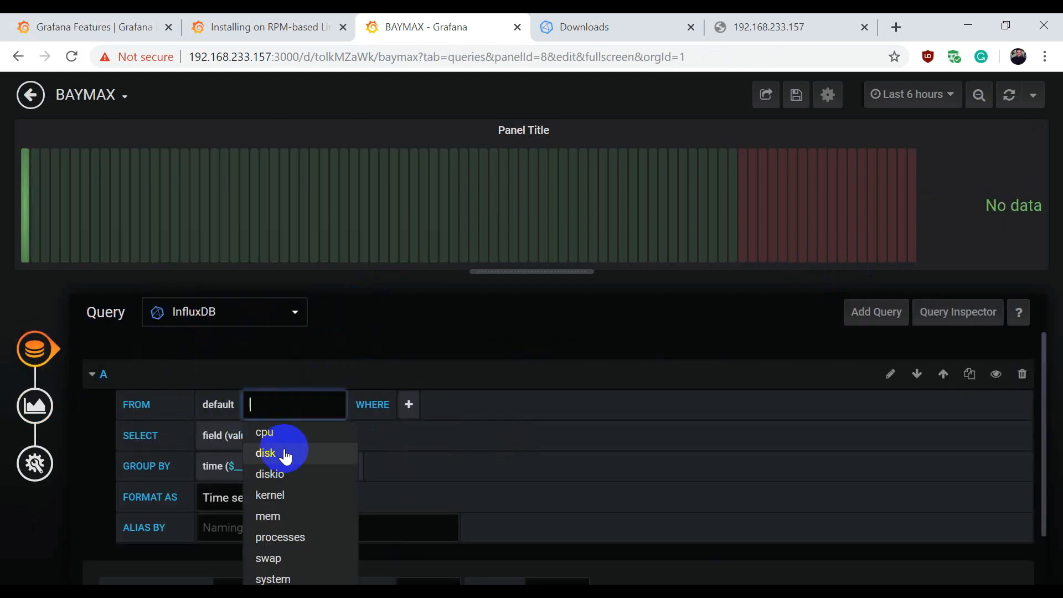
left_click(274, 451)
left_click(337, 407)
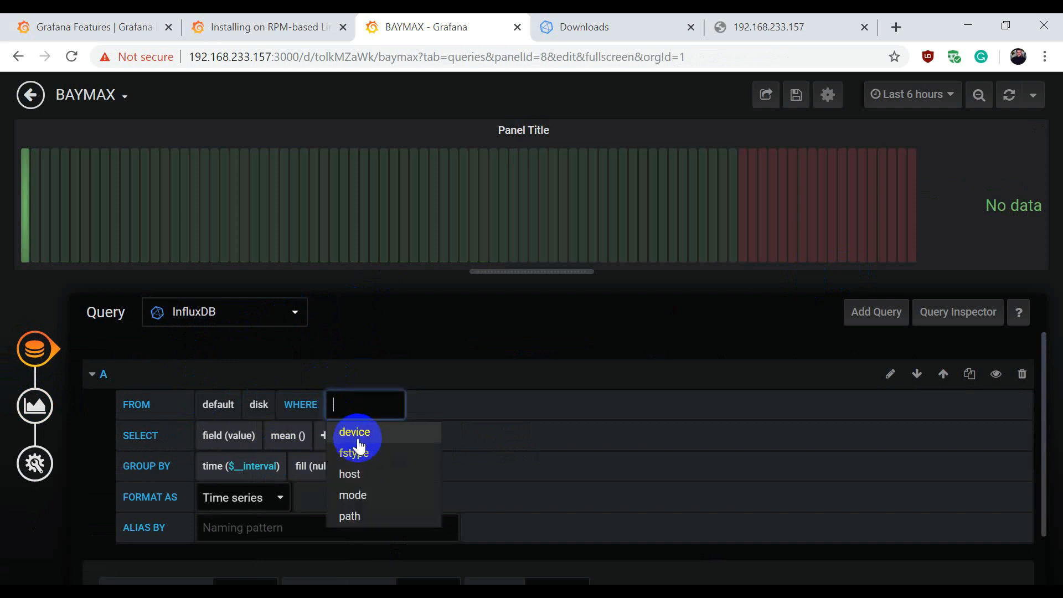
left_click(367, 482)
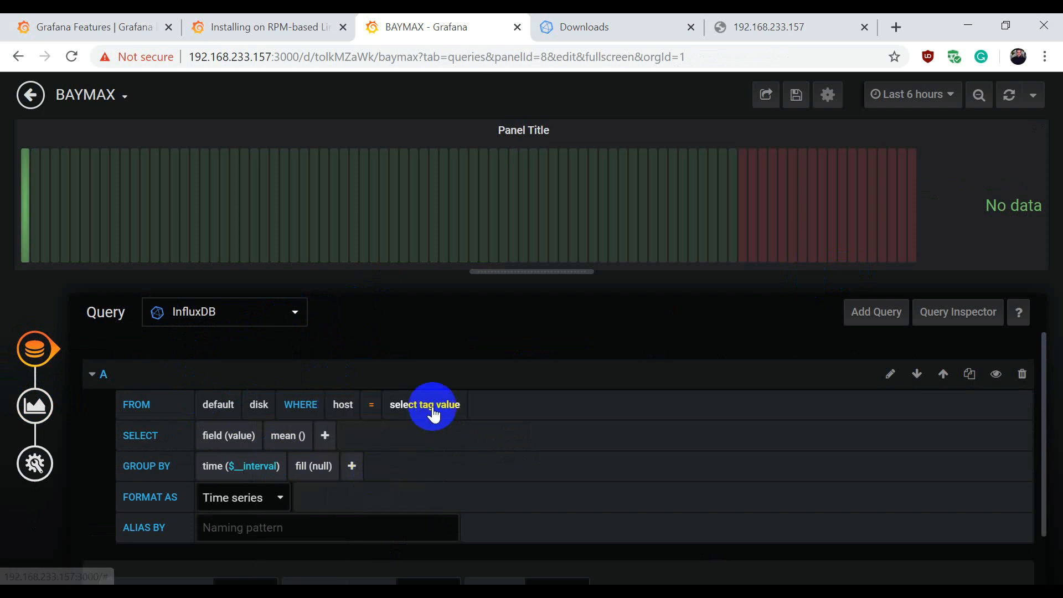
left_click(427, 404)
left_click(422, 434)
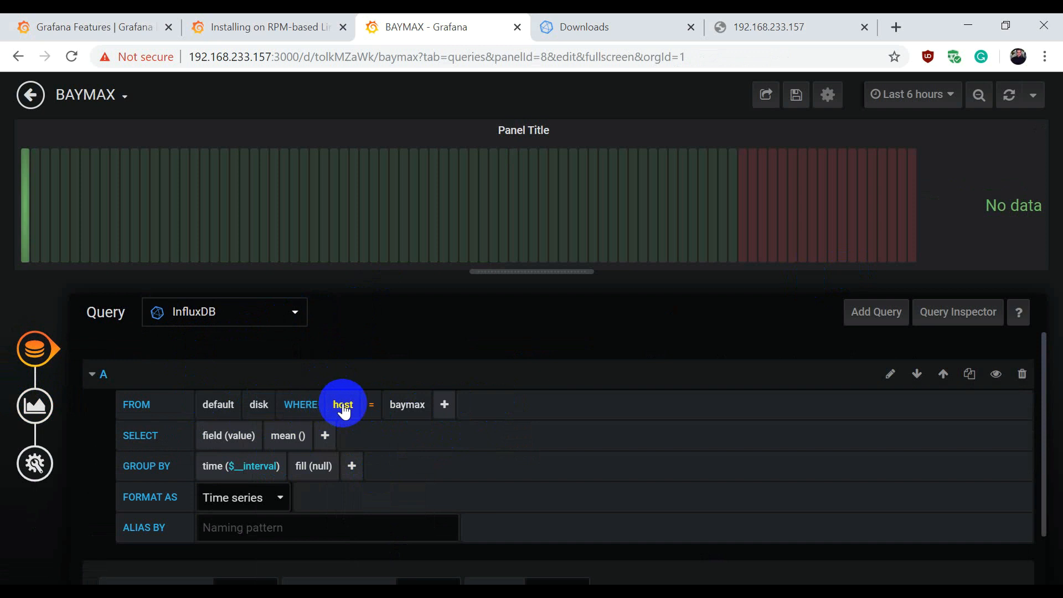
- Add a second WHERE condition to the disk query that limits device to sda1
left_click(443, 404)
left_click(484, 440)
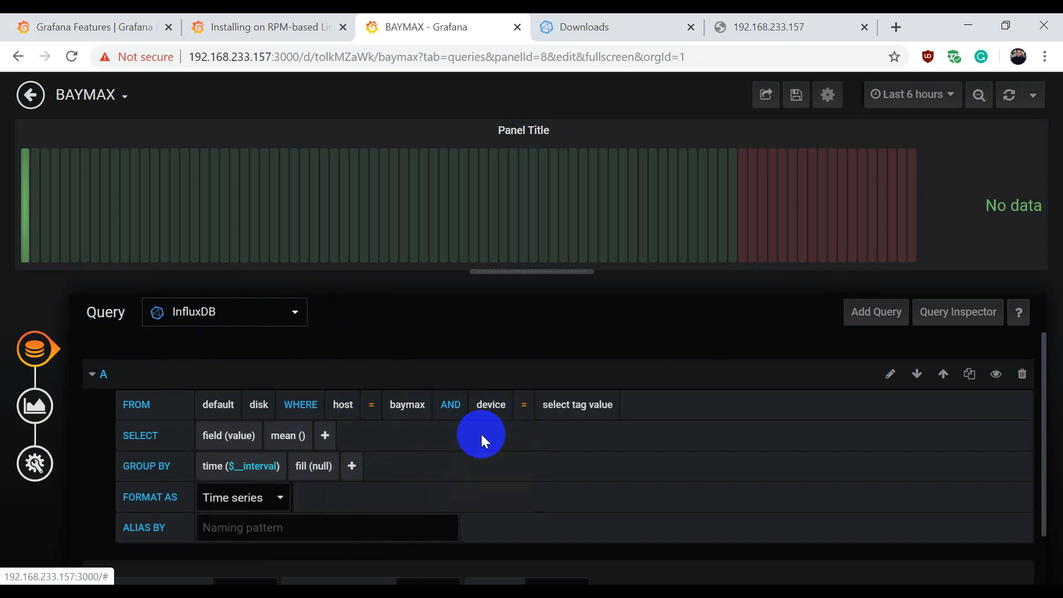
left_click(583, 404)
left_click(560, 453)
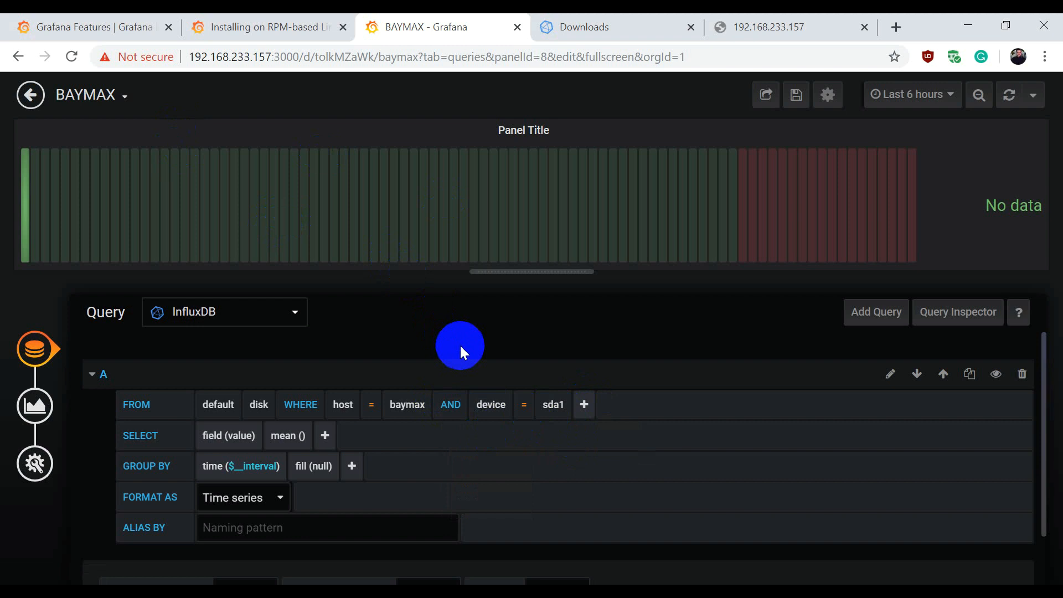
- Switch to the root@baymax terminal, run lsblk to examine the mount point of sda1, and return to the dashboard
left_click(191, 576)
left_click(124, 539)
left_click(394, 362)
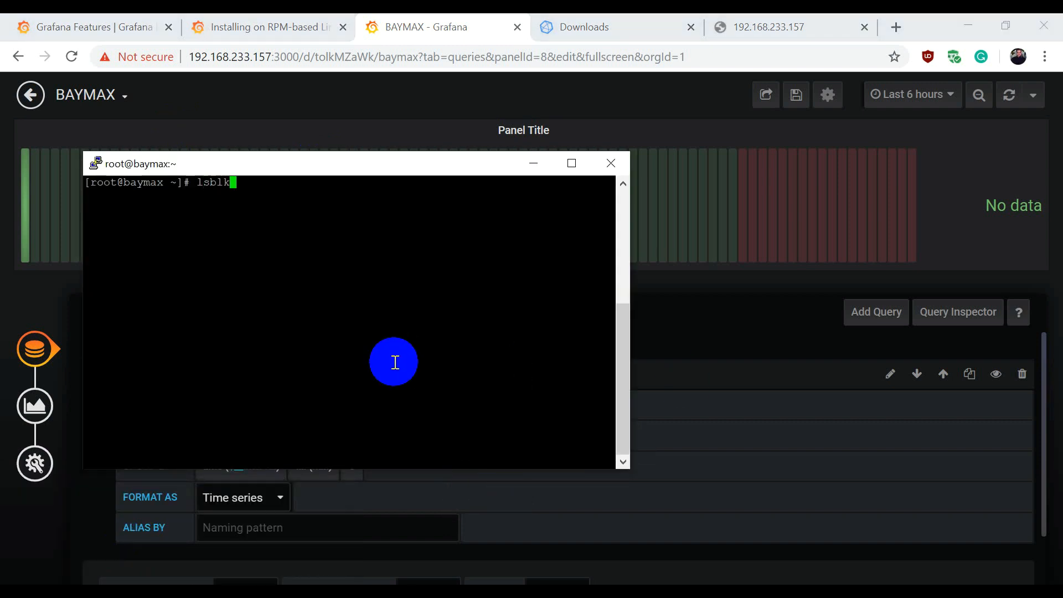
type("lsblk")
key("Return")
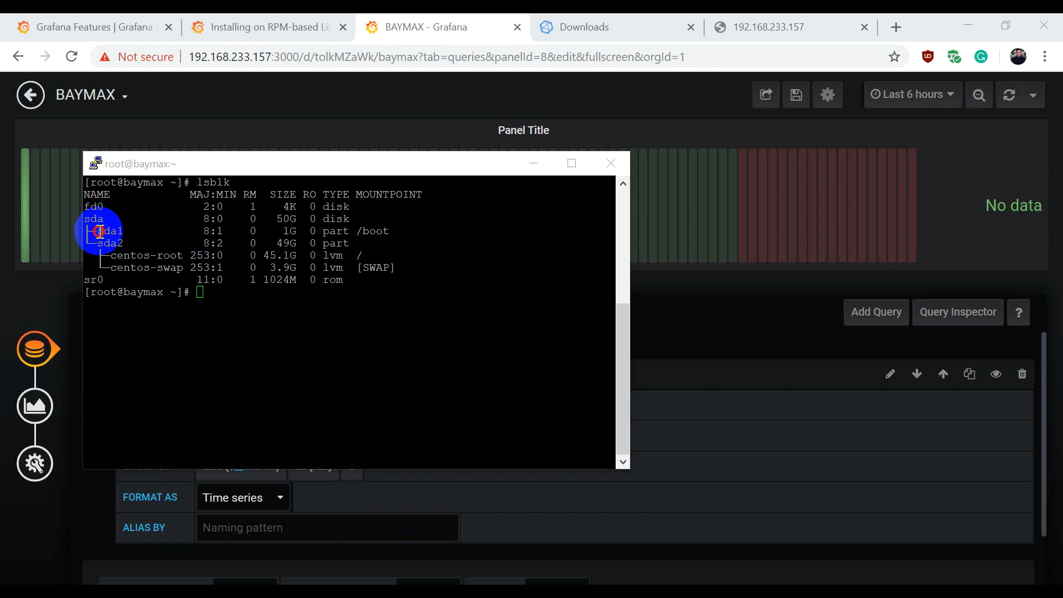
left_click_drag(99, 231, 125, 228)
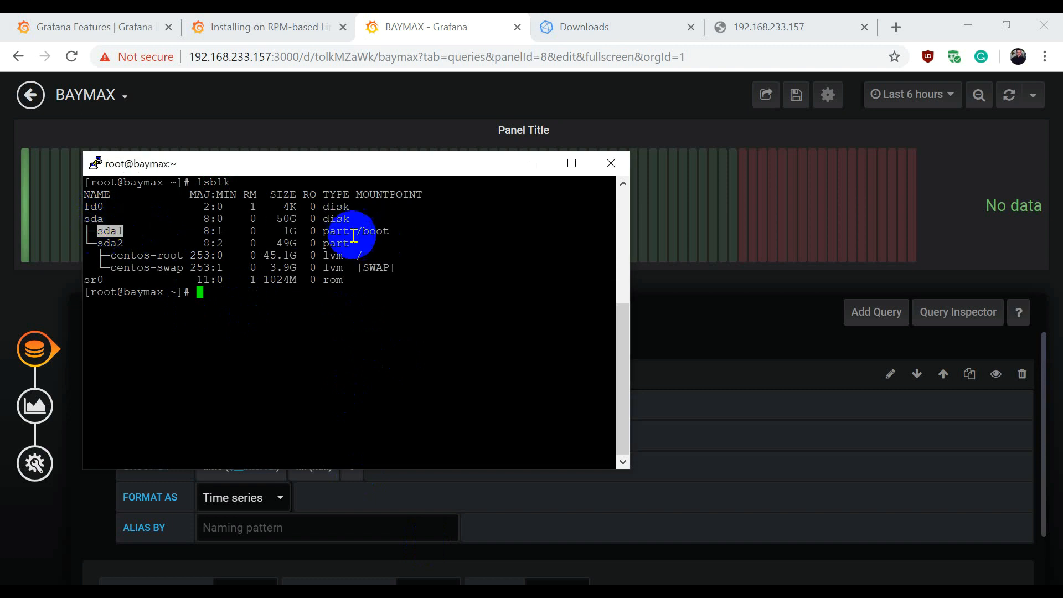
left_click_drag(358, 232, 386, 230)
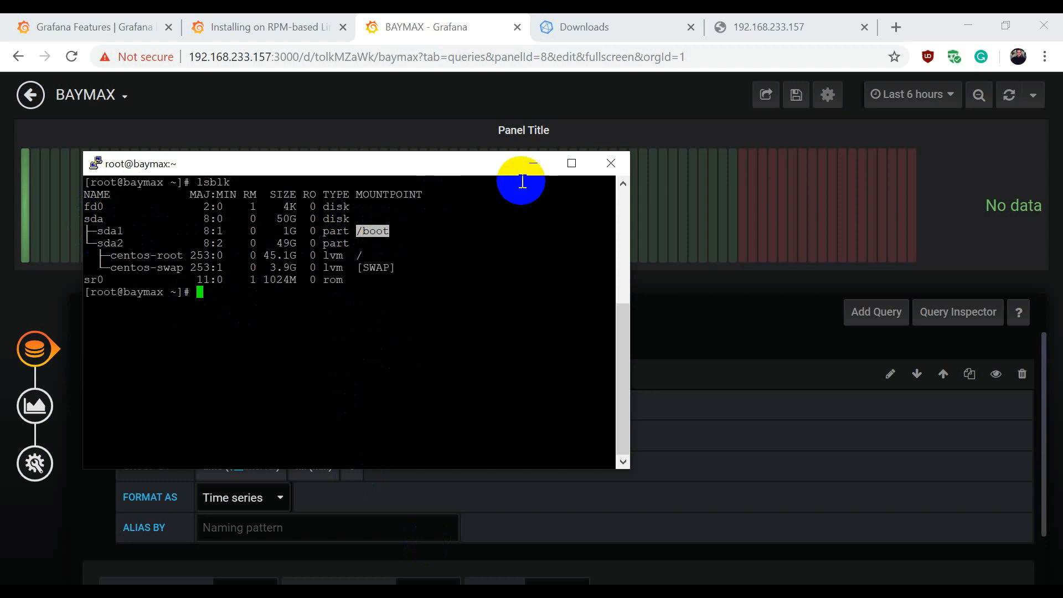
left_click(533, 163)
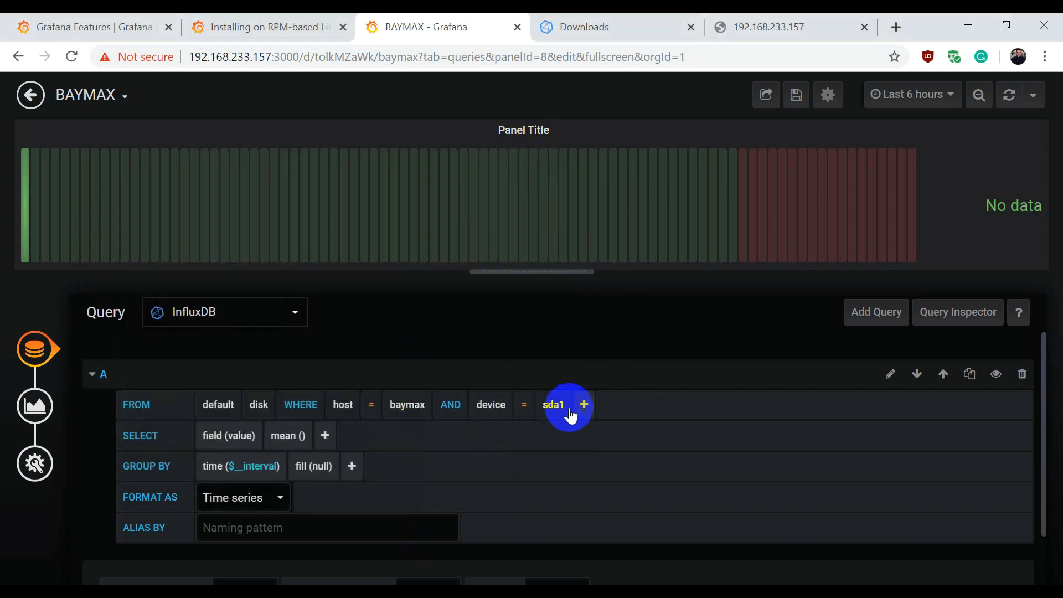
- Complete the disk query with the alias /boot, the used field and a 10s group-by time interval
left_click(248, 522)
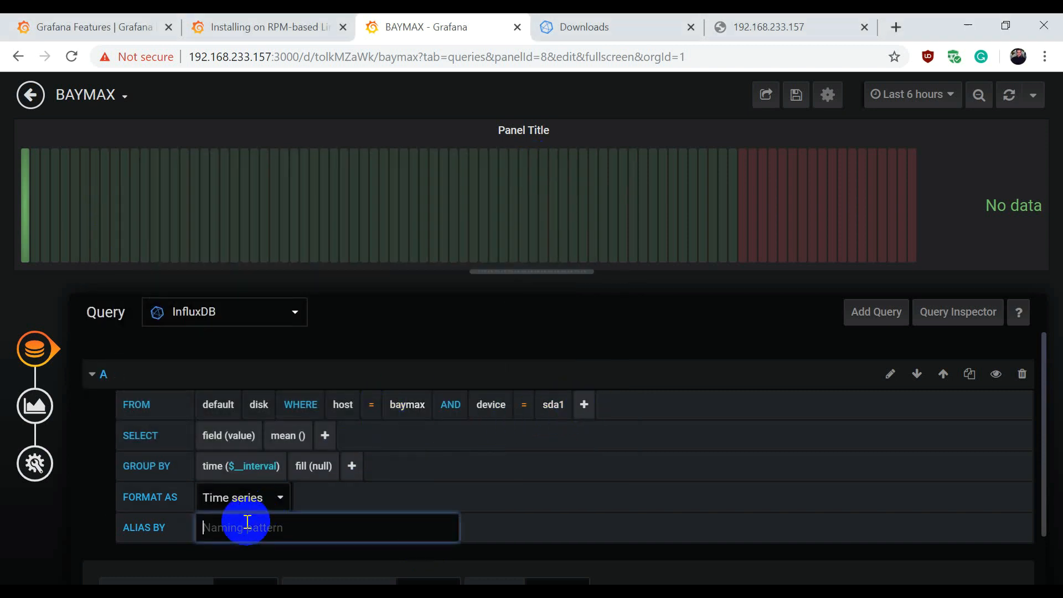
left_click(239, 435)
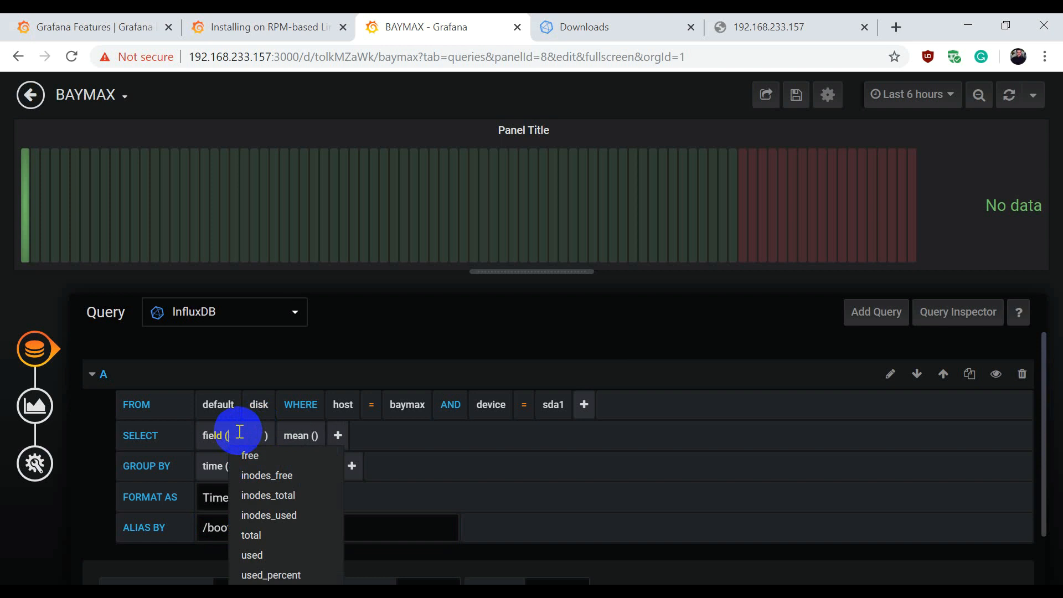
left_click(257, 555)
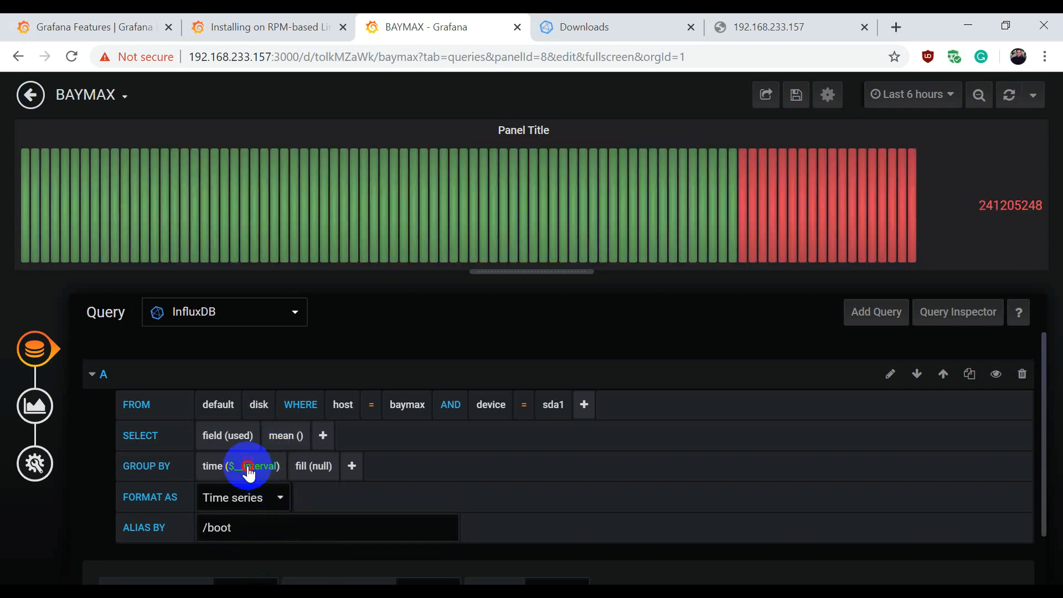
left_click(247, 467)
left_click(254, 528)
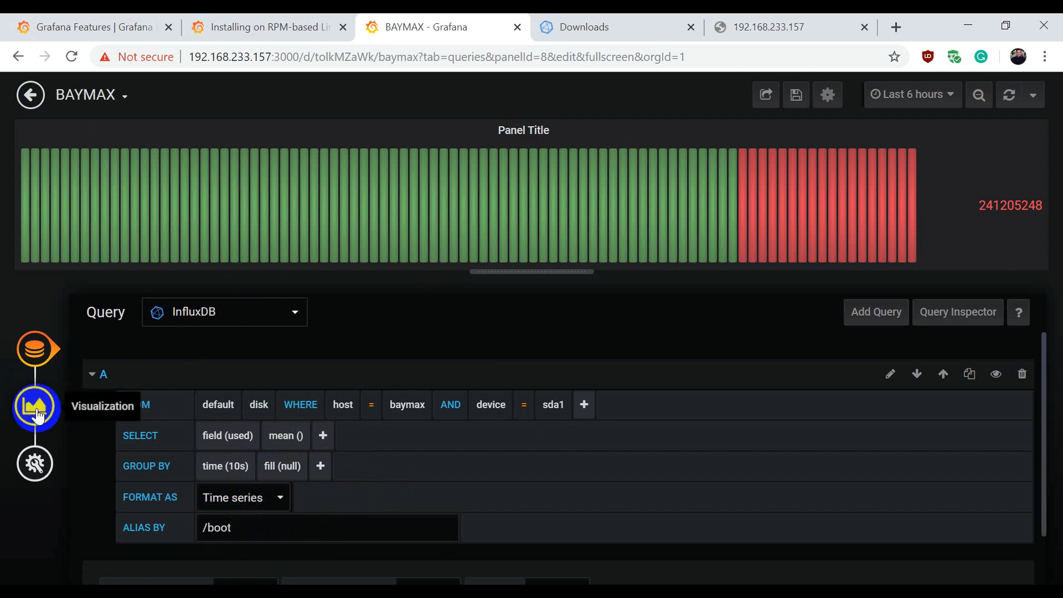
- Set the bar gauge's value unit to bytes from the Data (Metric) category
left_click(48, 394)
scroll(555, 421, "down", 1)
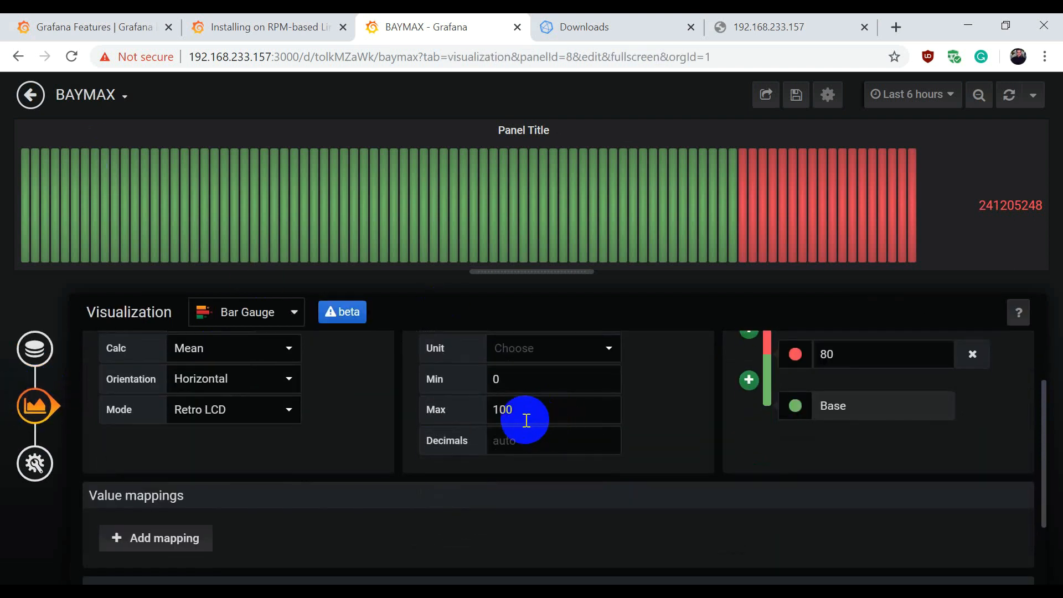
left_click(526, 352)
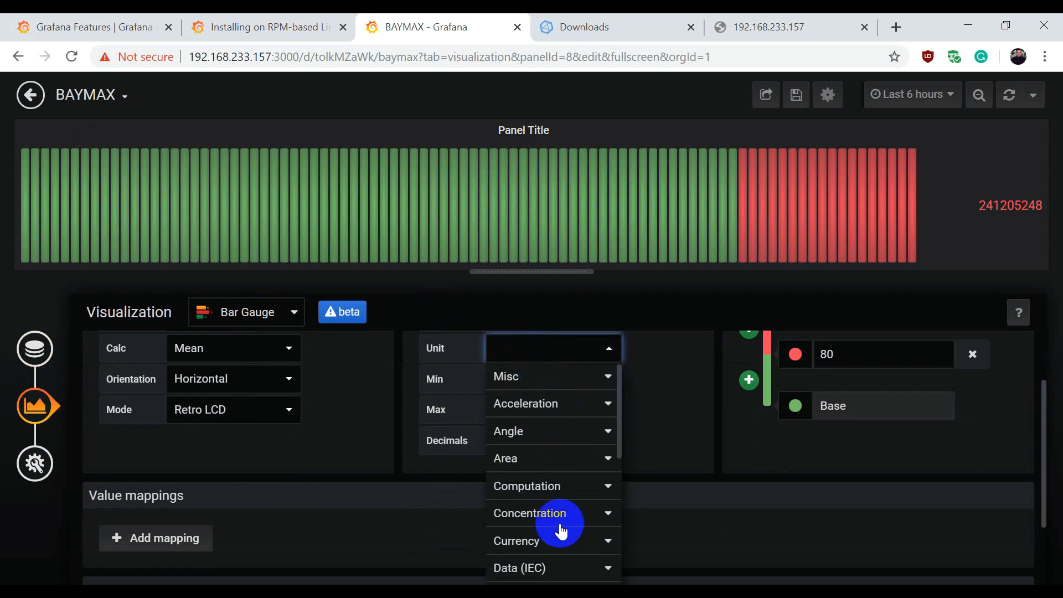
scroll(559, 526, "down", 2)
left_click(547, 515)
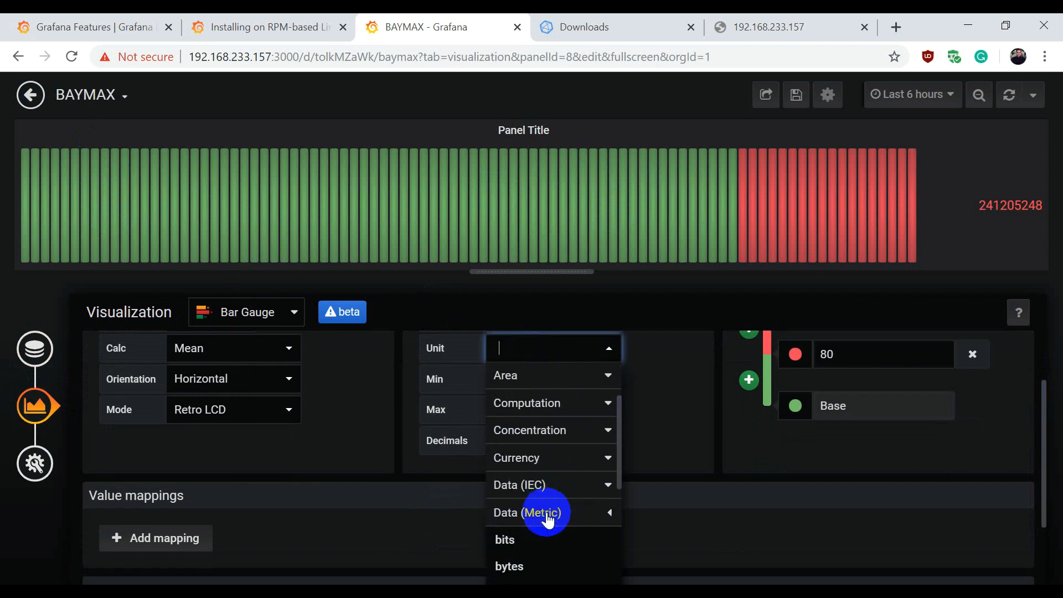
left_click(514, 567)
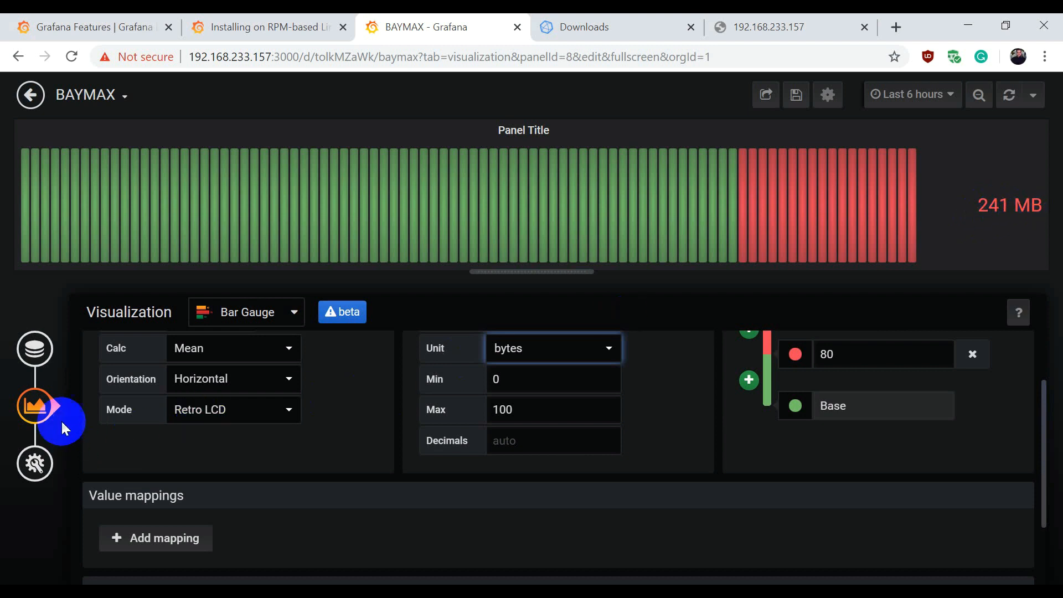
- Title the bar gauge panel "Disk Usage"
left_click(35, 463)
left_click(252, 375)
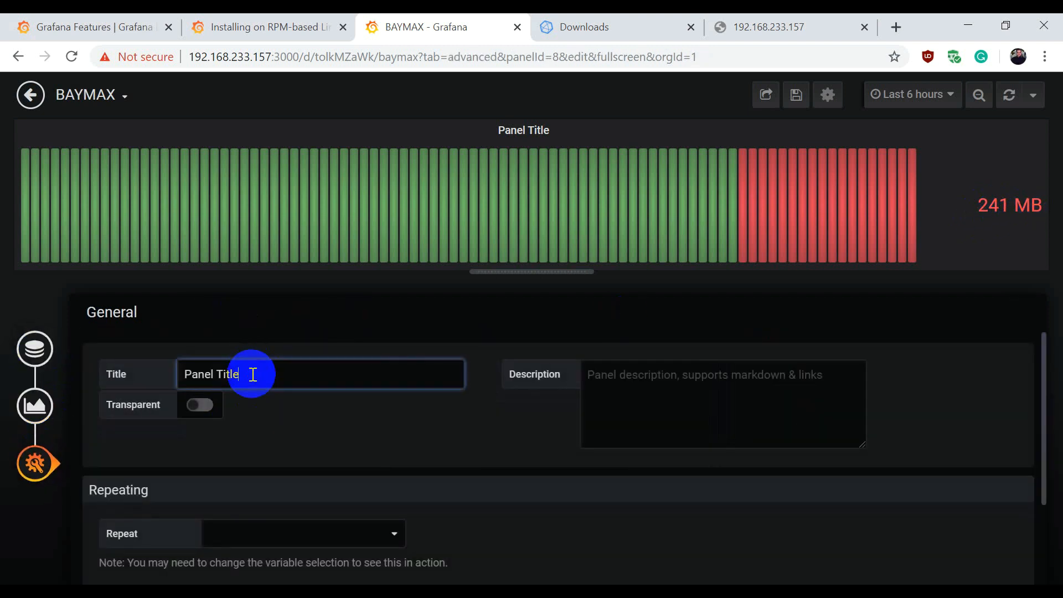
left_click_drag(253, 374, 165, 374)
type("Disk")
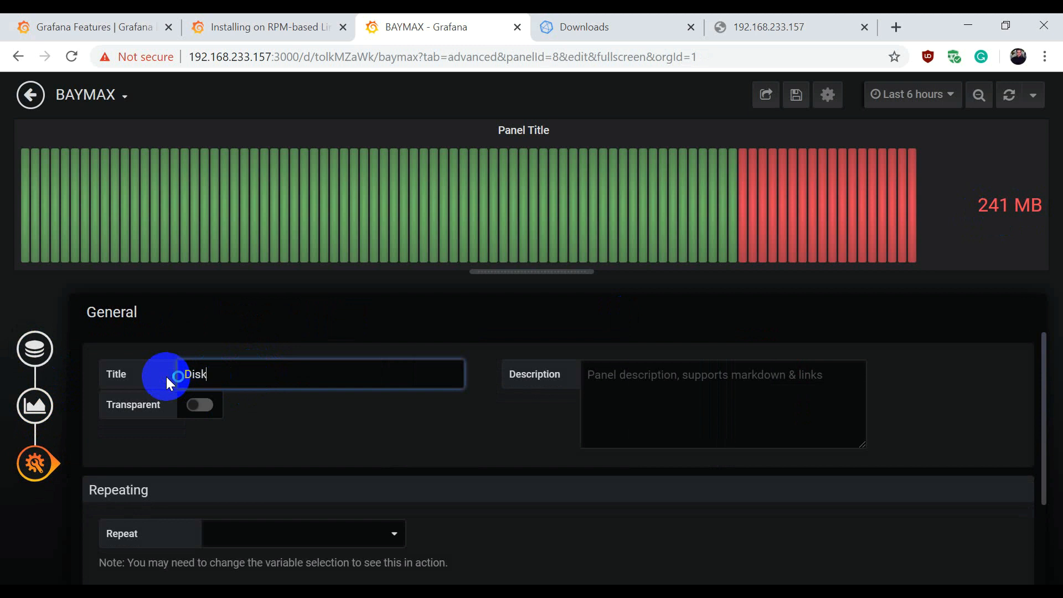
type(" Usage")
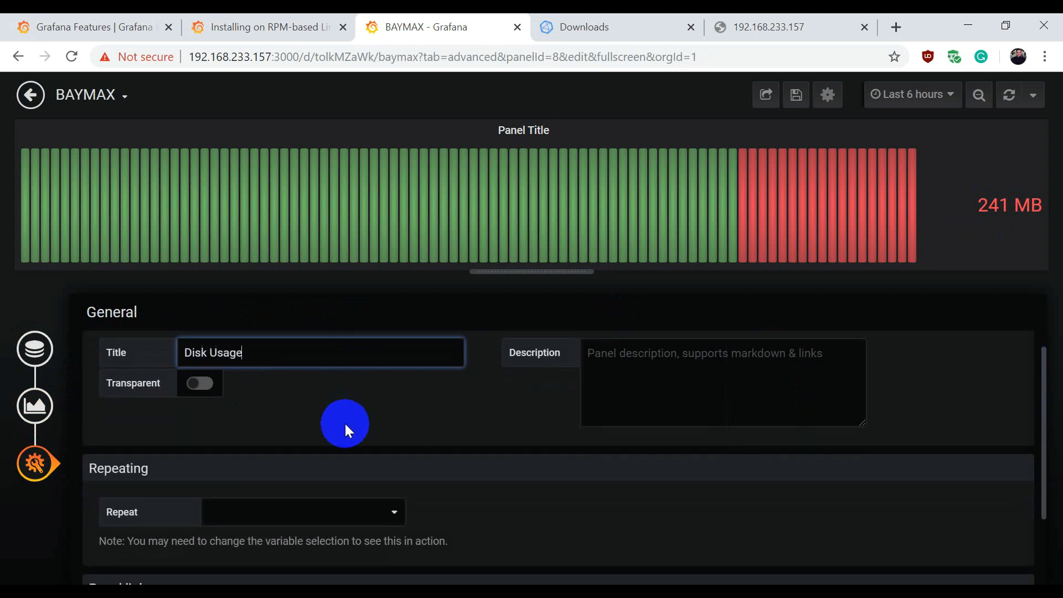
scroll(344, 422, "down", 2)
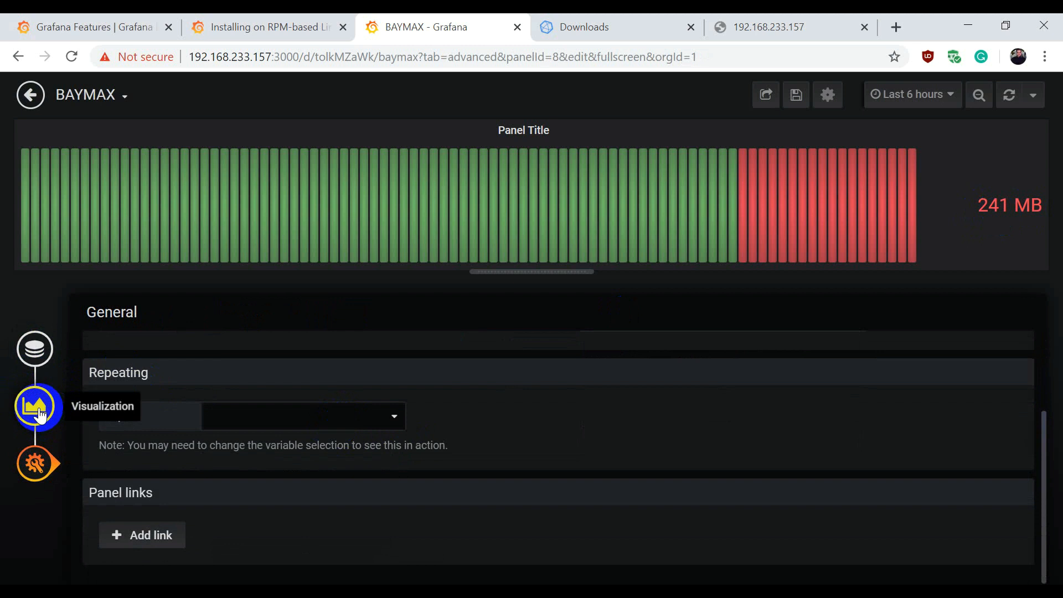
- Add a second query to the Disk Usage panel on the disk measurement, with a WHERE condition limiting host to baymax
left_click(34, 349)
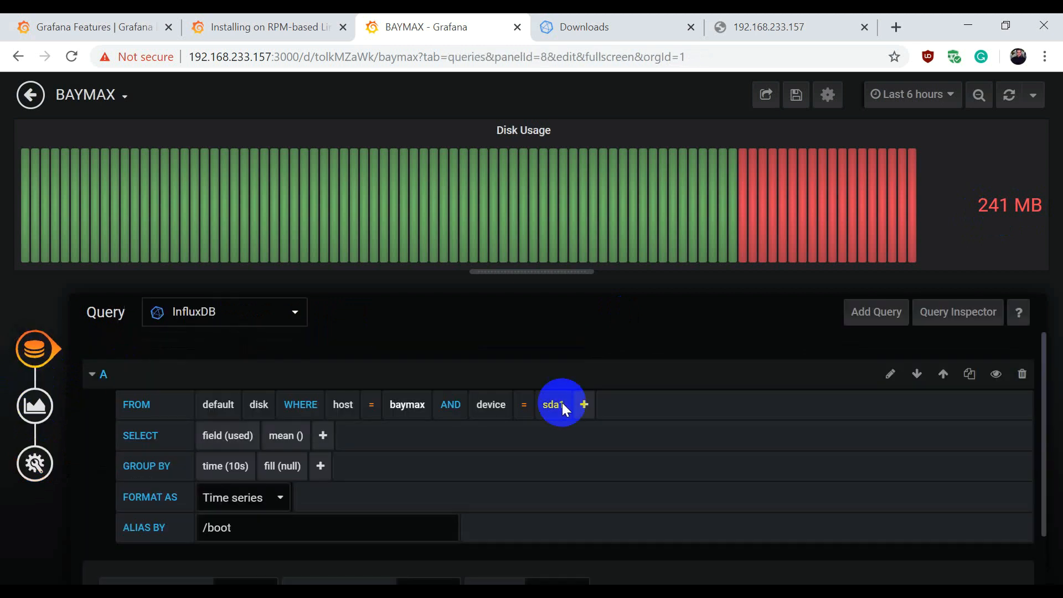
left_click(872, 314)
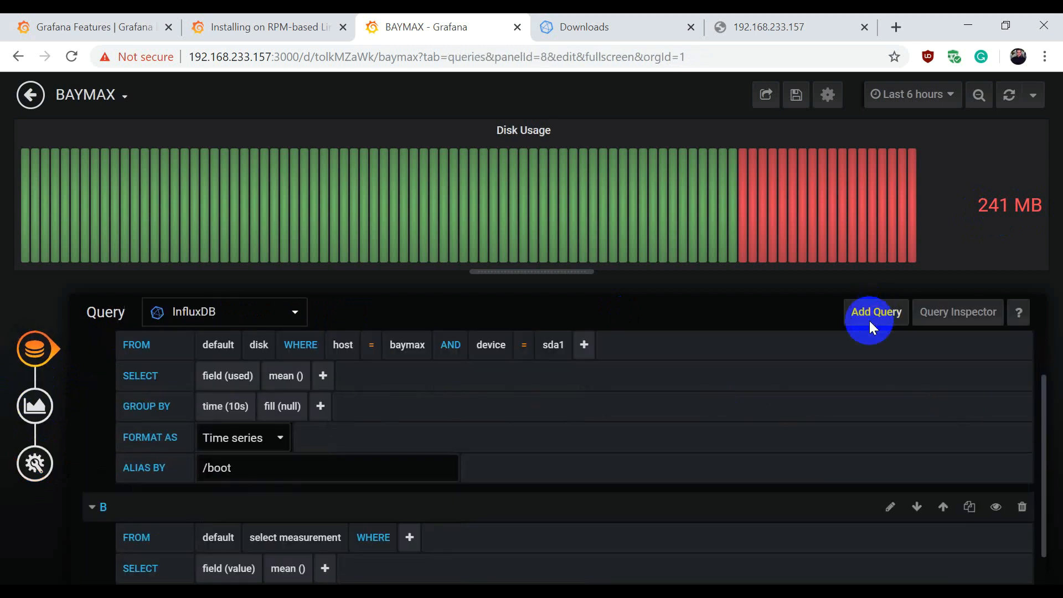
scroll(443, 454, "down", 1)
scroll(332, 455, "up", 1)
left_click(292, 456)
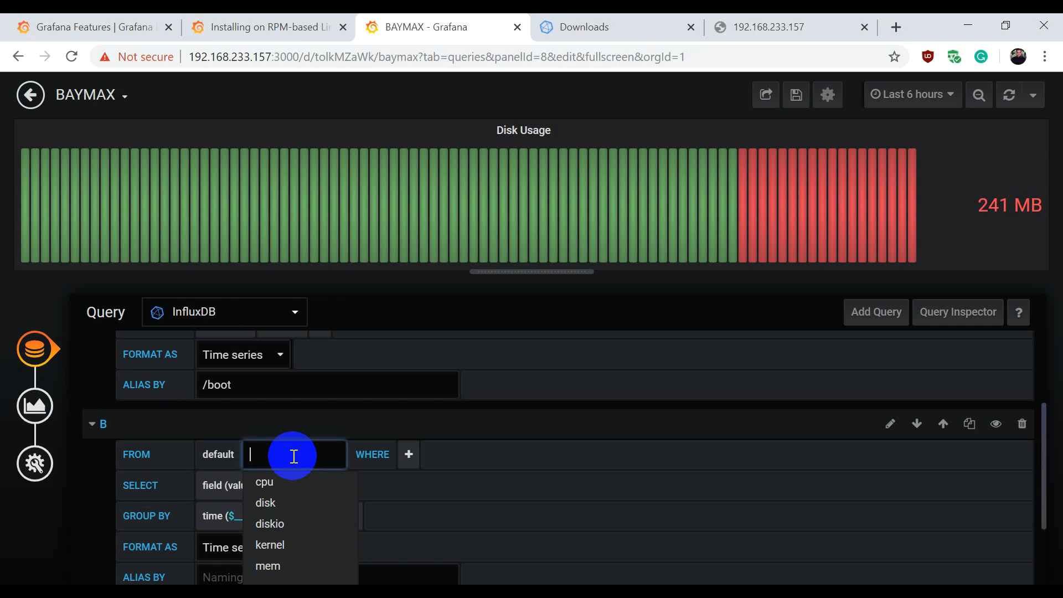
left_click(267, 502)
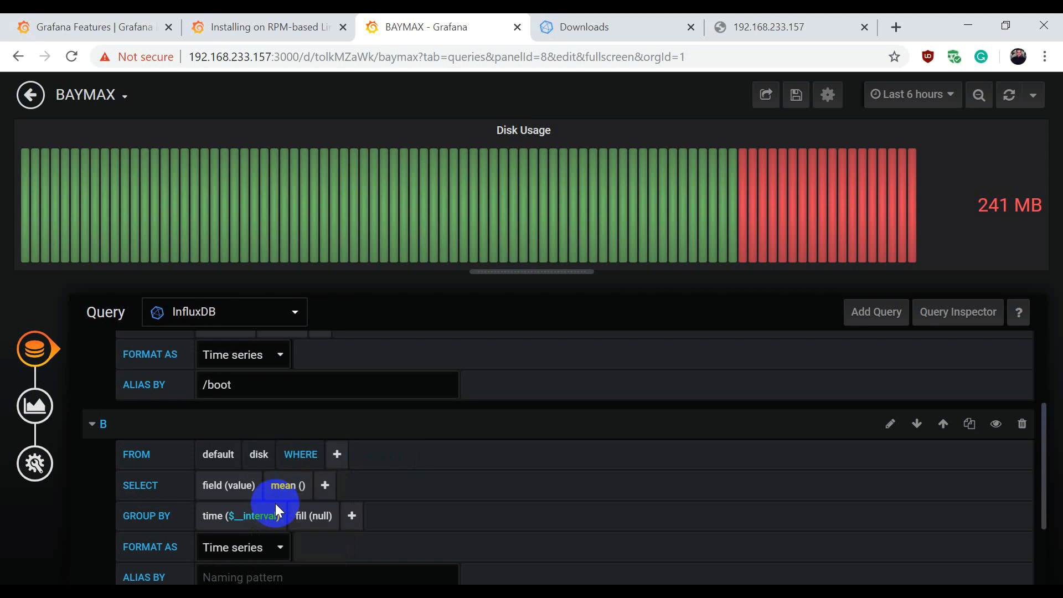
left_click(338, 455)
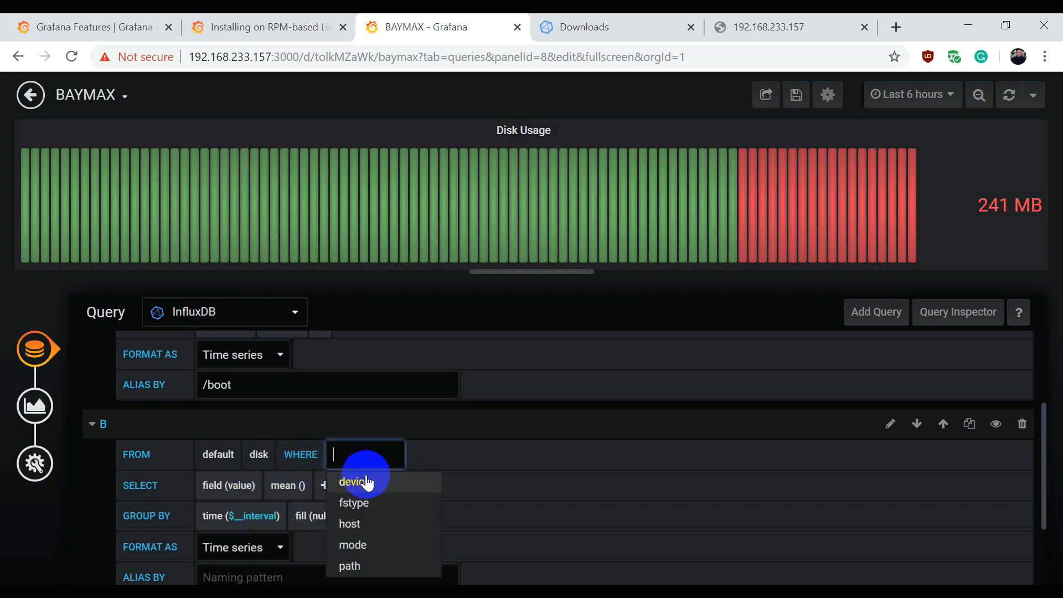
left_click(350, 524)
left_click(434, 455)
left_click(426, 479)
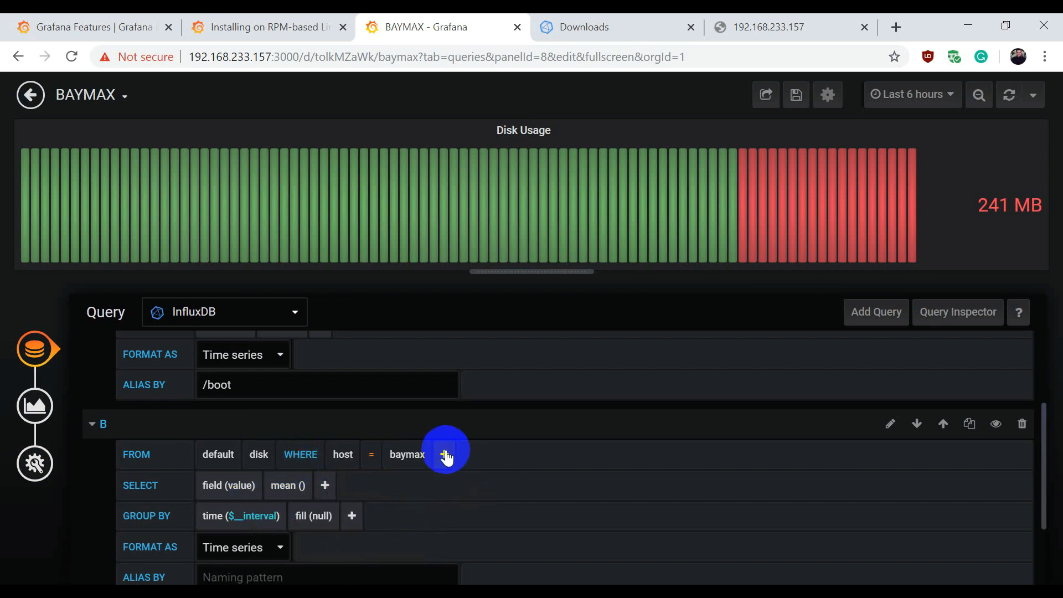
- Add a second WHERE condition to query B that limits device to dm-0
left_click(445, 453)
left_click(468, 479)
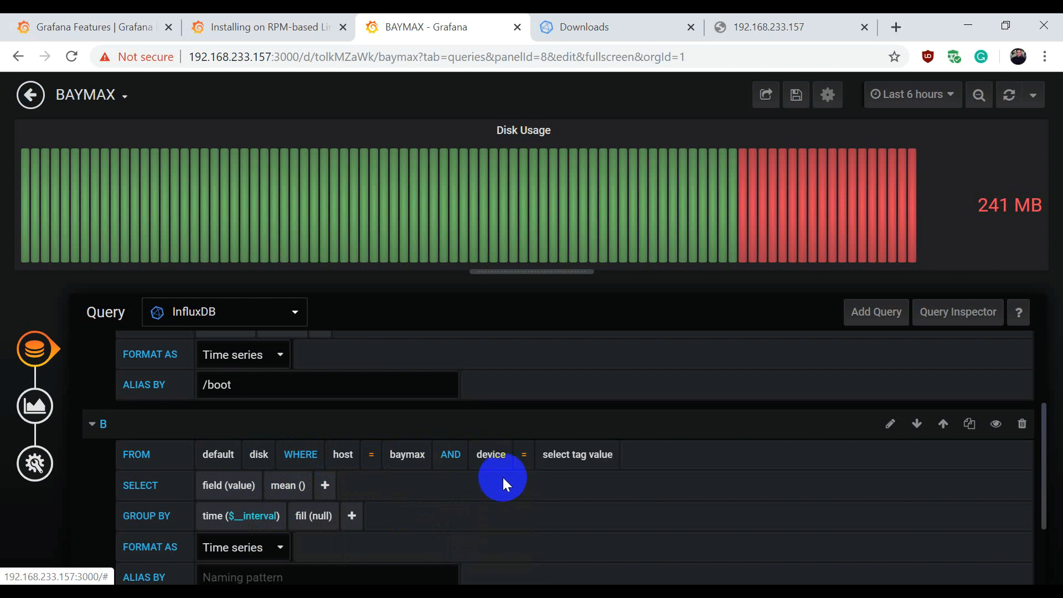
left_click(570, 457)
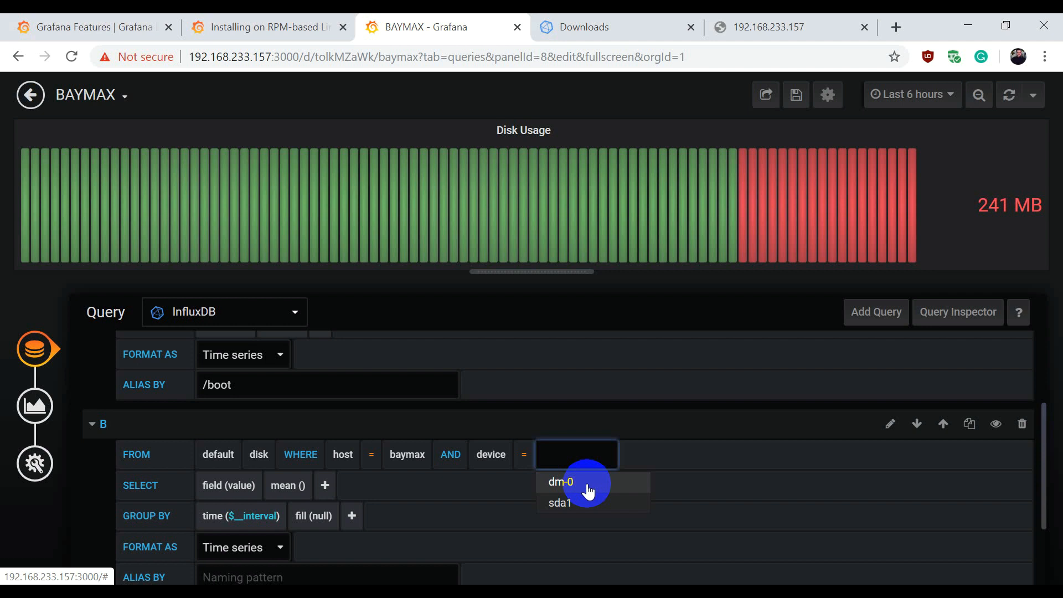
left_click(588, 490)
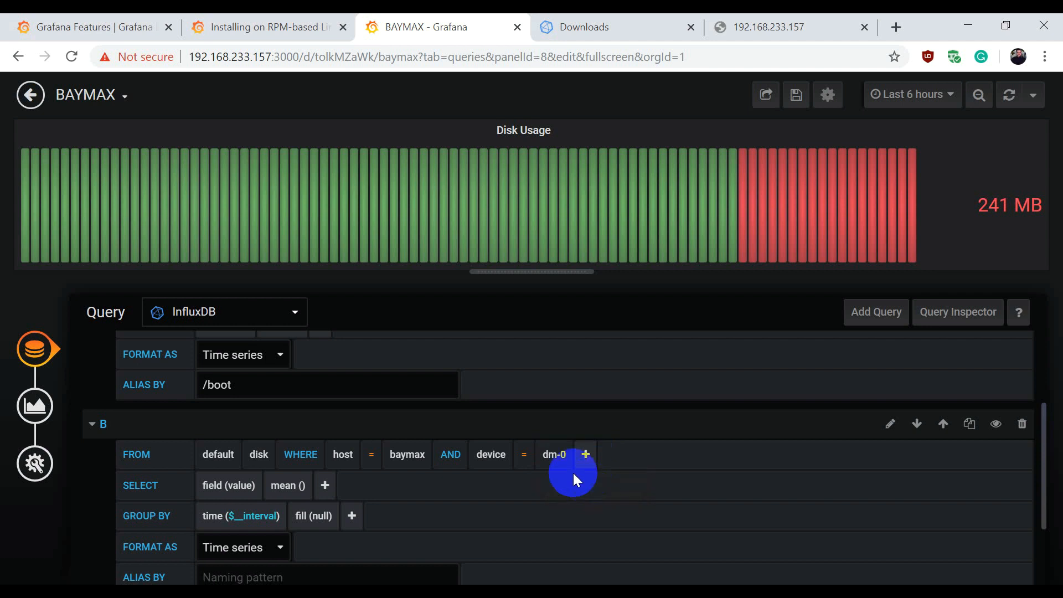
- Switch to the root@baymax terminal, examine the mount point of centos-root in the lsblk listing, and return to the dashboard
mouse_move(167, 569)
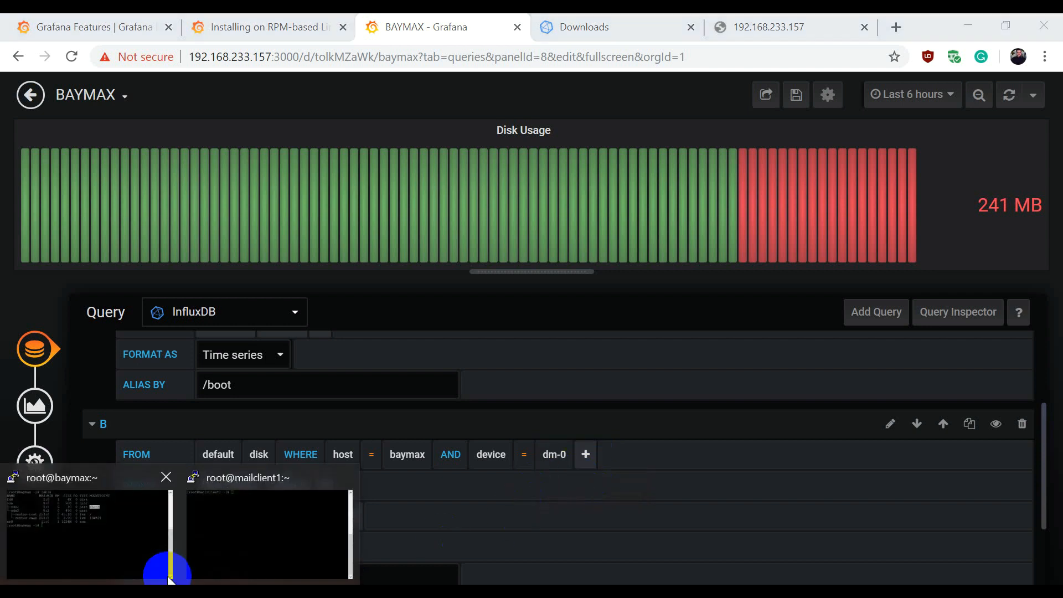
left_click(130, 545)
left_click_drag(366, 255, 347, 258)
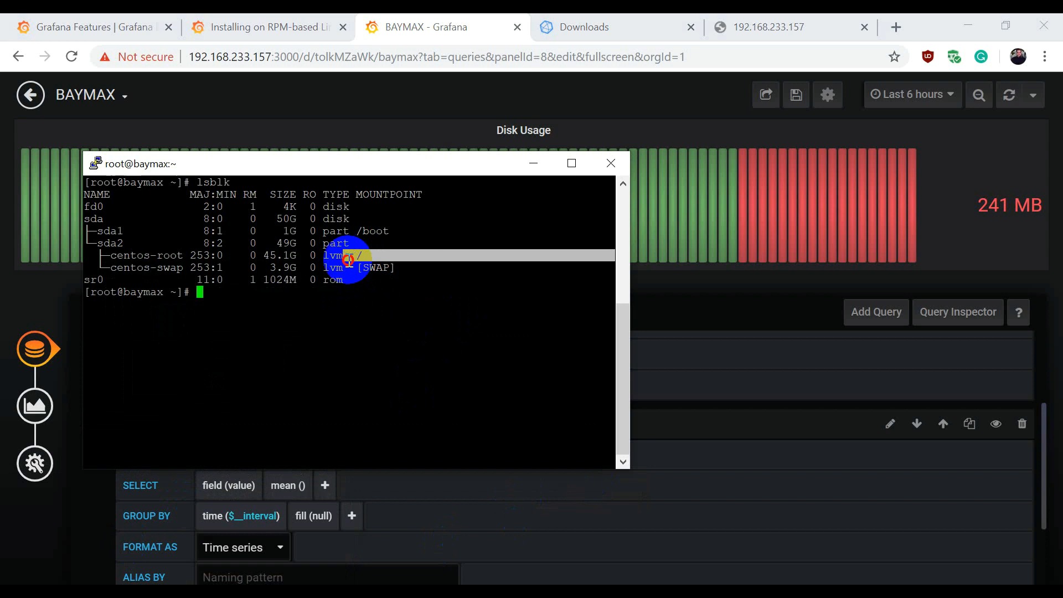
left_click(117, 254)
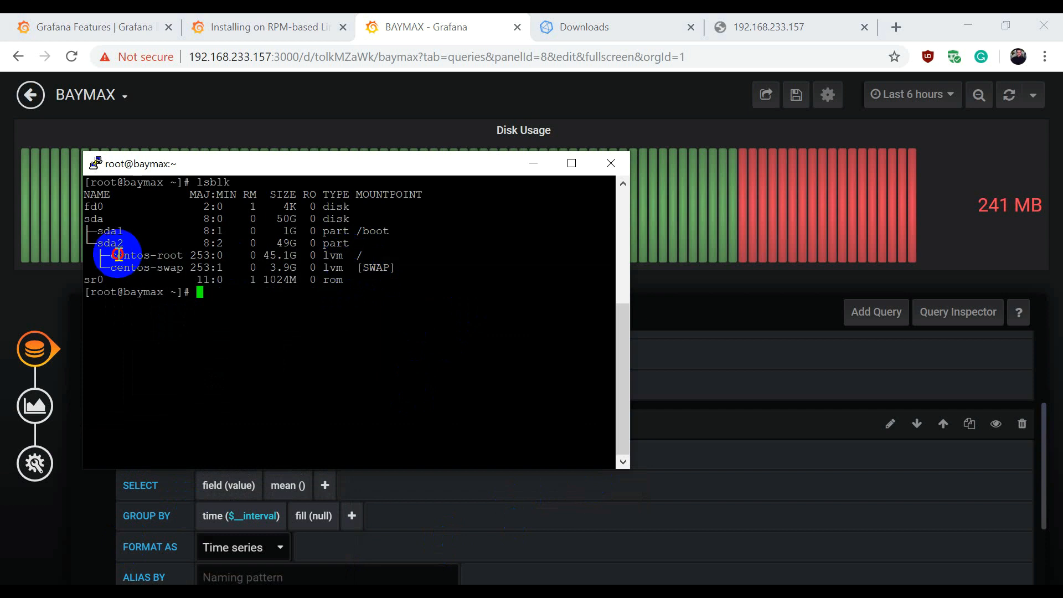
left_click(536, 164)
- Give query B the alias / and select the used field
scroll(328, 463, "down", 2)
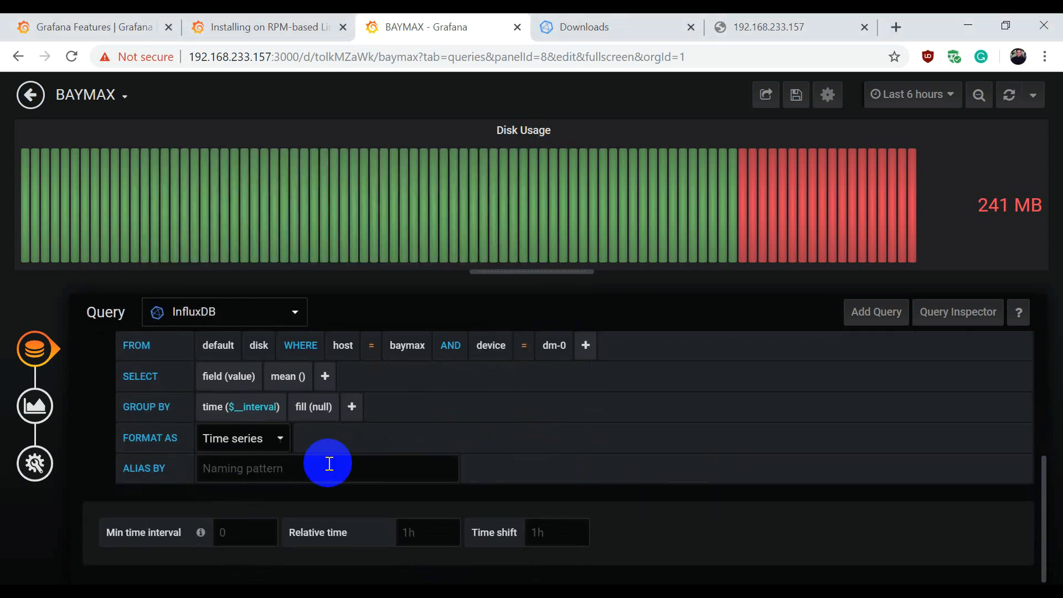
left_click(279, 461)
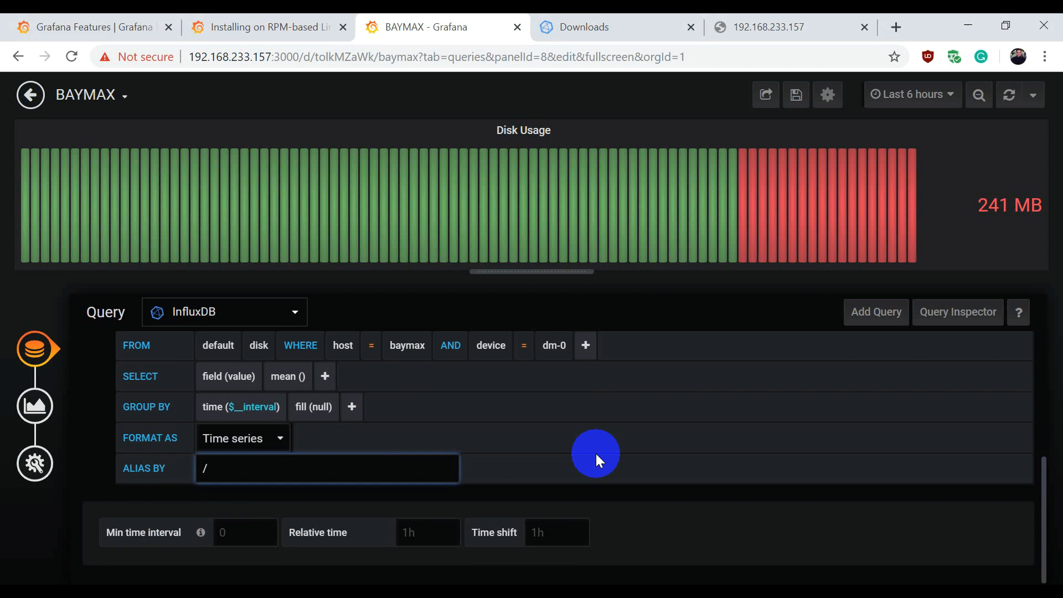
left_click(235, 376)
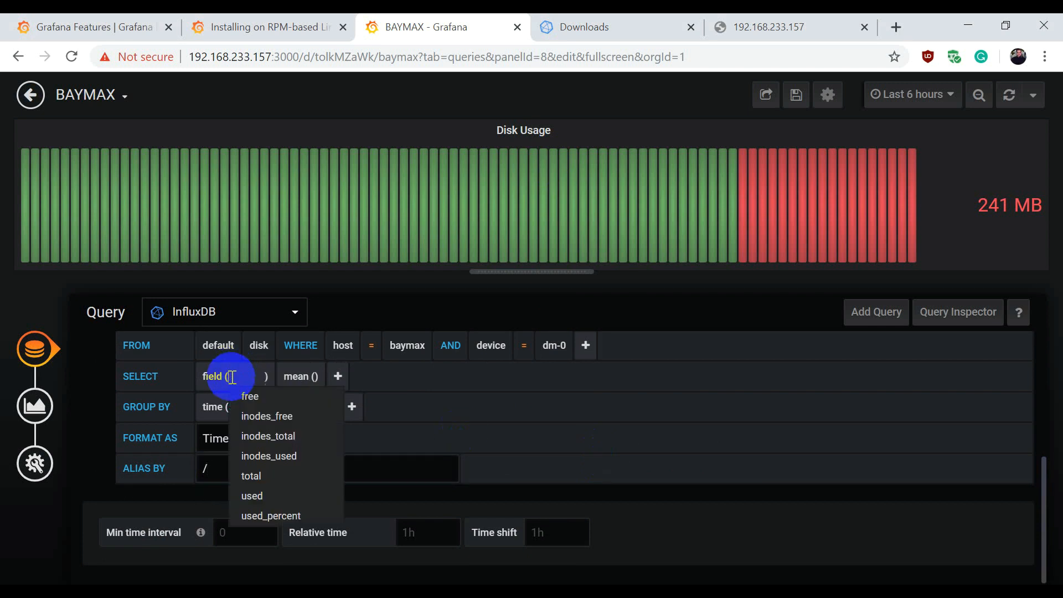
left_click(263, 496)
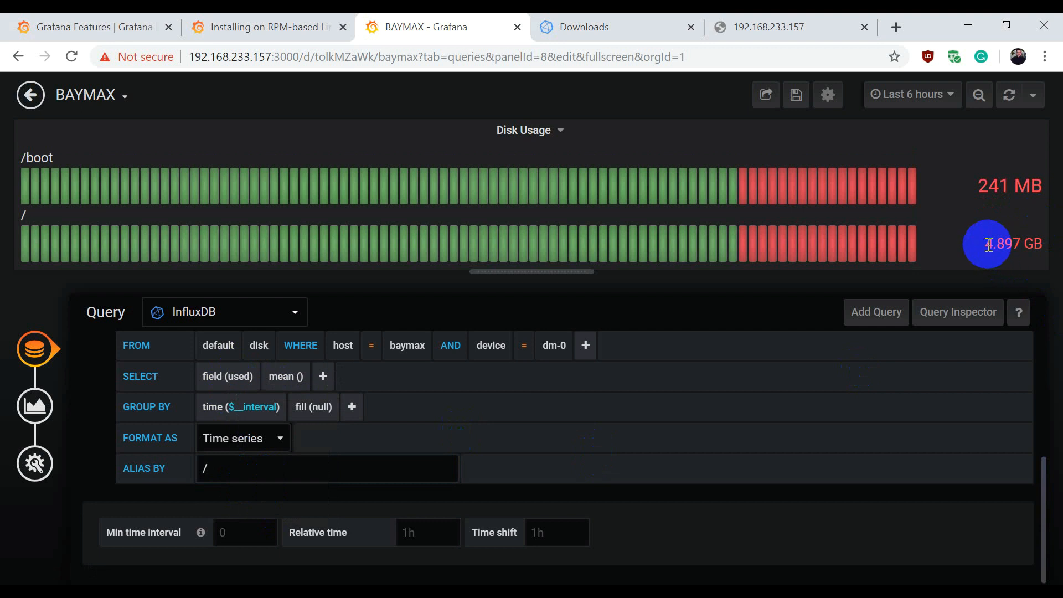
- Examine the root disk's used value in the panel, and switch to the root@baymax terminal to check the size of sda2
left_click_drag(989, 244, 1014, 244)
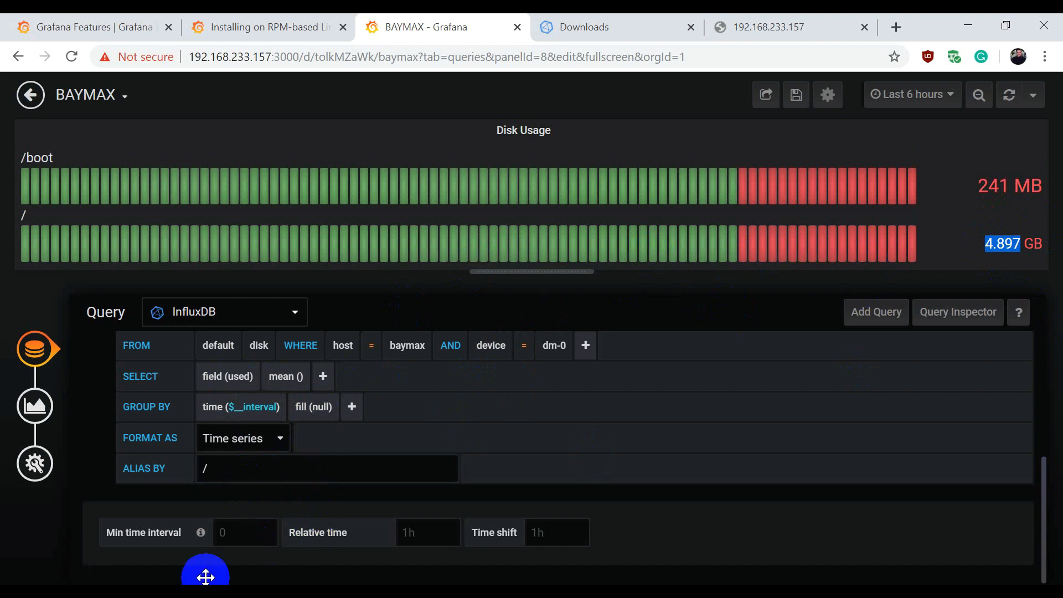
mouse_move(205, 577)
left_click(202, 538)
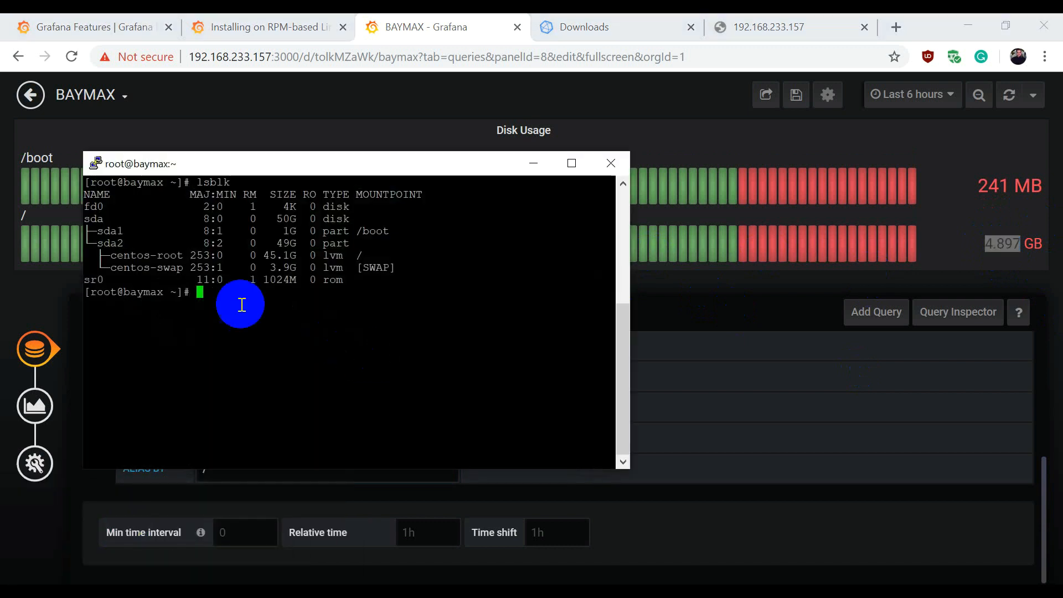
double_click(286, 243)
key("ctrl+c")
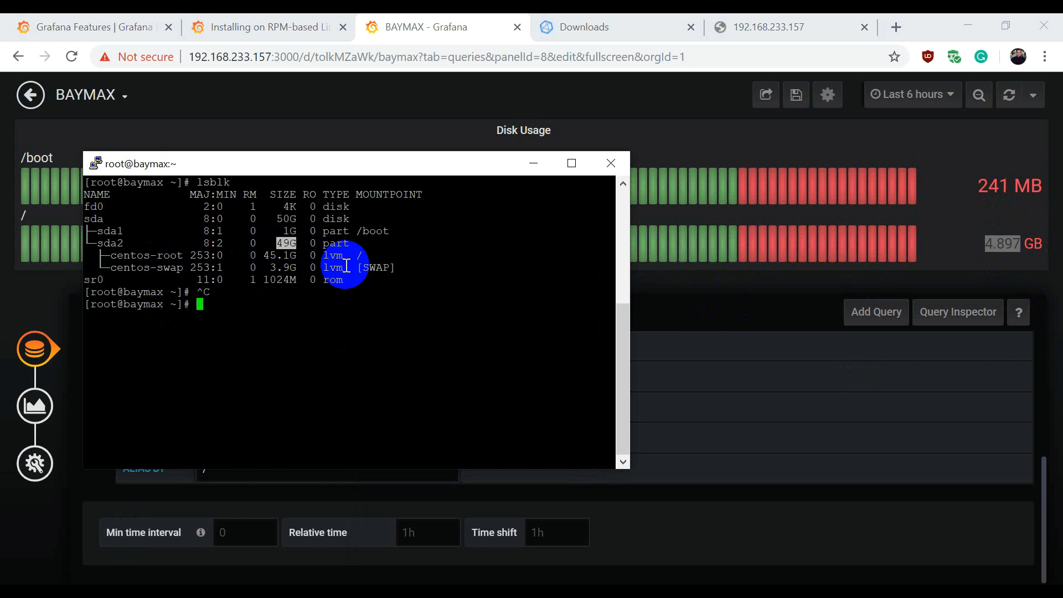
left_click(285, 242)
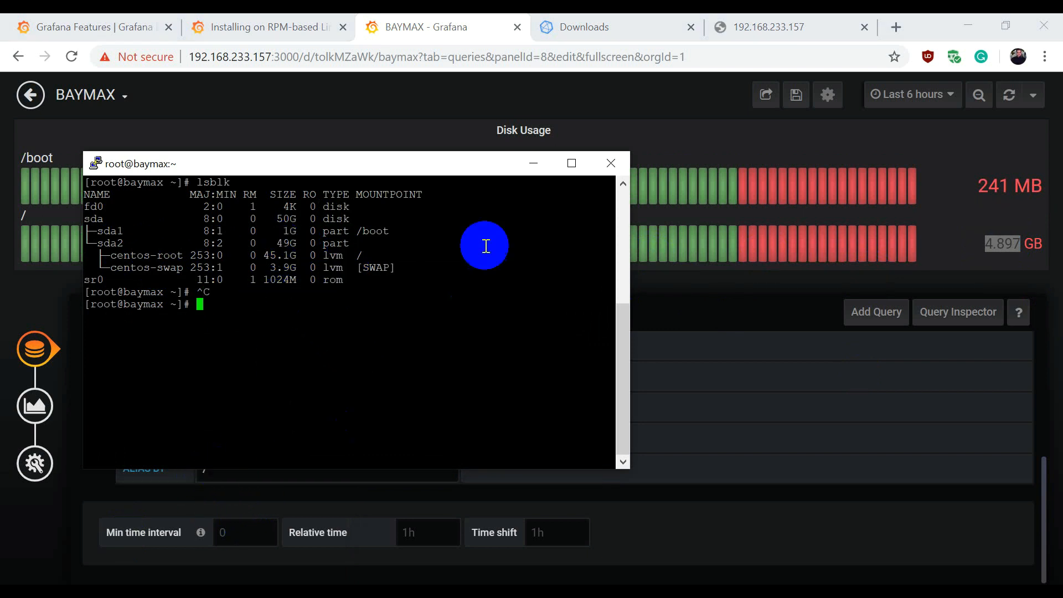
- Return to the dashboard and change query B's alias to "Total = 49G, /"
left_click(532, 165)
left_click(206, 468)
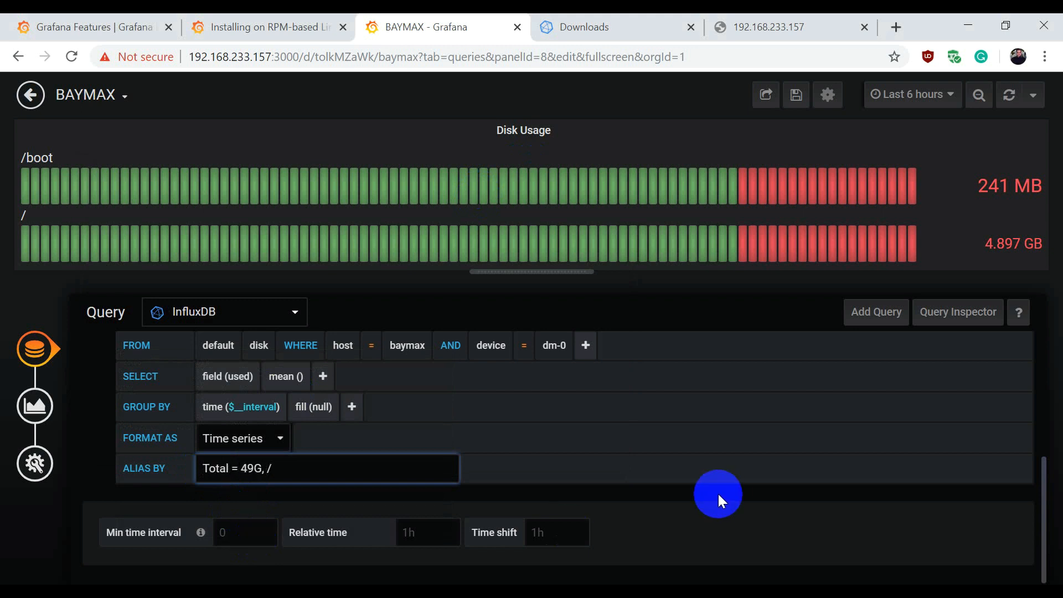
left_click(704, 510)
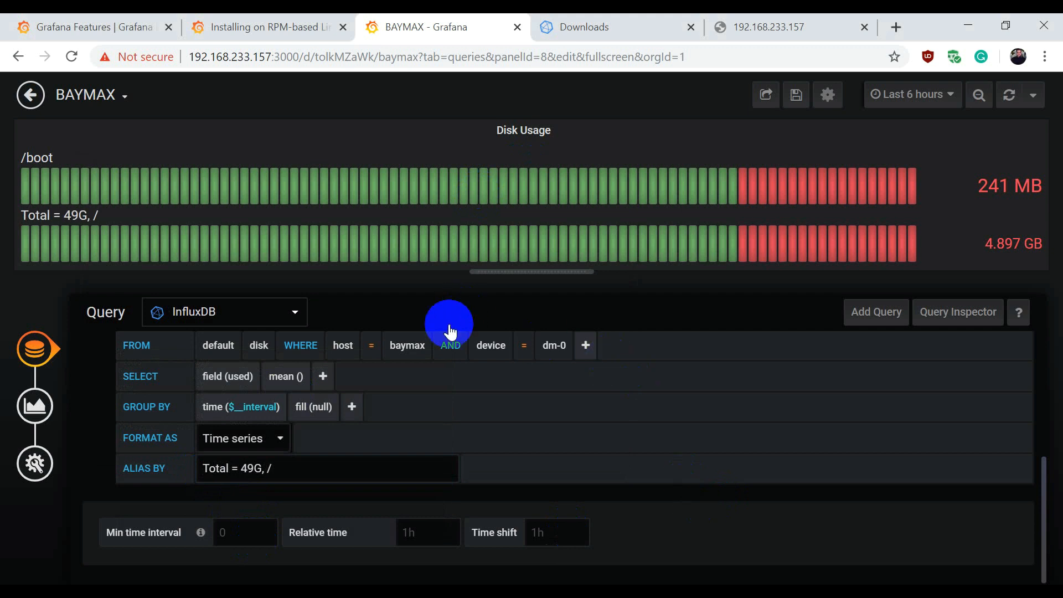
- Switch to the root@baymax terminal and examine the size of the sda1 partition in the lsblk listing
scroll(388, 381, "up", 4)
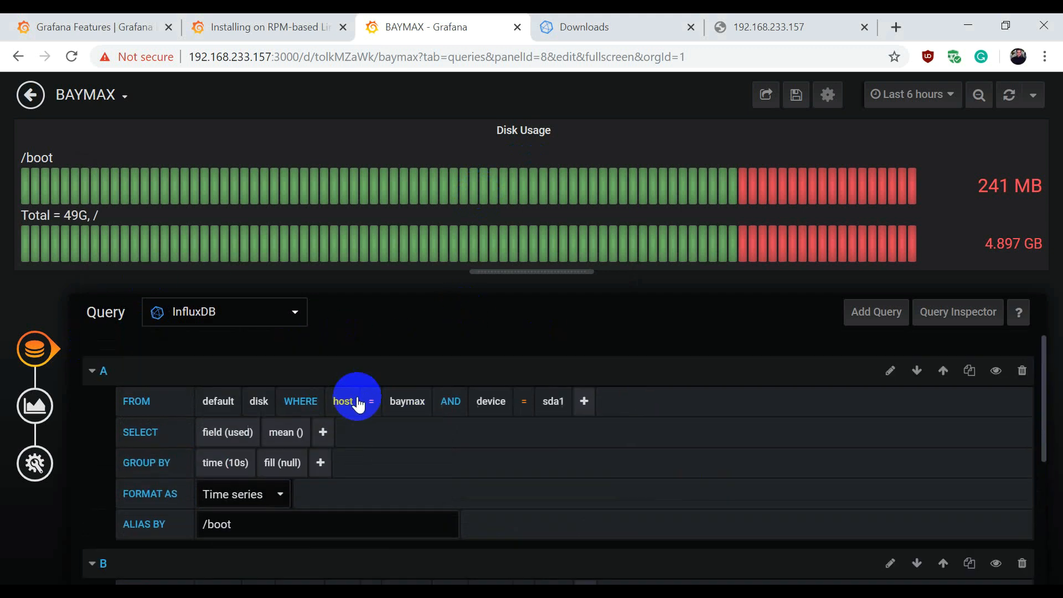
scroll(310, 426, "down", 2)
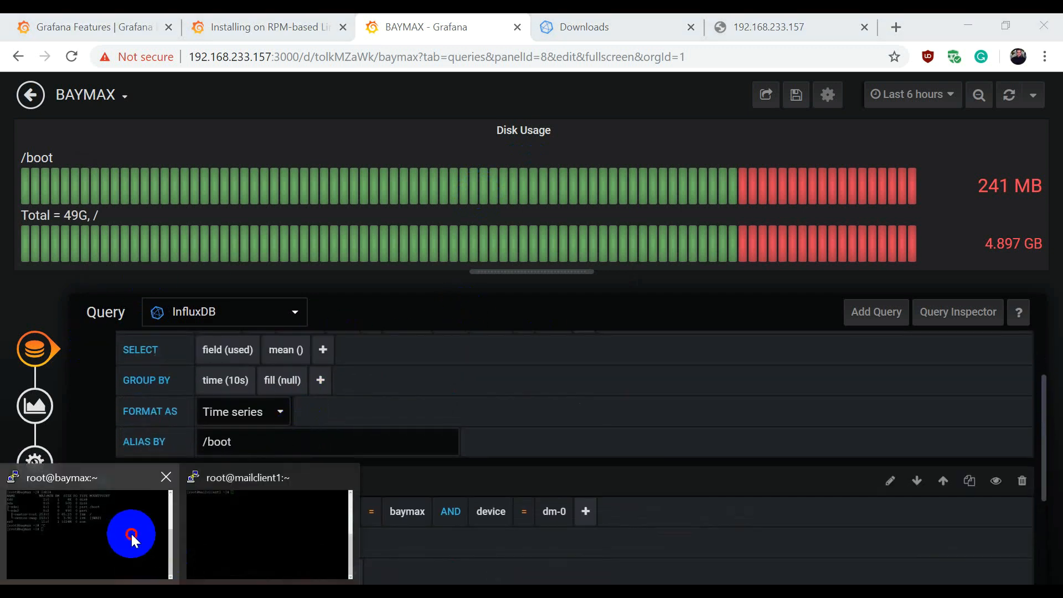
left_click(130, 534)
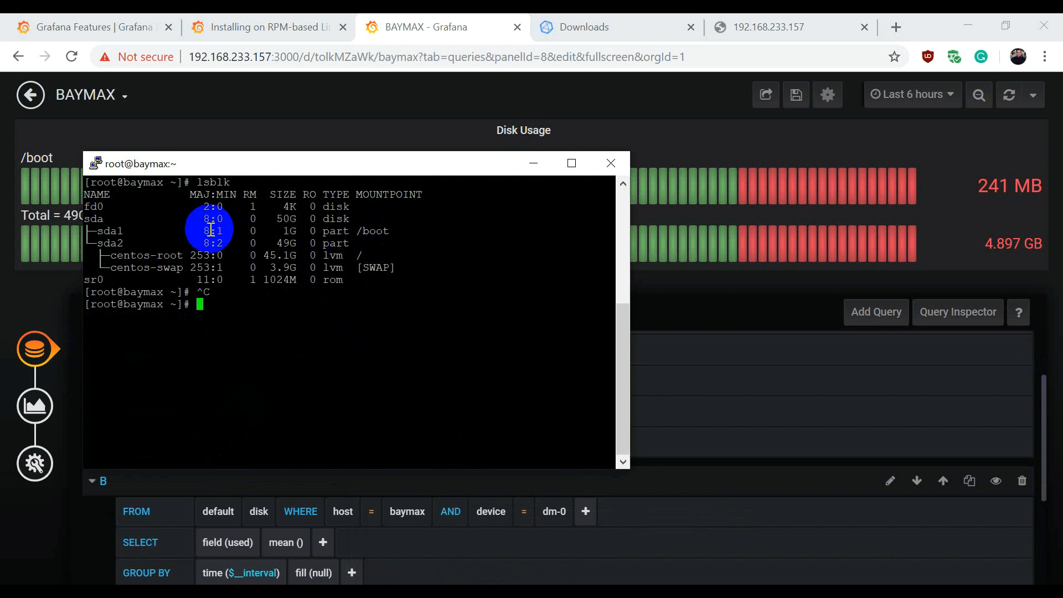
left_click_drag(280, 231, 292, 231)
left_click(300, 242)
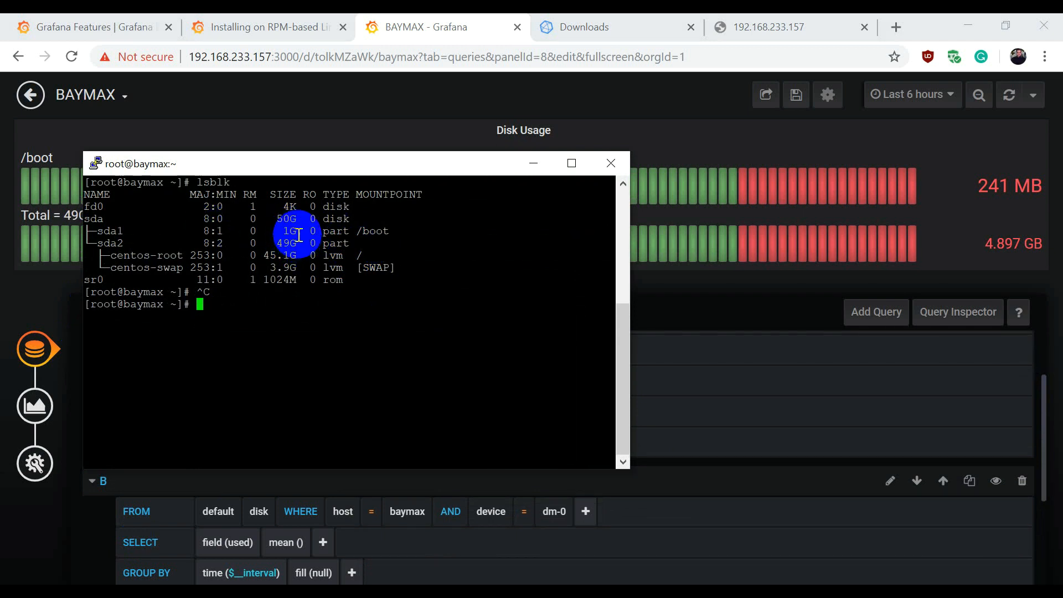
double_click(296, 230)
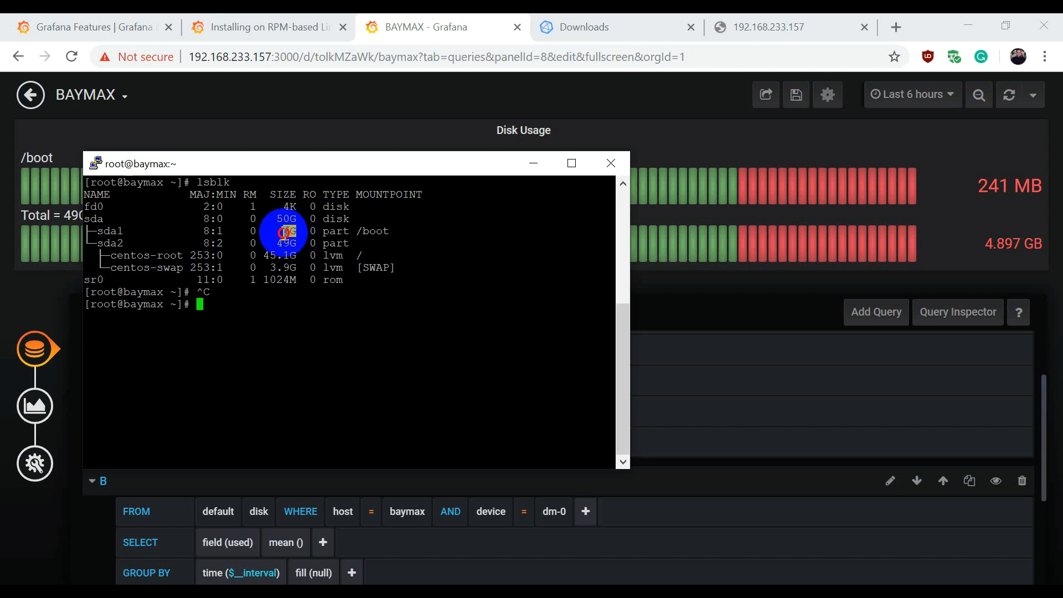
- Return to the dashboard and change query A's alias to "Total= 1G, /boot"
left_click(148, 470)
left_click(249, 441)
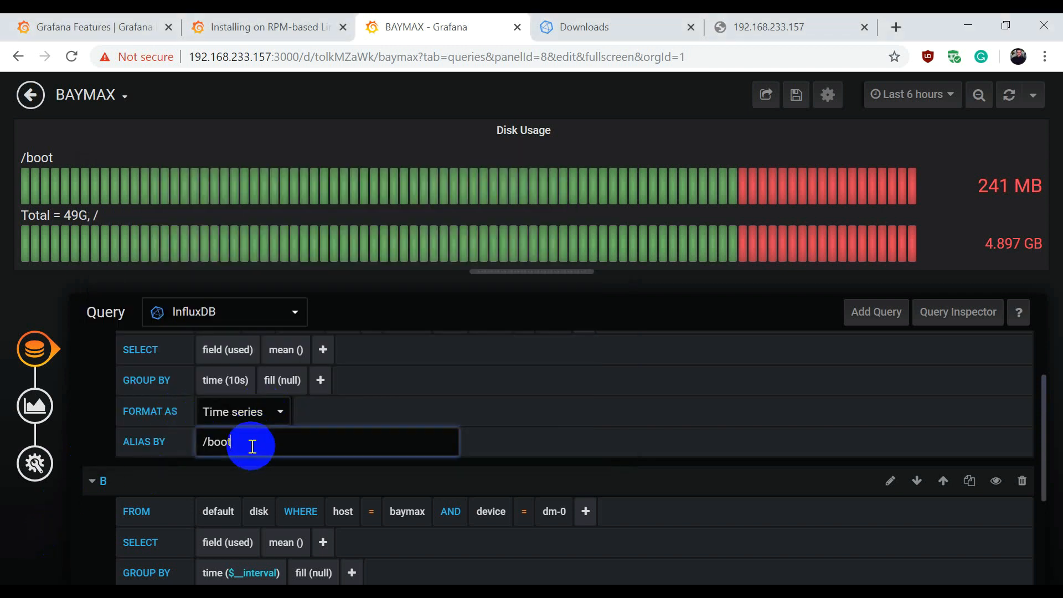
left_click(205, 441)
type("Total")
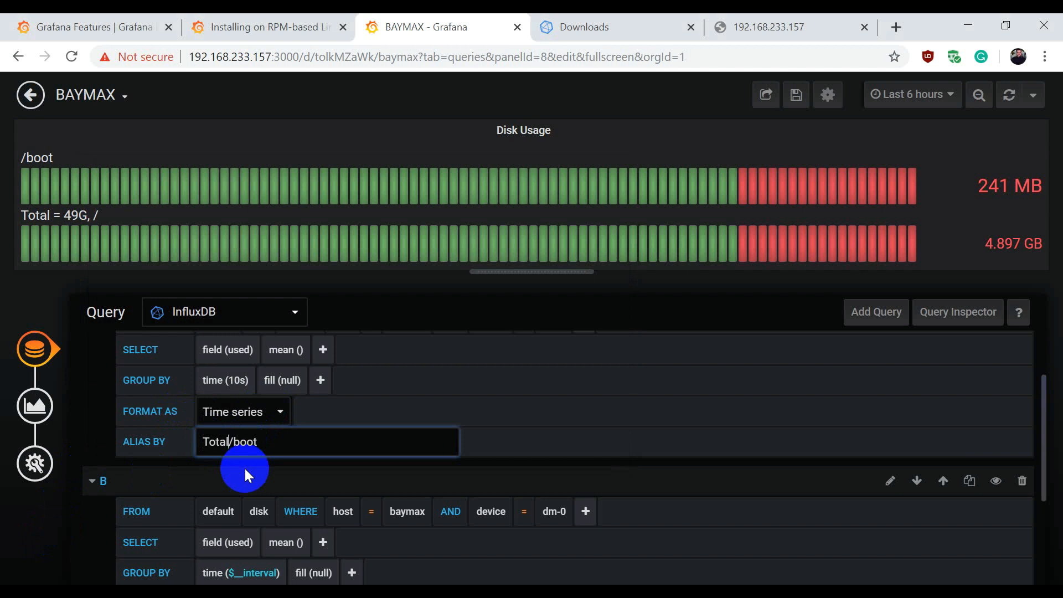
type("= 1G,")
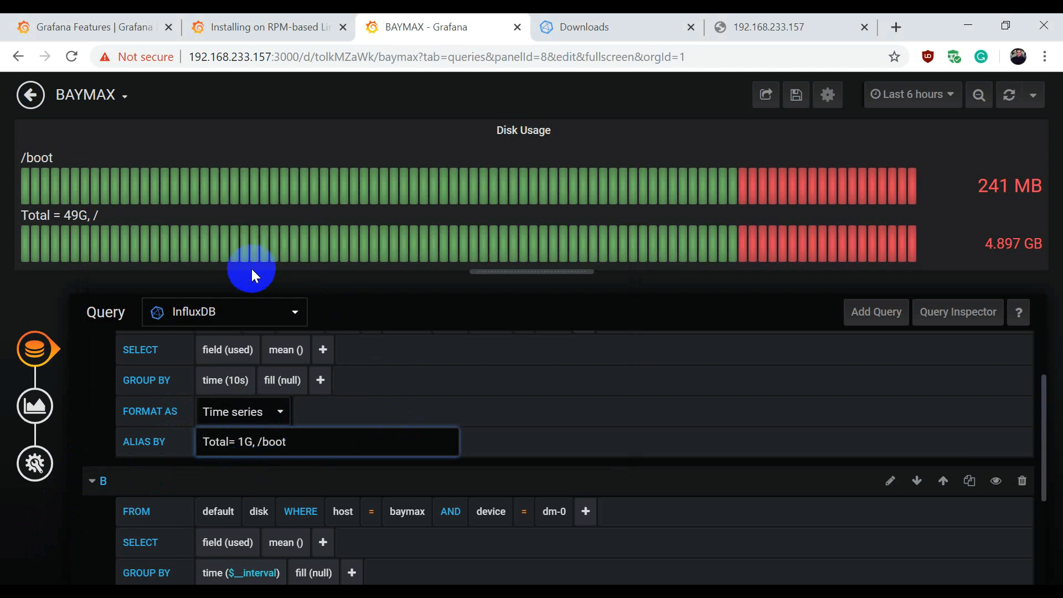
left_click(219, 275)
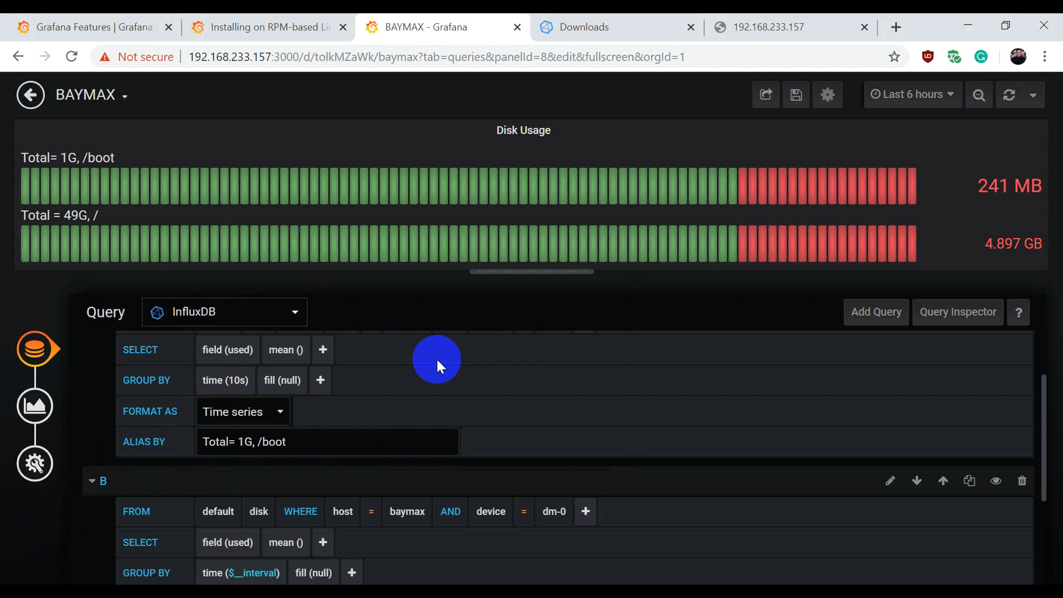
- Save the dashboard with the change note "Added disk usage"
scroll(436, 357, "down", 3)
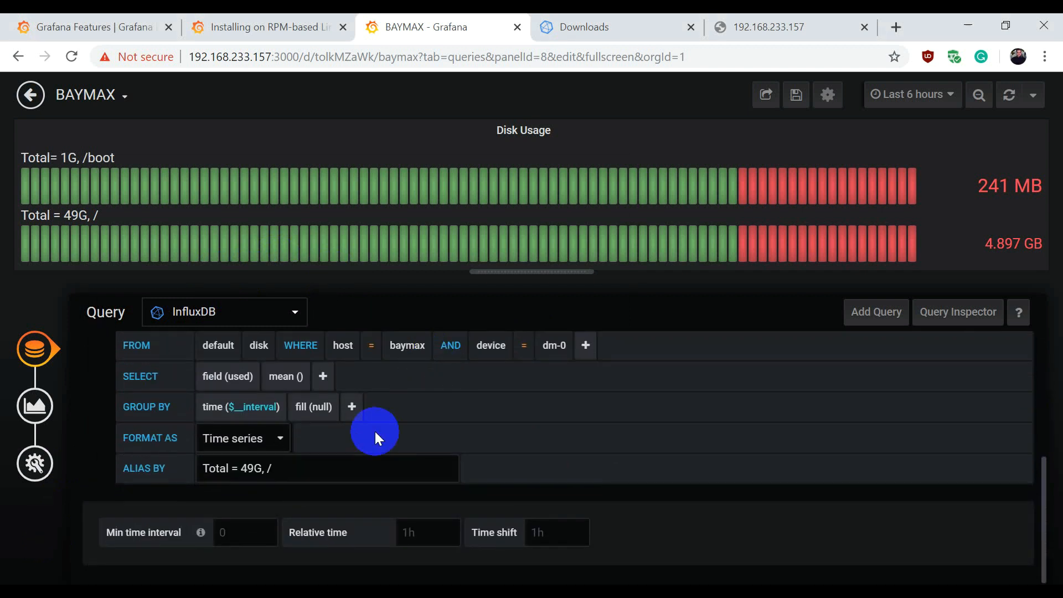
left_click(797, 96)
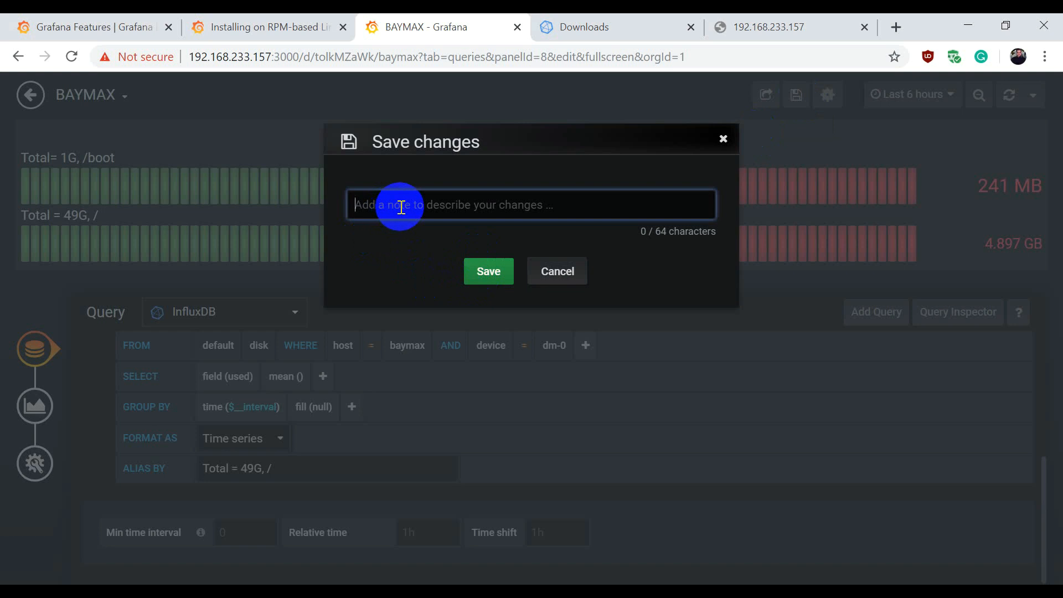
type("Added disk usage")
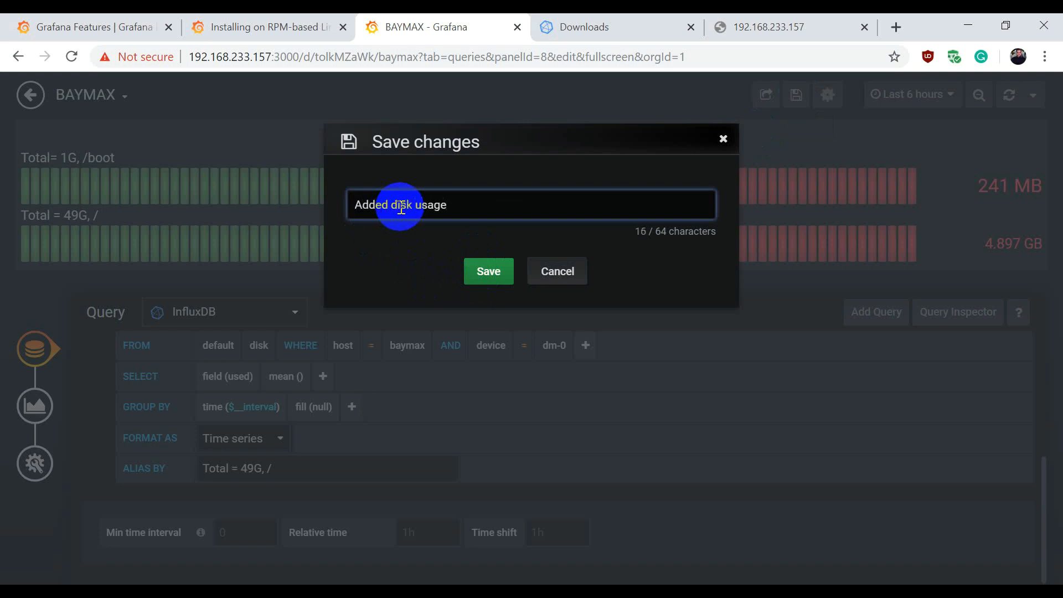
left_click(489, 272)
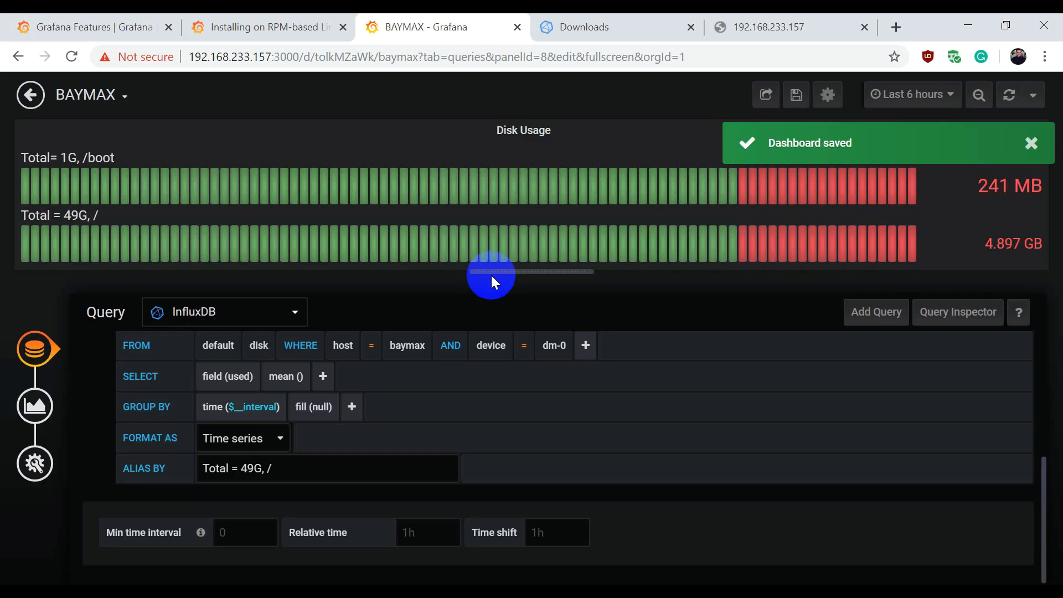
- Return to the dashboard overview and resize the Disk Usage panel to about half its height and slightly wider
left_click(31, 95)
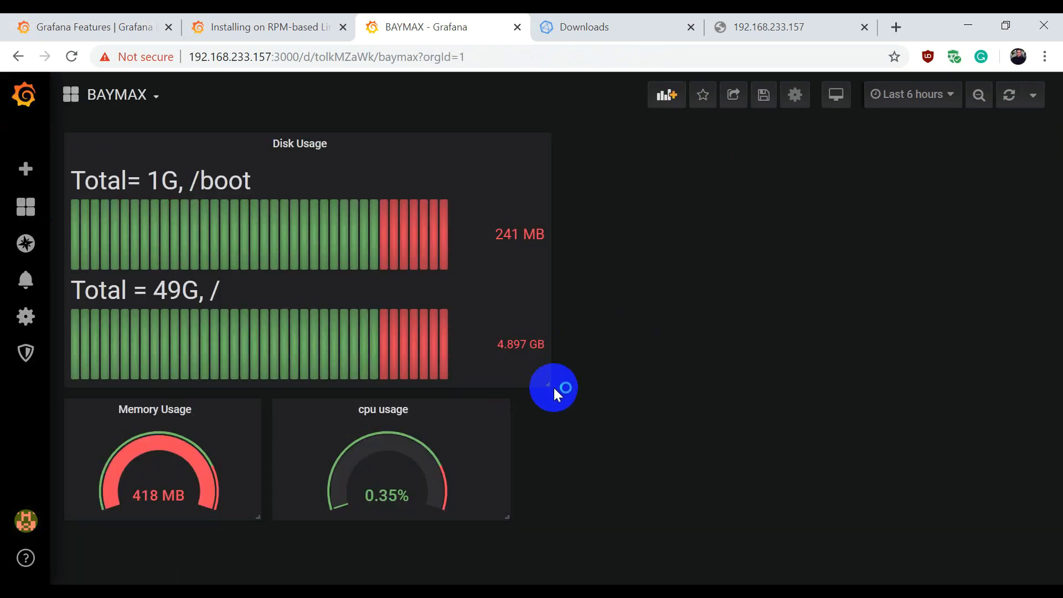
left_click_drag(547, 387, 589, 253)
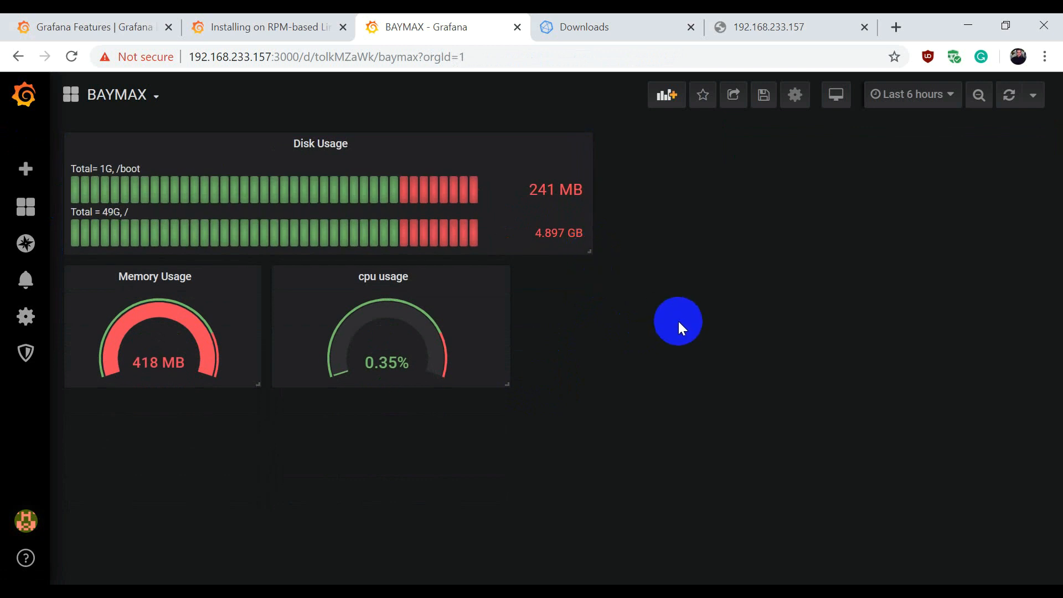
- Add a new Graph panel to the dashboard and set its query data source to InfluxDB
left_click(668, 97)
left_click(412, 248)
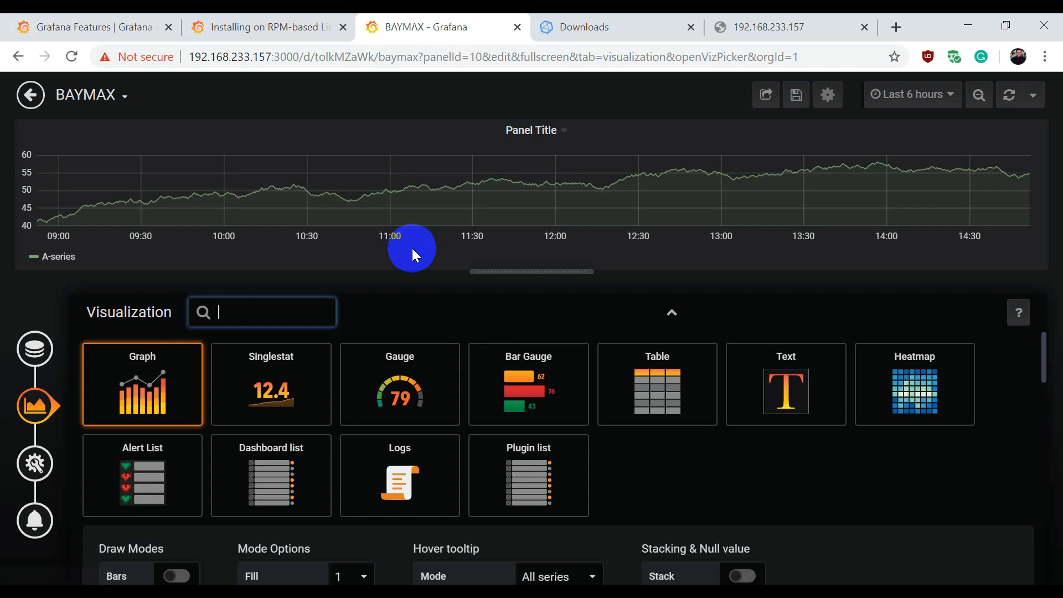
left_click(146, 385)
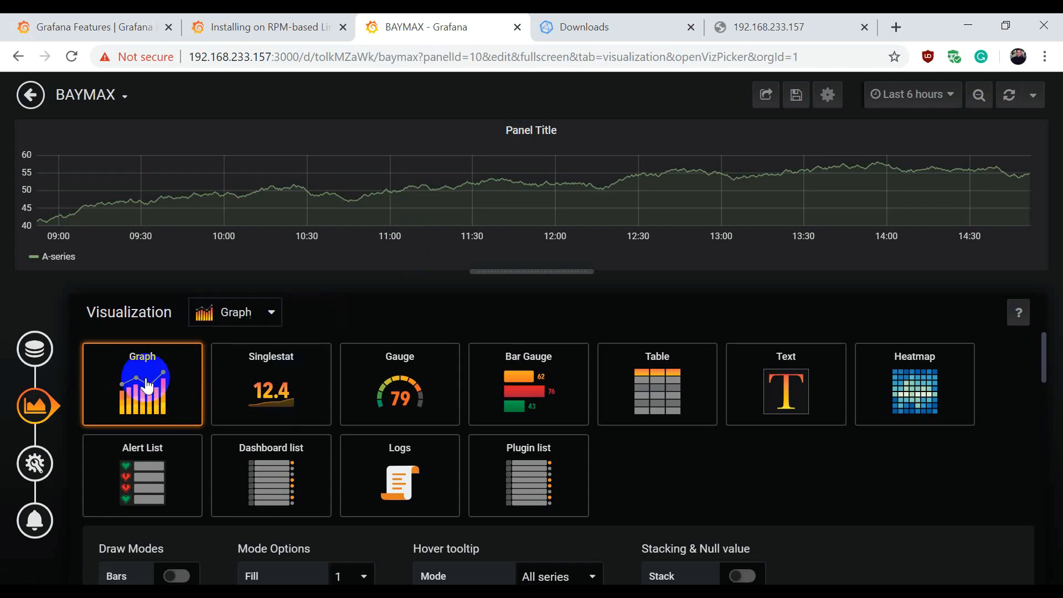
left_click(36, 351)
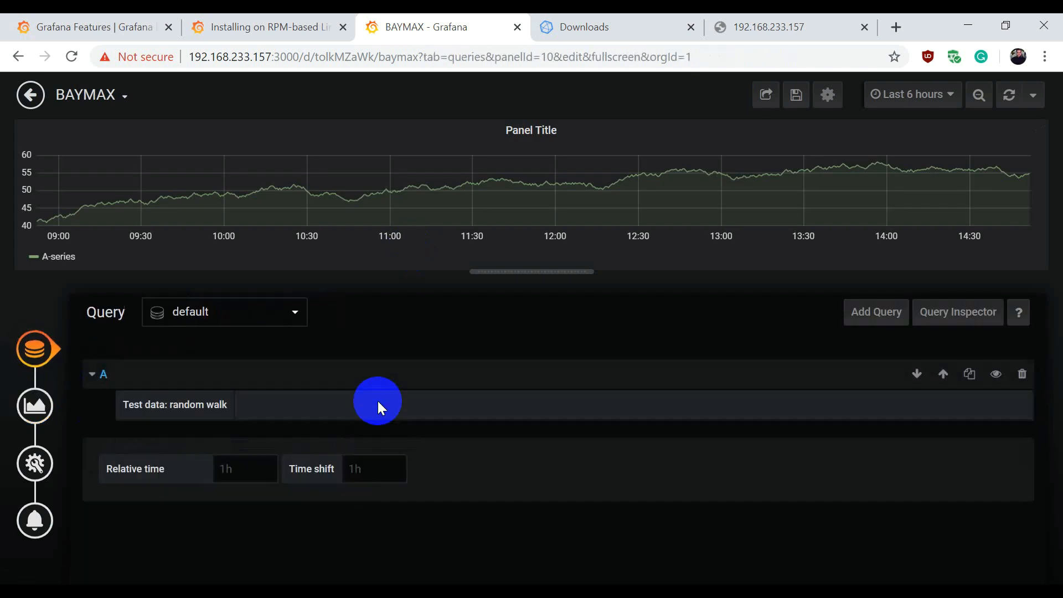
left_click(197, 310)
left_click(194, 367)
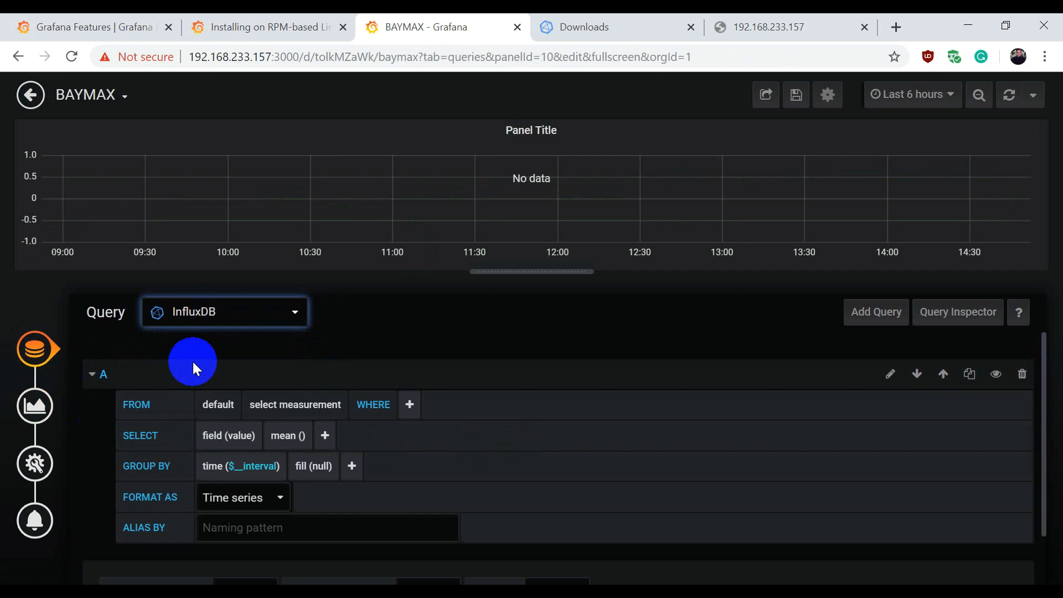
- Set query A to read the processes measurement where host = baymax
left_click(280, 405)
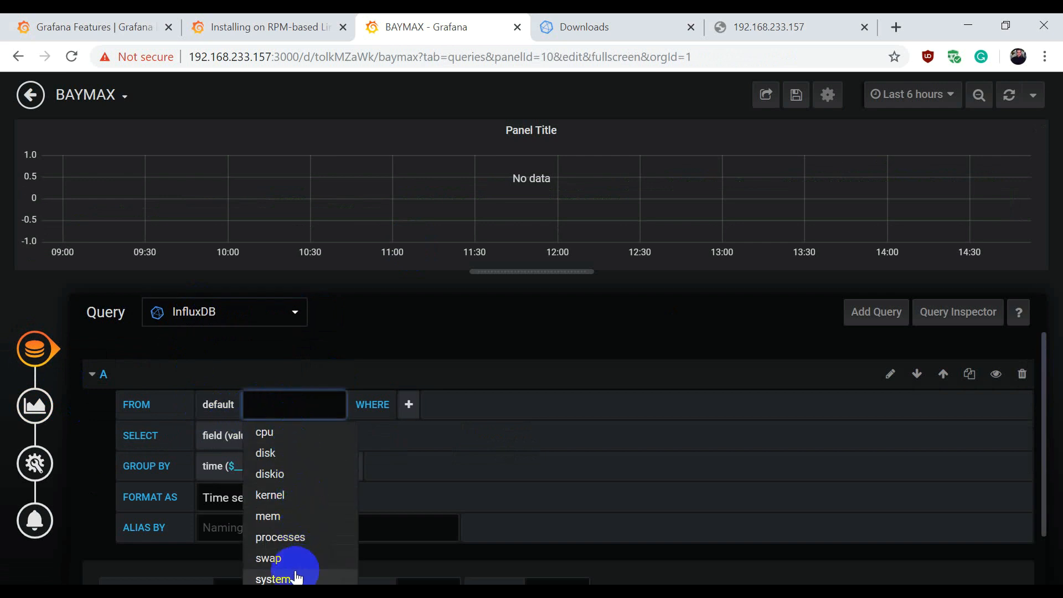
scroll(299, 502, "down", 1)
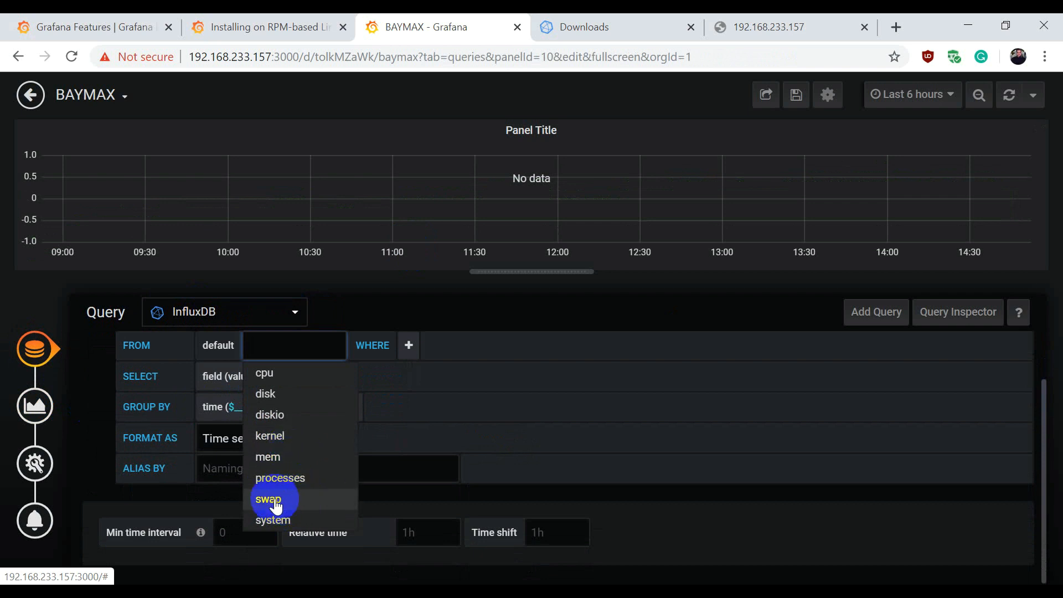
left_click(292, 477)
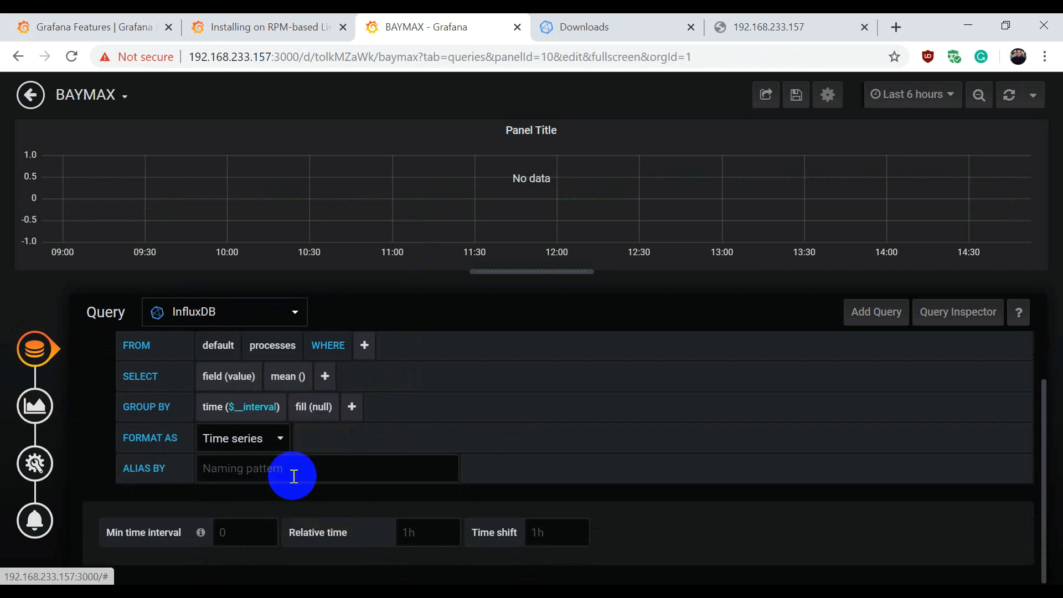
left_click(354, 346)
left_click(379, 372)
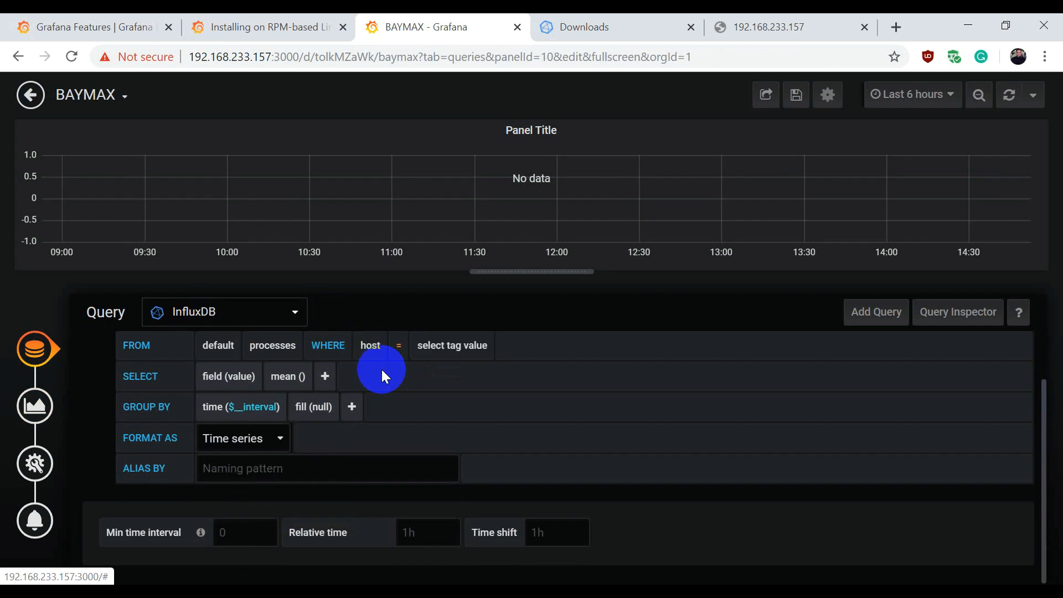
left_click(450, 346)
left_click(439, 371)
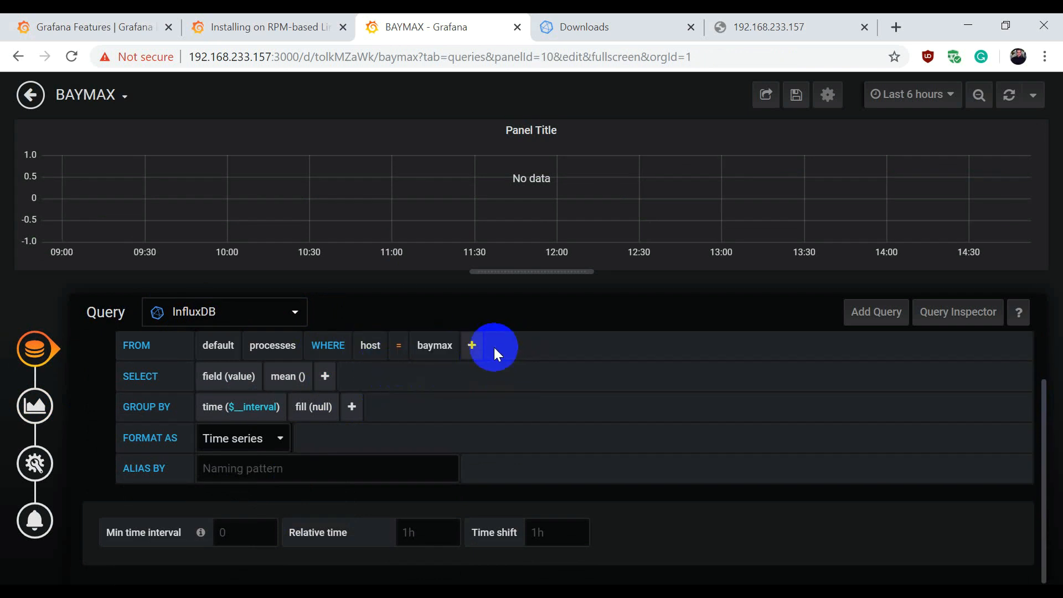
left_click(472, 346)
left_click(594, 303)
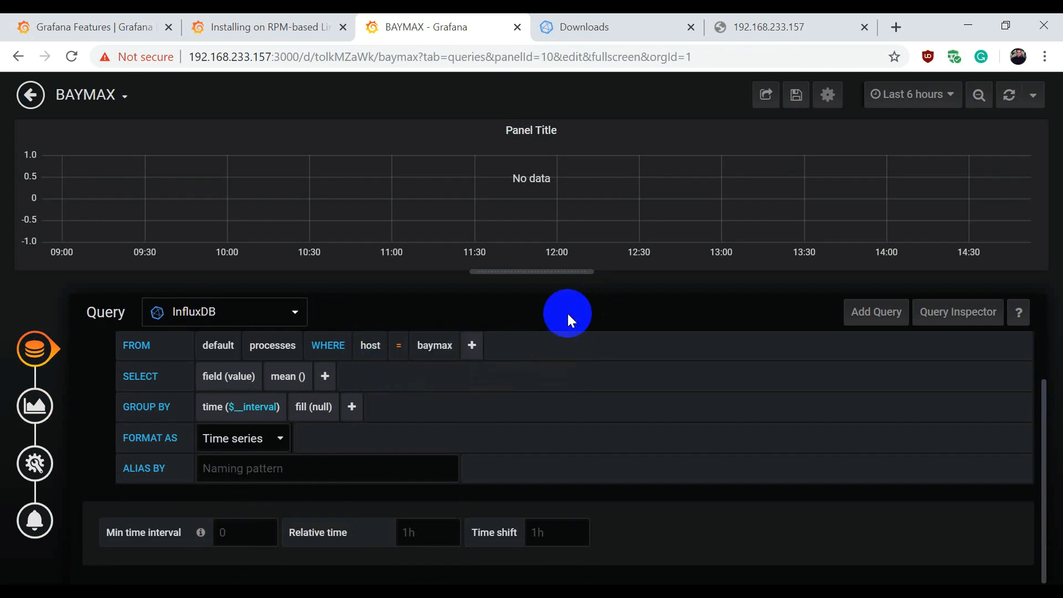
- Select the running field in query A and group it by a 10s time interval
left_click(227, 379)
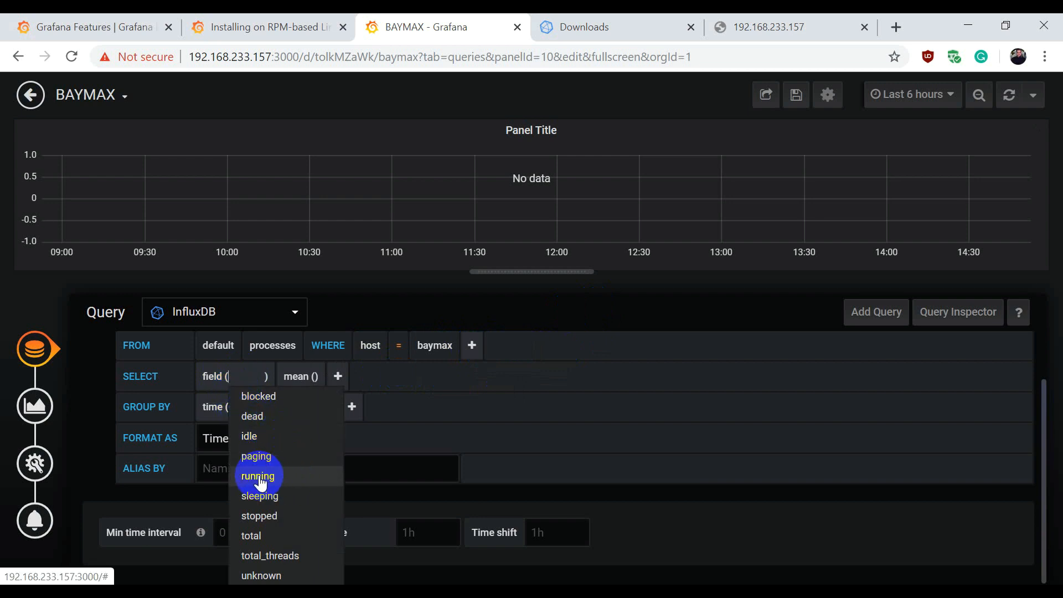
left_click(259, 477)
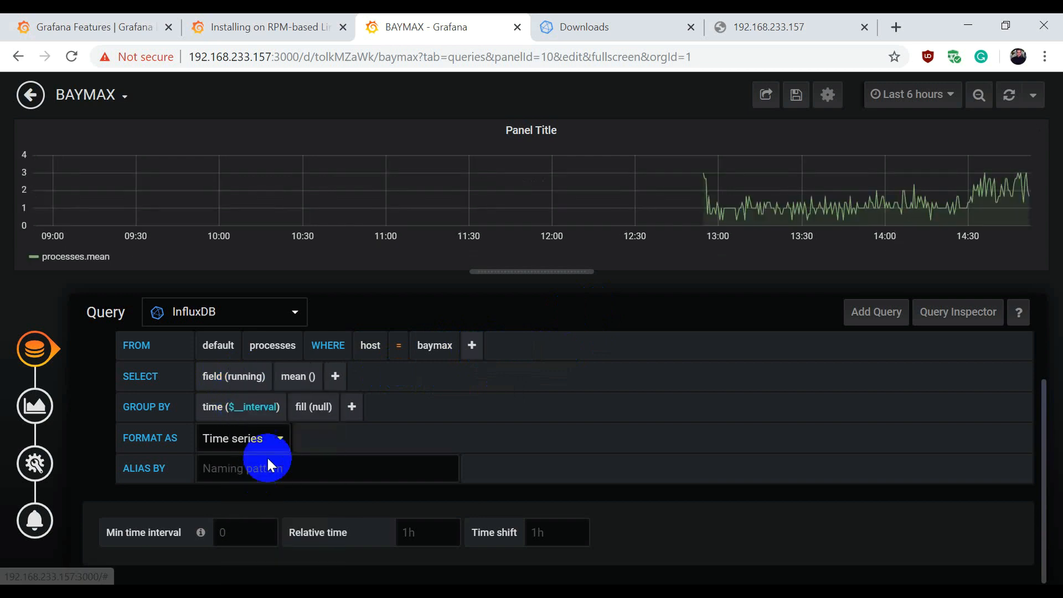
left_click(242, 418)
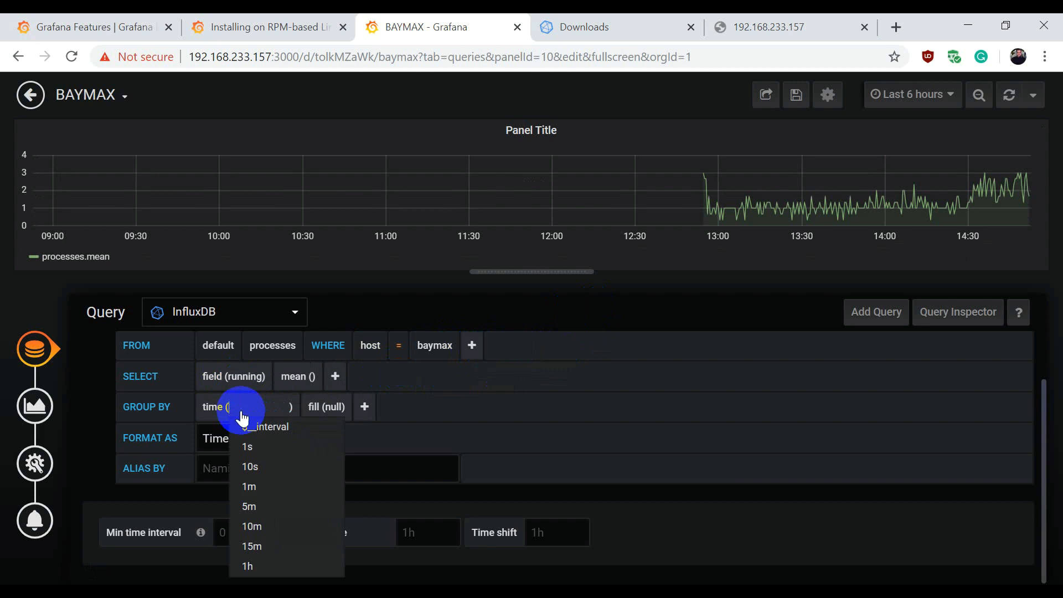
left_click(251, 467)
left_click(252, 469)
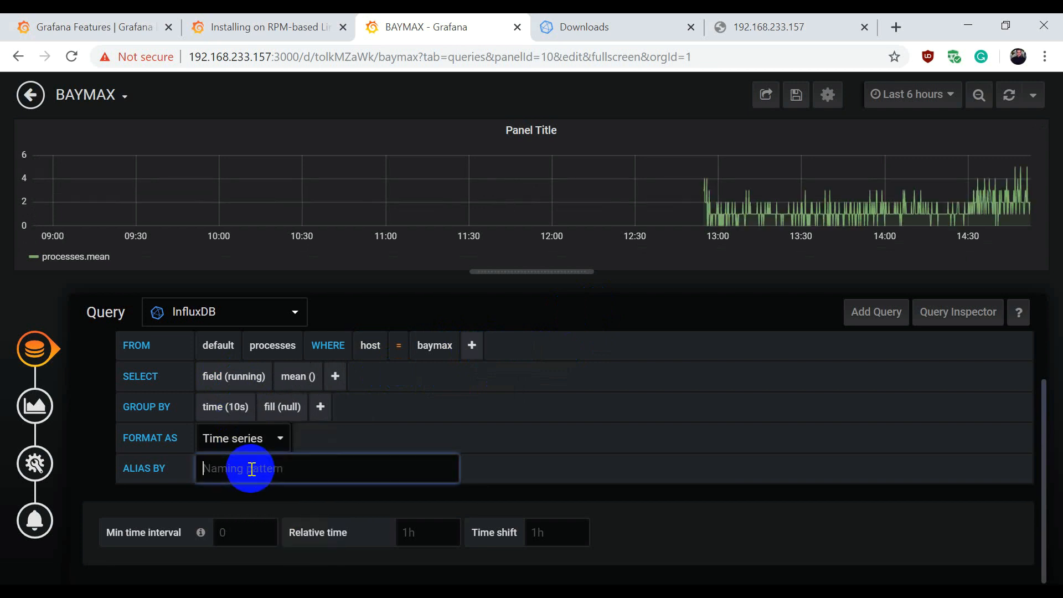
- Change query A's time grouping to 1m and give it the alias "Running Processes"
left_click(238, 408)
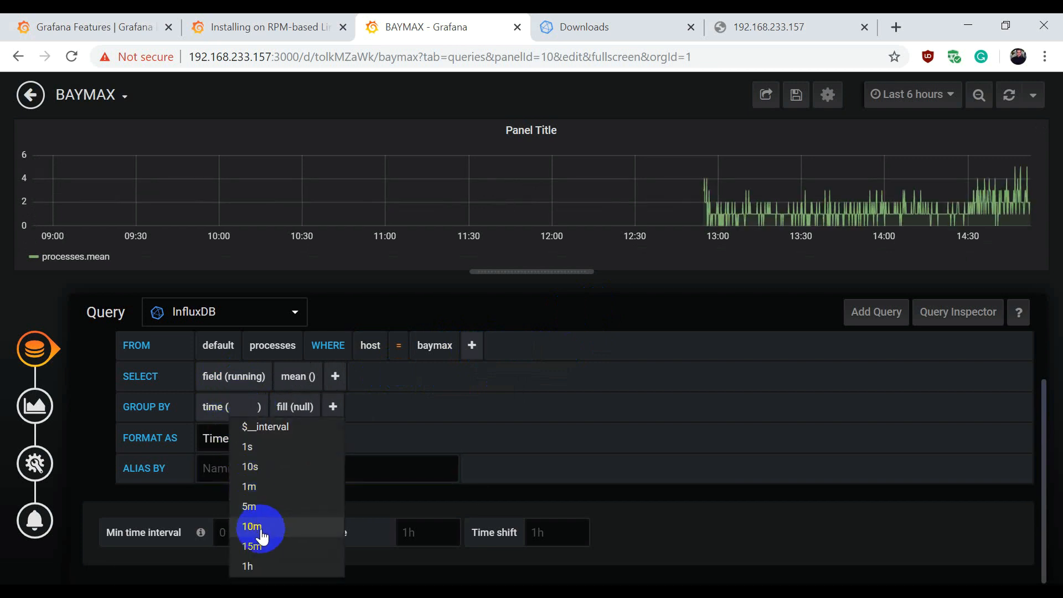
left_click(252, 488)
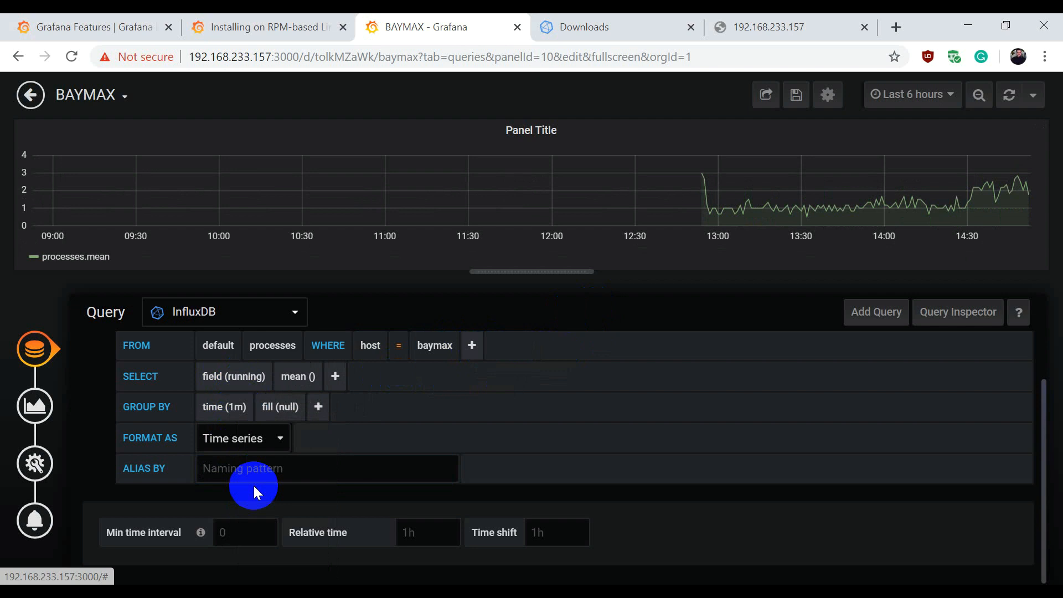
left_click(221, 468)
type("Running Processes")
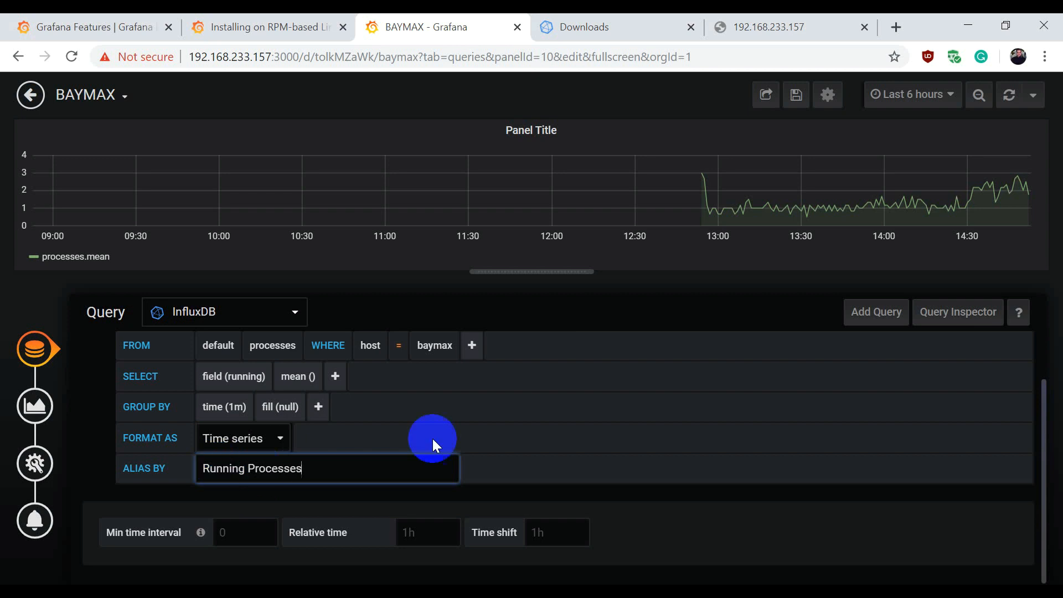
left_click(542, 498)
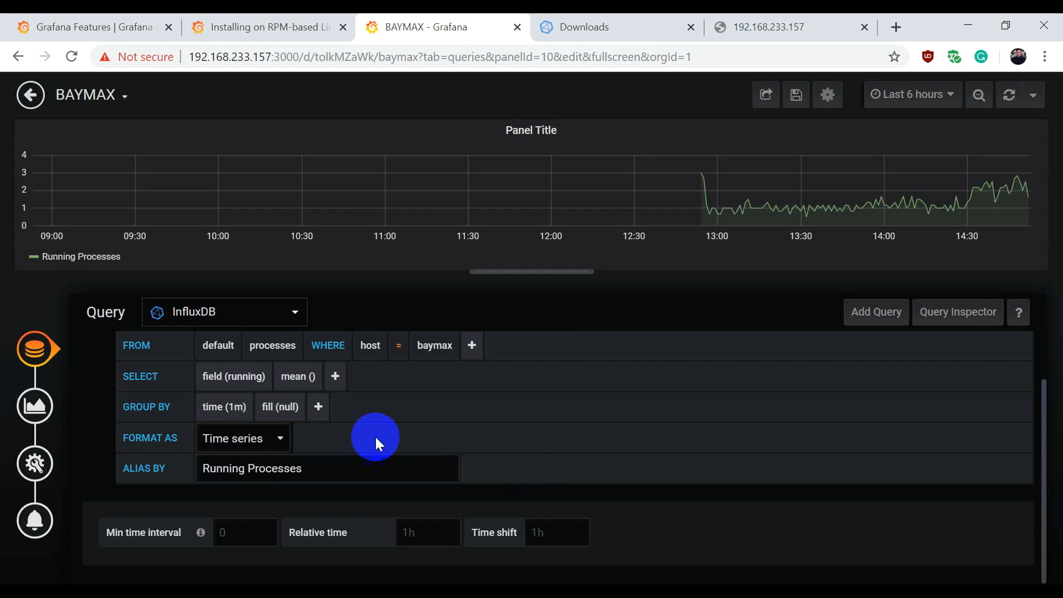
left_click(36, 408)
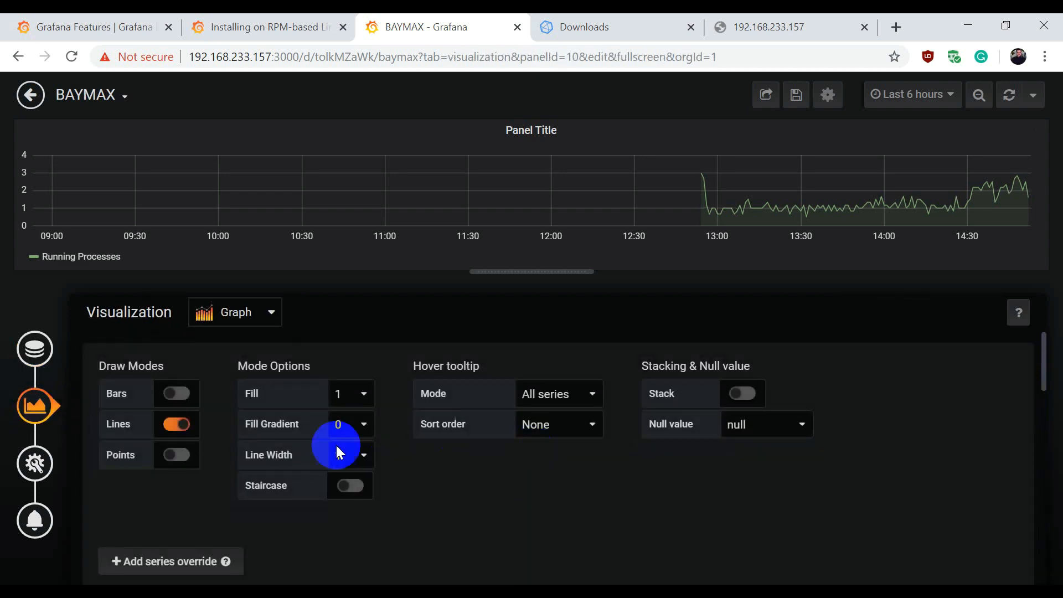
scroll(496, 480, "down", 5)
scroll(527, 481, "down", 2)
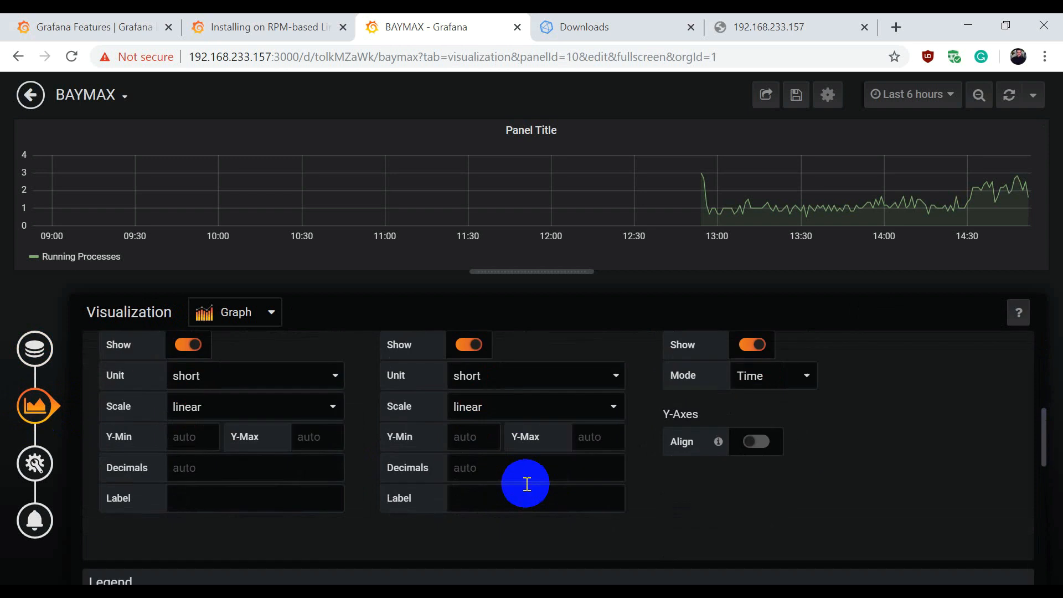
- Set the graph panel's title to "Processes"
left_click(35, 462)
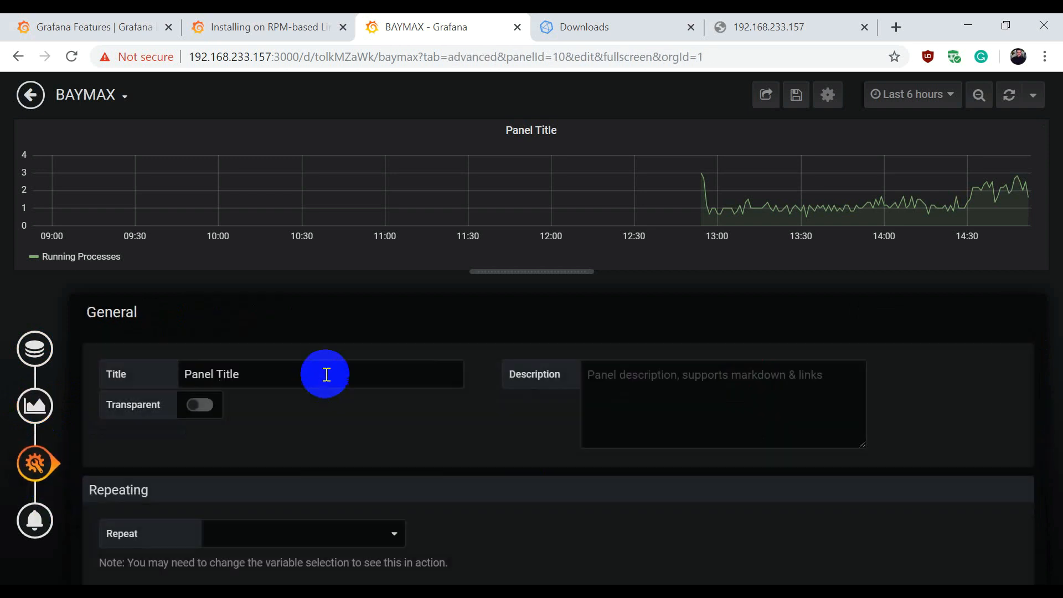
left_click_drag(262, 381, 155, 385)
type("Proc")
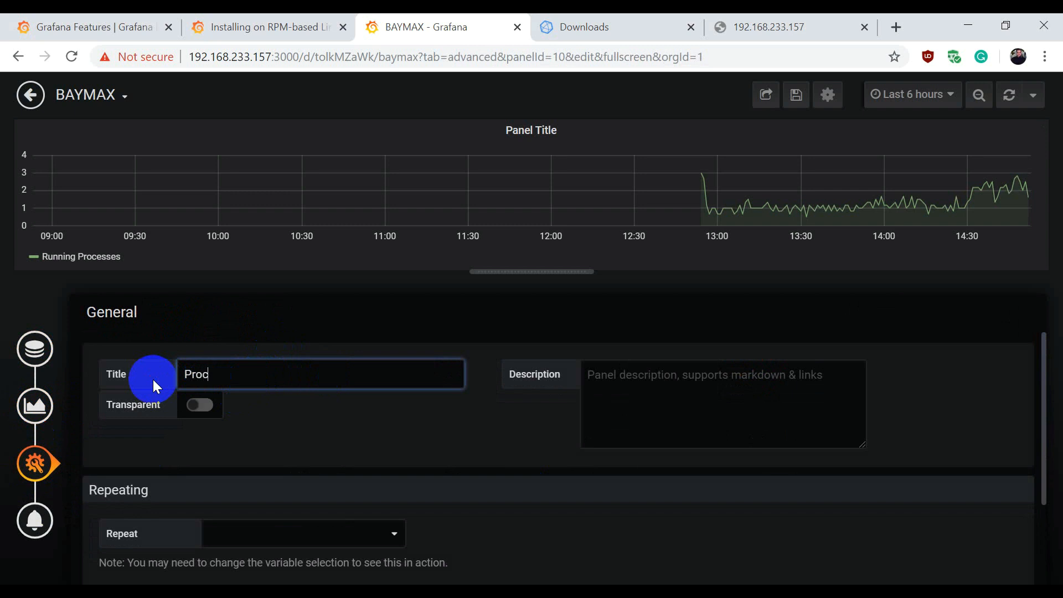
type("esses")
- Save the dashboard without a change note and return to its overview
left_click(796, 94)
left_click(488, 273)
left_click(30, 95)
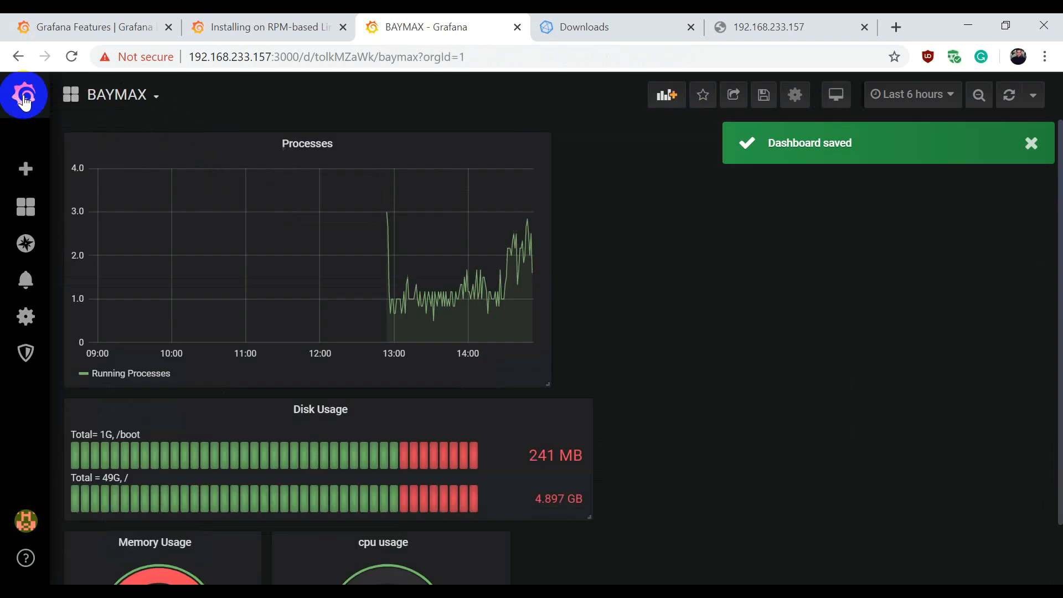
- Narrow the time range on the Processes graph to about 12:56:31–14:52:56, and resize its panel to full dashboard width and about half its height
left_click_drag(388, 240, 917, 438)
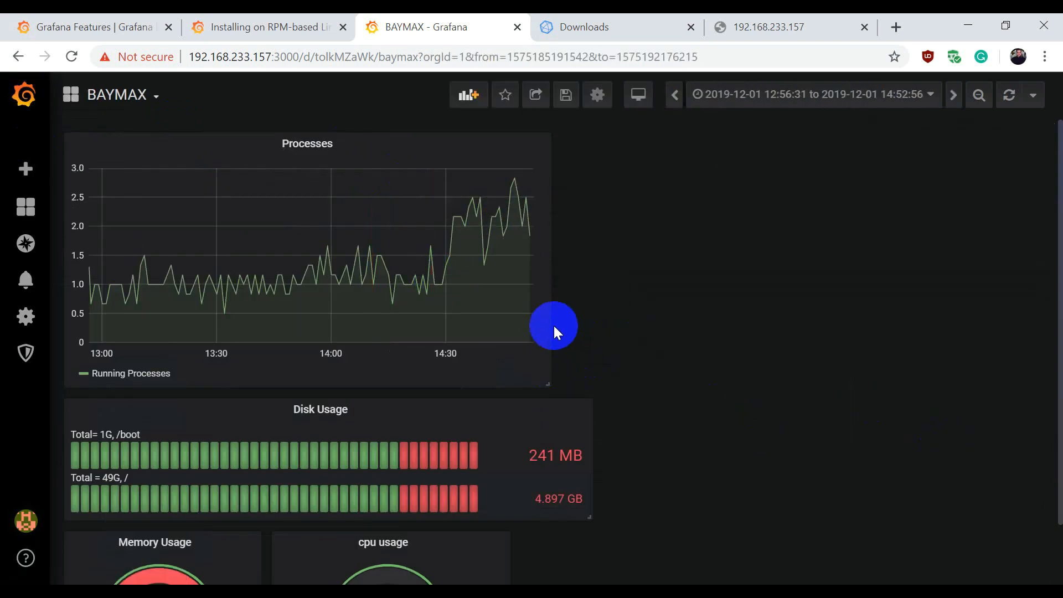
left_click_drag(551, 380, 1038, 269)
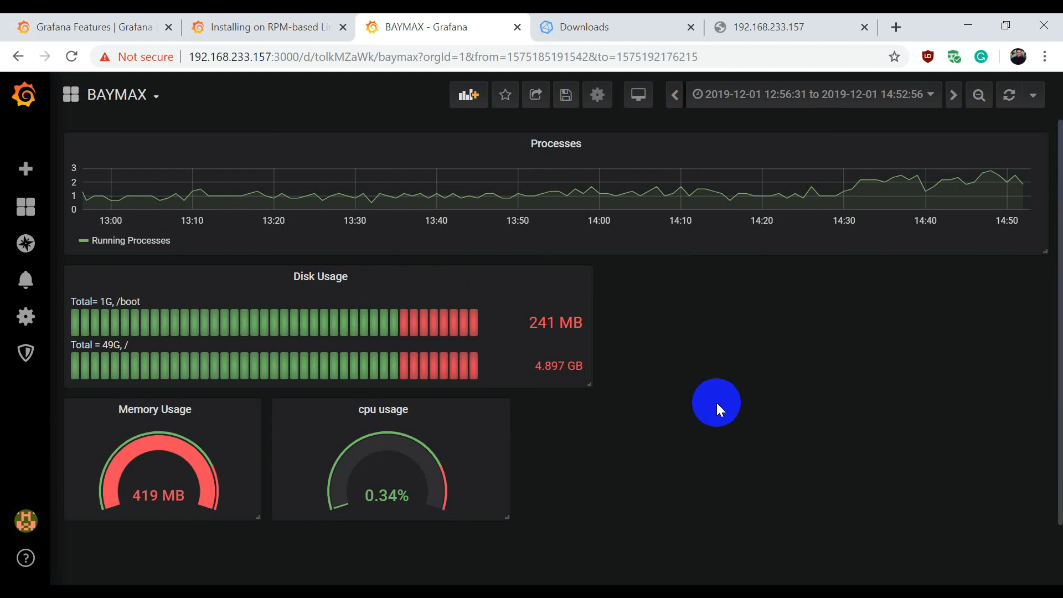
- Create a new dashboard from the Home dashboard and give its first panel the Graph visualization
left_click(162, 108)
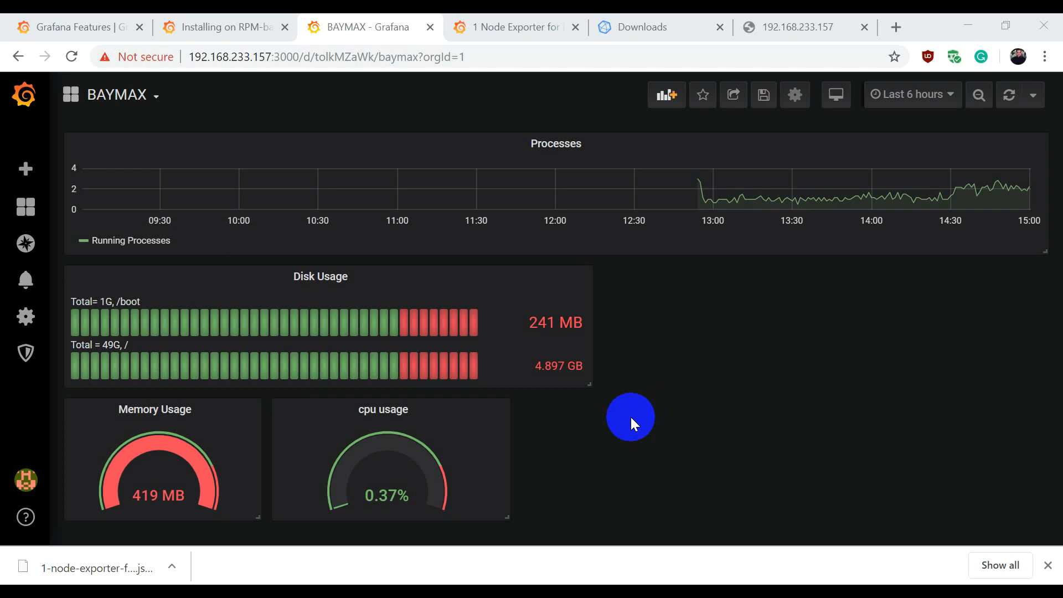
mouse_move(25, 207)
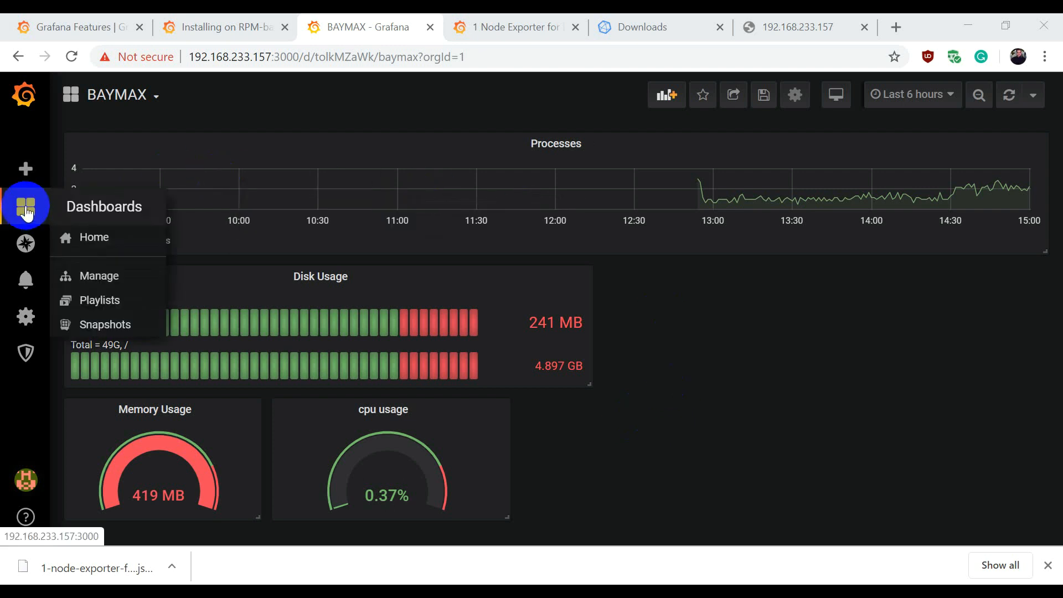
left_click(26, 210)
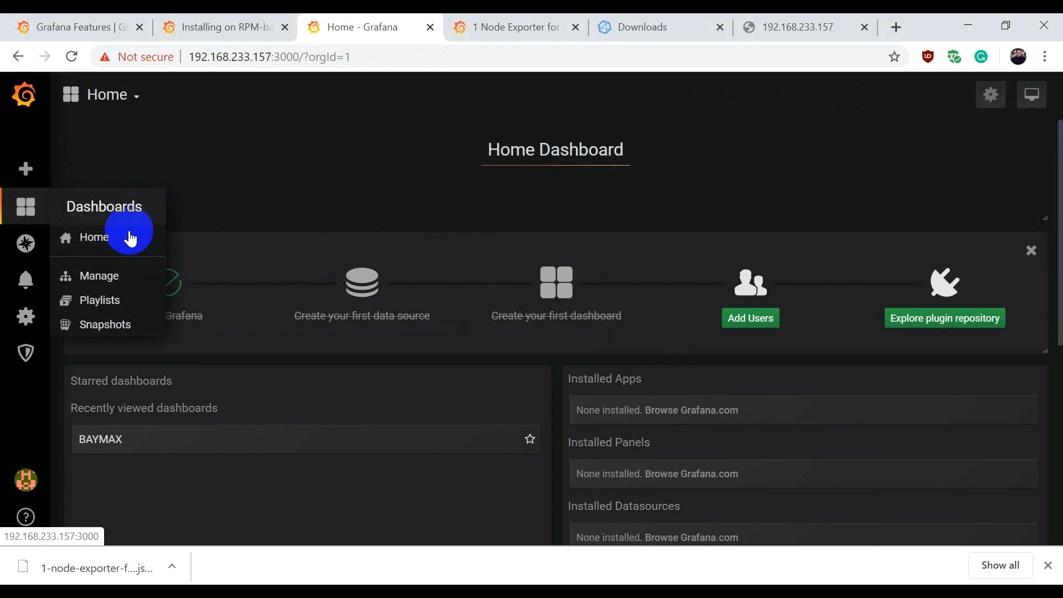
left_click(579, 320)
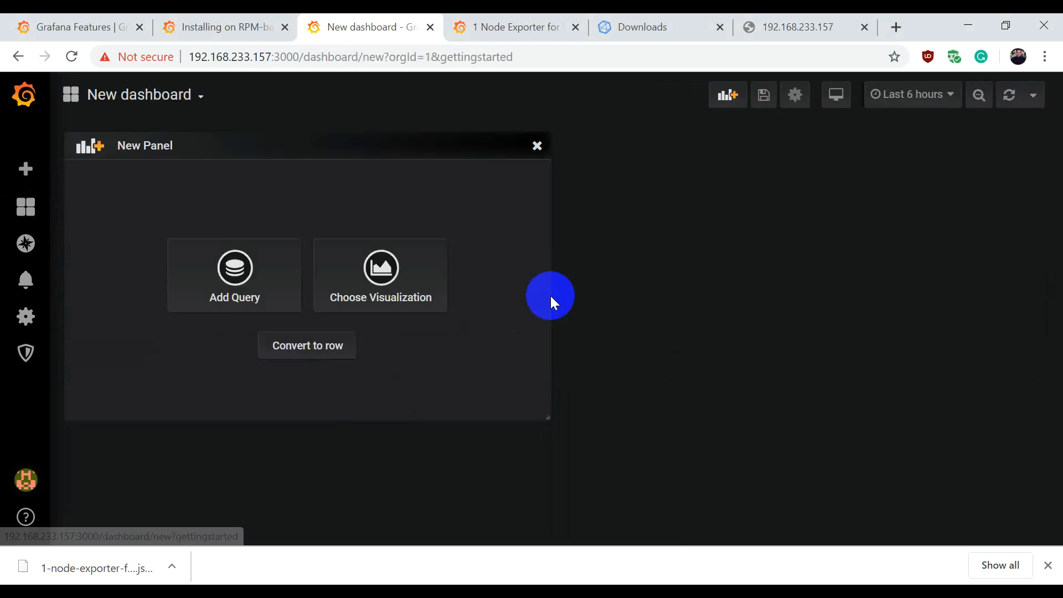
left_click(385, 272)
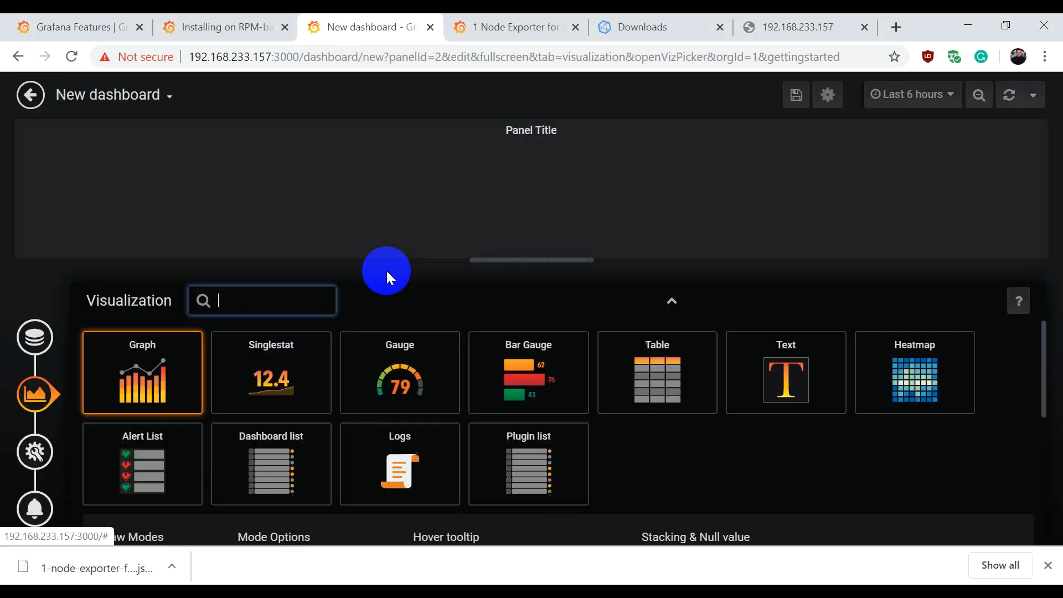
left_click(150, 391)
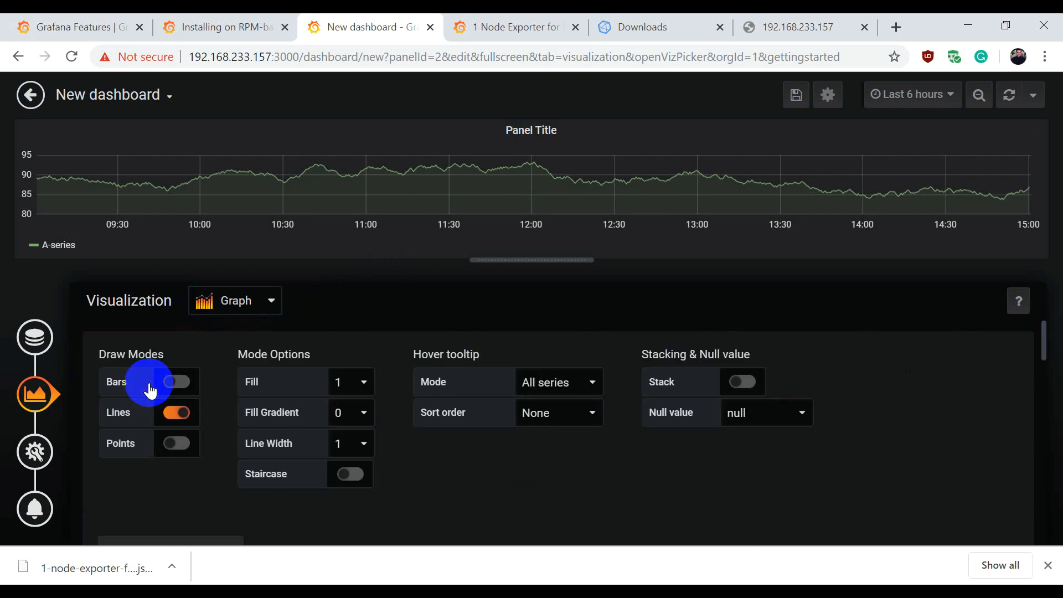
- Set the graph's data source to InfluxDB and query the processes measurement where host = mailclient1
left_click(32, 338)
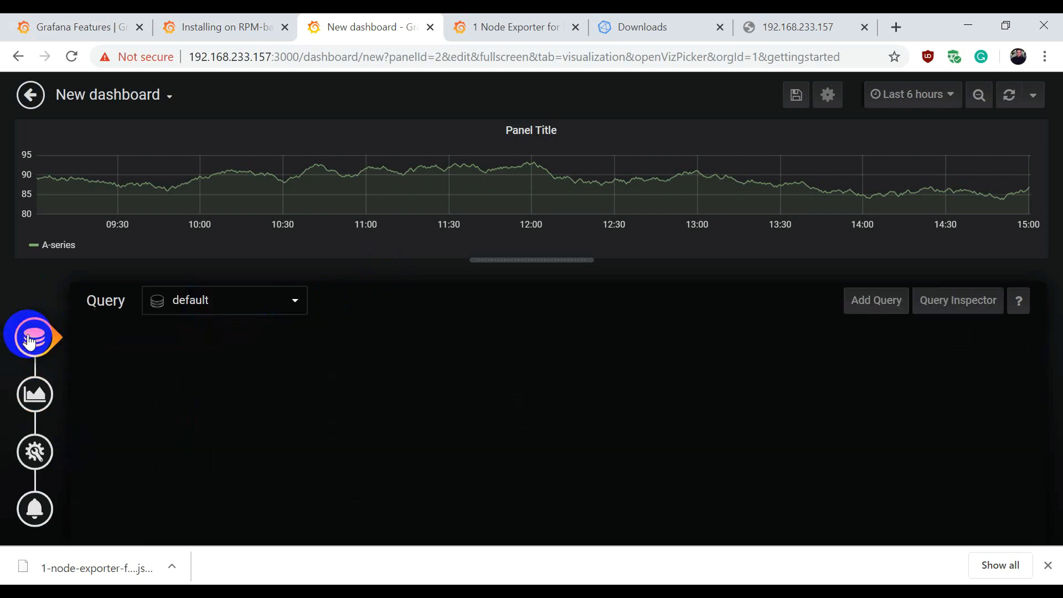
left_click(207, 305)
left_click(190, 349)
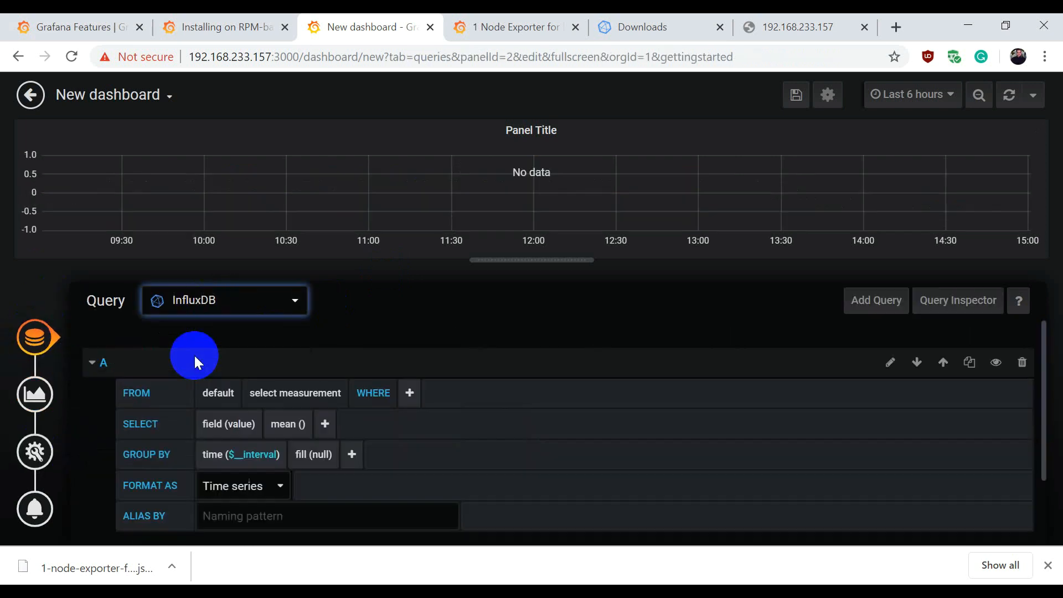
left_click(274, 394)
left_click(279, 524)
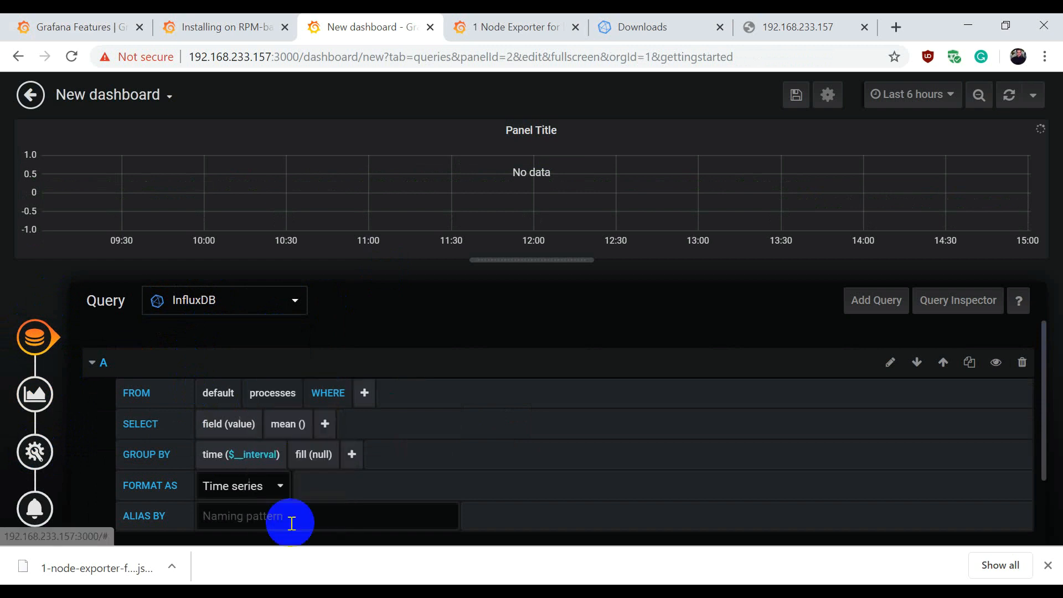
left_click(365, 394)
left_click(388, 421)
left_click(447, 394)
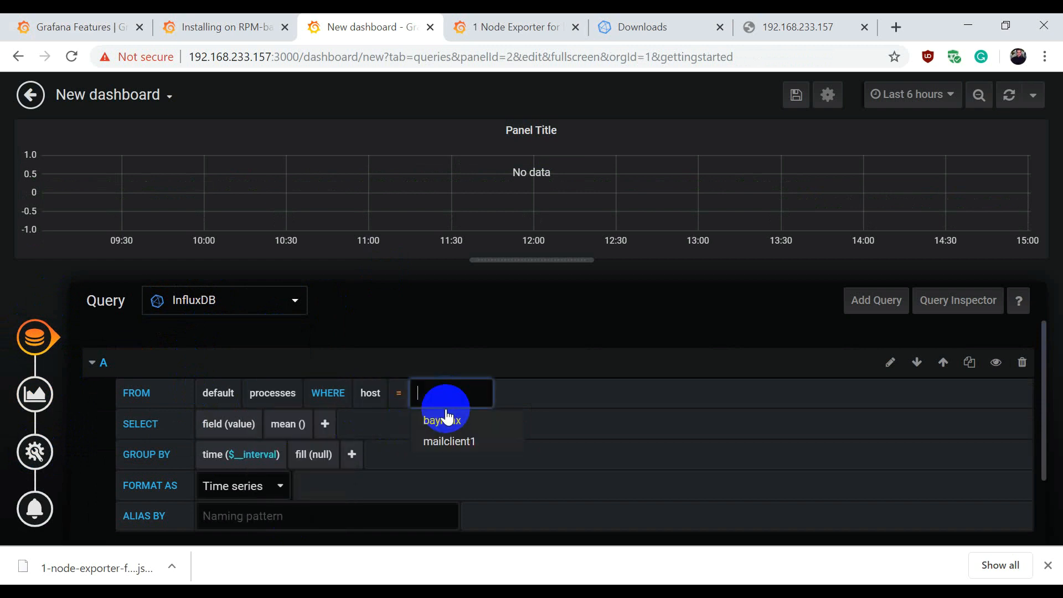
left_click(449, 439)
- Set query A's selected field to running
left_click(222, 436)
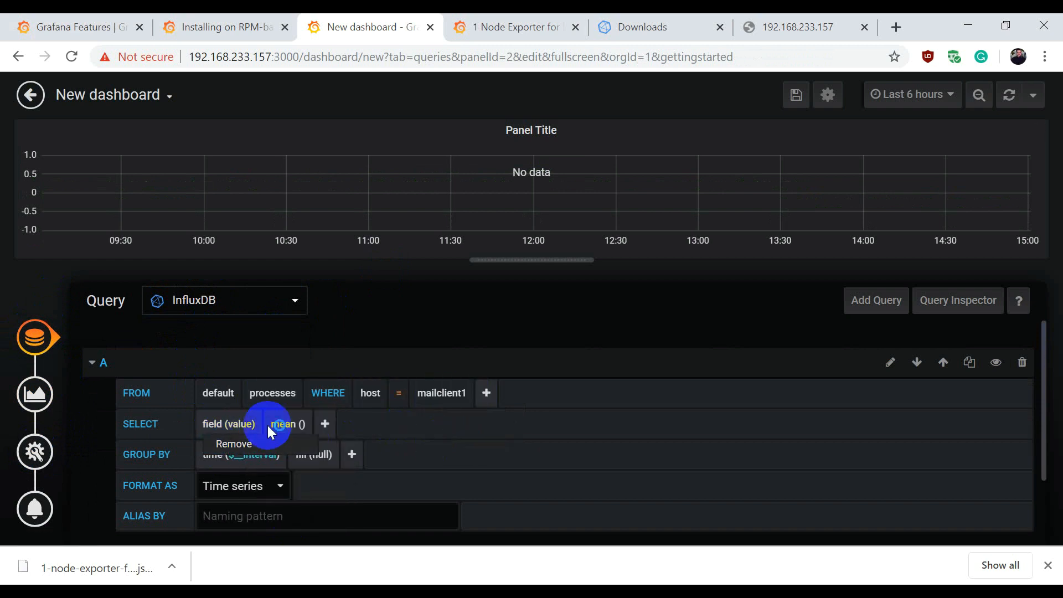
left_click(240, 422)
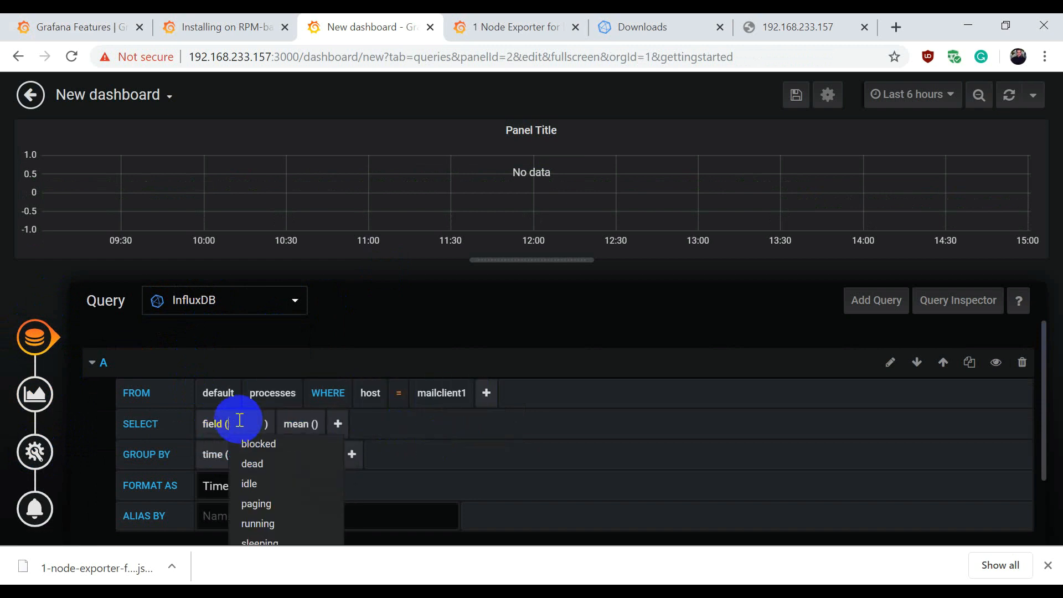
left_click(267, 524)
- Group query A by a time interval of 10m and give it the alias "running processes"
left_click(255, 465)
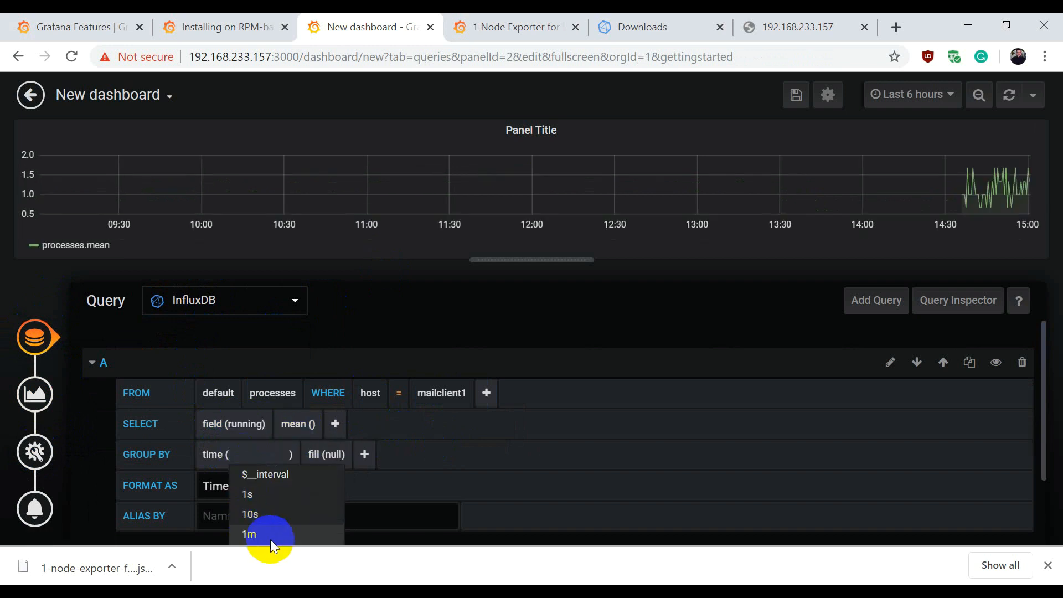
scroll(268, 535, "down", 2)
left_click(254, 490)
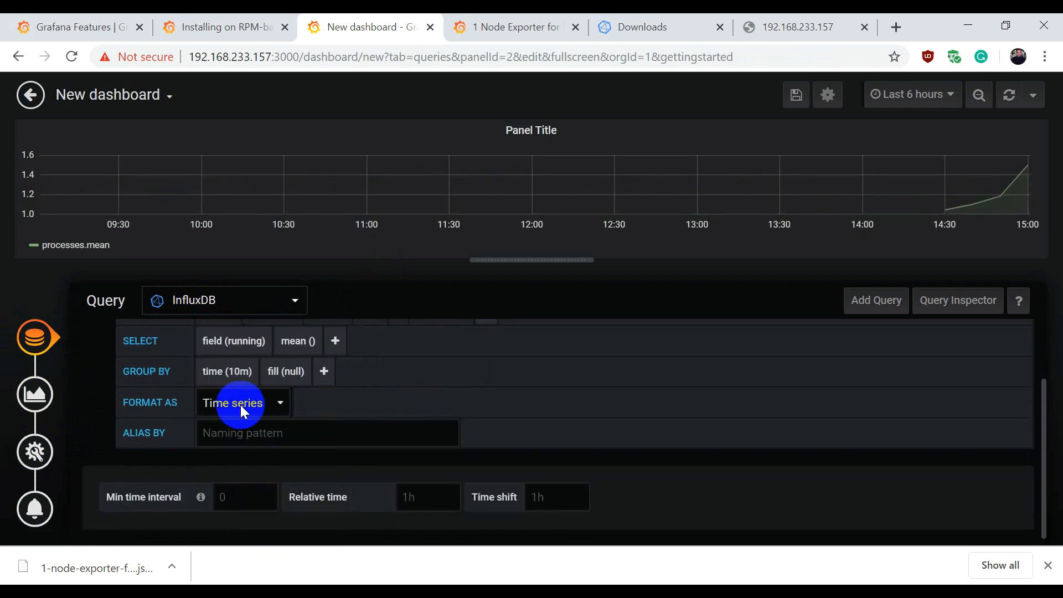
left_click(224, 437)
type("running processes")
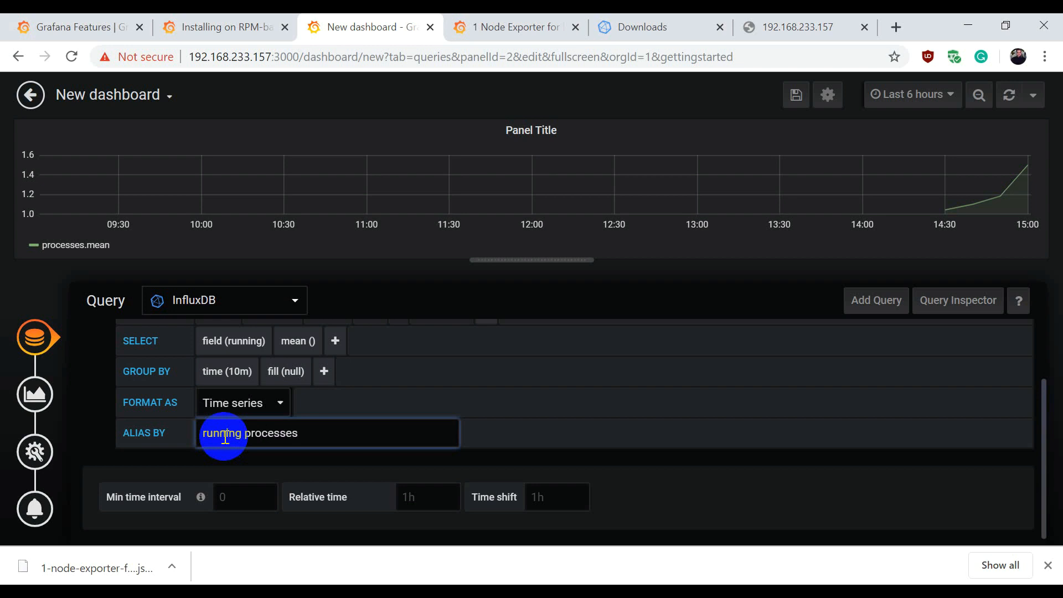
- Set the graph panel's title to "Running Processes"
left_click(35, 394)
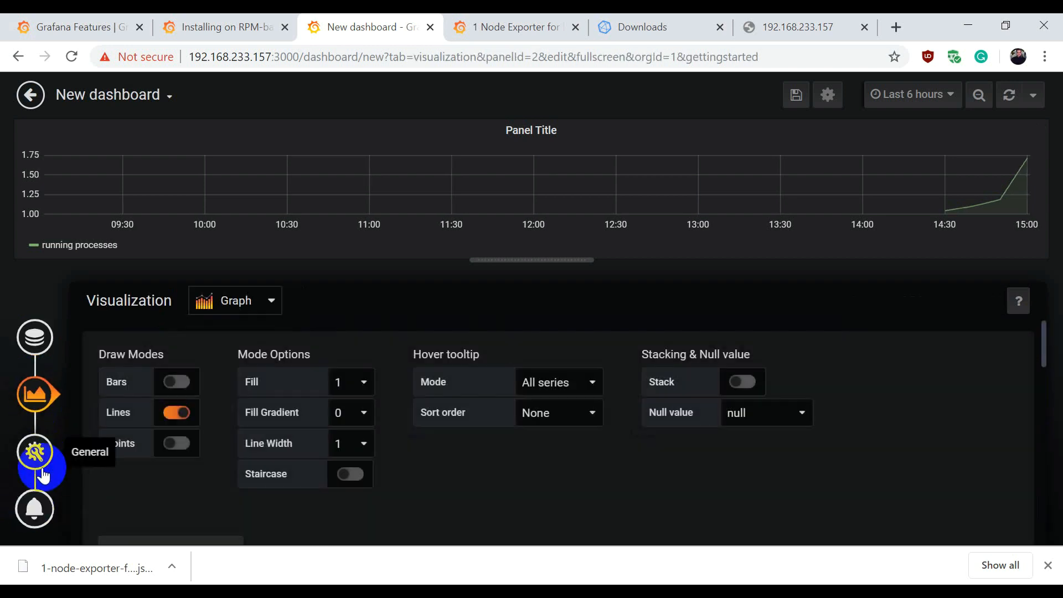
left_click(41, 468)
left_click_drag(278, 368, 123, 363)
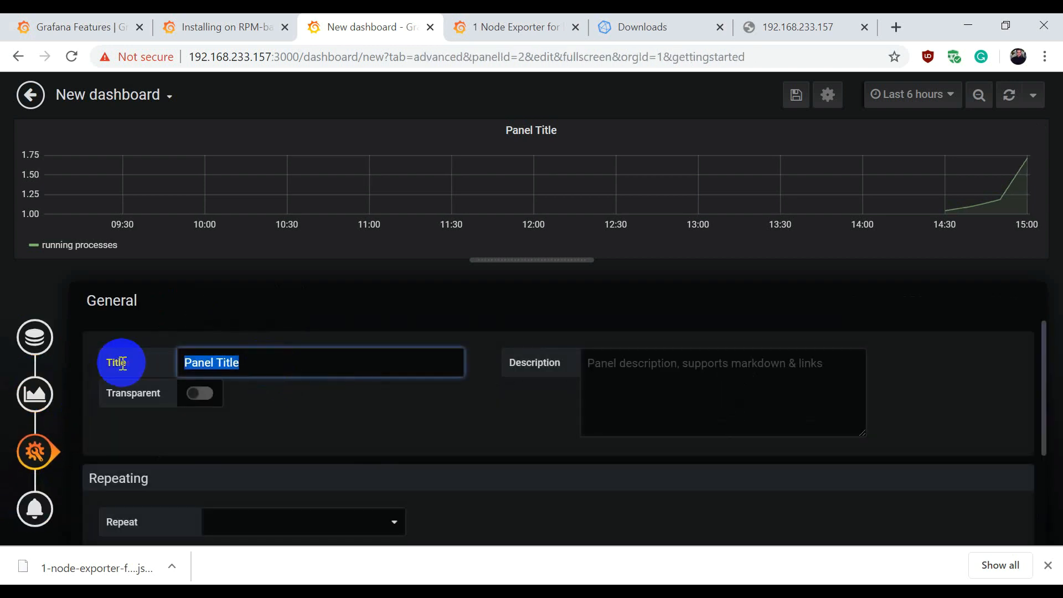
type("Running Process")
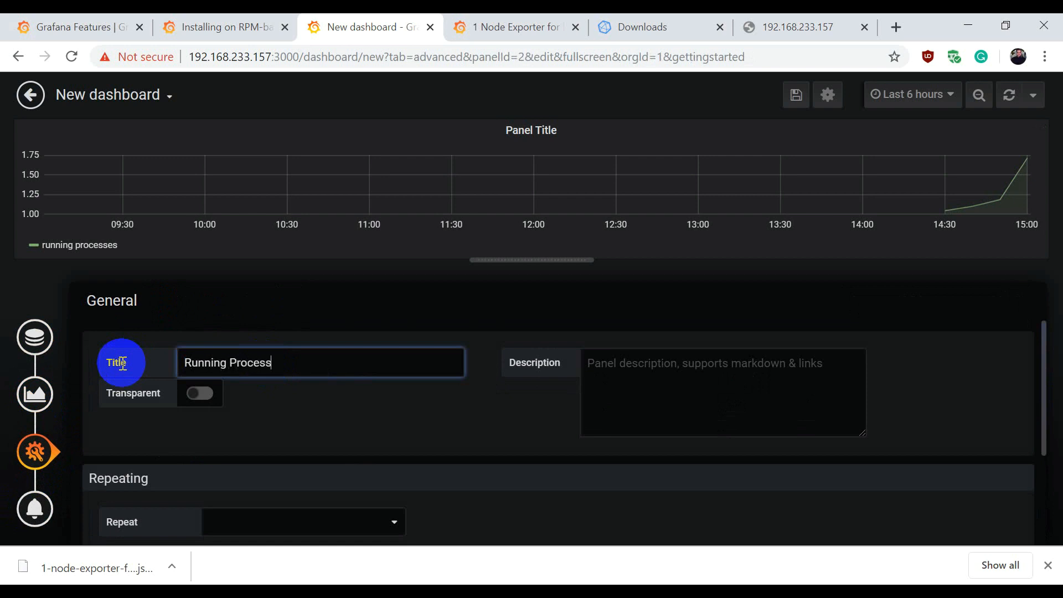
type("es")
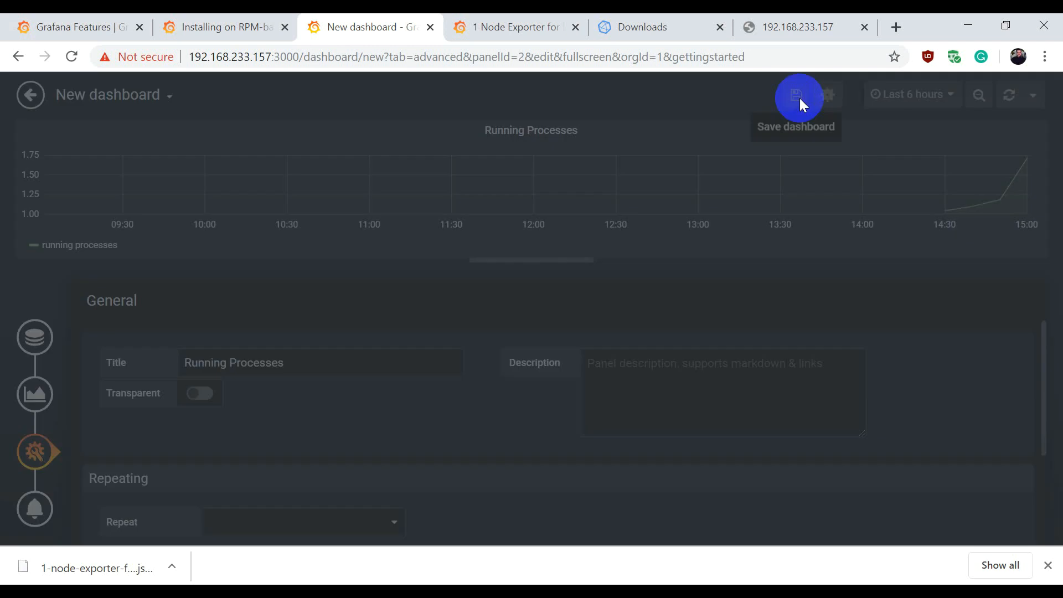
- Save the dashboard as MAILCLIENT1 in the General folder and resize its graph panel to full width and under half its height
left_click(797, 97)
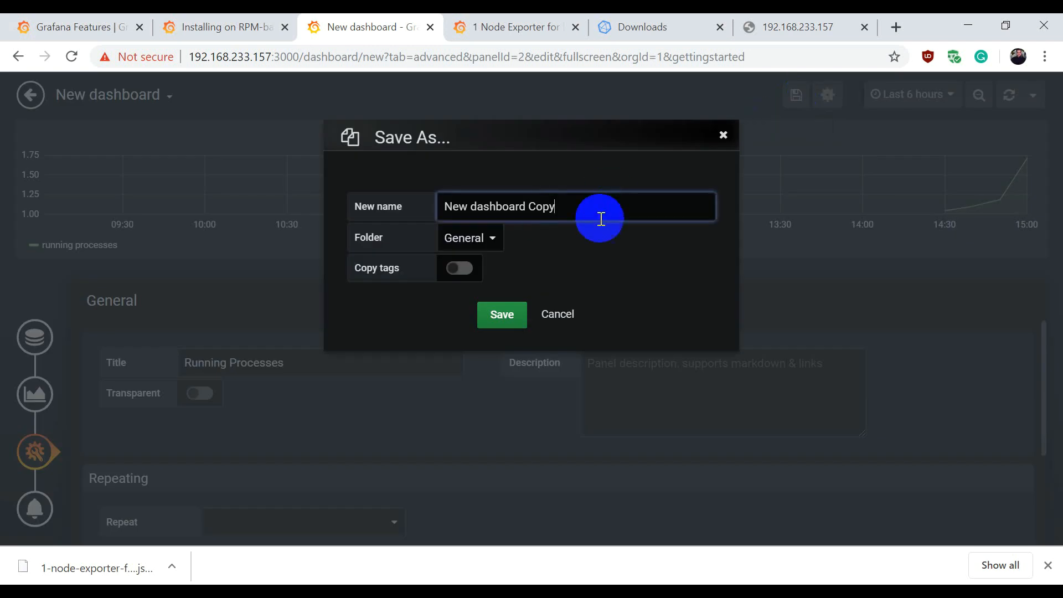
left_click_drag(556, 206, 422, 209)
type("MAI")
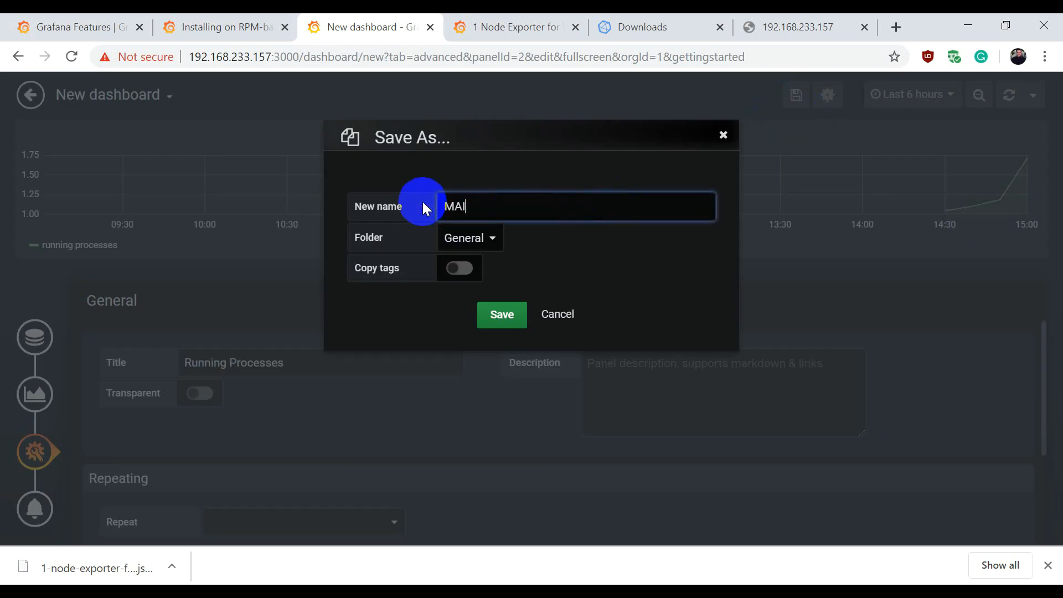
type("LCLIENT1")
left_click(514, 320)
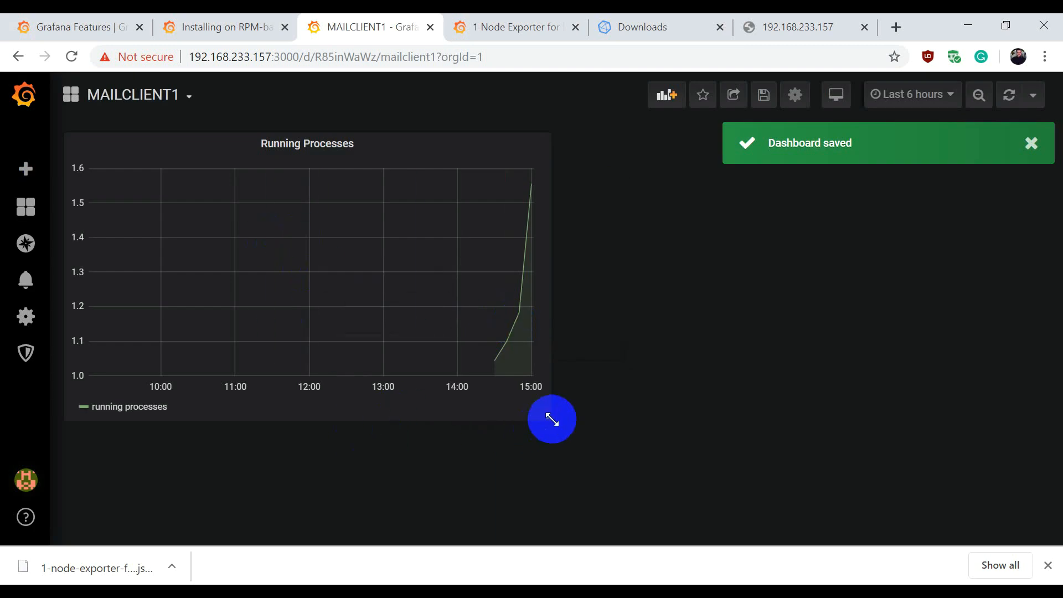
left_click_drag(549, 419, 1038, 265)
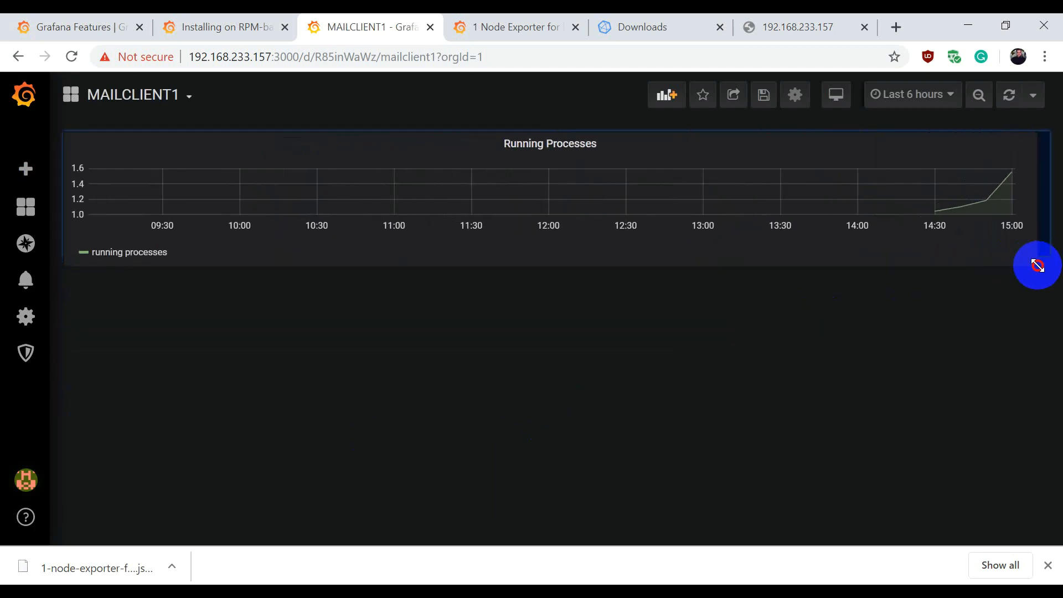
- Add a second panel with the Gauge visualization to the dashboard and set its data source to InfluxDB
left_click(667, 95)
left_click(380, 254)
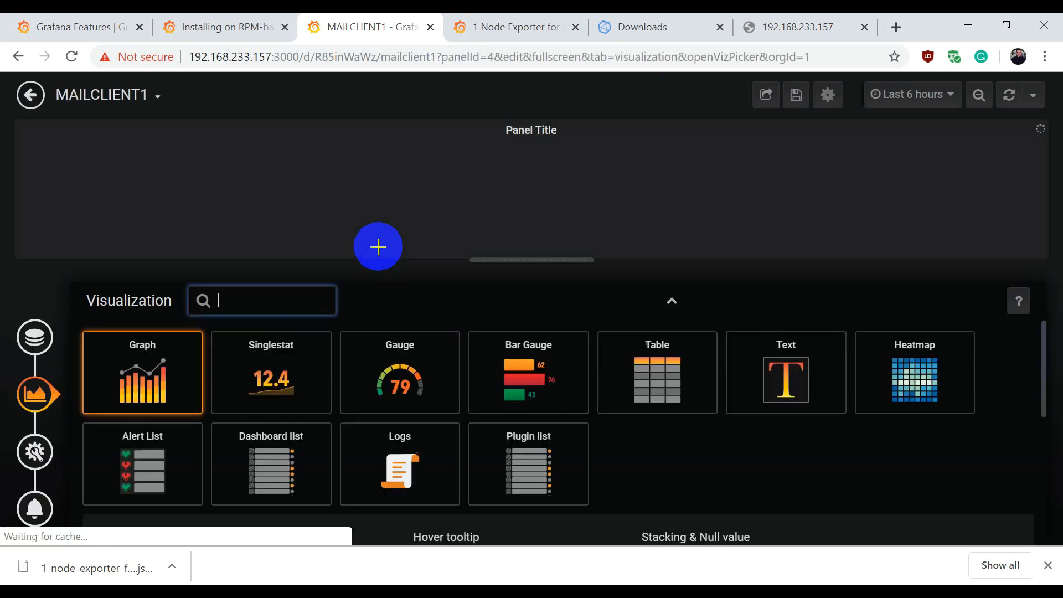
left_click(396, 381)
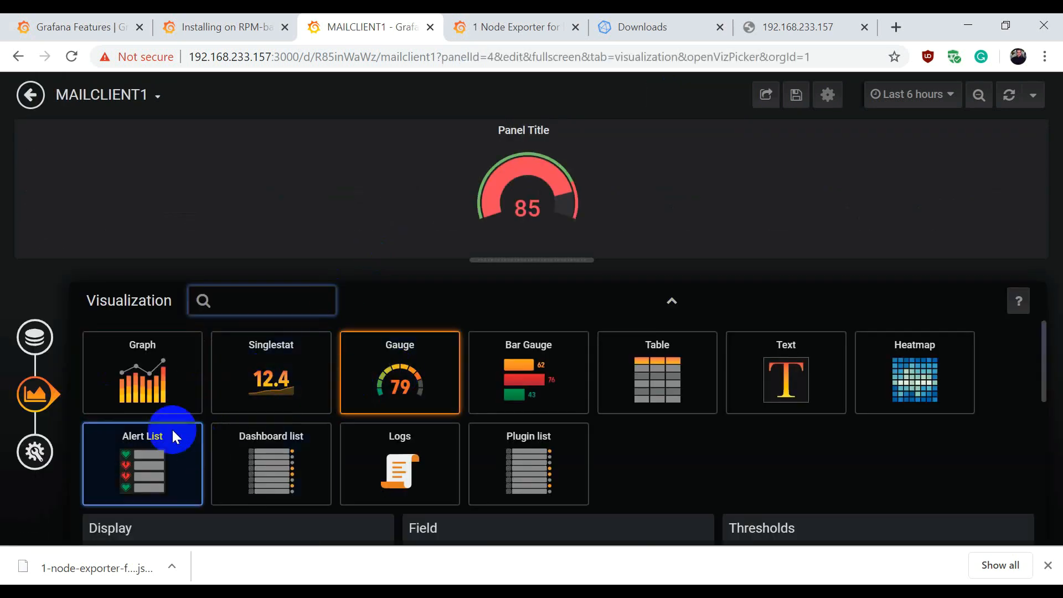
left_click(35, 337)
left_click(214, 301)
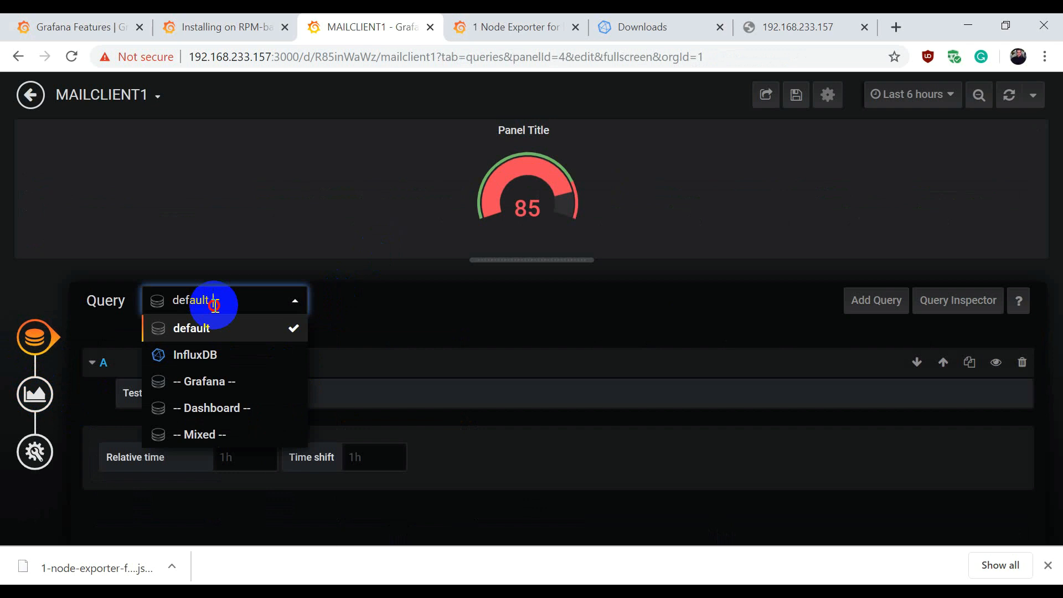
left_click(201, 353)
scroll(277, 369, "down", 2)
scroll(270, 378, "up", 2)
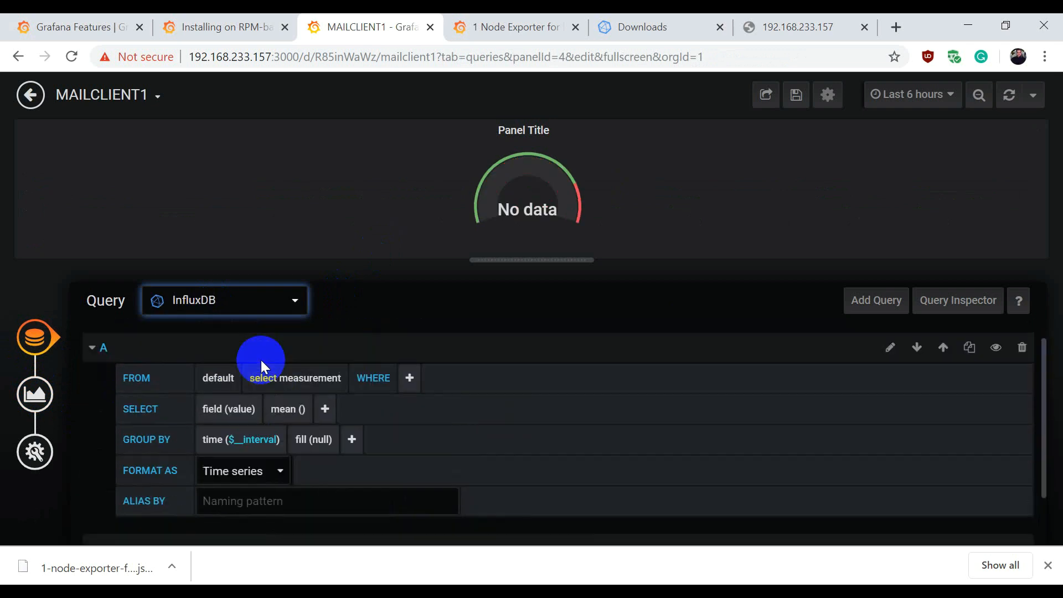
- Query the cpu measurement for the gauge and filter it by host = mailclient1
left_click(277, 390)
left_click(266, 428)
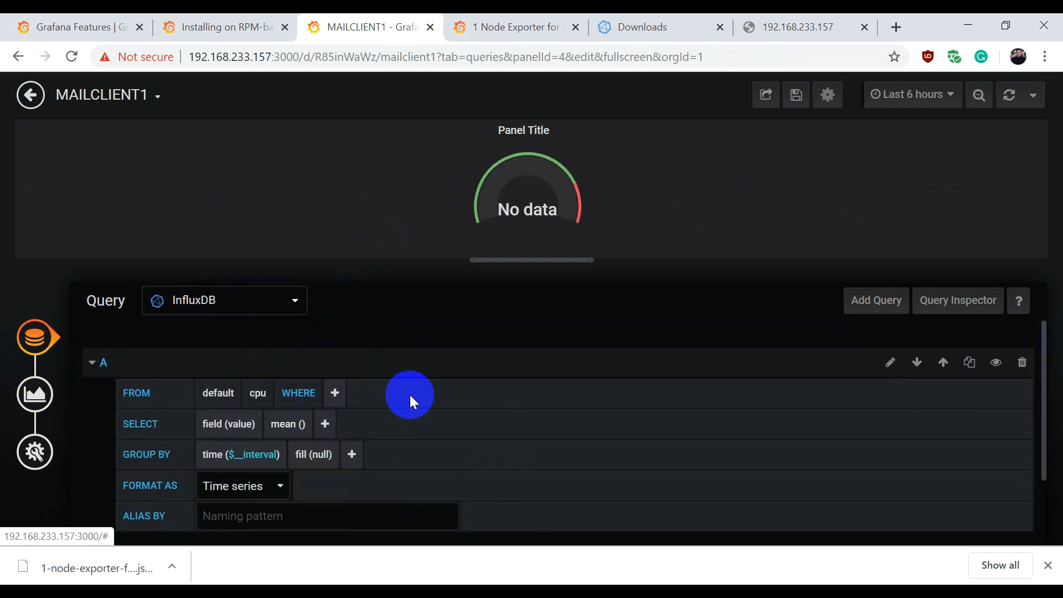
left_click(332, 393)
left_click(348, 426)
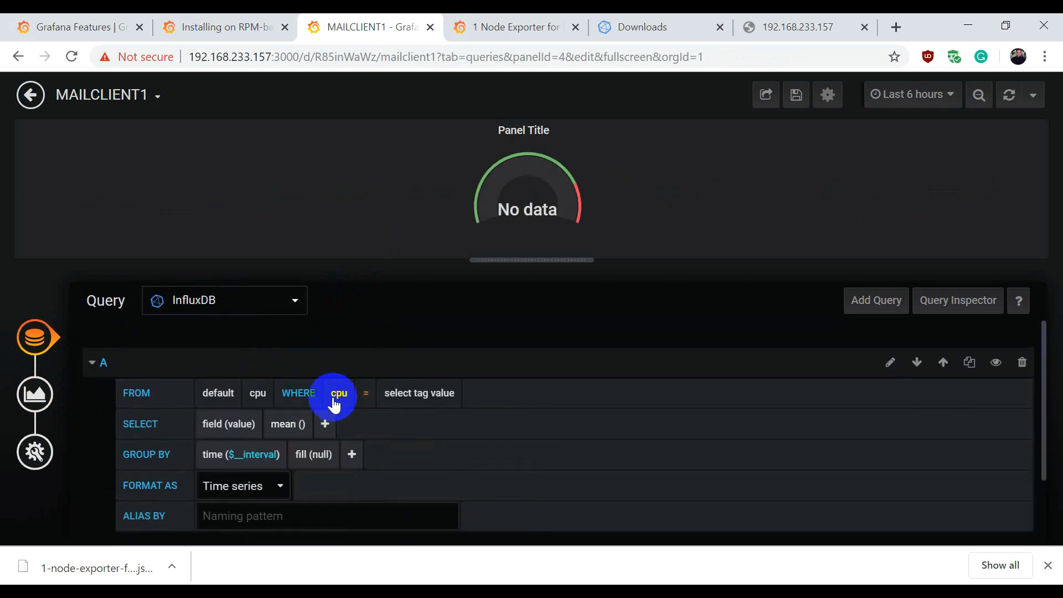
left_click(337, 394)
left_click(355, 442)
left_click(332, 394)
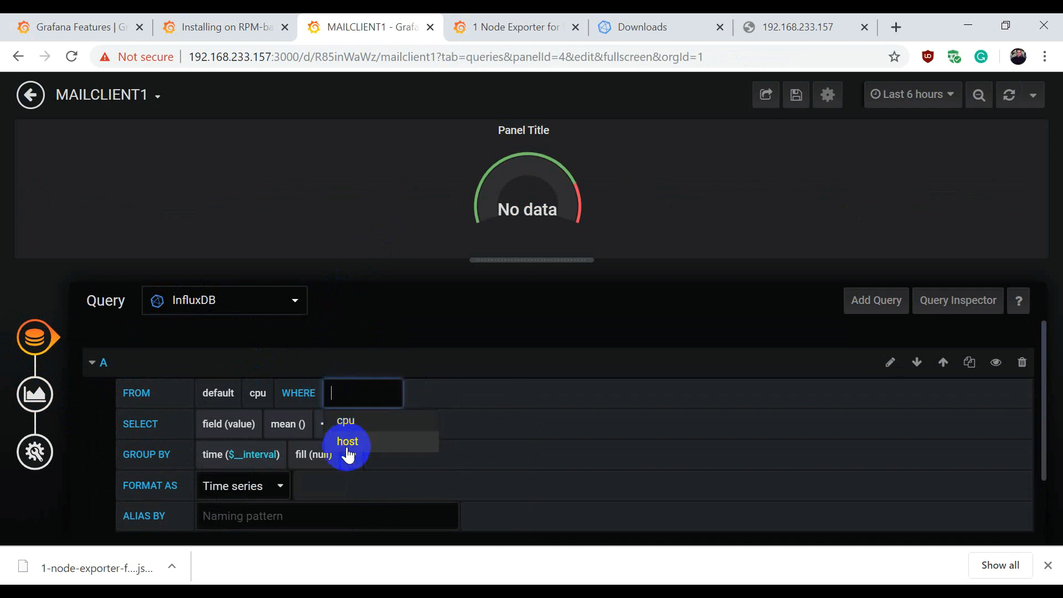
left_click(346, 441)
left_click(401, 393)
left_click(427, 441)
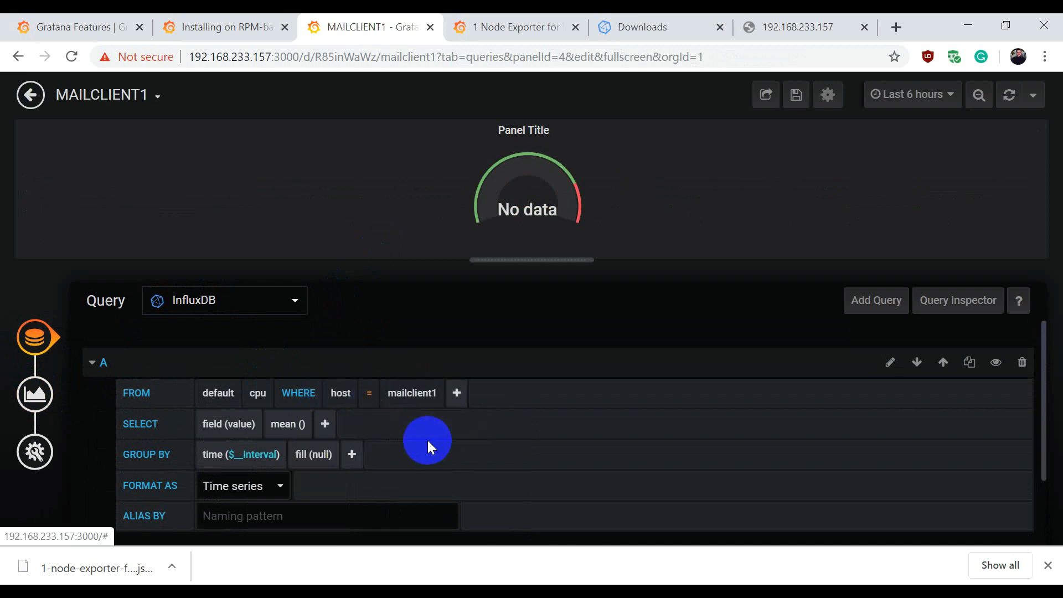
- Set the gauge query's selected field to usage_system
left_click(245, 424)
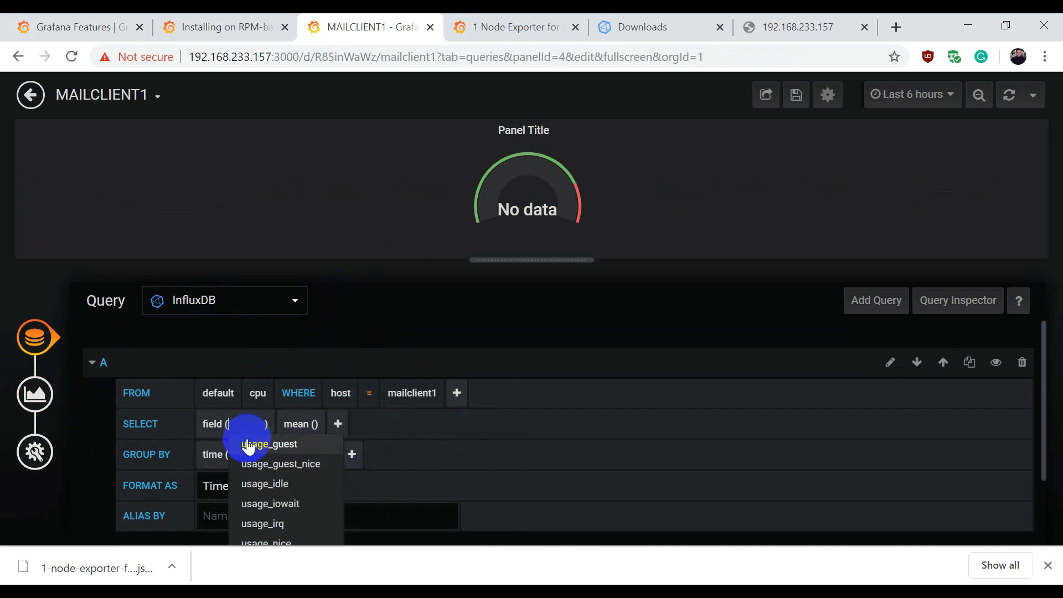
scroll(280, 500, "down", 2)
left_click(273, 515)
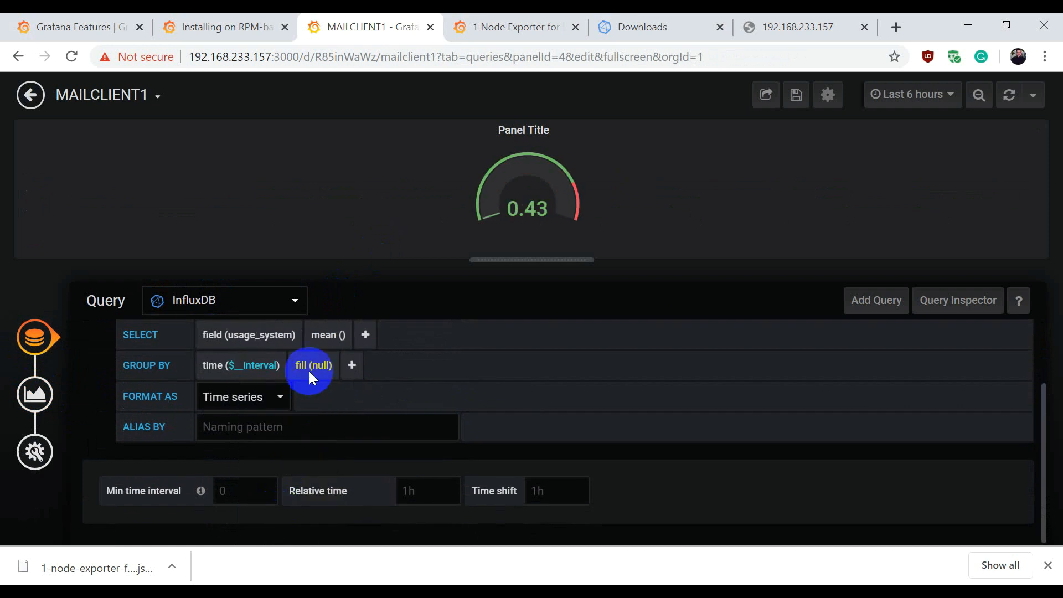
left_click(229, 394)
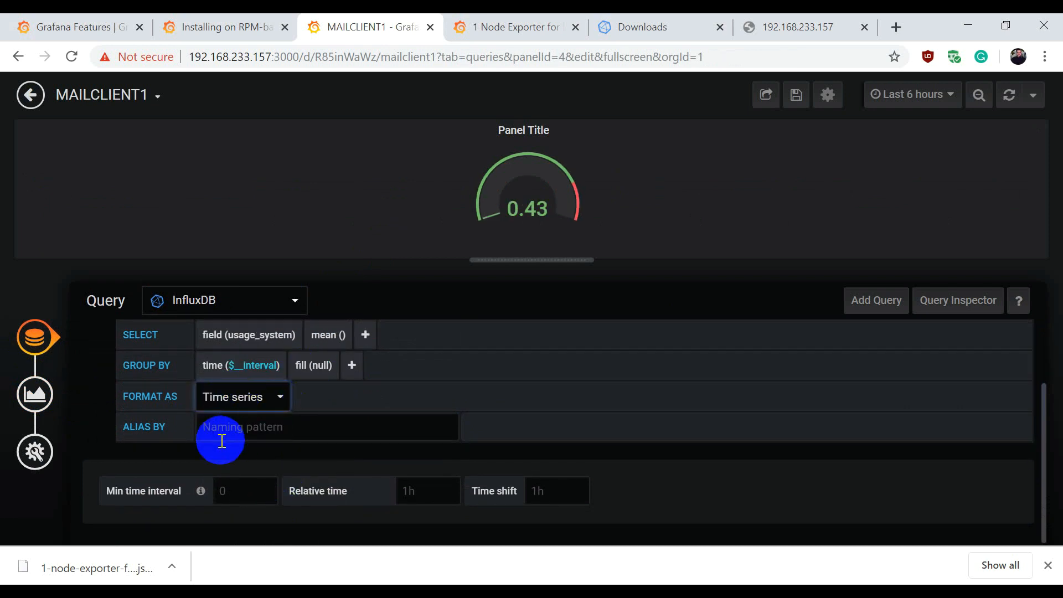
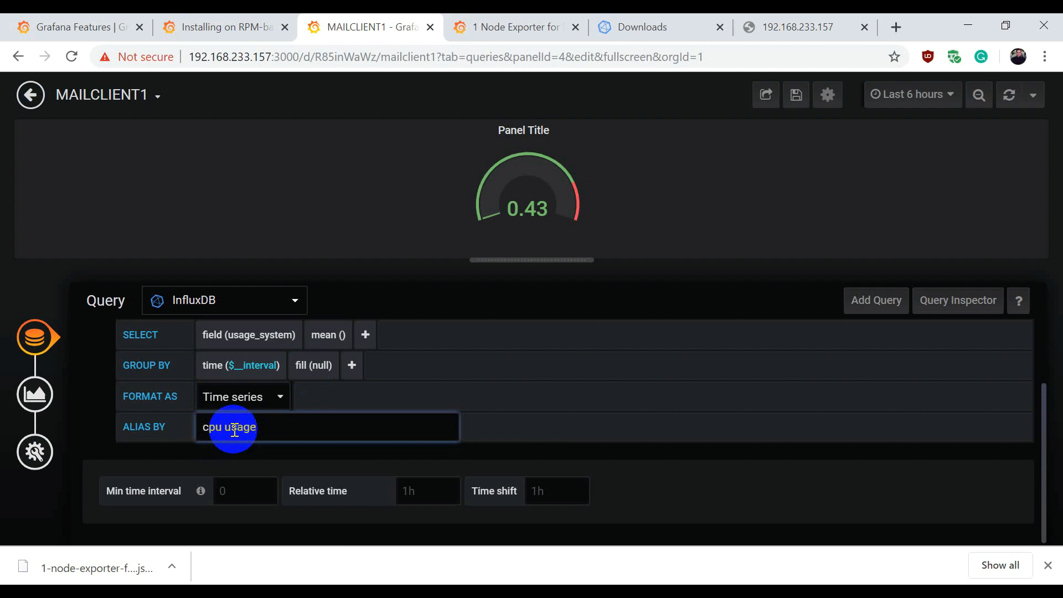
- Set the CPU gauge's unit to percent (0-100)
left_click(69, 398)
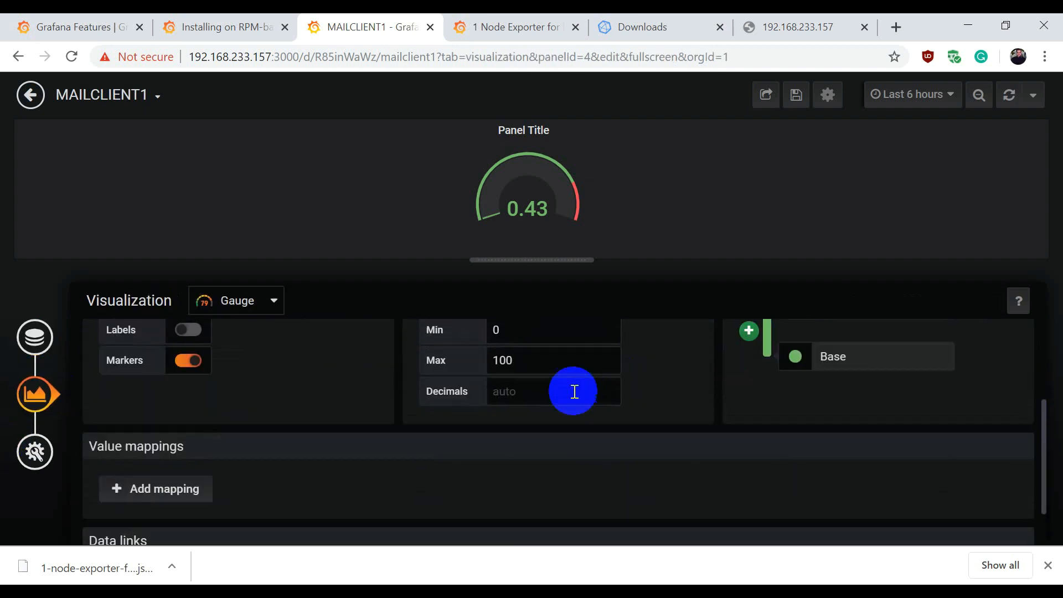
scroll(574, 391, "up", 1)
left_click(520, 335)
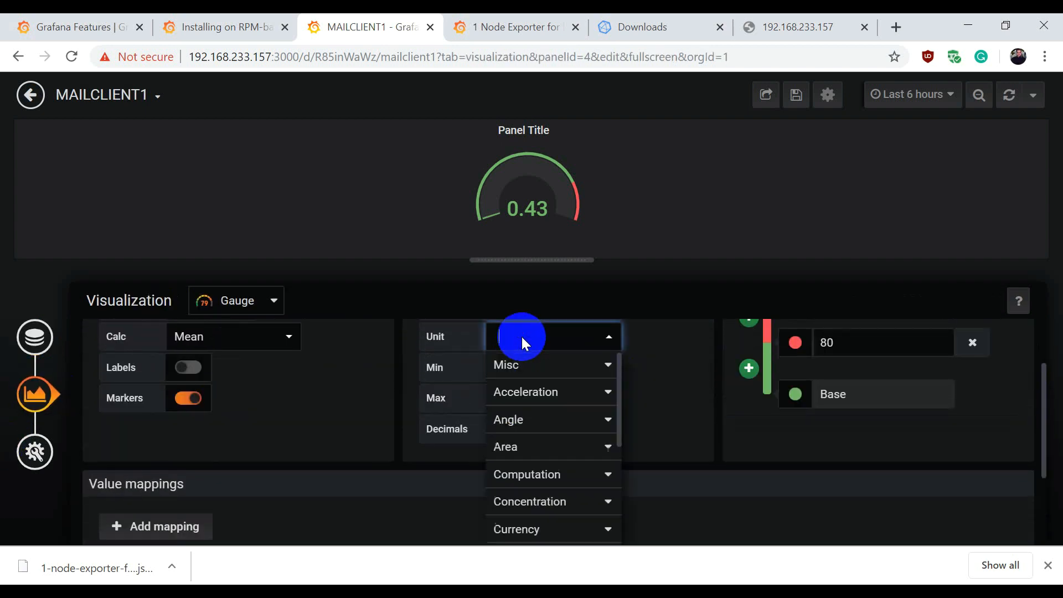
left_click(543, 367)
left_click(550, 441)
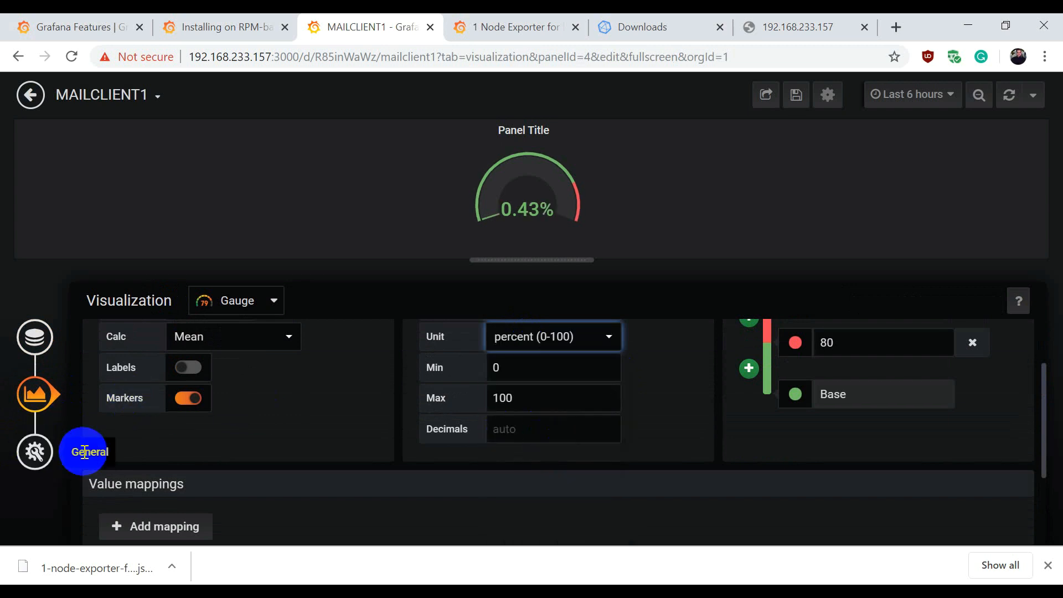
- Title the CPU gauge panel "cpu usage"
left_click(35, 451)
left_click_drag(260, 368, 166, 371)
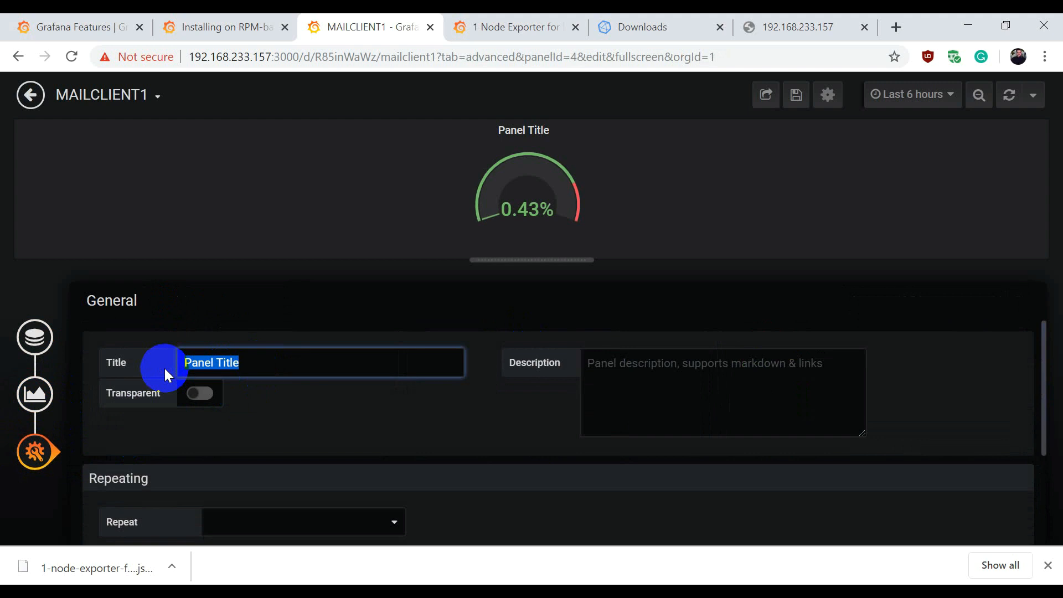
type("cpu usag")
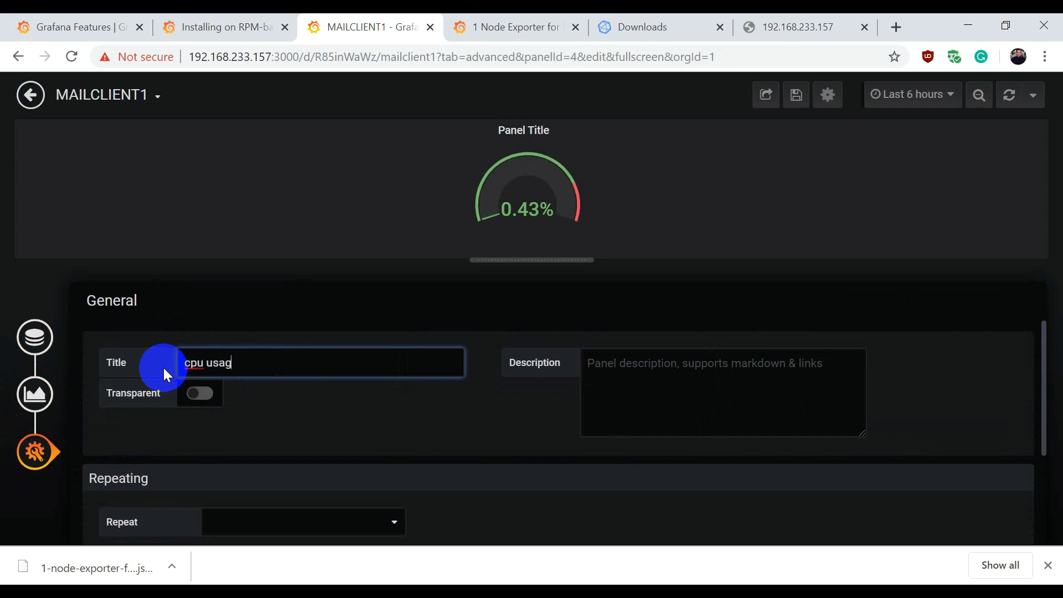
type("e")
- Save the dashboard and shrink the cpu usage panel to about a fifth of the dashboard's width and half its height
left_click(796, 95)
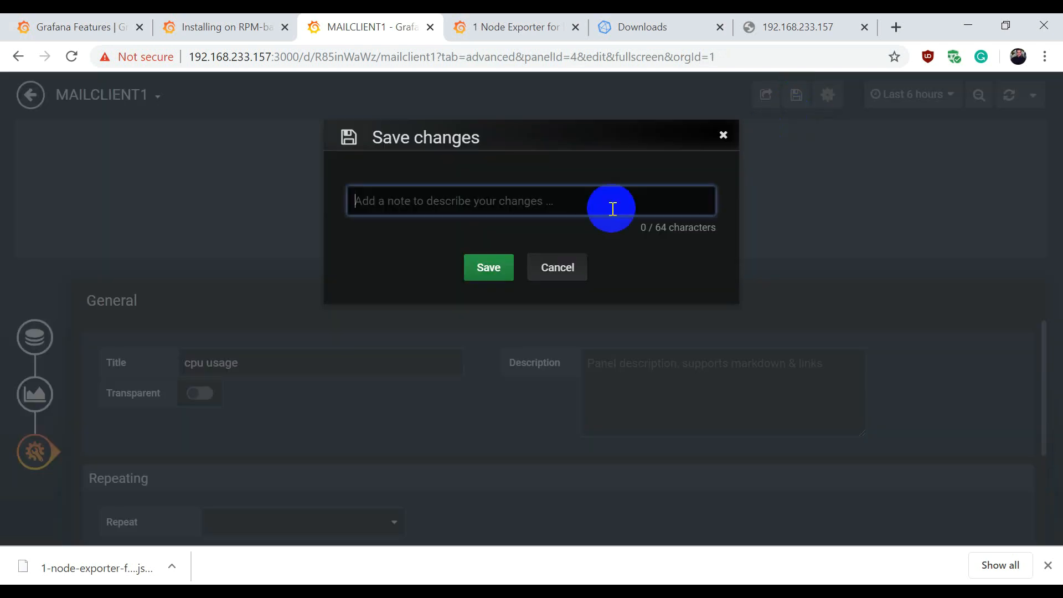
left_click(488, 268)
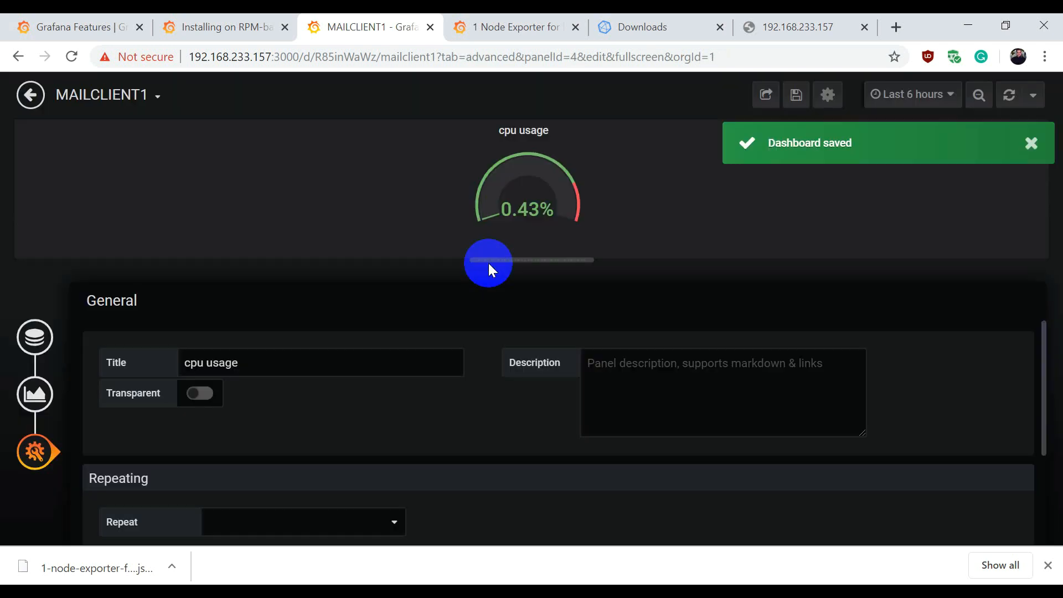
left_click(31, 94)
left_click_drag(544, 381, 142, 257)
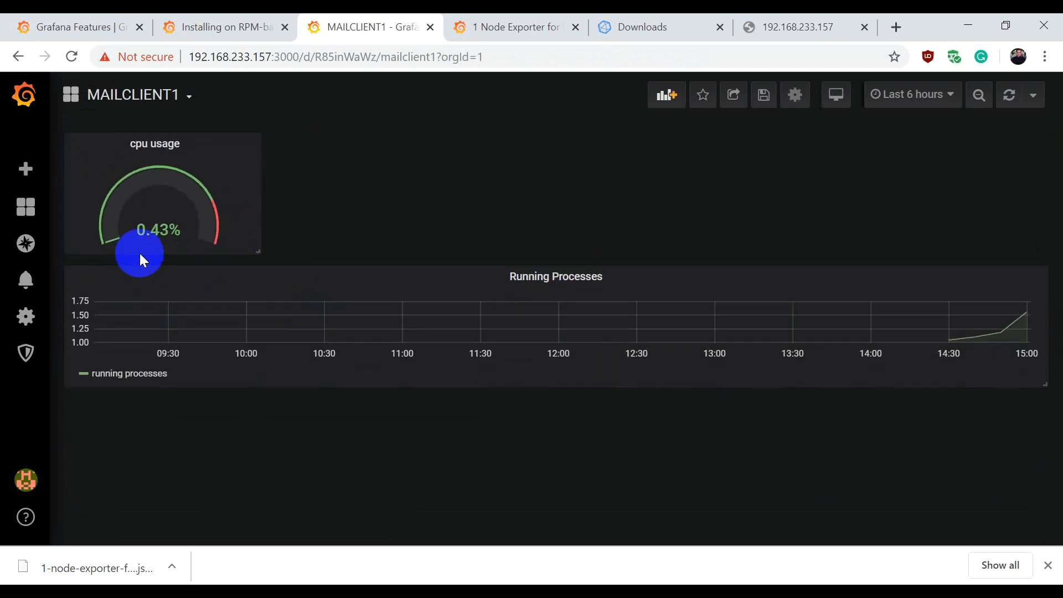
- Add a third panel with the Gauge visualization to the dashboard and set its data source to InfluxDB
left_click(666, 98)
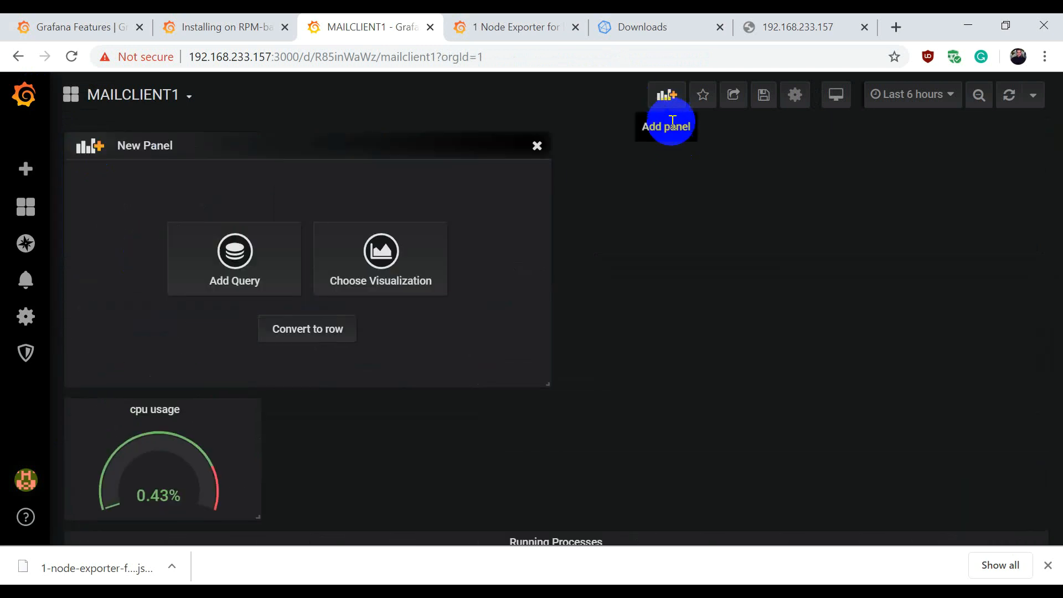
left_click(360, 244)
left_click(387, 379)
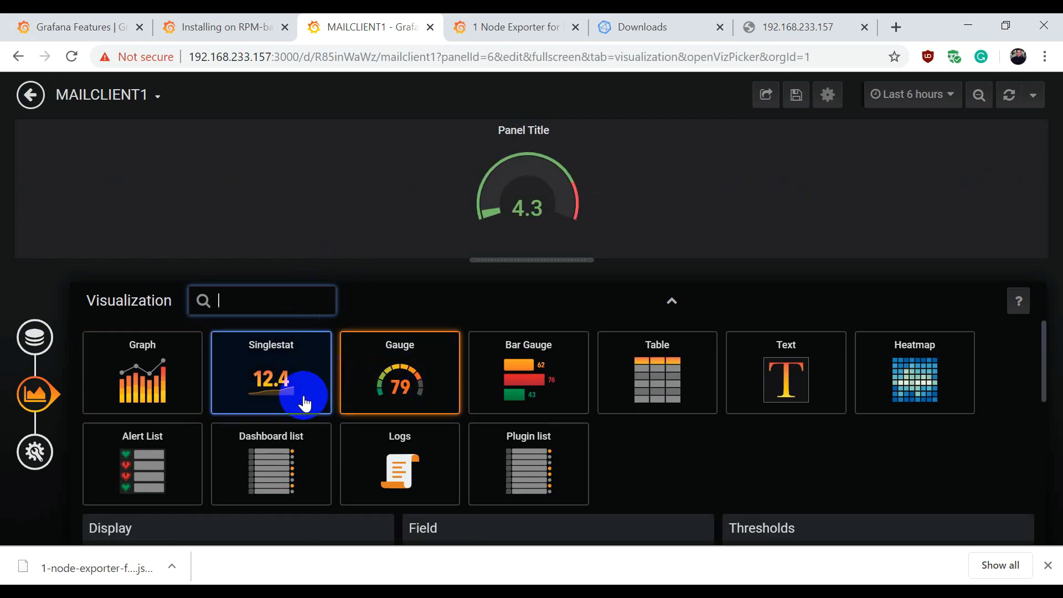
left_click(35, 337)
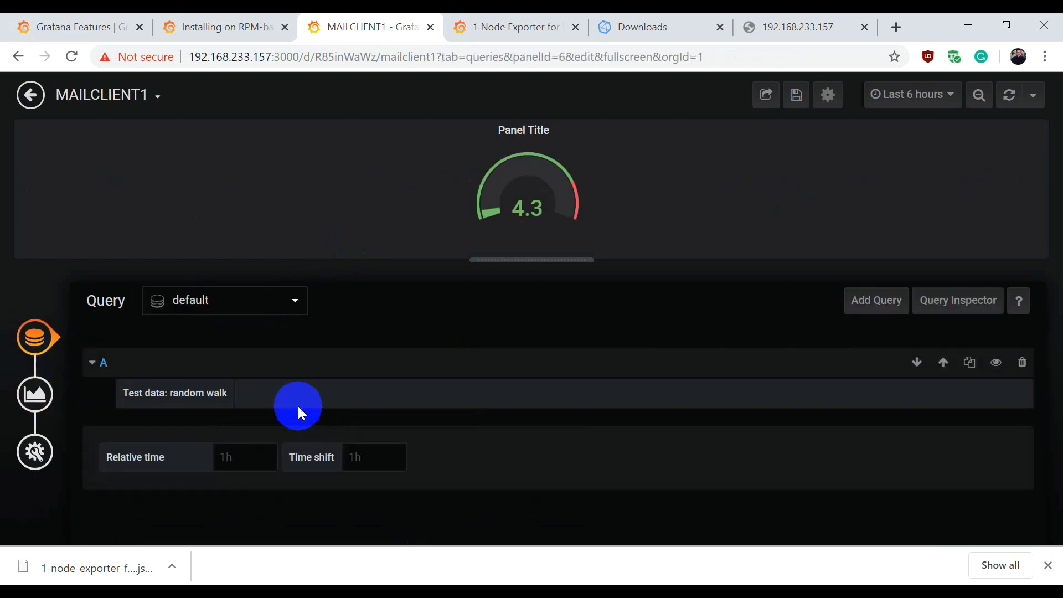
left_click(202, 299)
left_click(201, 352)
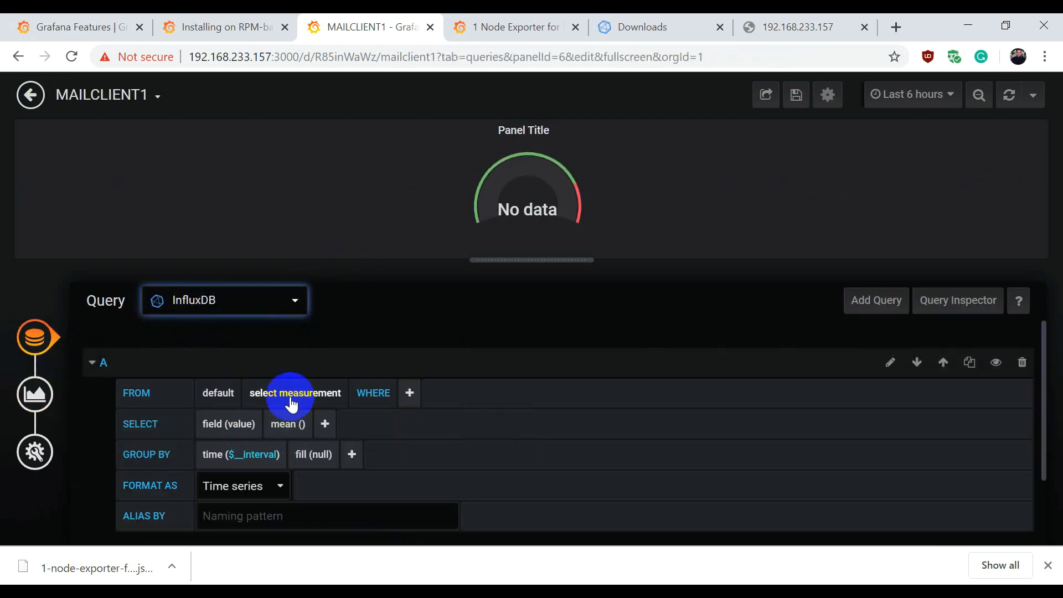
- Query the mem measurement for the new gauge and filter it by host = mailclient1
left_click(290, 395)
left_click(271, 504)
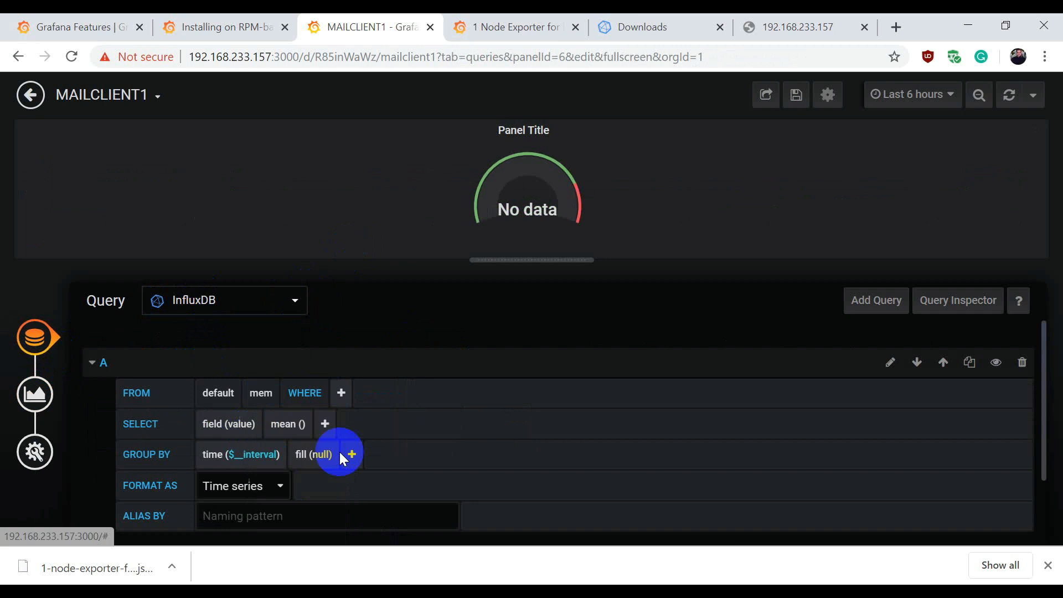
left_click(340, 393)
left_click(365, 426)
left_click(426, 393)
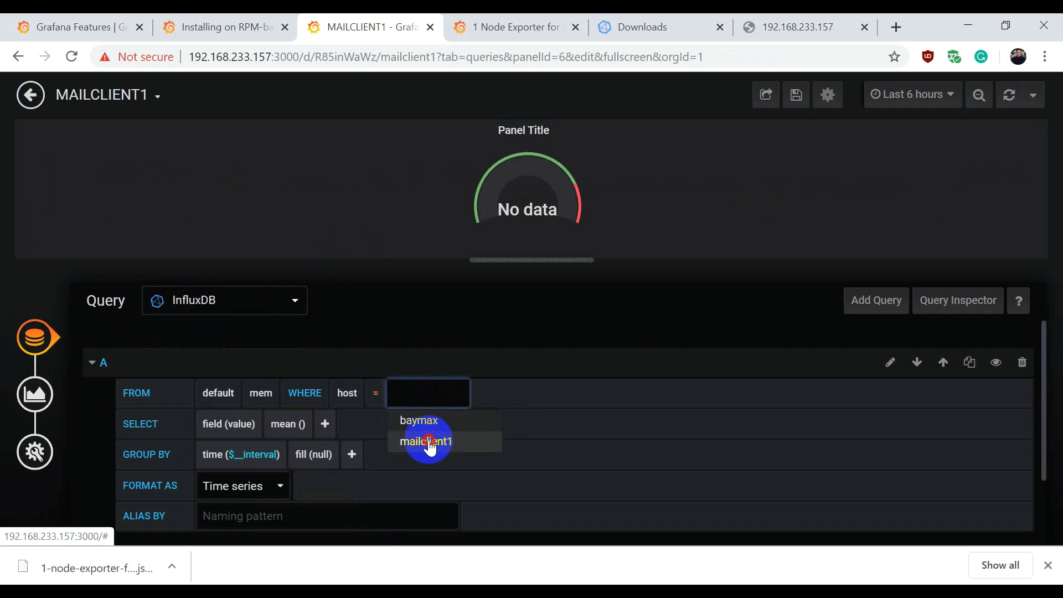
left_click(423, 441)
- Set the memory query's selected field to used
left_click(244, 432)
scroll(266, 505, "down", 2)
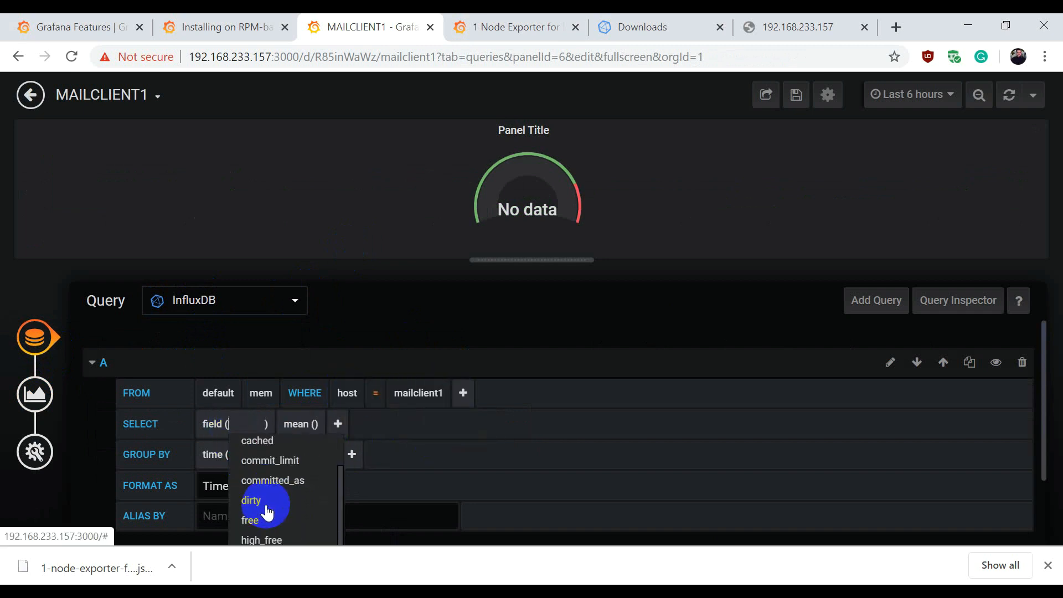
scroll(265, 534, "down", 5)
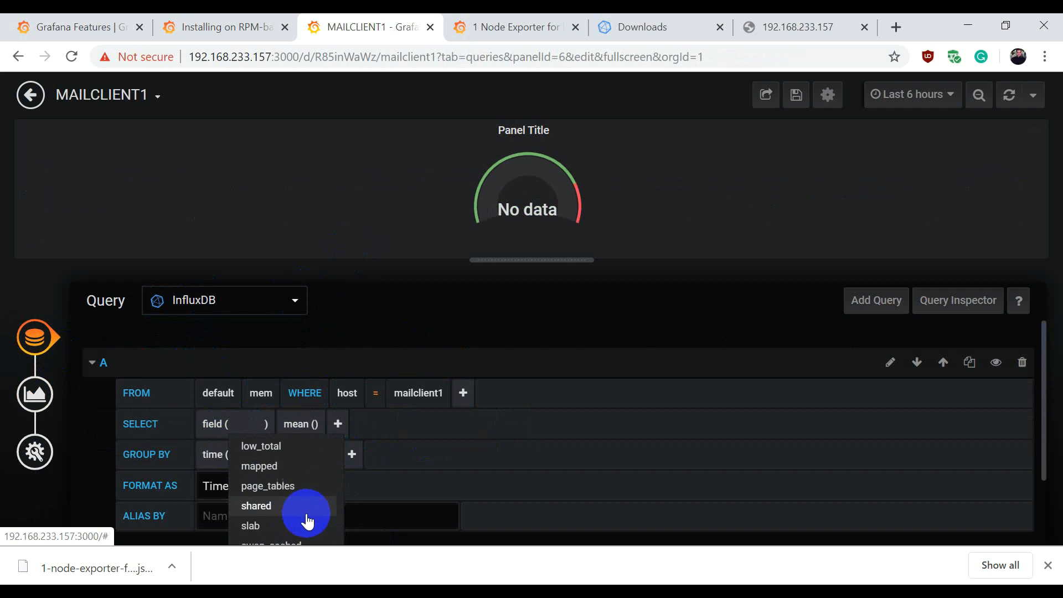
scroll(450, 484, "down", 3)
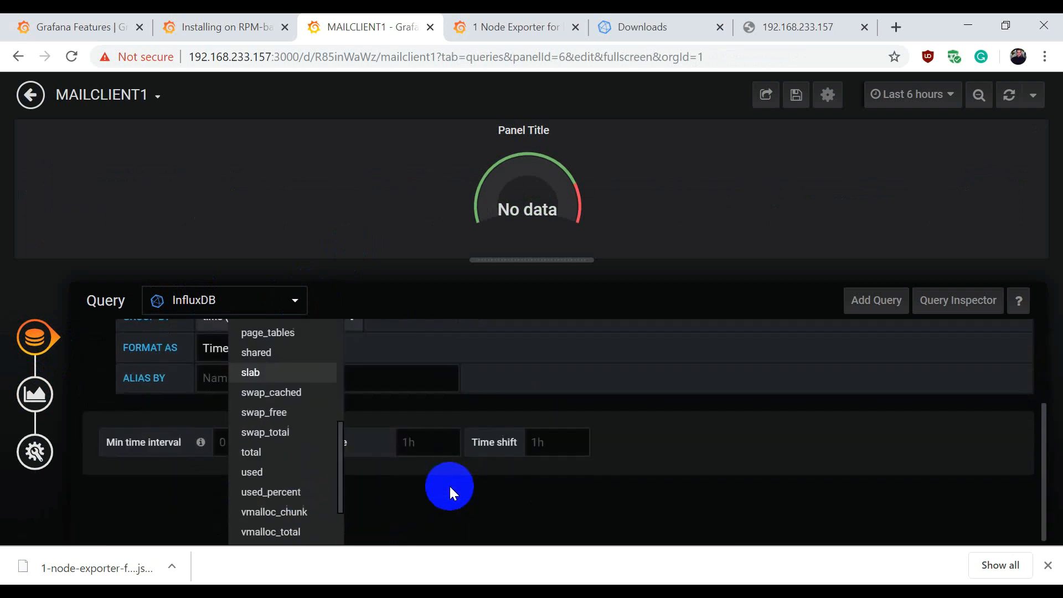
left_click(249, 475)
- Group the memory query by 10m time intervals and set its alias to "memory Usage"
left_click(255, 377)
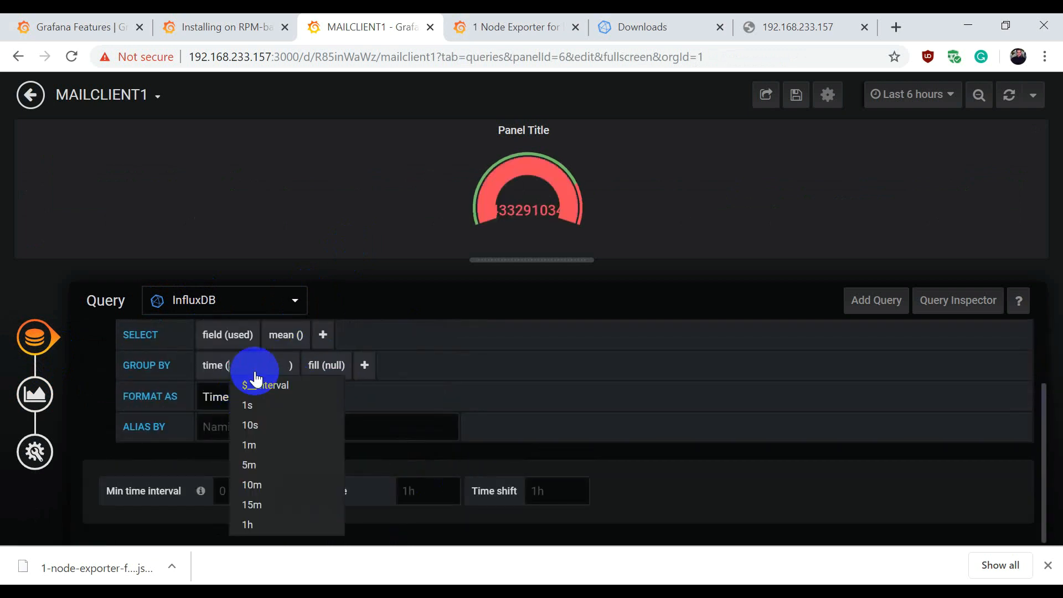
left_click(259, 482)
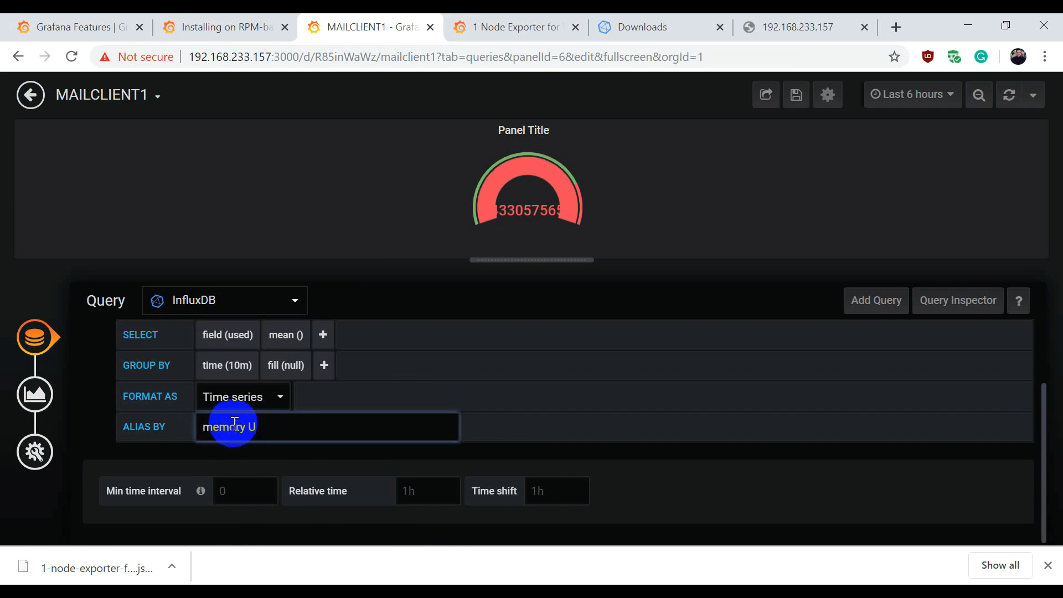
- Set the memory gauge's unit to bytes from the Data (Metric) category
left_click(35, 394)
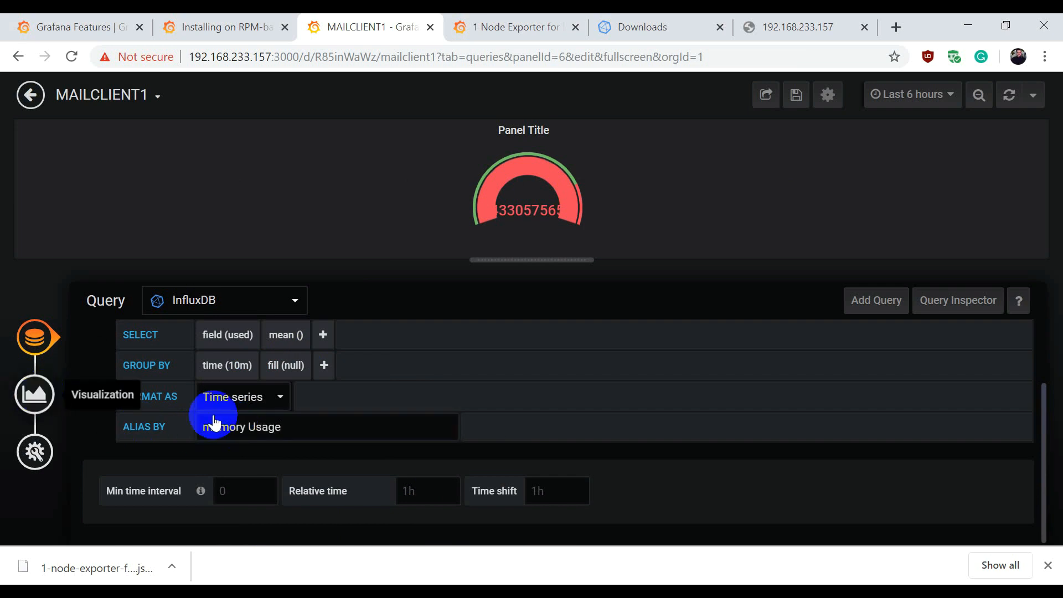
scroll(487, 393, "down", 2)
left_click(514, 335)
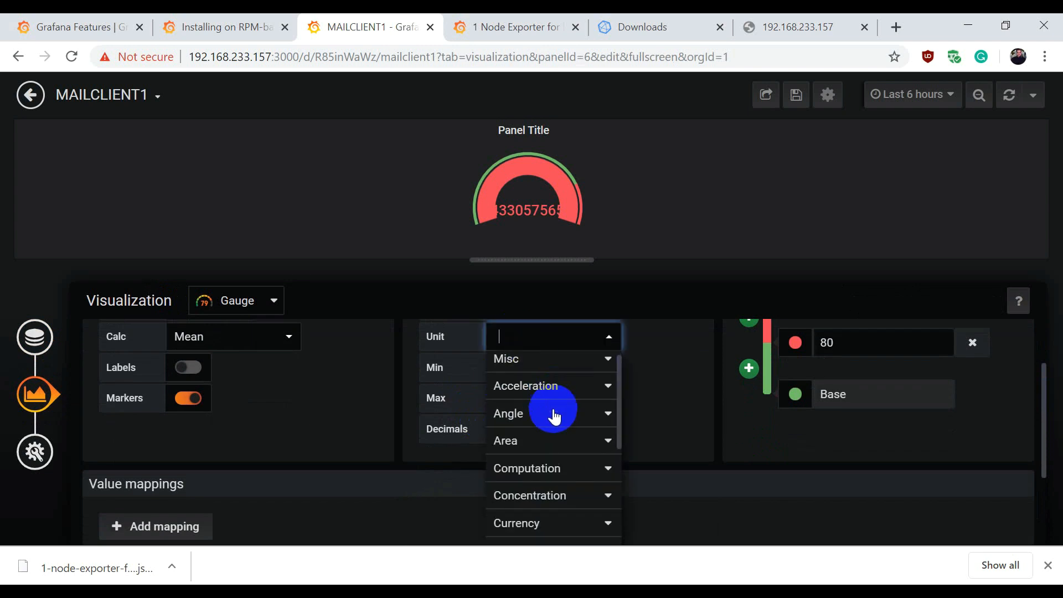
scroll(550, 415, "down", 5)
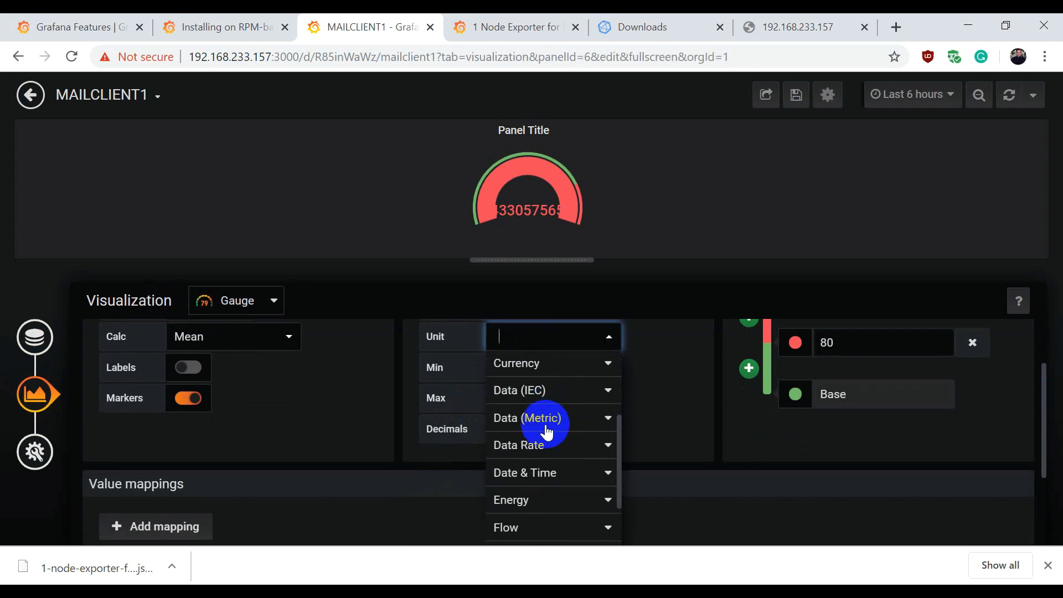
left_click(545, 423)
left_click(535, 470)
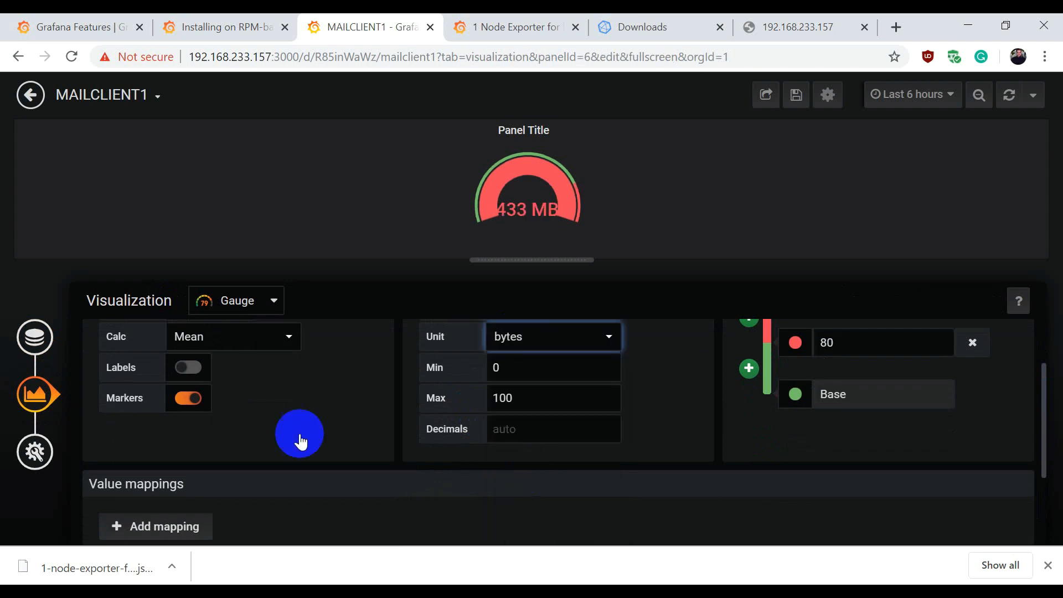
- Title the memory gauge panel "Memory Usage" and save the dashboard
left_click(34, 451)
left_click_drag(256, 360, 153, 372)
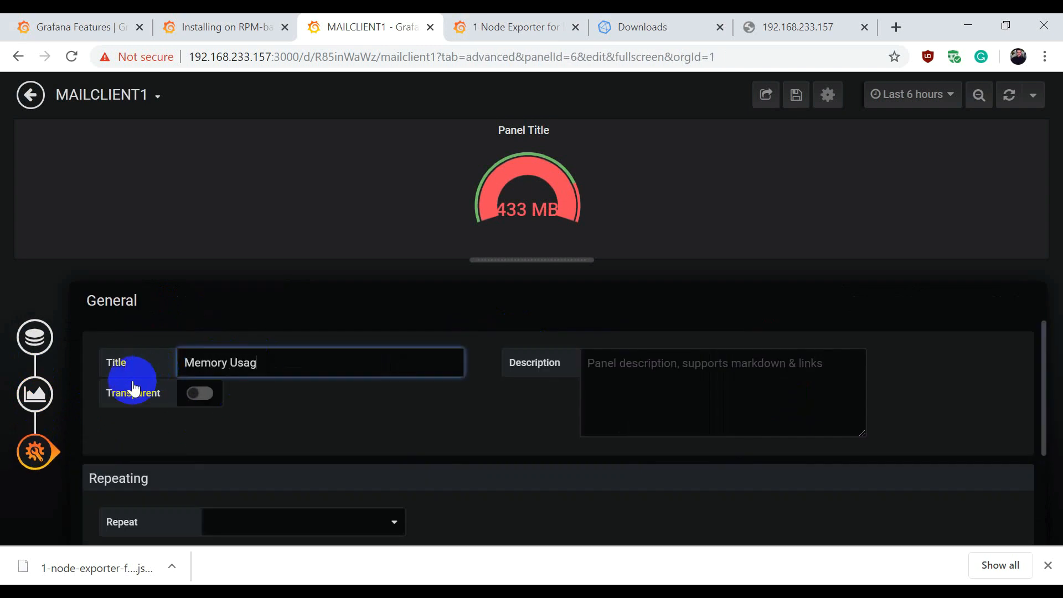
left_click(796, 95)
left_click(502, 285)
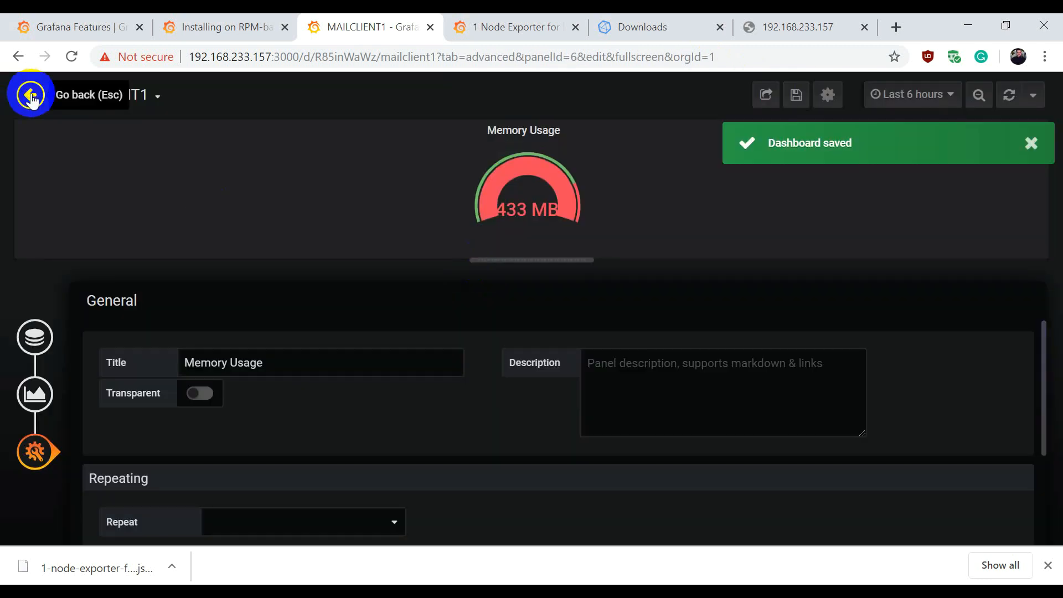
- Shrink the Memory Usage panel to the size of the cpu usage gauge and move the Running Processes graph above both gauges
left_click(31, 94)
left_click_drag(537, 378, 258, 240)
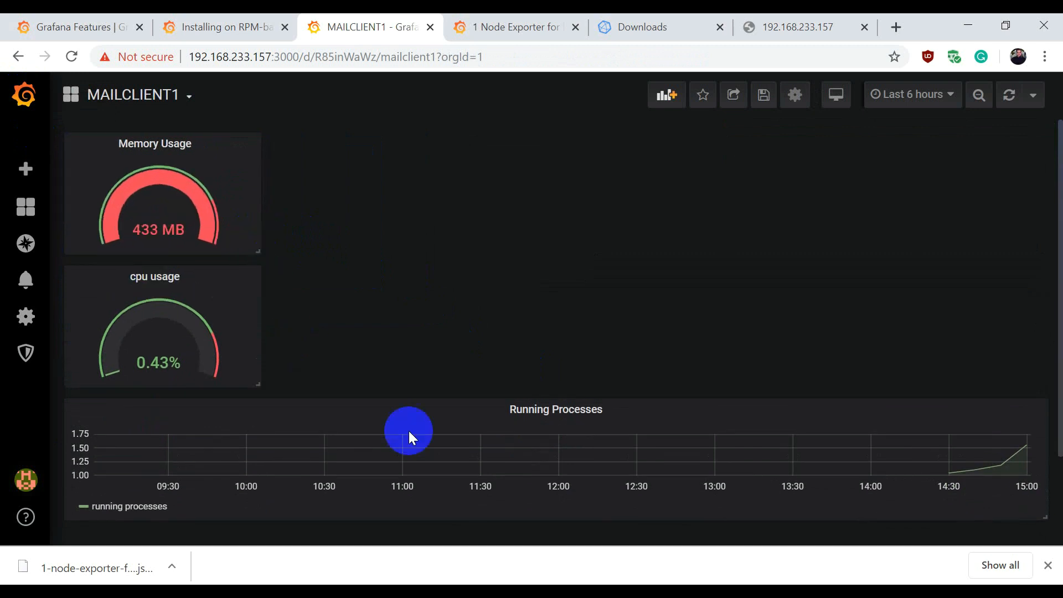
left_click_drag(410, 438, 460, 128)
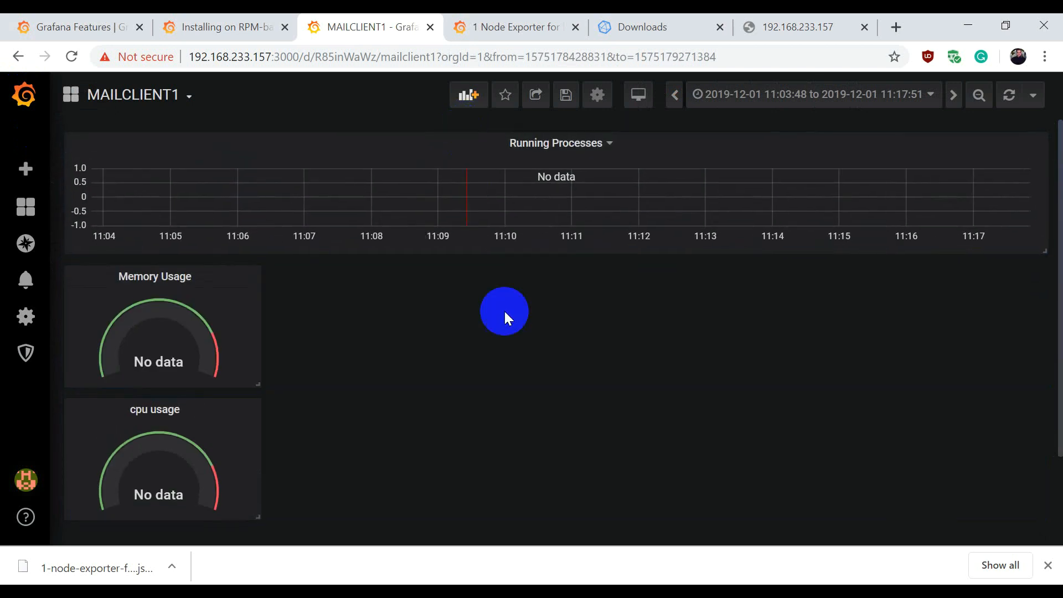
- Add a fourth panel with the Bar Gauge visualization and set its data source to InfluxDB
left_click(474, 102)
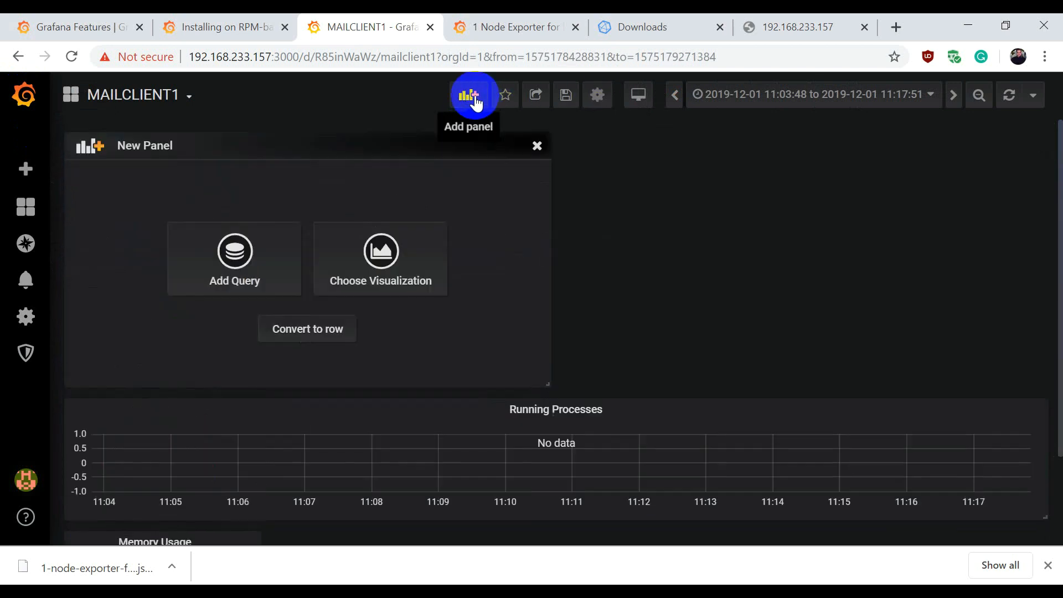
left_click(397, 261)
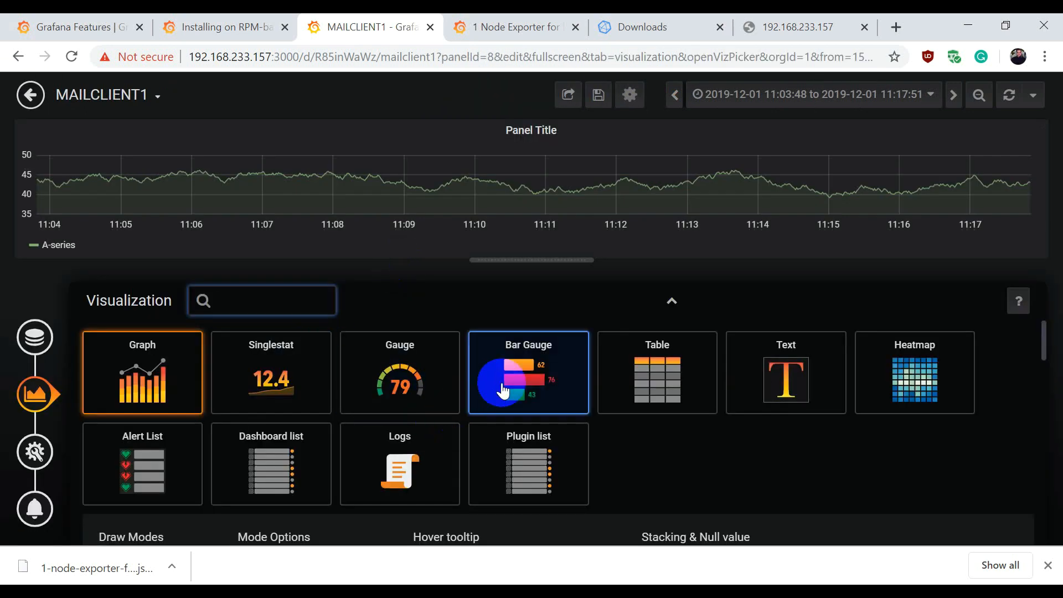
left_click(503, 391)
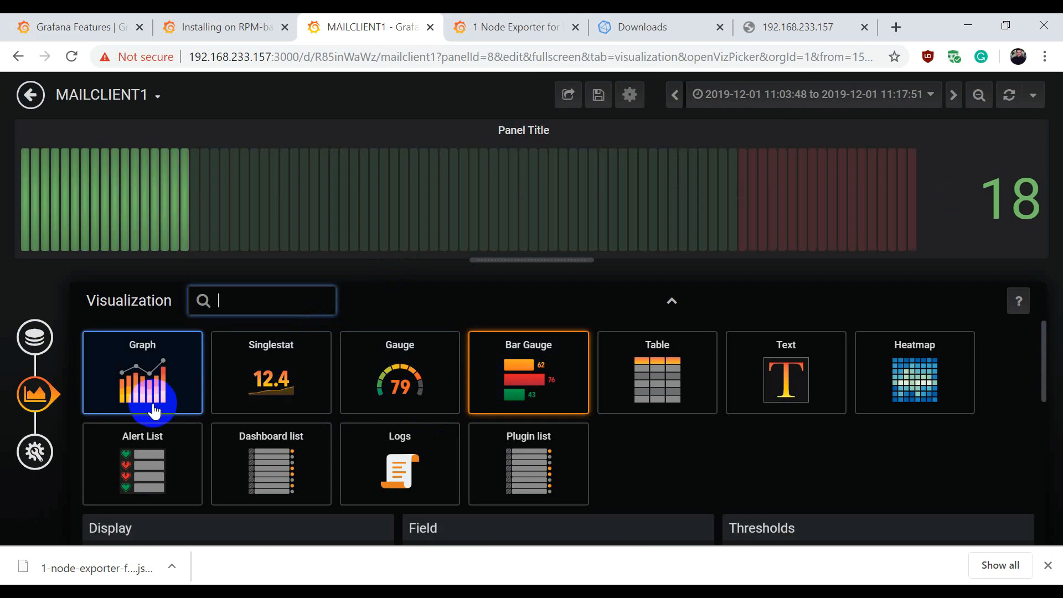
left_click(37, 337)
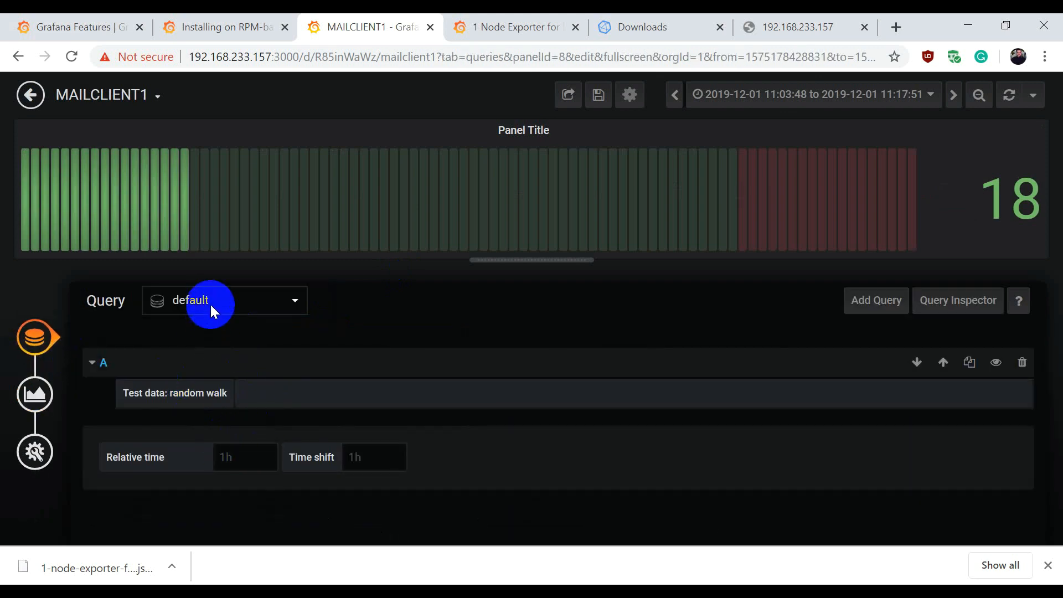
left_click(210, 303)
left_click(194, 351)
- Set query A to the disk measurement and filter it to the host mailclient1
left_click(272, 393)
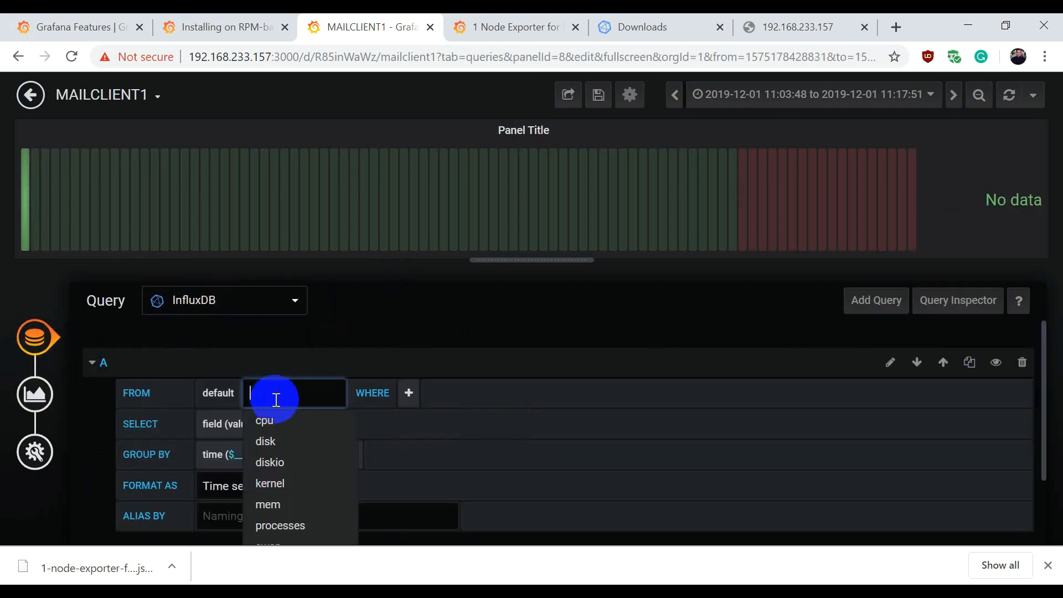
left_click(270, 442)
left_click(335, 395)
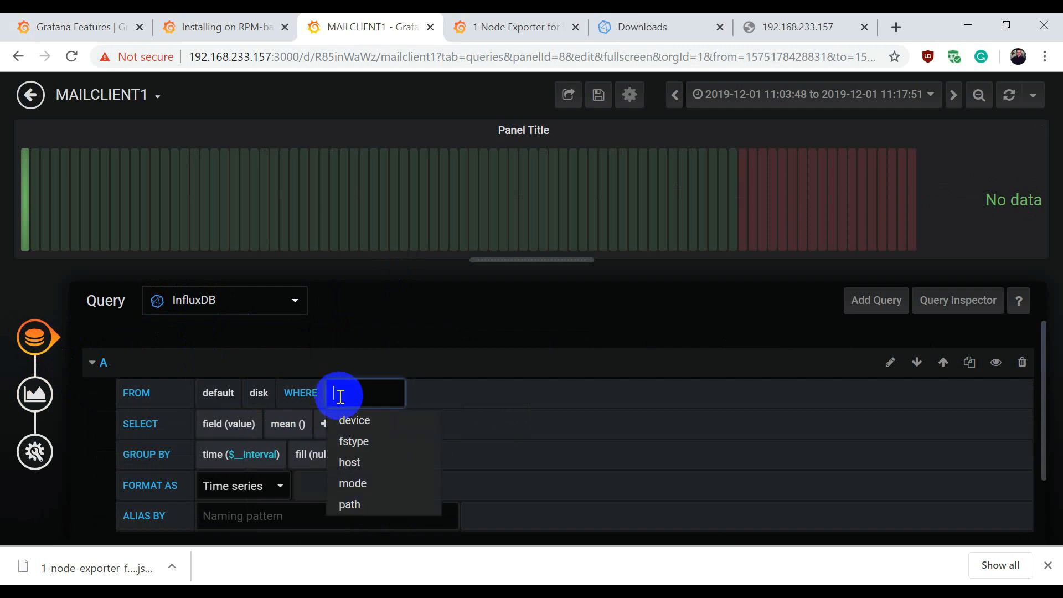
left_click(352, 462)
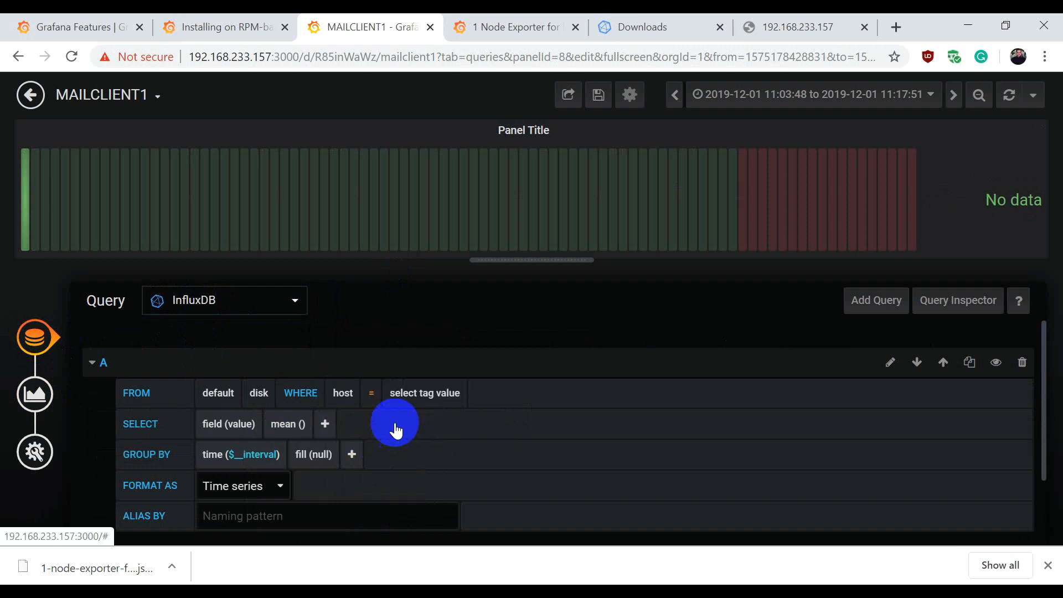
left_click(420, 393)
left_click(419, 436)
- Add a condition to query A that limits the device to sda1
left_click(461, 393)
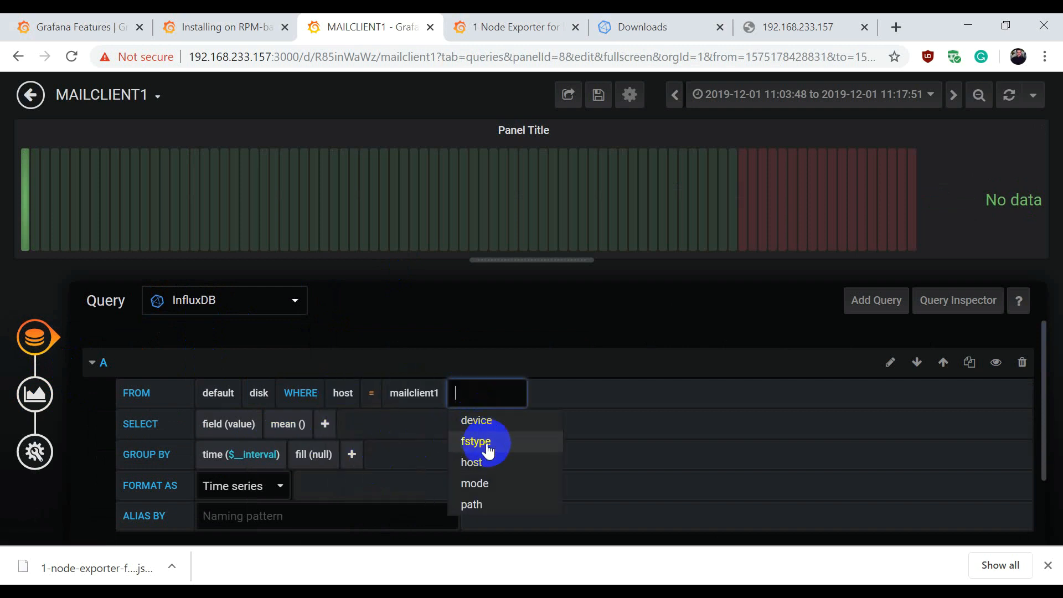
left_click(475, 420)
left_click(573, 394)
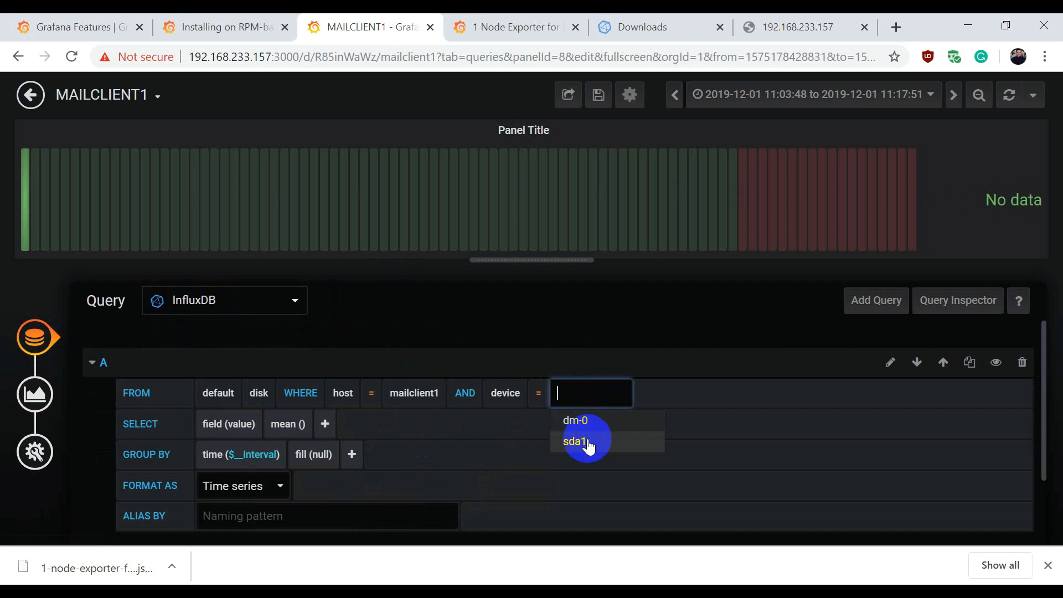
left_click(589, 446)
- Add a second device condition, dm-0, to query A
left_click(598, 394)
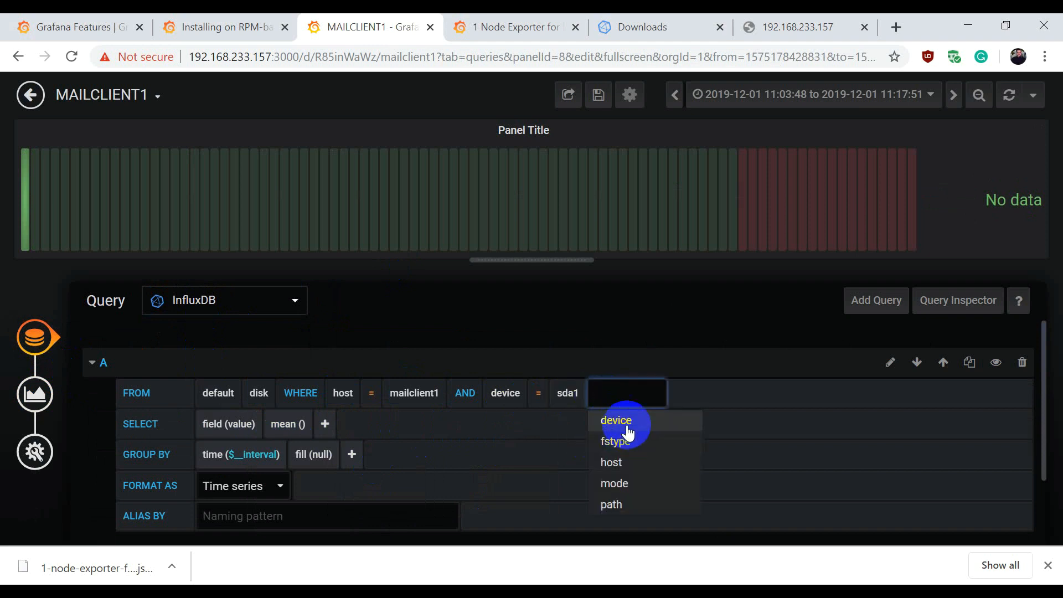
left_click(628, 426)
left_click(707, 395)
left_click(718, 423)
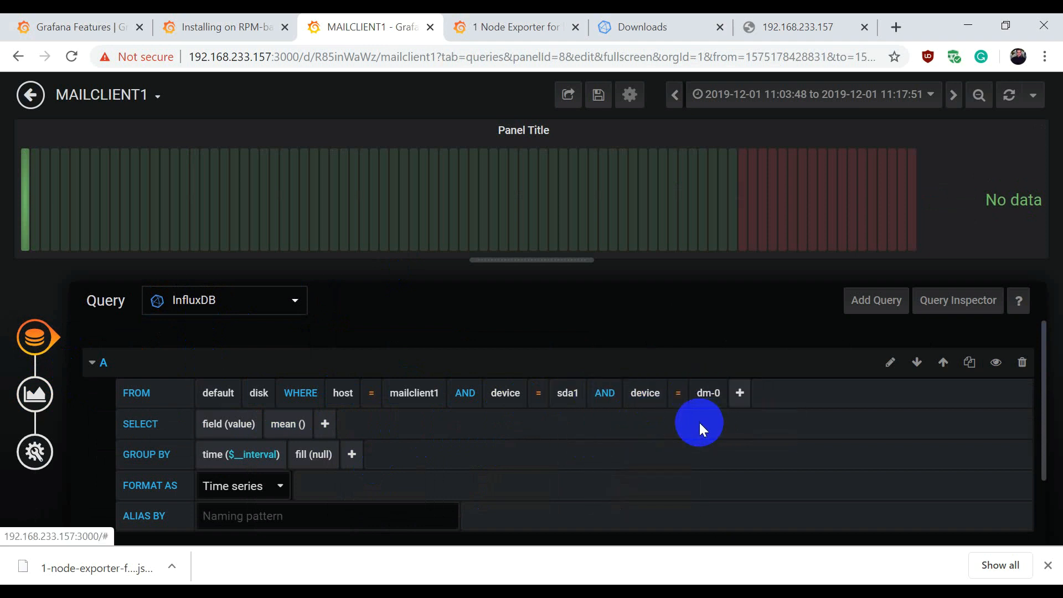
- Select the used field in query A and group its results by a 10m time interval
left_click(229, 424)
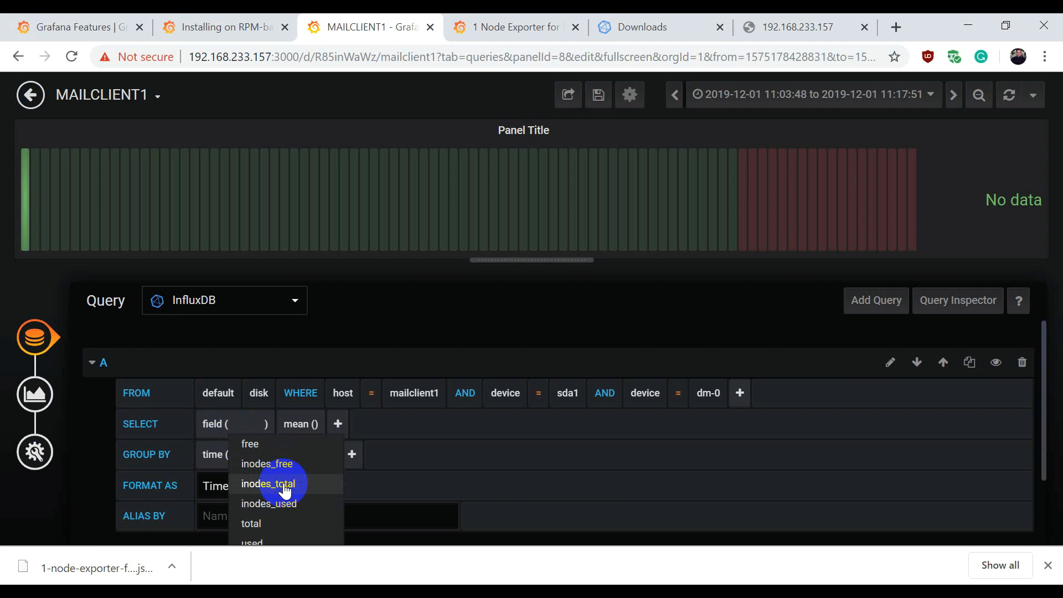
scroll(271, 459, "down", 2)
left_click(261, 453)
left_click(265, 366)
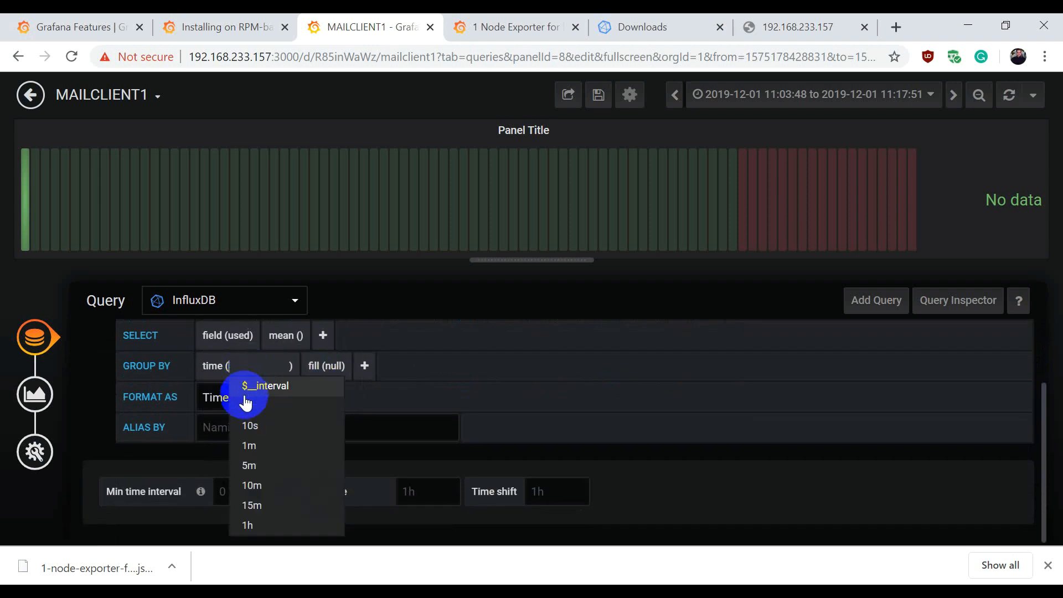
left_click(256, 485)
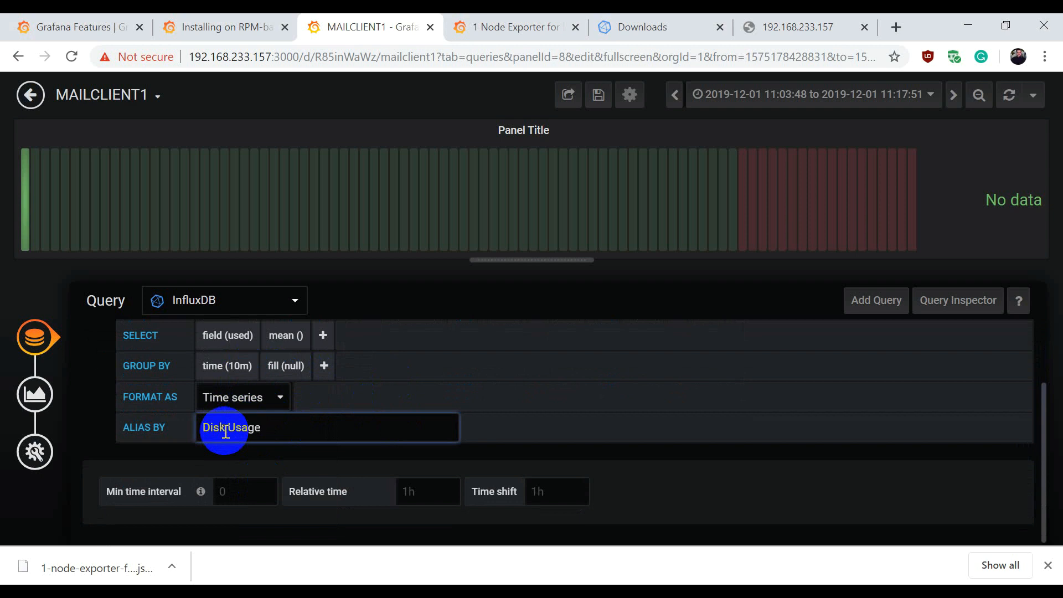
- Set the alias of query A to "/"
key("BackSpace")
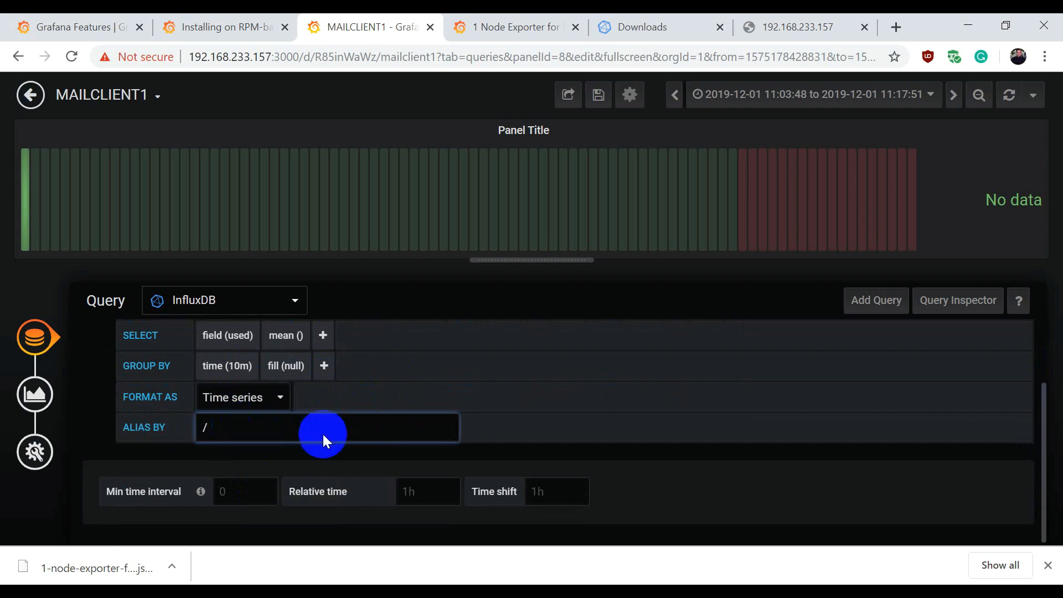
left_click(619, 451)
- Remove the dm-0 device condition from query A, leaving sda1 as its only device filter
scroll(514, 407, "up", 2)
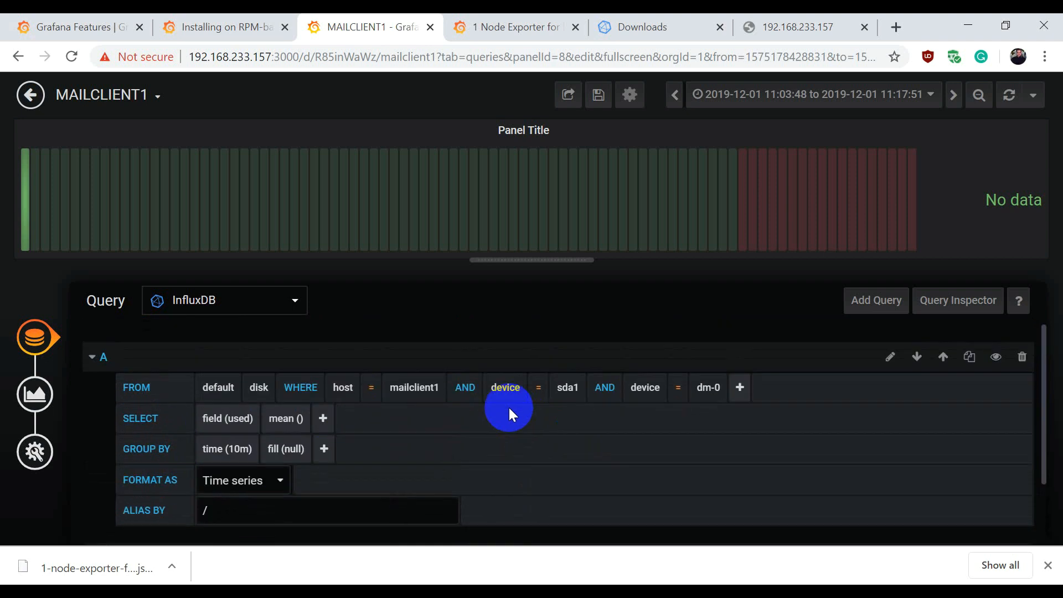
left_click(649, 387)
left_click(667, 431)
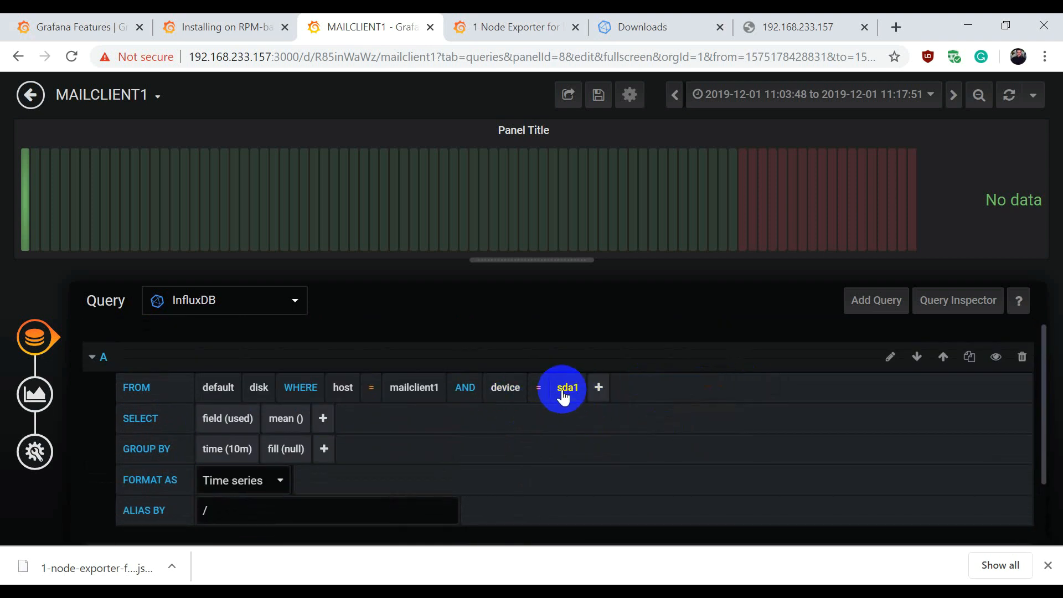
left_click(238, 419)
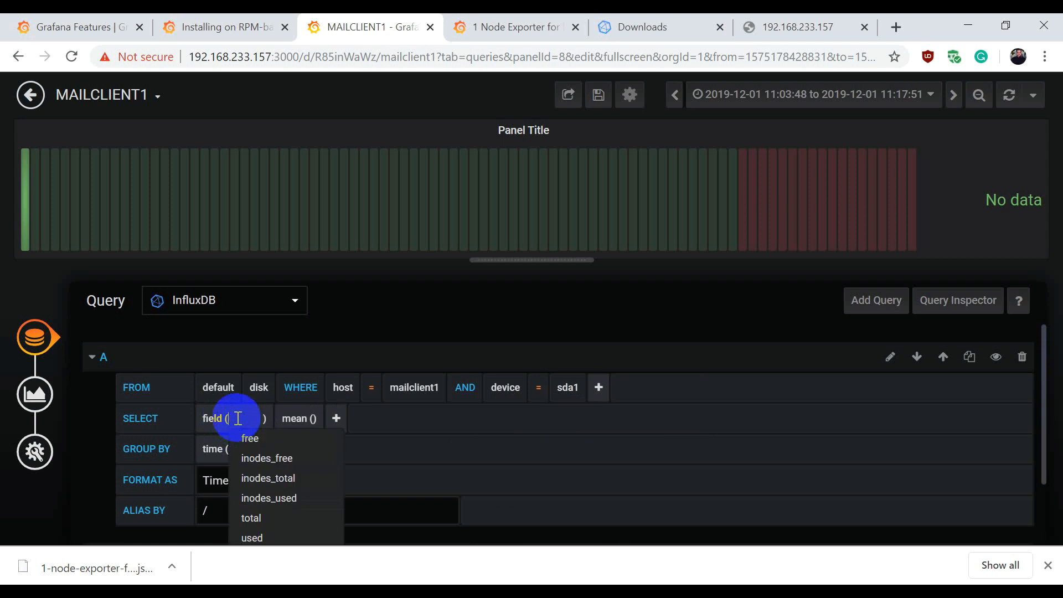
left_click(328, 338)
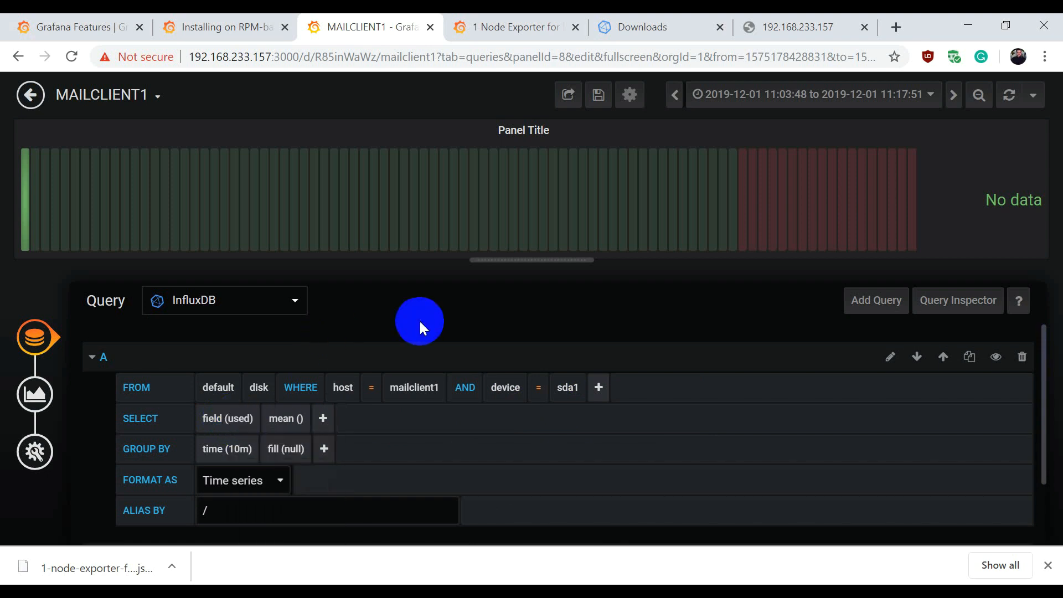
scroll(420, 327, "down", 2)
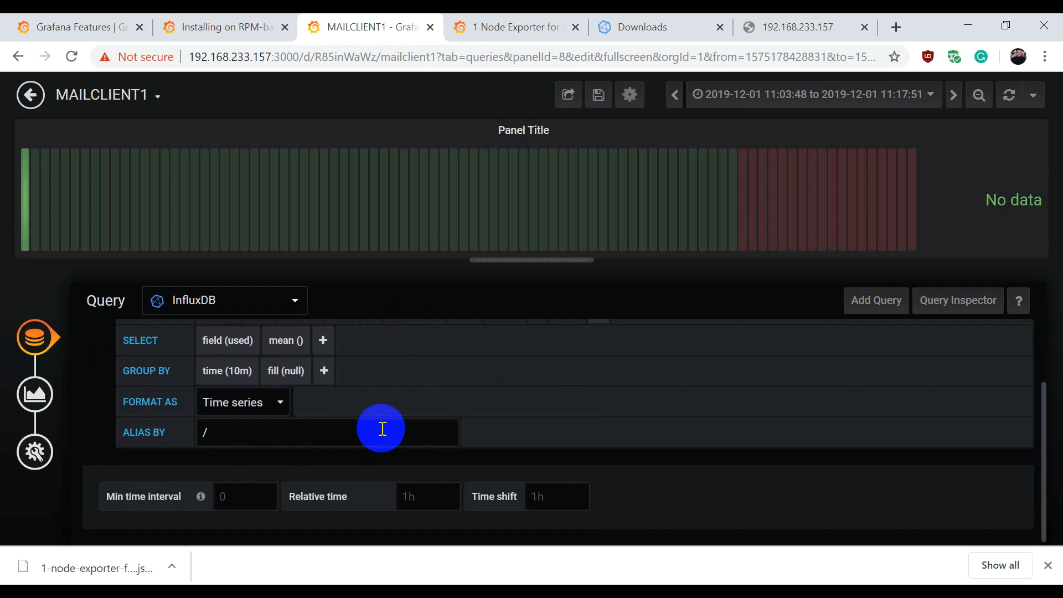
scroll(381, 429, "up", 2)
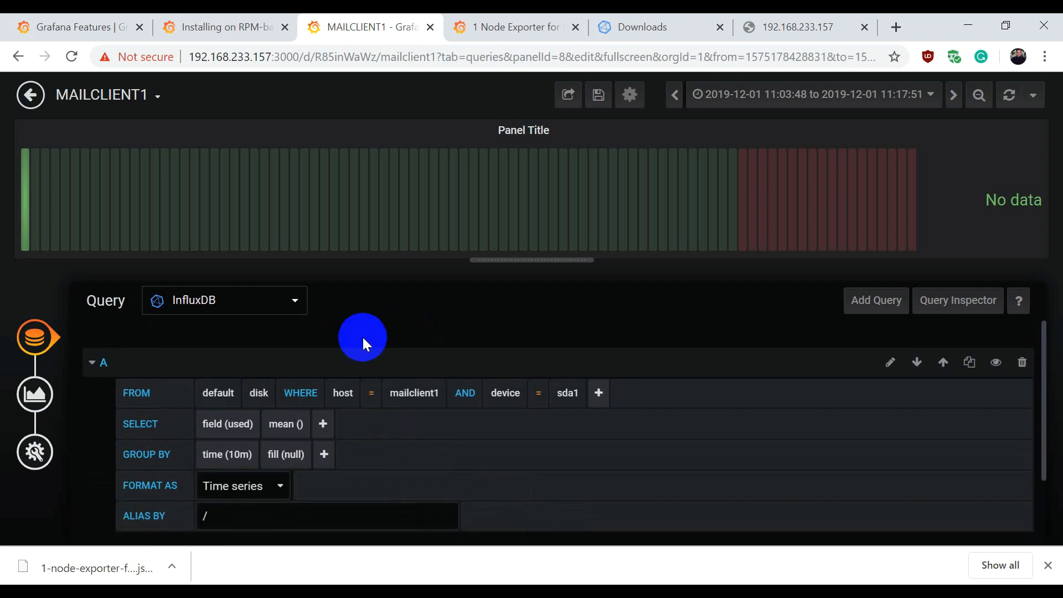
- Set the bar gauge's field unit to one from the Data (Metric) category
left_click(37, 395)
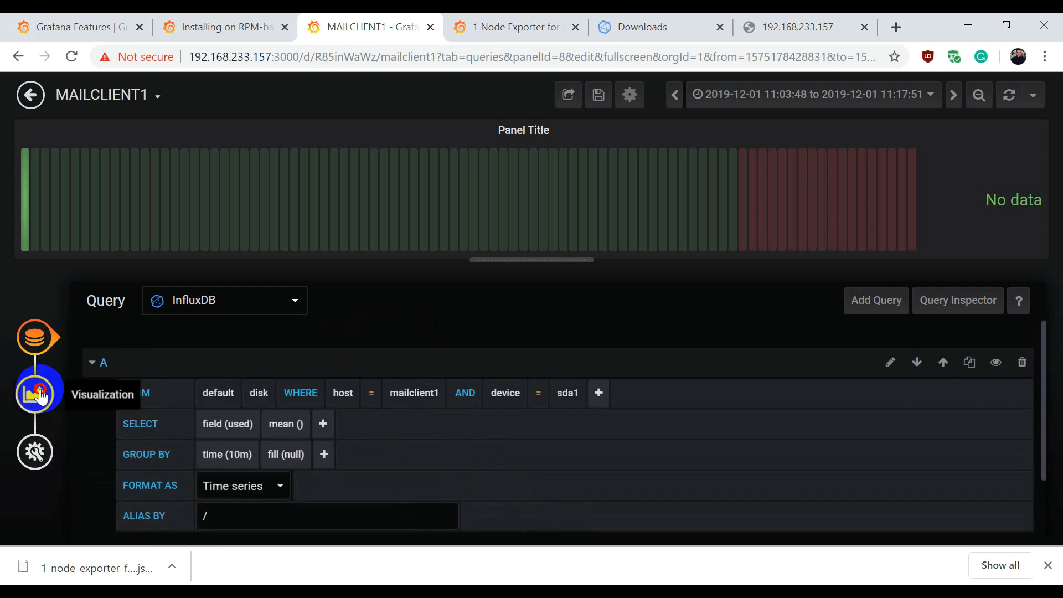
scroll(609, 410, "down", 2)
left_click(520, 343)
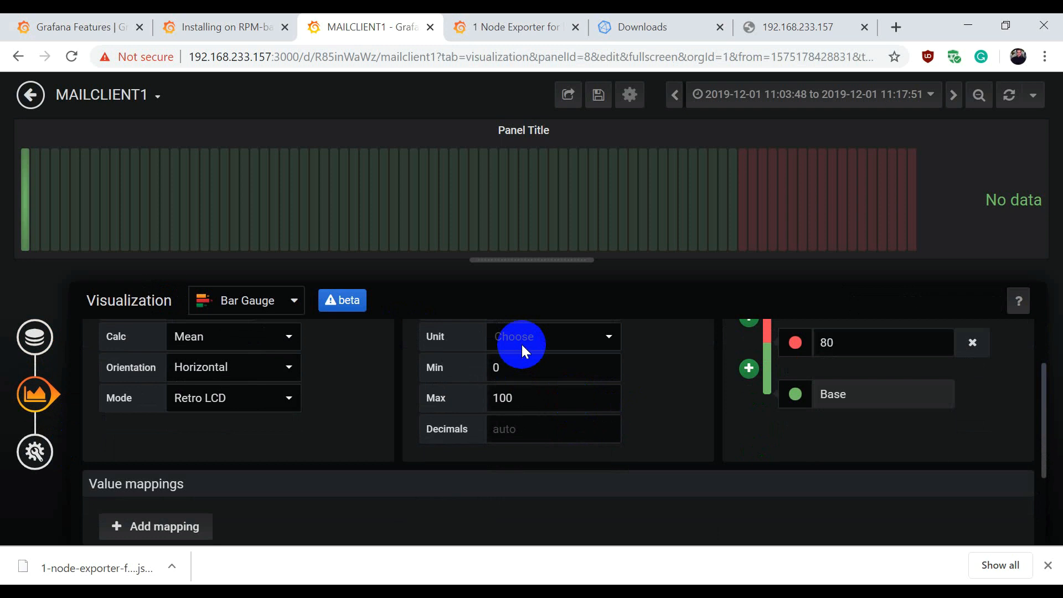
left_click(517, 419)
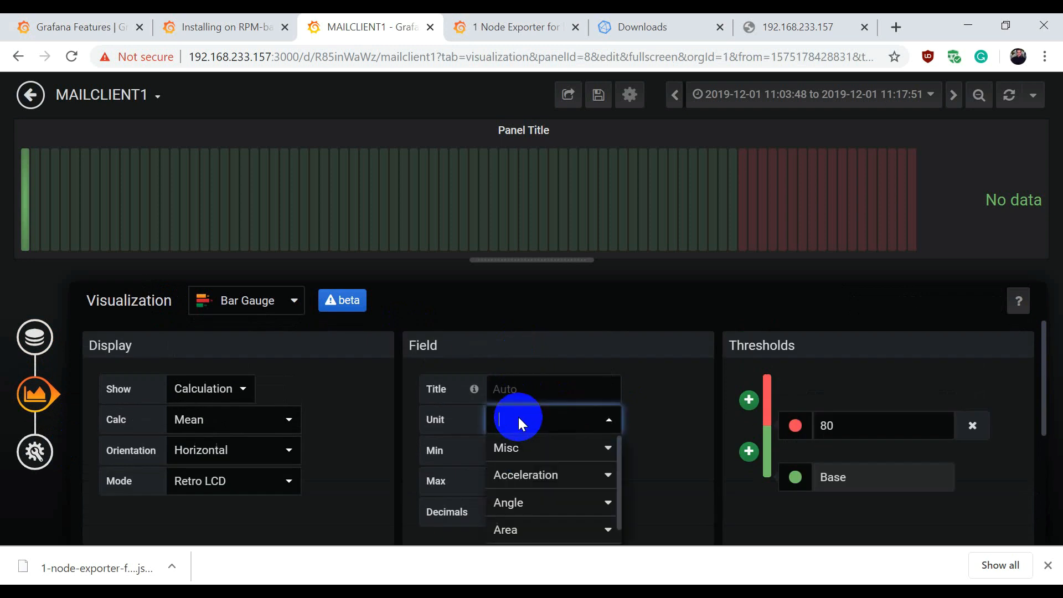
scroll(576, 465, "down", 3)
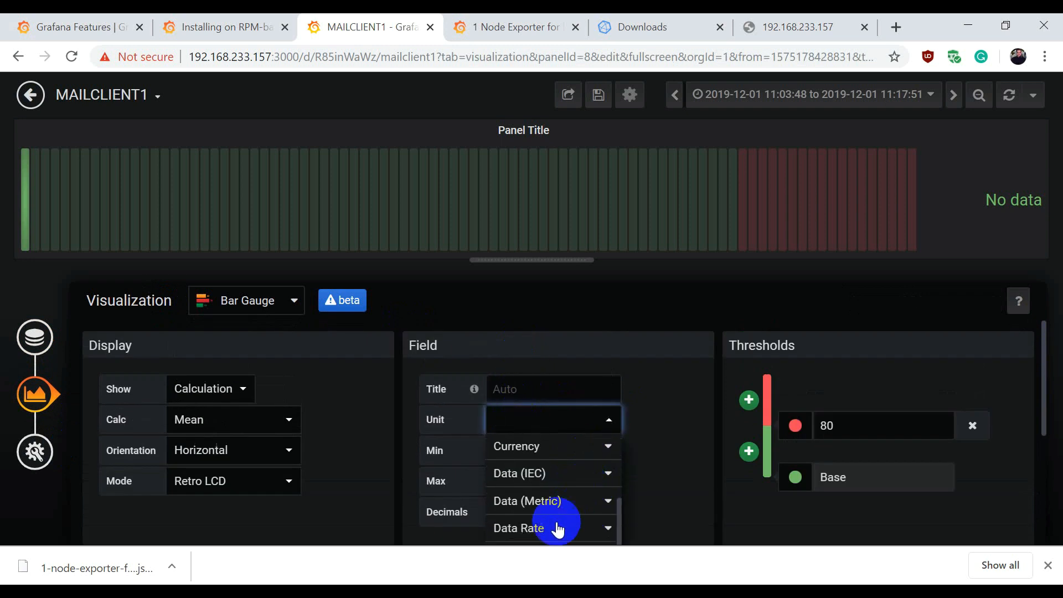
left_click(550, 532)
scroll(550, 531, "down", 2)
scroll(766, 505, "down", 3)
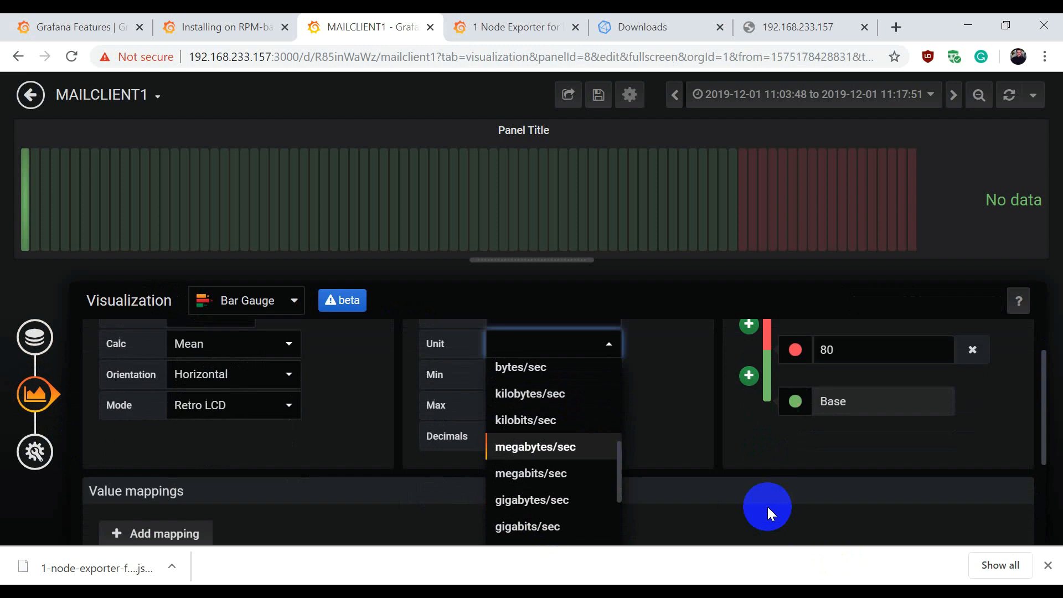
scroll(523, 401, "up", 5)
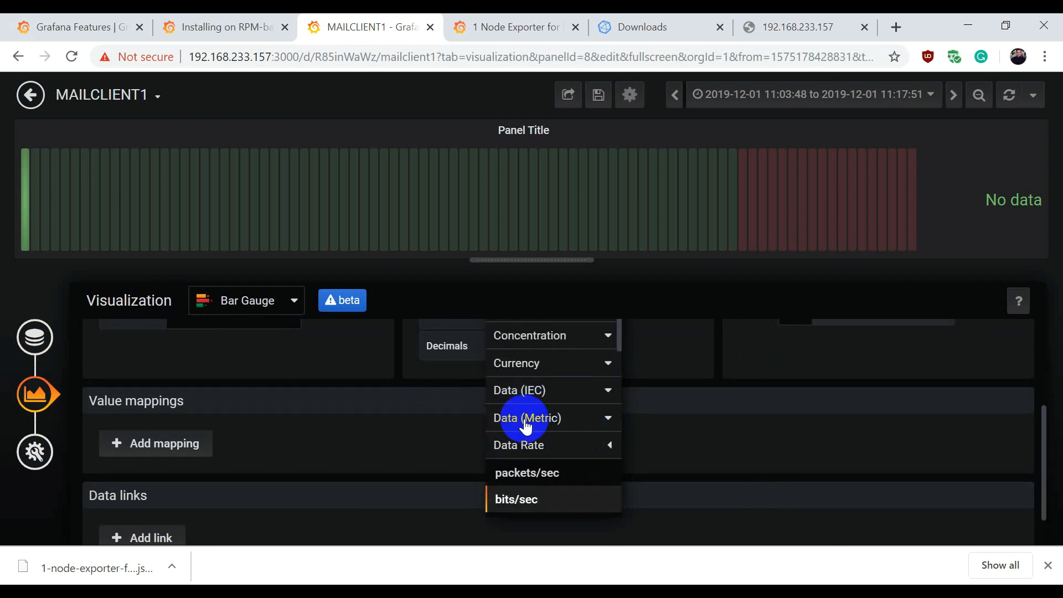
left_click(552, 426)
left_click(513, 473)
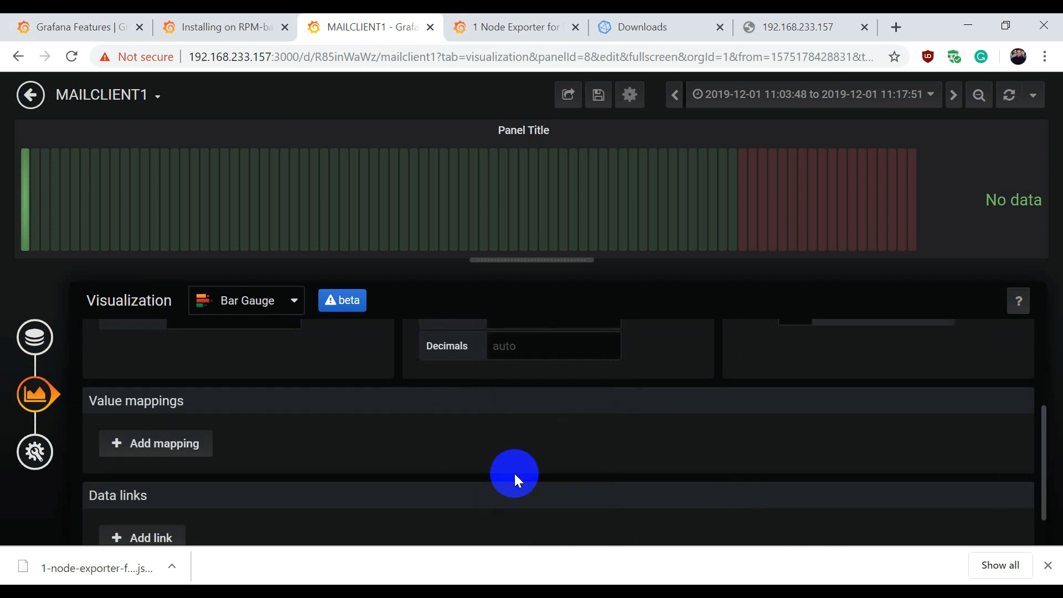
- Title the bar gauge panel "Disk Usage"
left_click(34, 448)
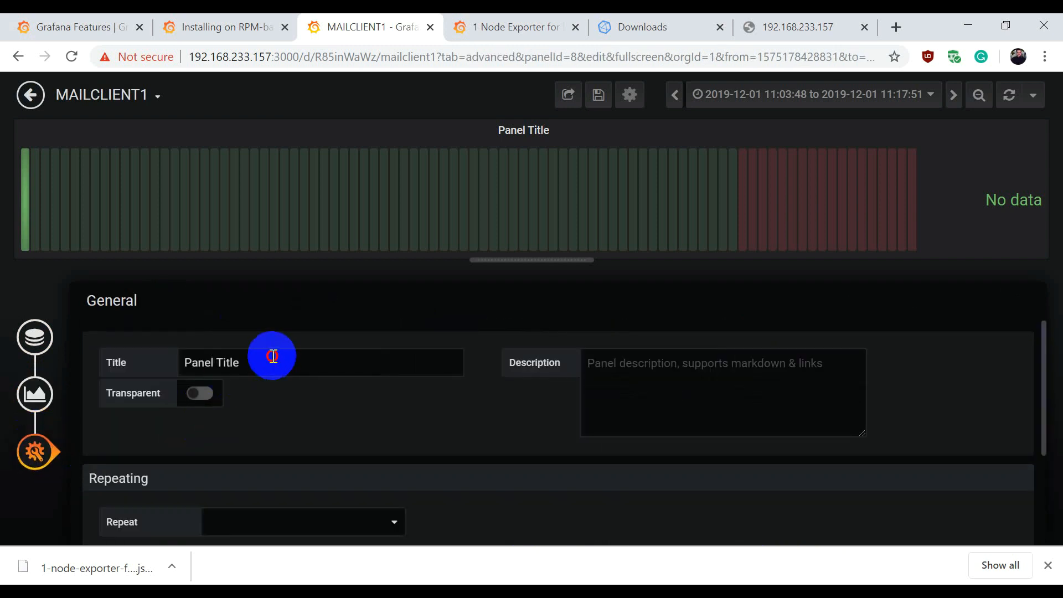
left_click_drag(271, 356, 134, 366)
type("Disk Usage")
- Add a second query, B, to the Disk Usage panel and set its measurement to disk
left_click(34, 337)
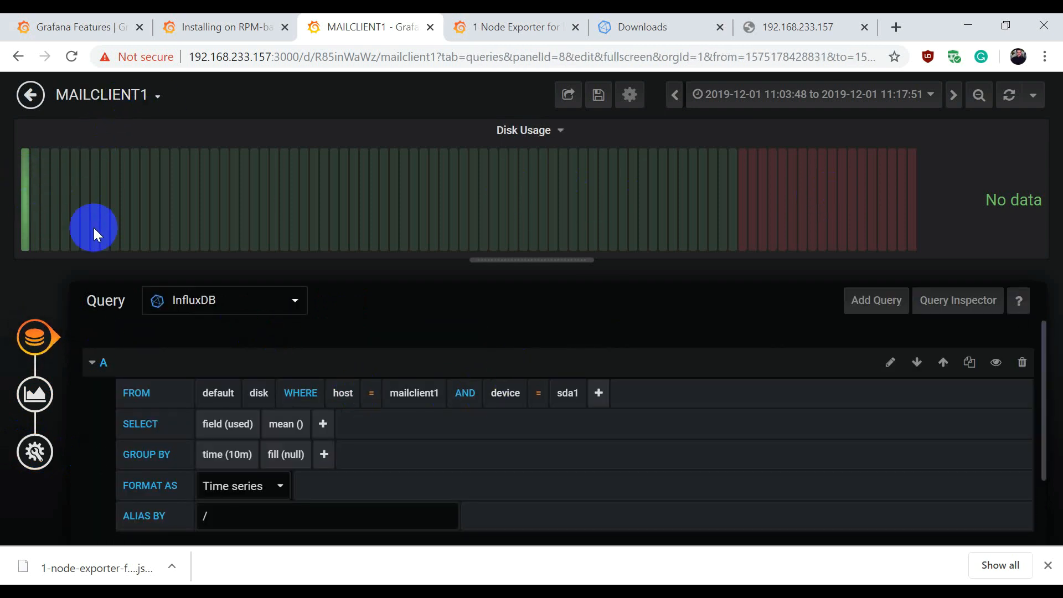
left_click(863, 316)
scroll(676, 346, "down", 3)
left_click(275, 416)
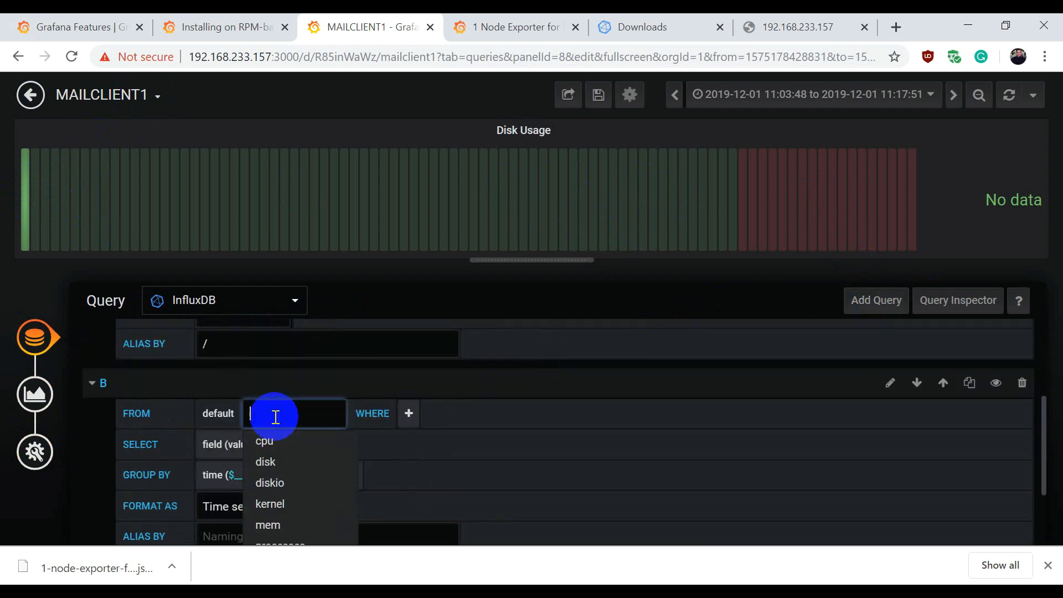
left_click(278, 466)
left_click(336, 415)
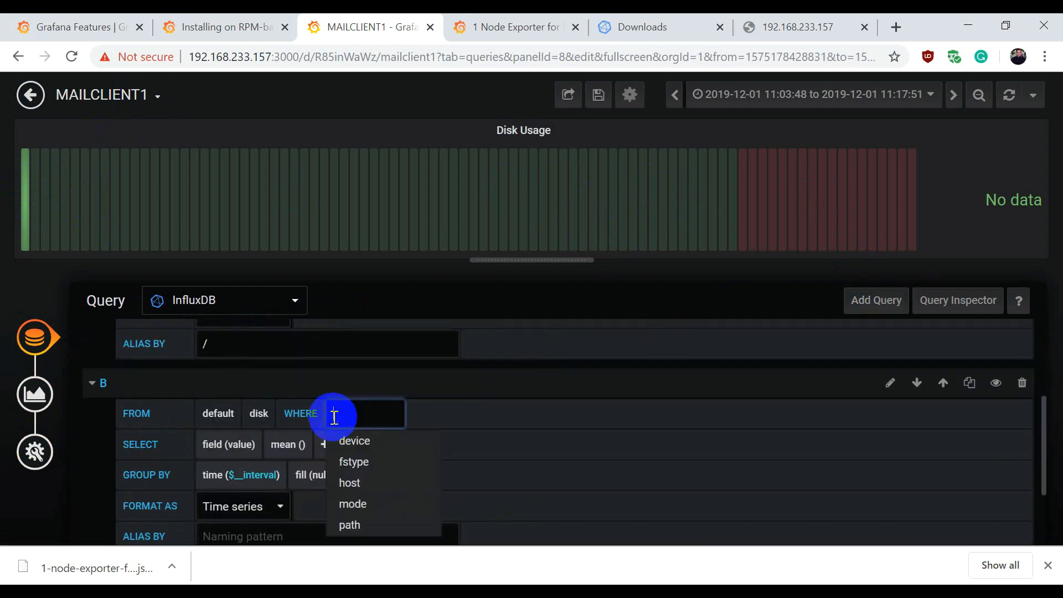
left_click(354, 441)
left_click(356, 417)
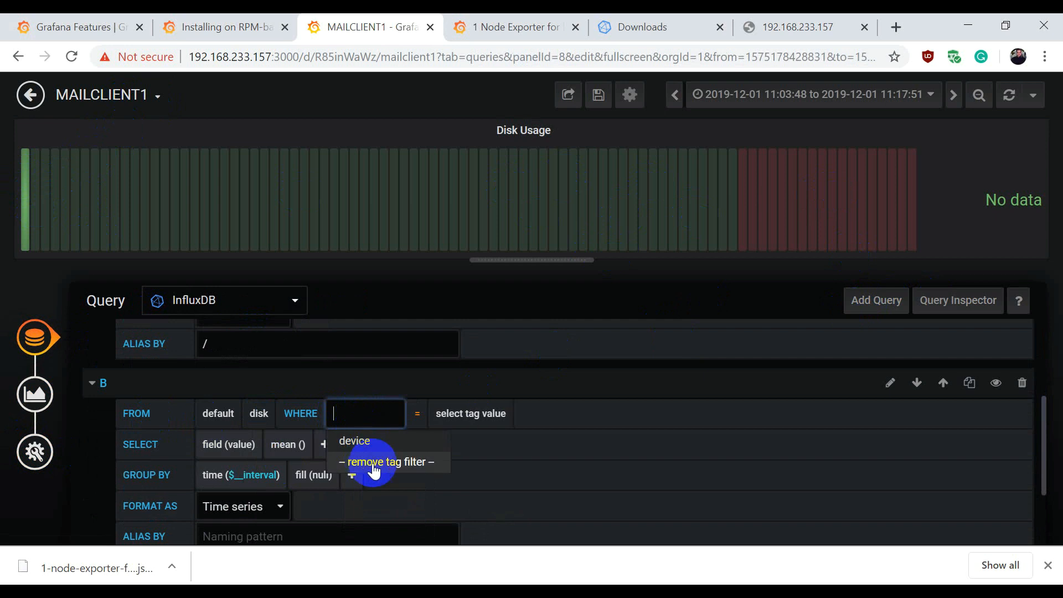
left_click(373, 462)
- Filter query B to the host mailclient1 and the device dm-0
left_click(336, 415)
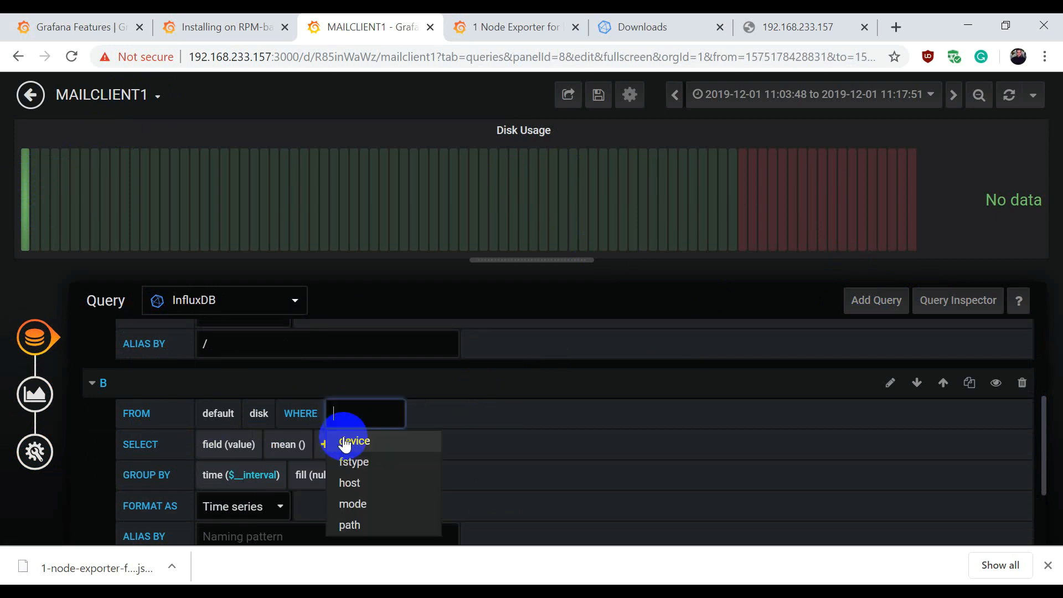
left_click(350, 483)
left_click(413, 414)
left_click(423, 461)
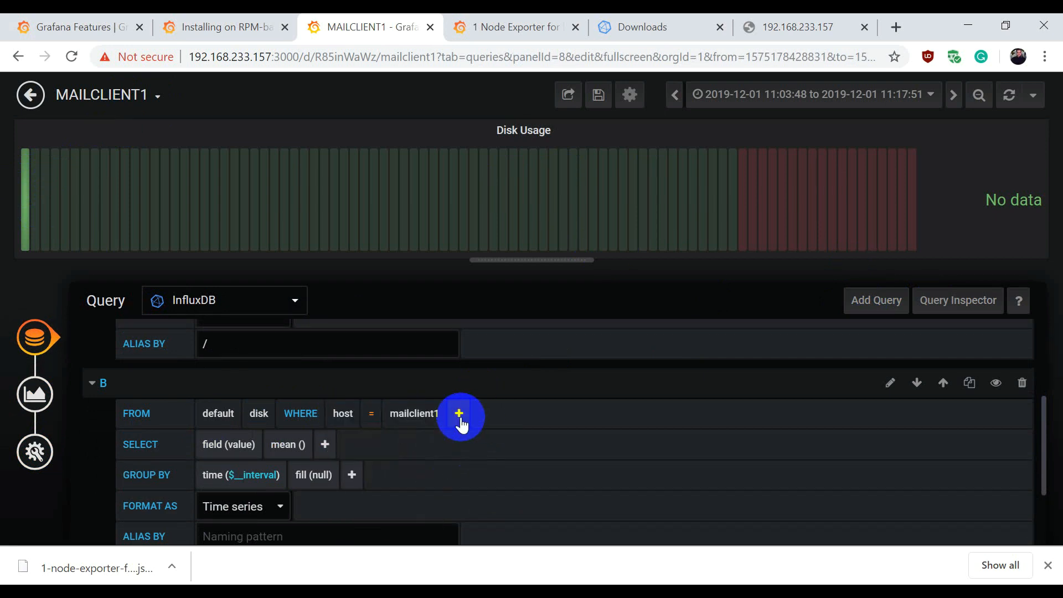
left_click(458, 414)
left_click(477, 440)
left_click(567, 414)
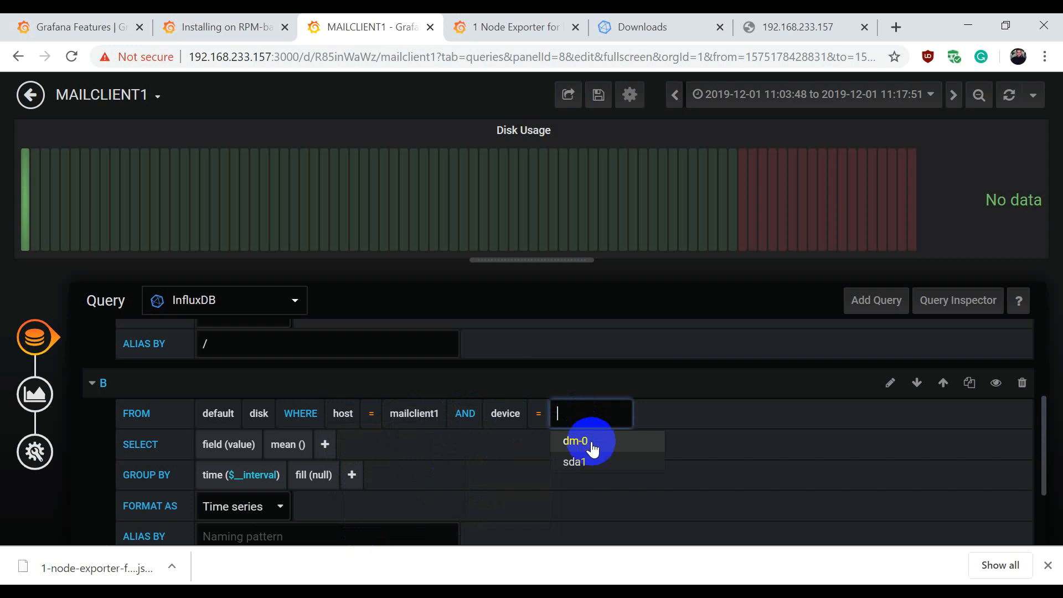
left_click(576, 441)
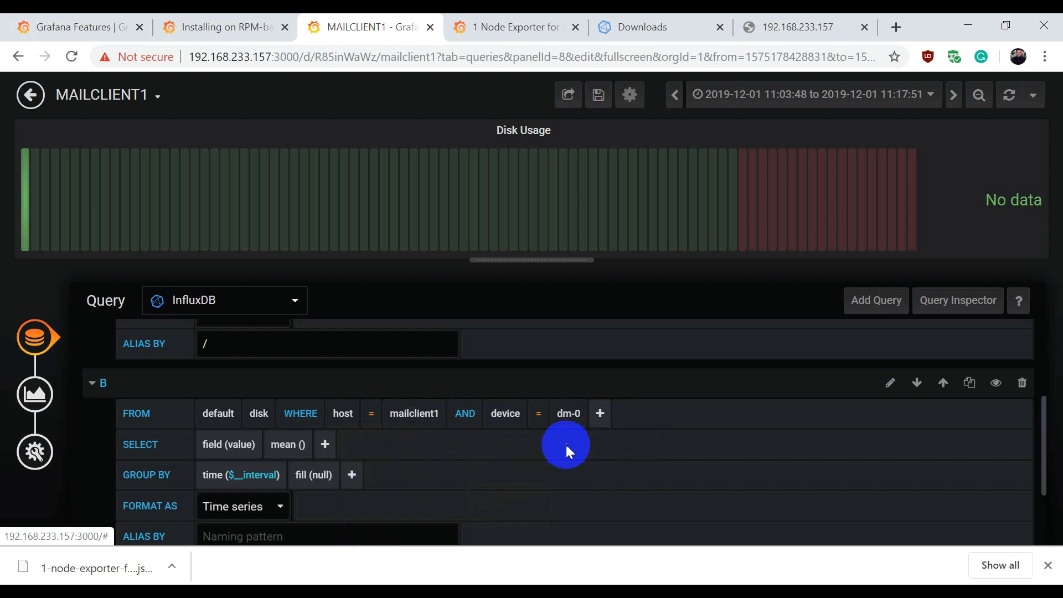
- Select the used field in query B and group its results by a 10s time interval
left_click(243, 444)
scroll(248, 443, "down", 2)
left_click(260, 452)
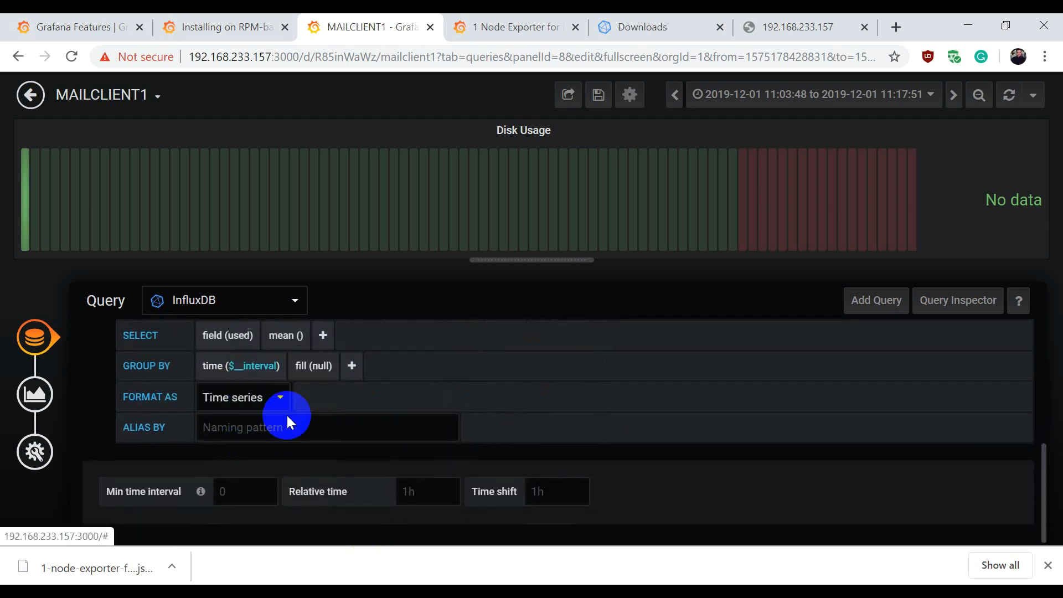
left_click(238, 370)
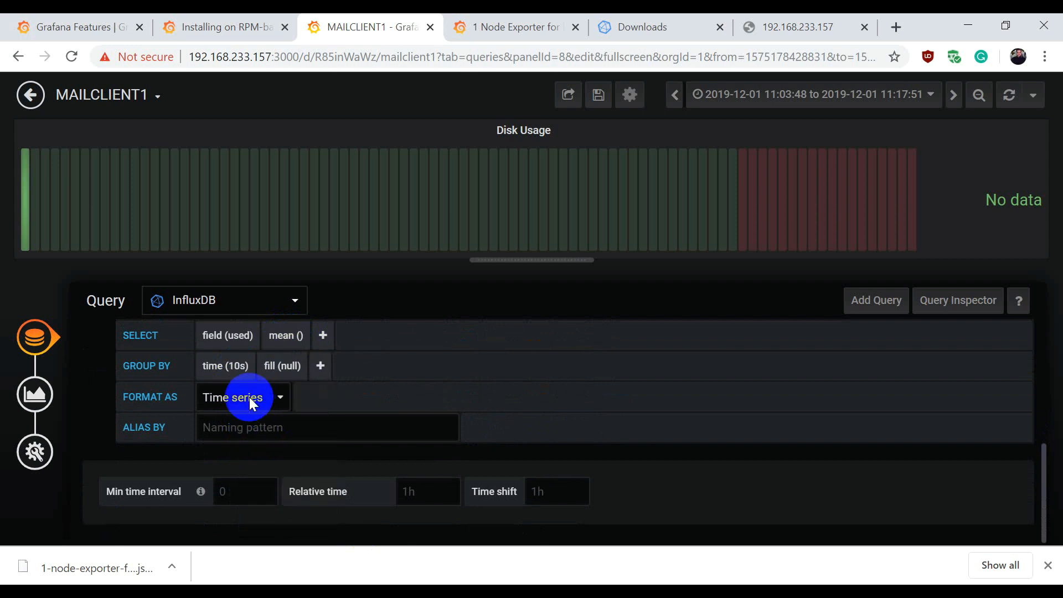
- Set the alias of query B in the Disk Usage panel to "/"
left_click(238, 431)
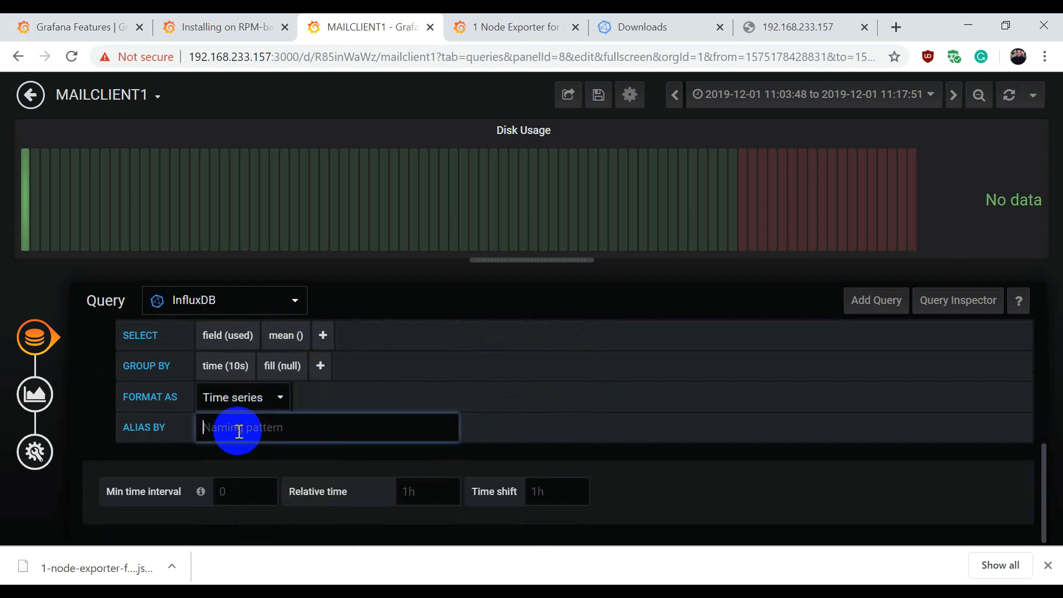
type("/")
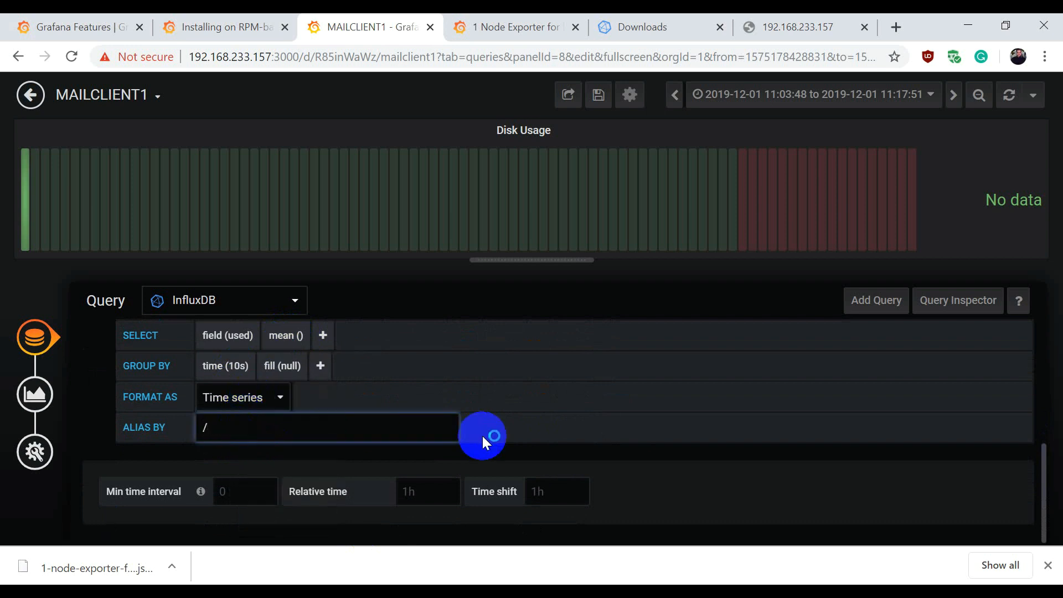
left_click(516, 450)
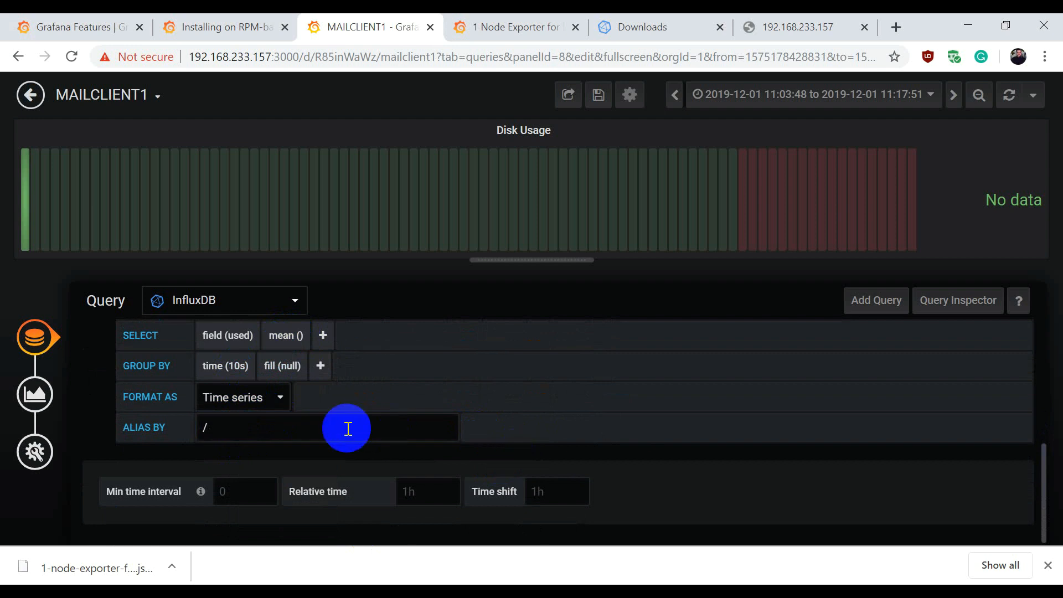
scroll(347, 428, "up", 1)
scroll(347, 428, "up", 1)
scroll(346, 427, "down", 1)
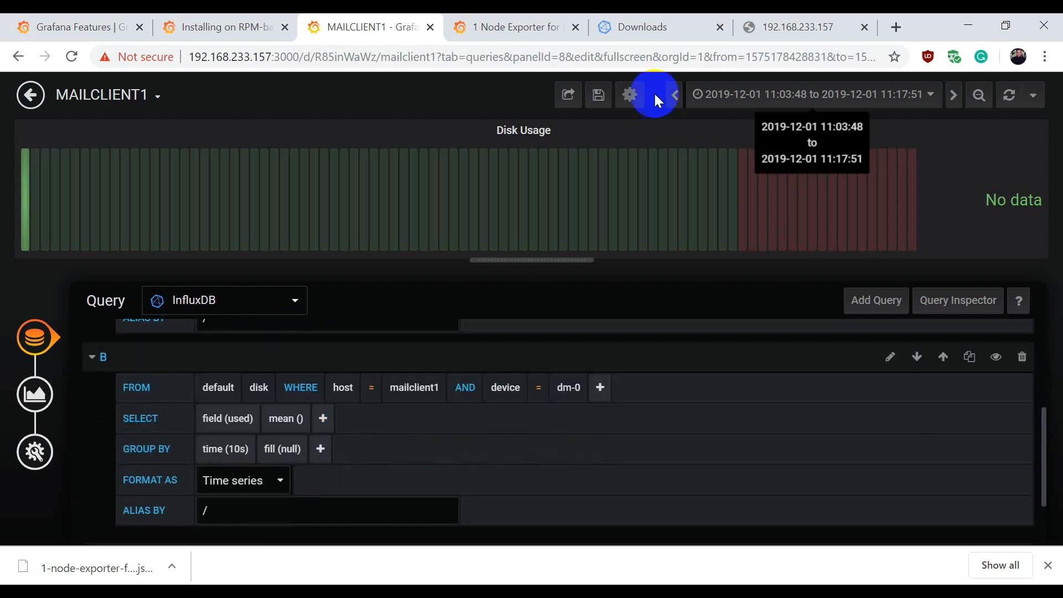
- Save the dashboard and return from the panel editor to the MAILCLIENT1 dashboard to review its panels
left_click(600, 97)
left_click(483, 326)
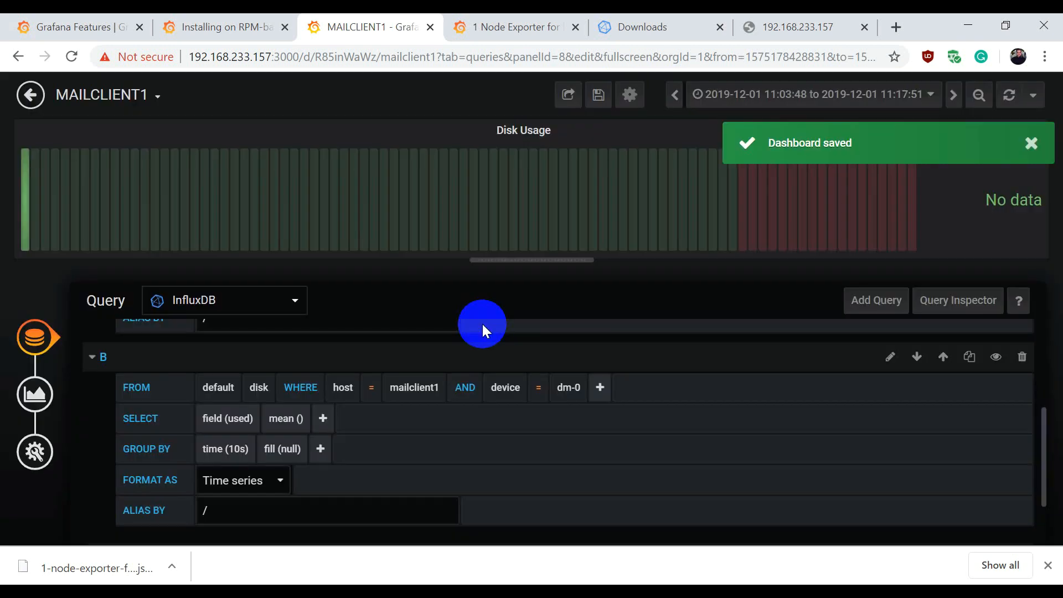
left_click(28, 95)
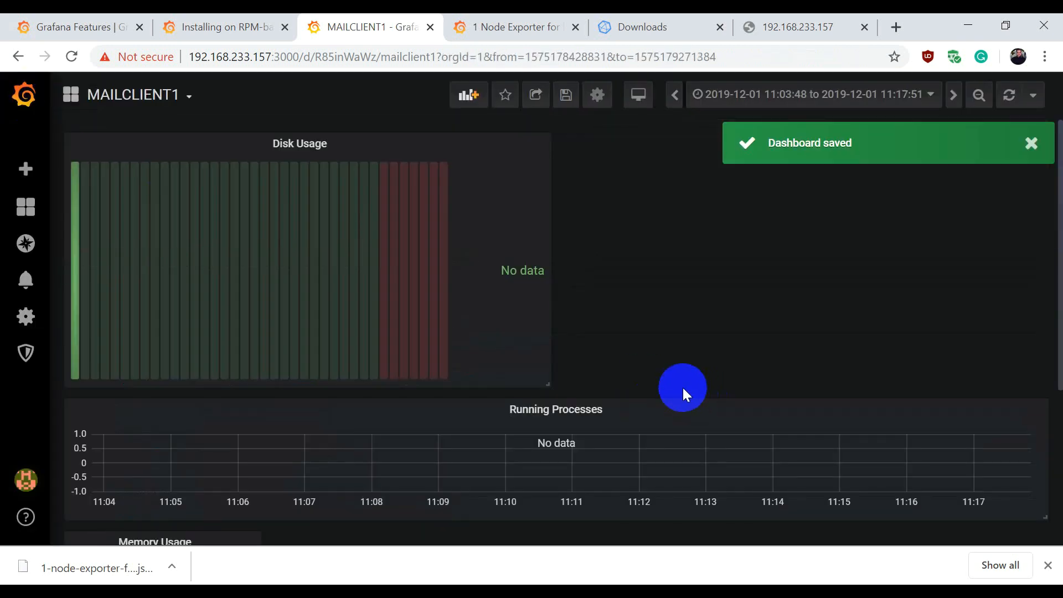
scroll(681, 387, "down", 4)
scroll(407, 427, "up", 1)
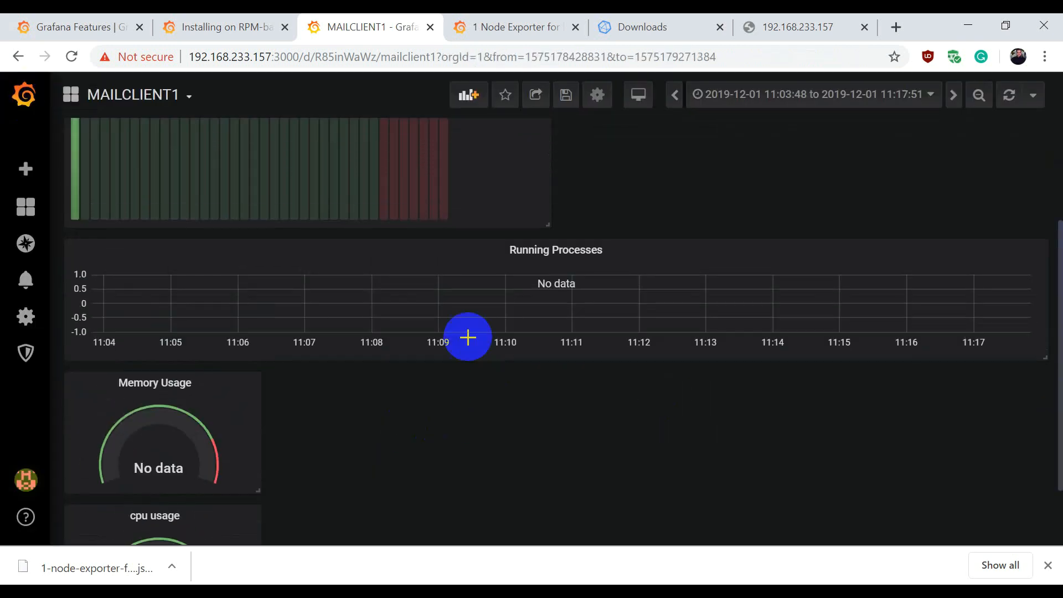
scroll(381, 384, "down", 1)
scroll(252, 460, "up", 4)
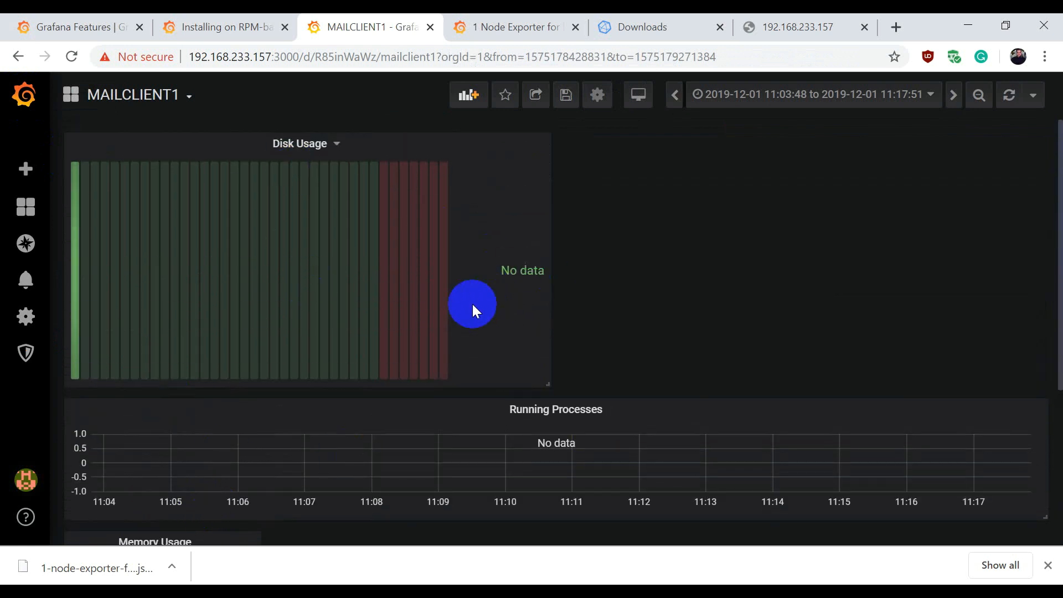
- Switch to the baymax terminal, ping mailclient1 to test connectivity, and stop the ping
mouse_move(89, 591)
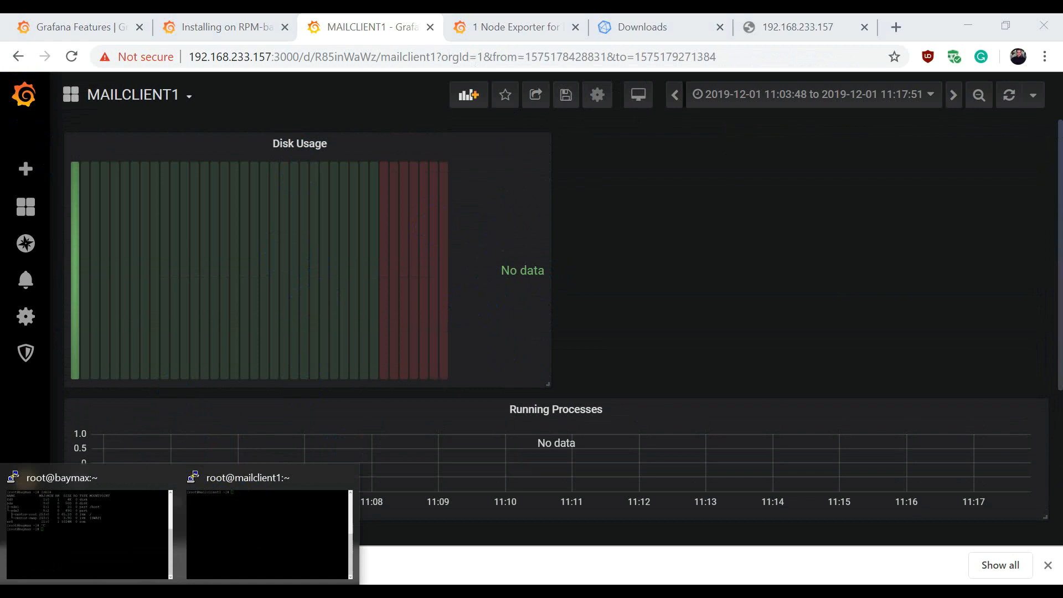
left_click(119, 557)
type("ping ")
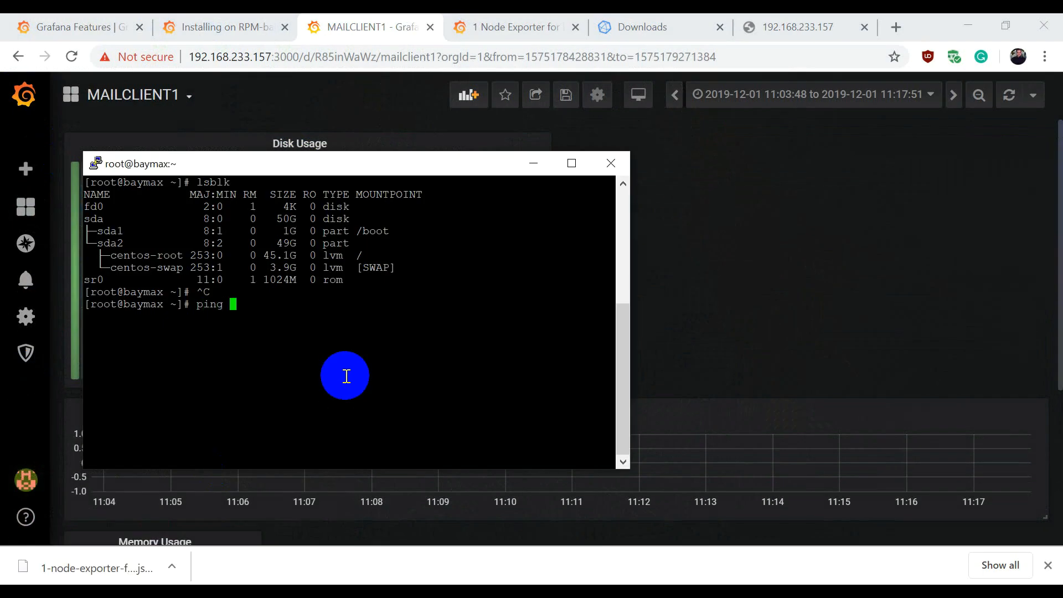
type("mailclient1")
key("Return")
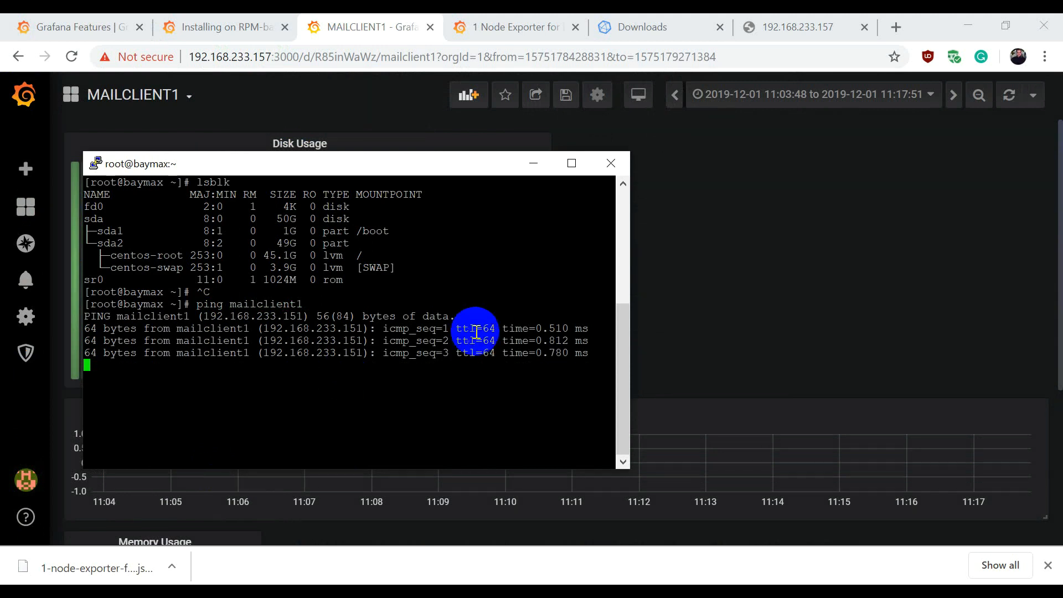
key("ctrl+c")
left_click(532, 166)
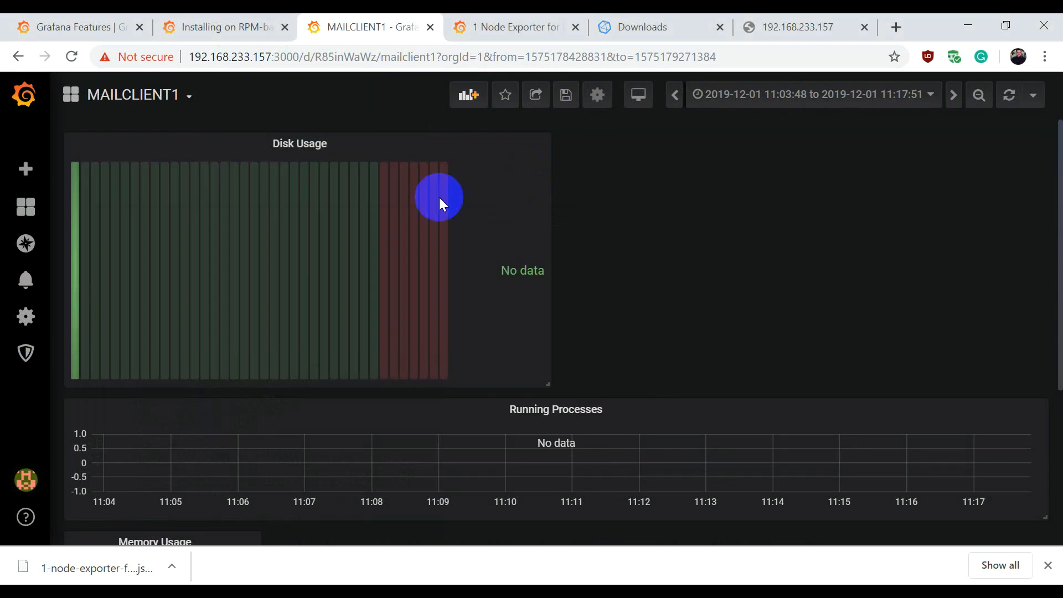
- Reload the MAILCLIENT1 dashboard page in the browser and check whether its panels receive data
left_click(78, 56)
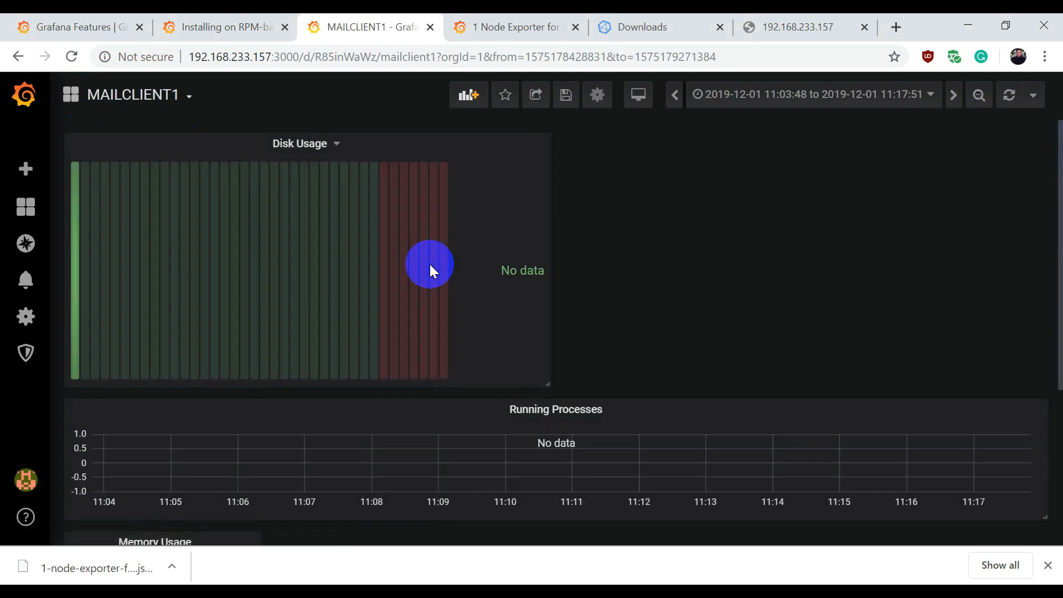
scroll(430, 264, "down", 4)
scroll(430, 264, "up", 3)
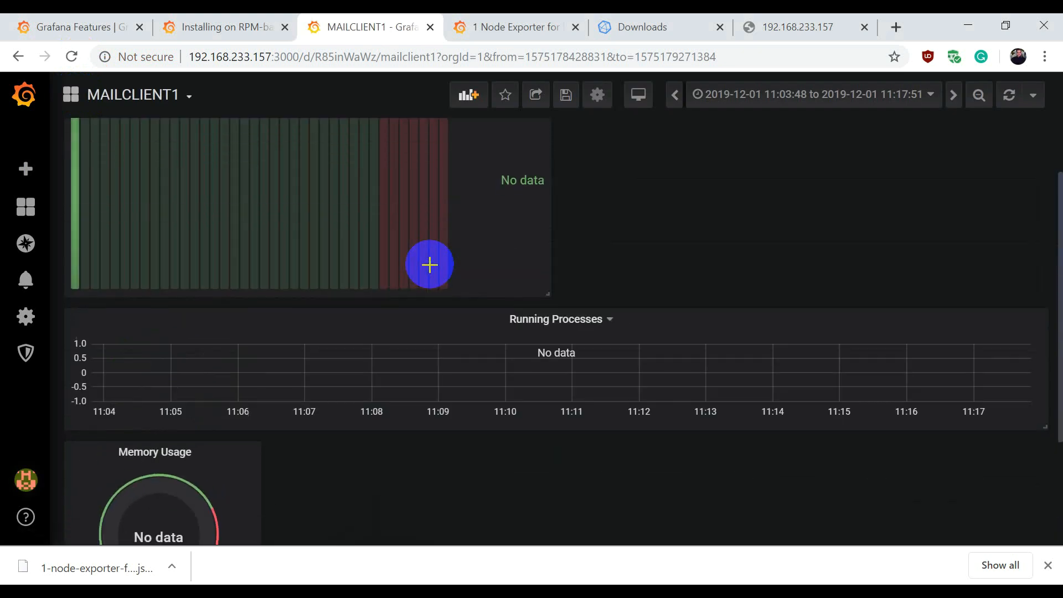
scroll(429, 264, "down", 3)
scroll(429, 264, "up", 5)
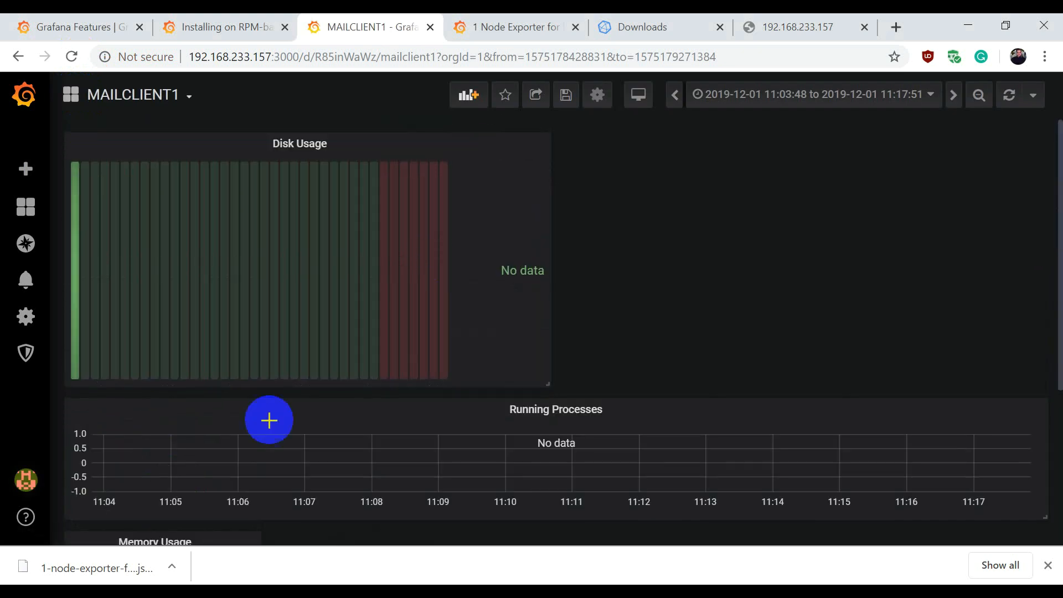
- Switch to the mailclient1 terminal, ping baymax to test connectivity, and stop the ping
left_click(179, 593)
left_click(281, 537)
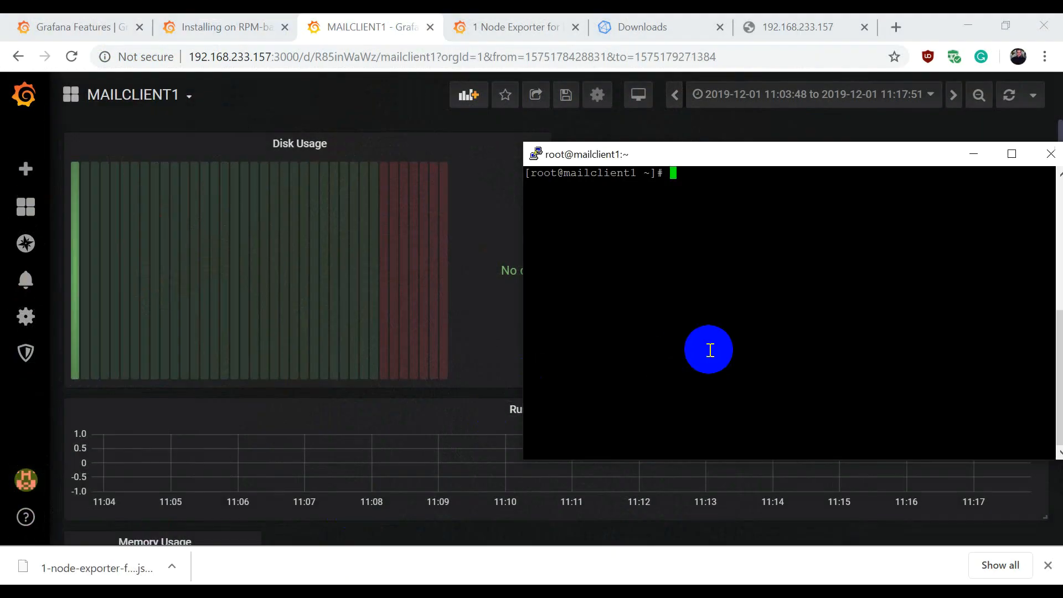
key("Return")
key("Return")
key("Return")
type("syste")
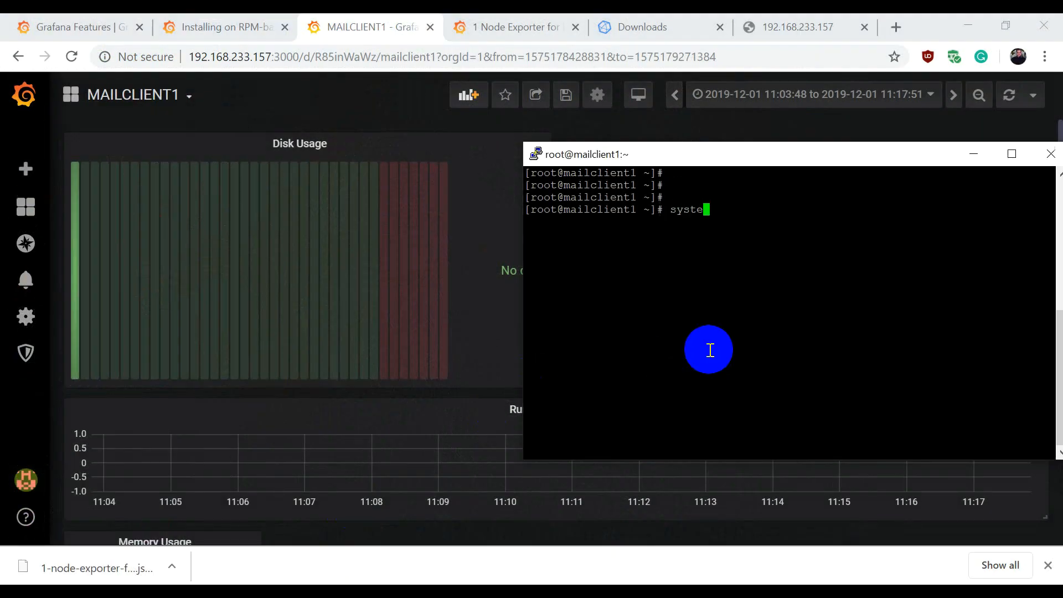
key("BackSpace")
key("BackSpace")
key("BackSpace")
key("BackSpace")
key("BackSpace")
type("op")
key("BackSpace")
key("BackSpace")
type("ping baymax")
key("Return")
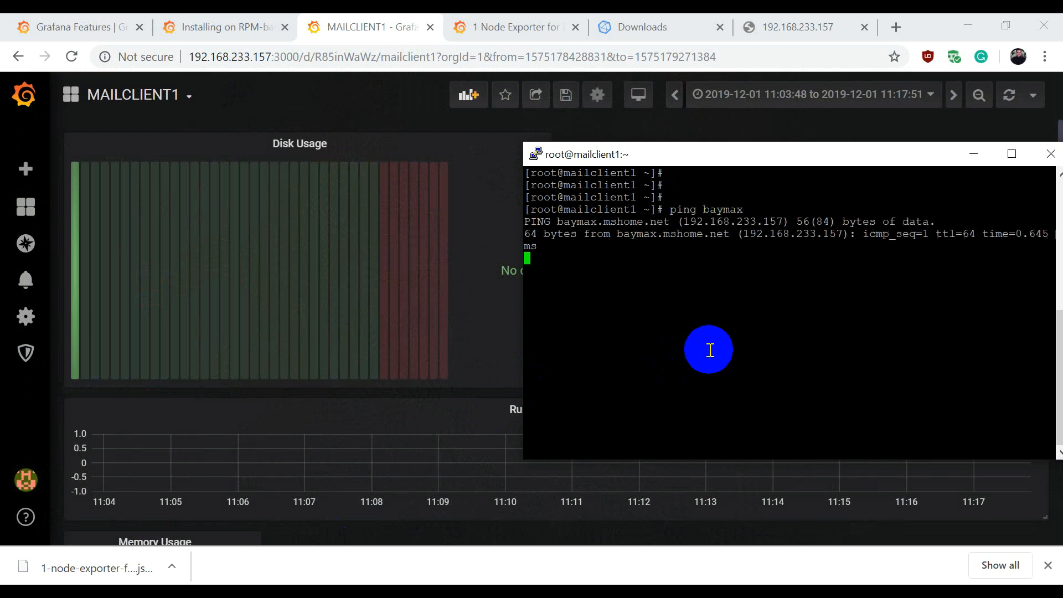
key("ctrl+c")
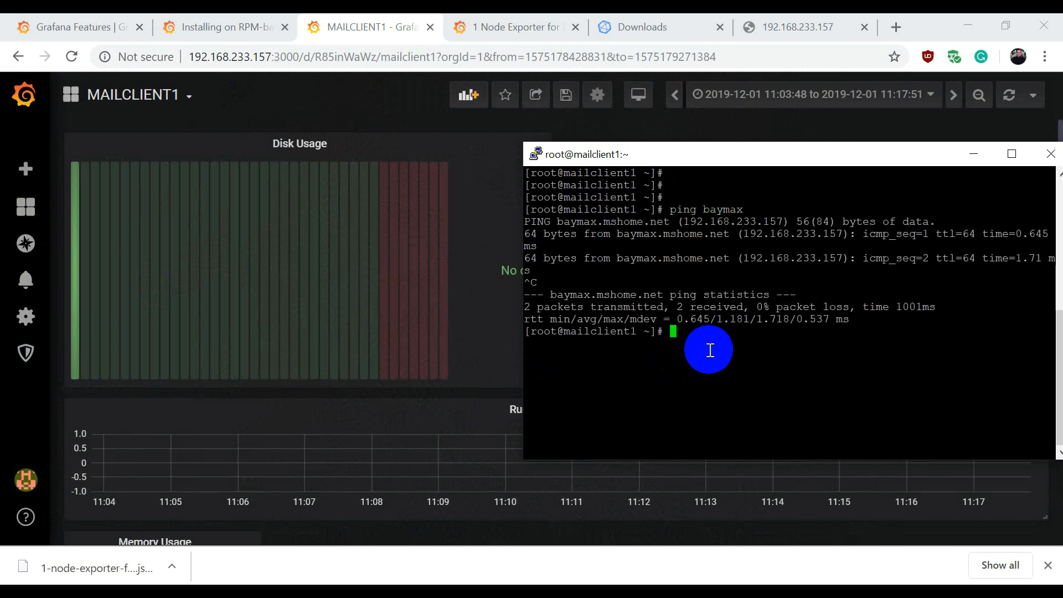
- Restart the telegraf service on mailclient1 with systemctl
type("systemctl restart ")
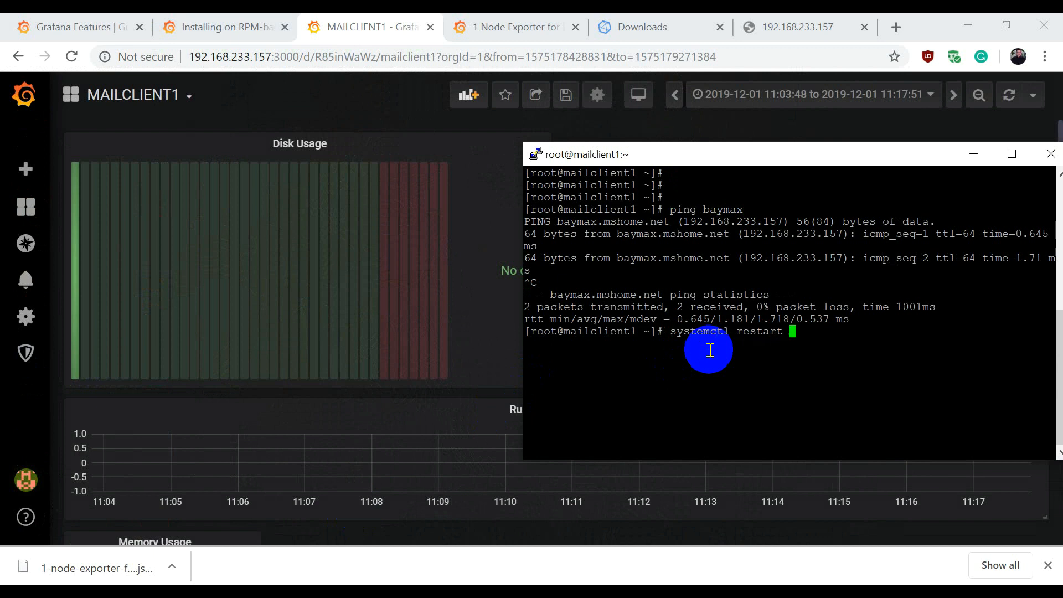
type("telegraf")
key("Return")
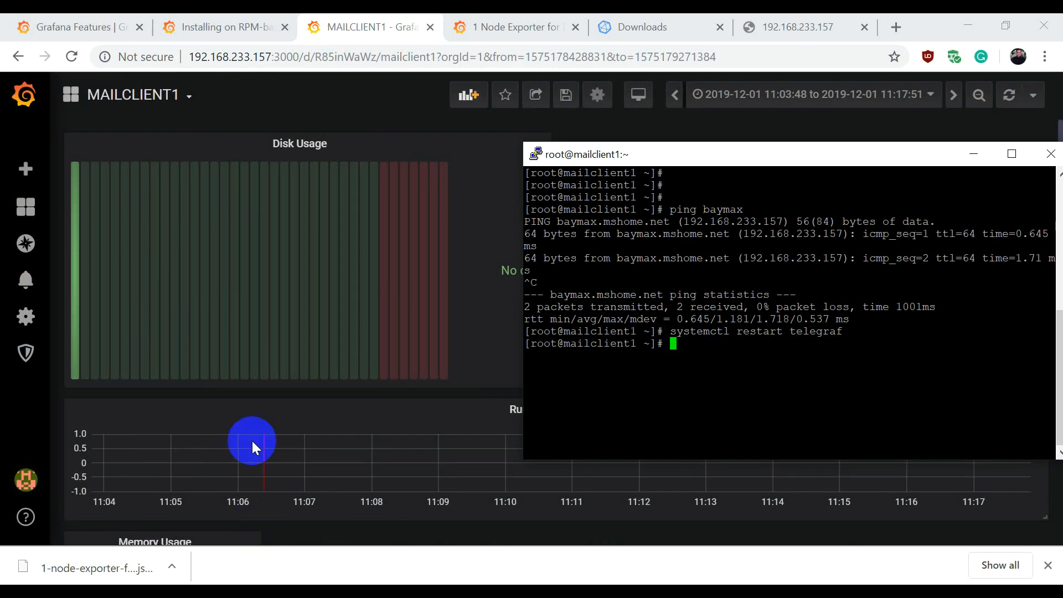
- Reload the MAILCLIENT1 dashboard in the browser and check the disk, process, memory and CPU panels for data
left_click(70, 53)
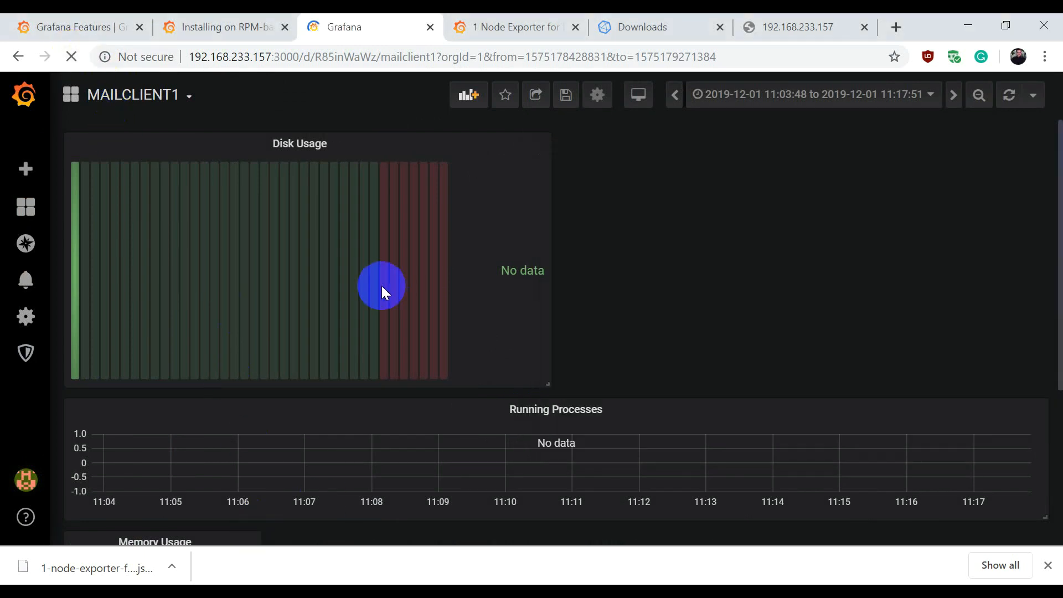
scroll(381, 286, "down", 4)
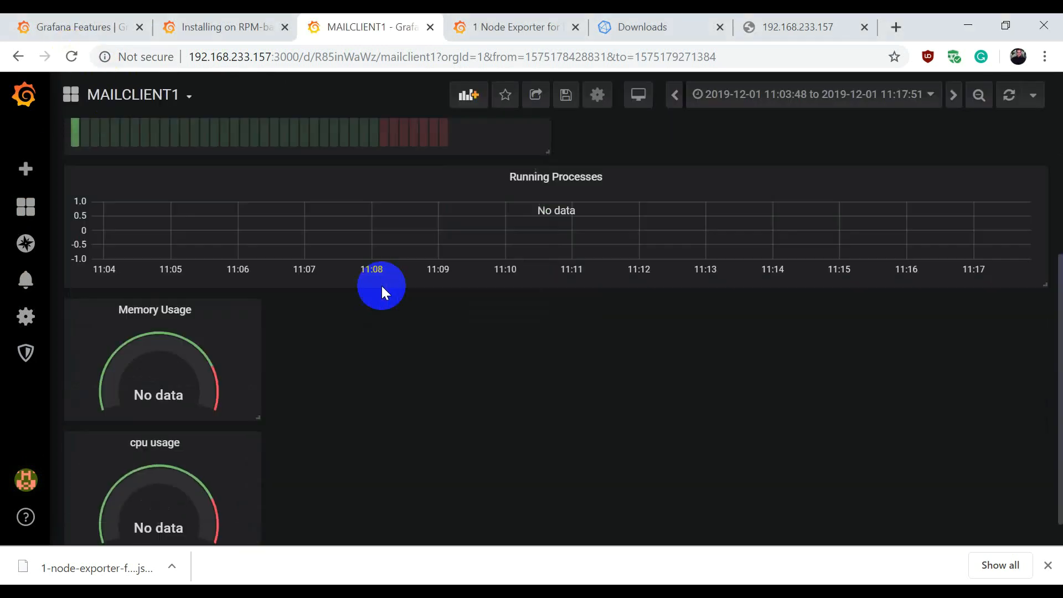
scroll(383, 299, "up", 3)
scroll(387, 315, "up", 2)
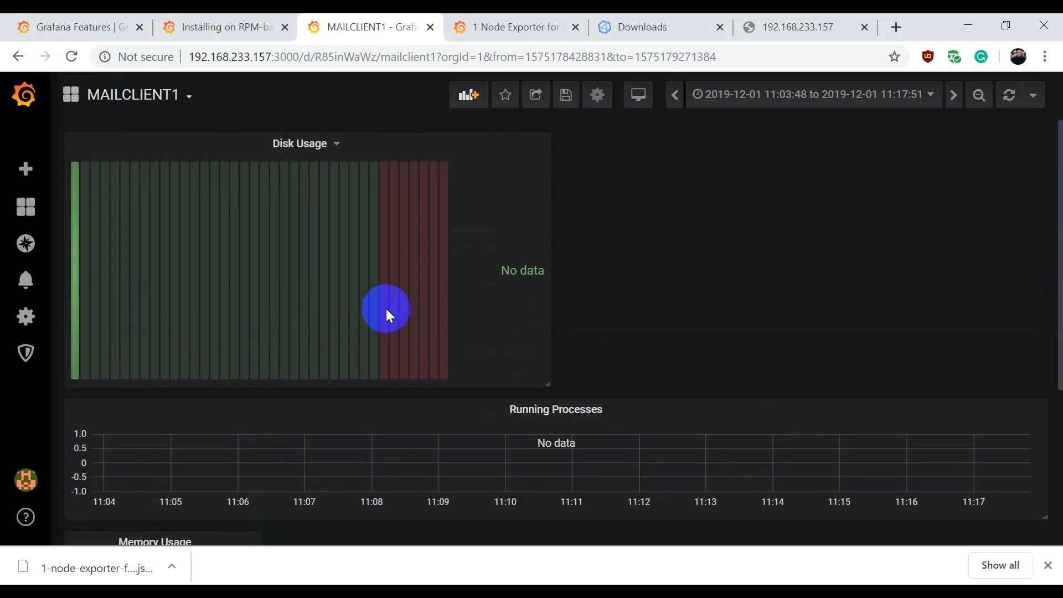
scroll(398, 327, "down", 4)
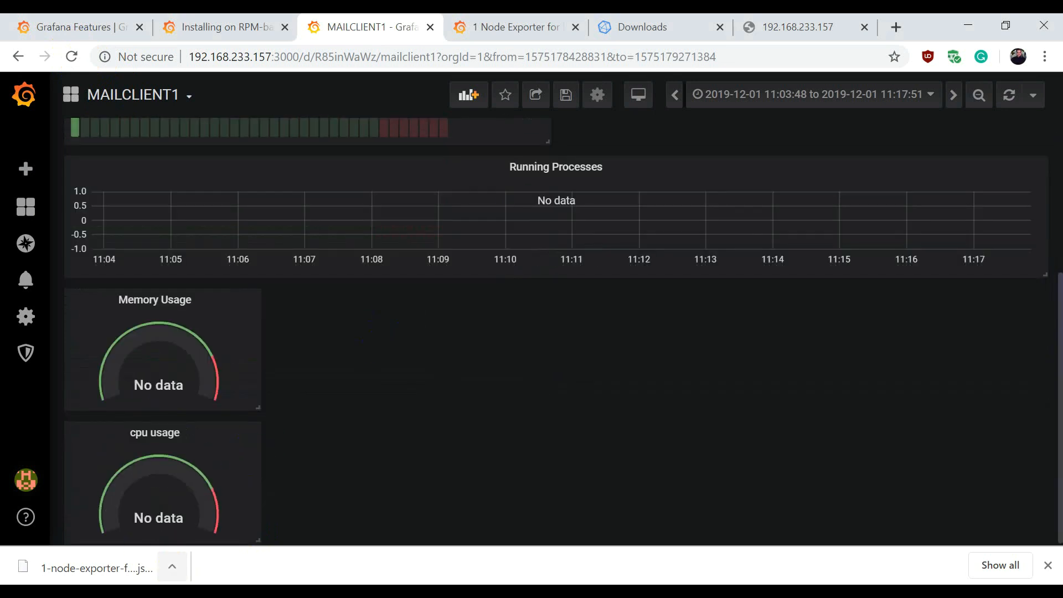
- Switch to the baymax terminal and restart the grafana-server service with systemctl
left_click(173, 591)
left_click(144, 554)
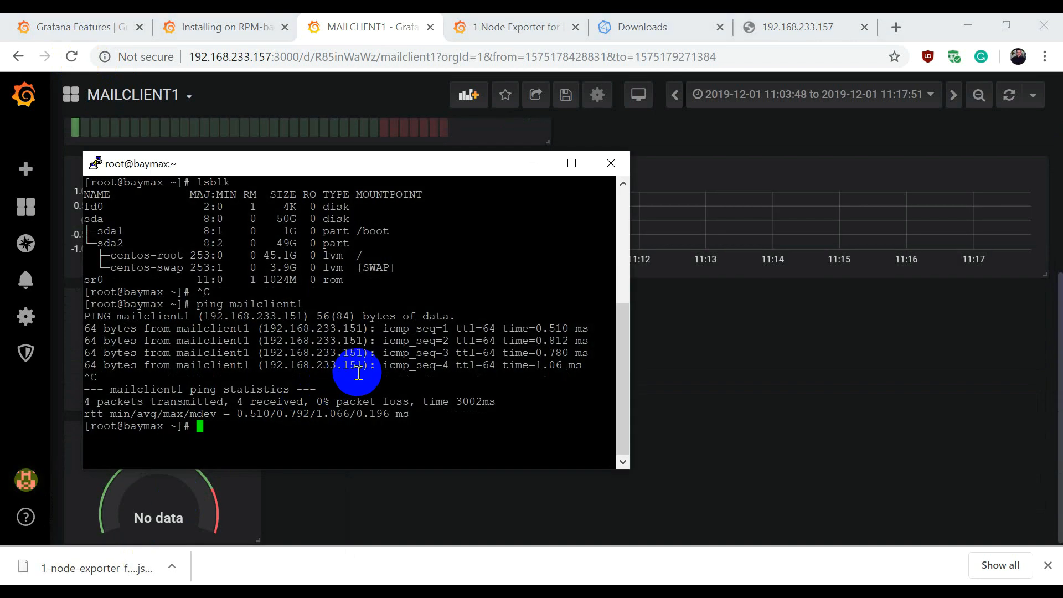
type("systemctl restart graf")
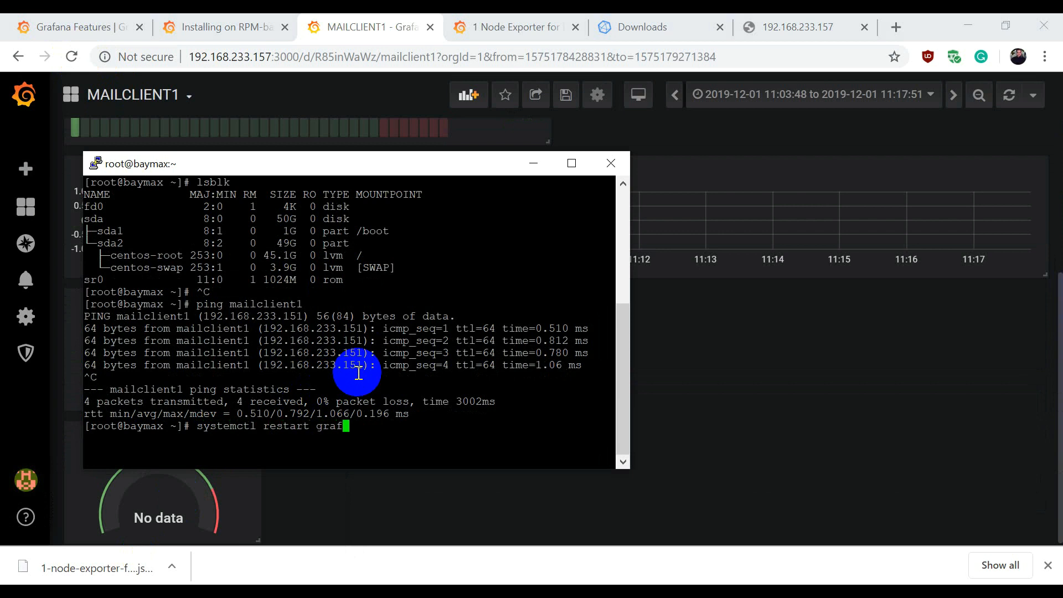
type("ana-server")
key("Return")
- Restart the influxdb service on baymax by reusing the previous systemctl command
key("Up")
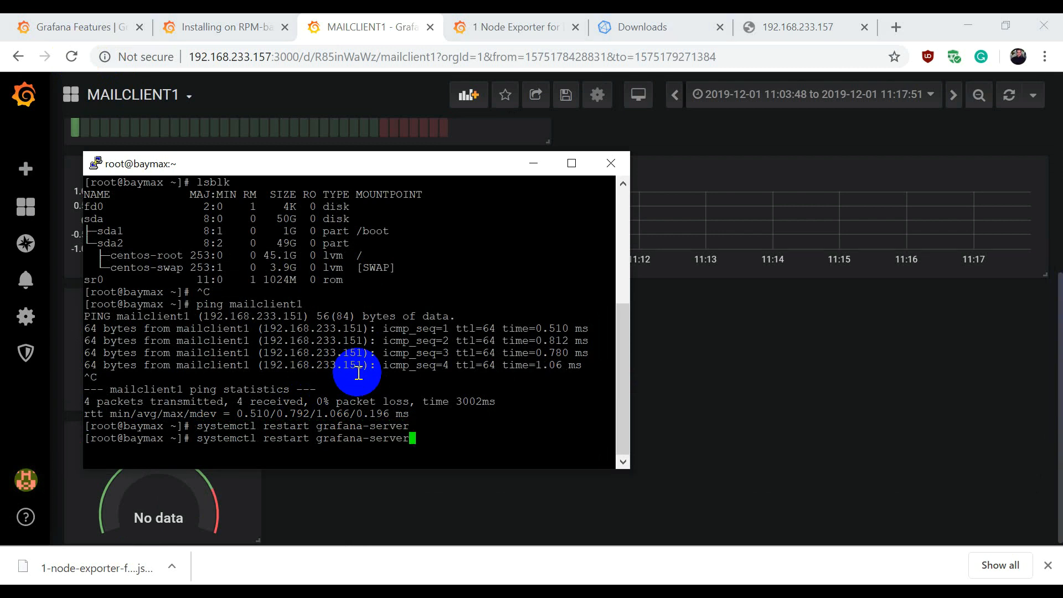
key("BackSpace")
key("BackSpace")
key("BackSpace")
key("BackSpace")
key("BackSpace")
key("BackSpace")
key("BackSpace")
key("BackSpace")
key("BackSpace")
key("BackSpace")
key("BackSpace")
type("influ")
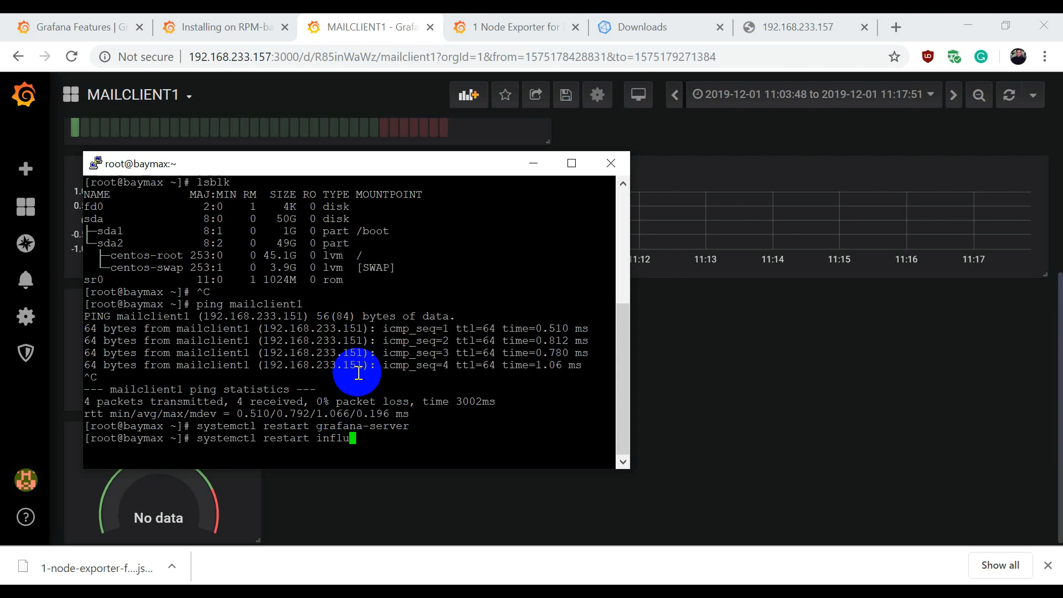
type("xdb")
key("Return")
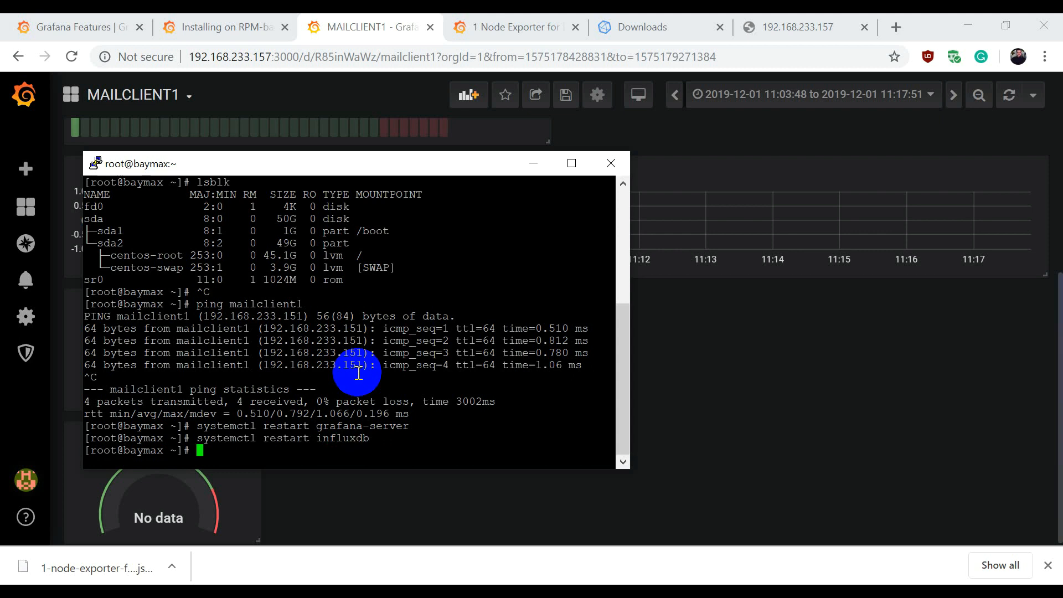
- Restart the telegraf service on baymax by reusing the previous systemctl command
key("Up")
key("BackSpace")
key("BackSpace")
key("BackSpace")
key("BackSpace")
key("BackSpace")
key("BackSpace")
key("BackSpace")
key("BackSpace")
type("telegr")
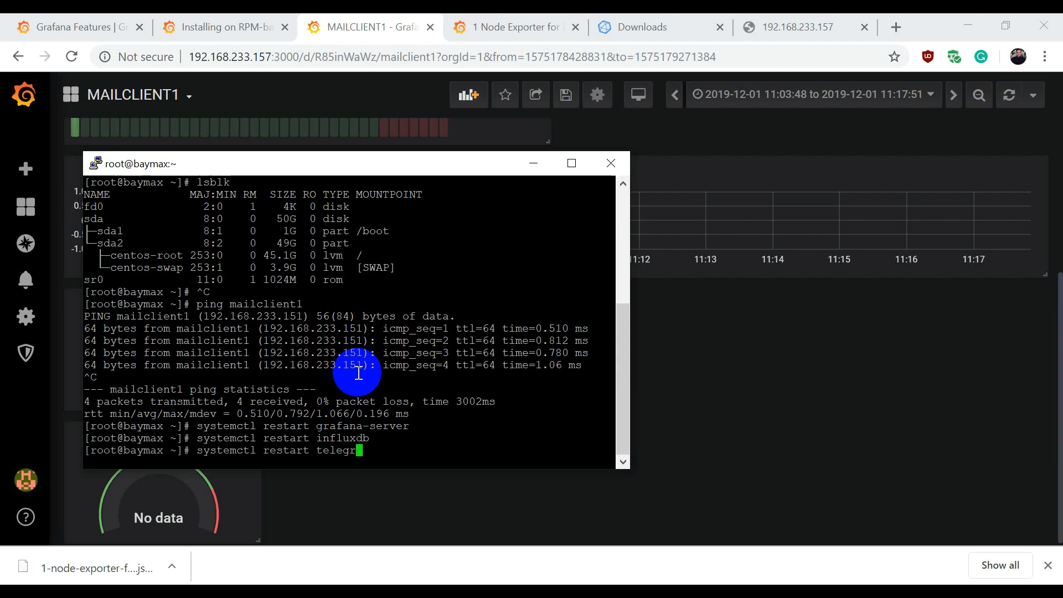
type("af")
key("Return")
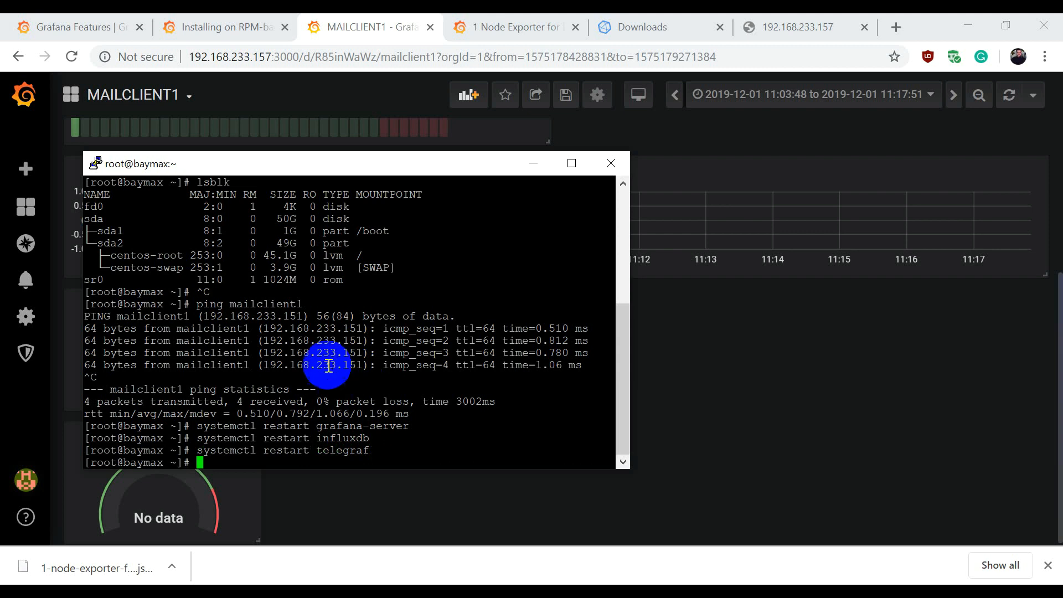
- Return to the browser, reload the MAILCLIENT1 dashboard, and check its panels for data again
left_click(73, 56)
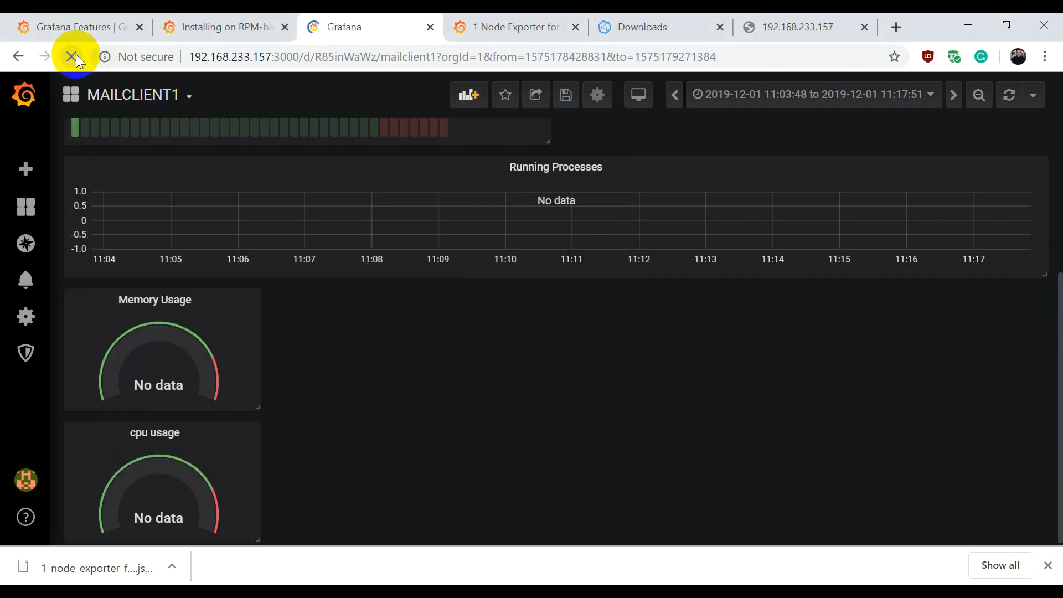
scroll(624, 368, "down", 4)
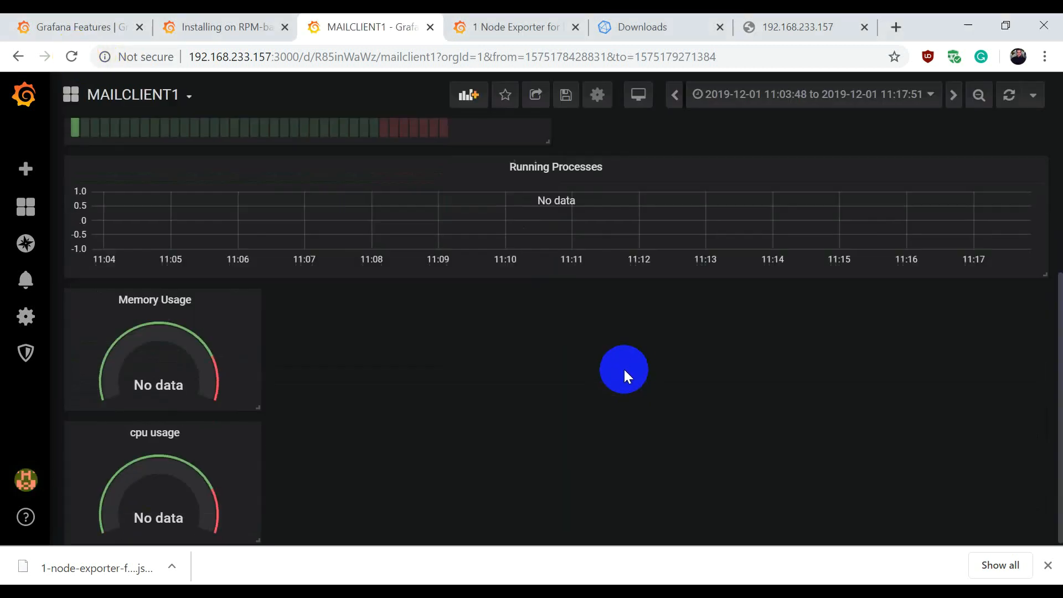
scroll(278, 276, "up", 3)
- Open the BAYMAX dashboard to compare its panels, and reopen the MAILCLIENT1 dashboard with its default time range
left_click(186, 96)
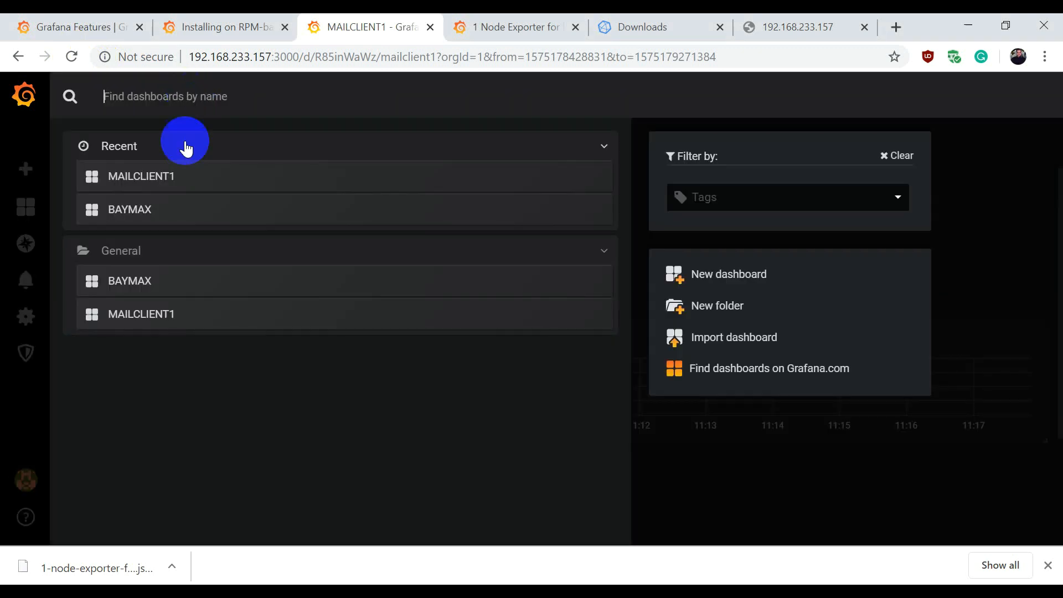
left_click(133, 210)
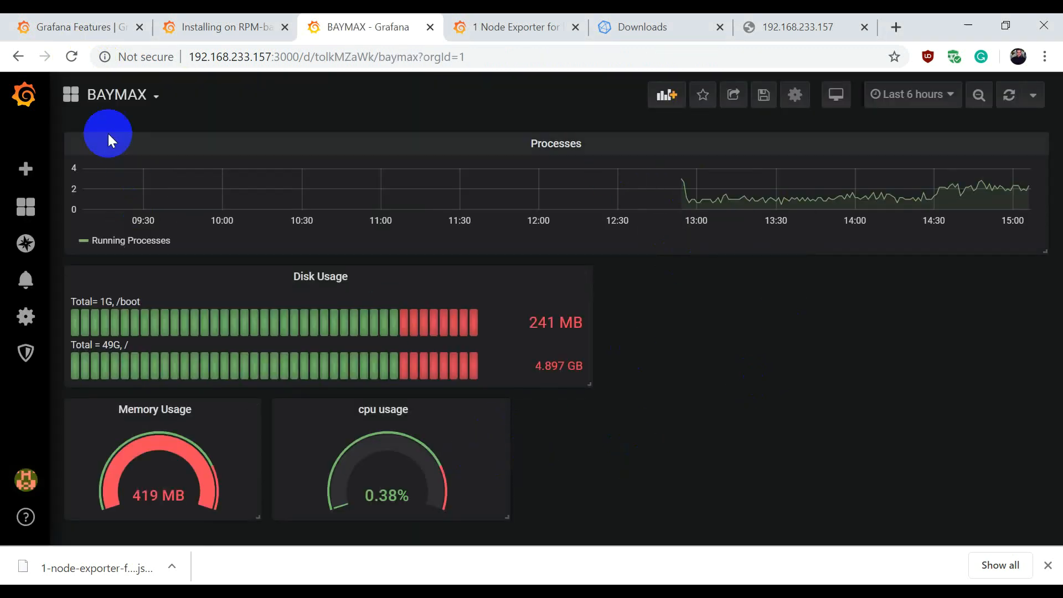
left_click(157, 97)
left_click(137, 210)
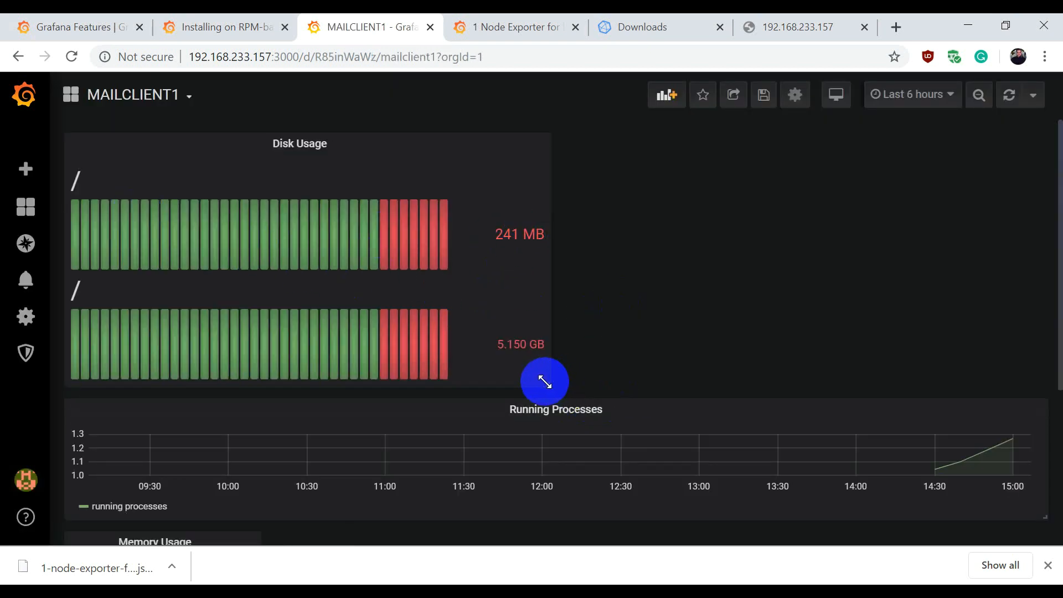
- Move the Disk Usage panel below Running Processes, beside the Memory Usage gauge, and make it wider and shorter
left_click_drag(353, 141, 570, 275)
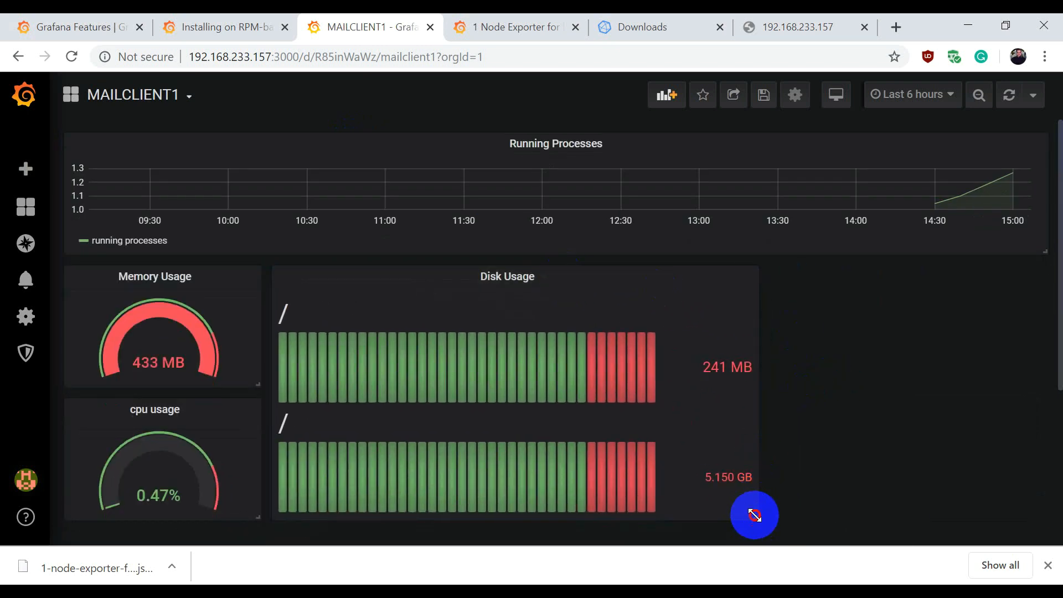
left_click_drag(754, 513, 963, 454)
- Edit the Disk Usage panel and set the alias of query A, the sda1 device, to /boot
left_click(654, 276)
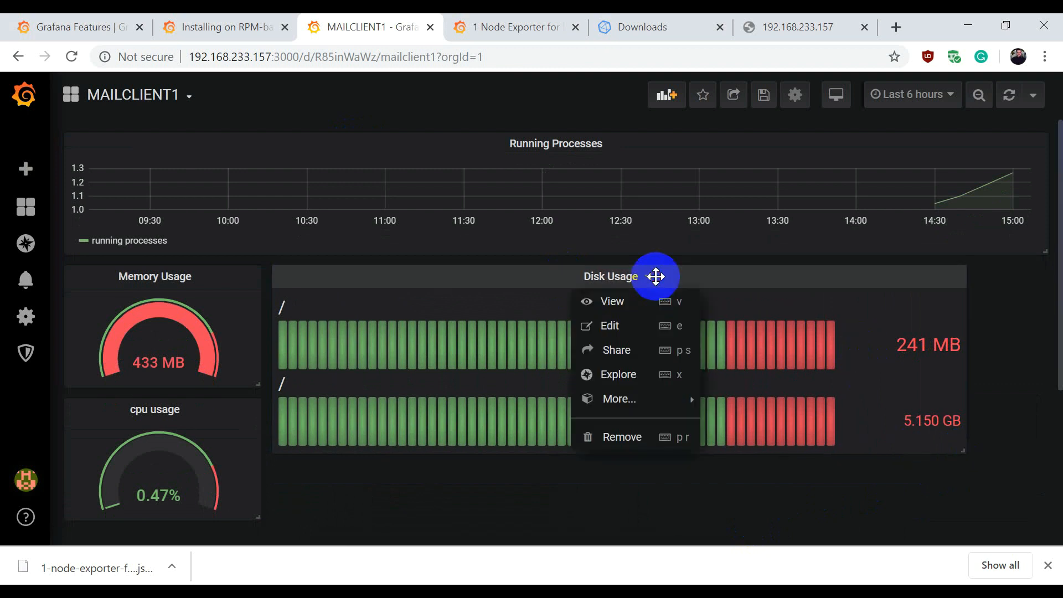
left_click(619, 326)
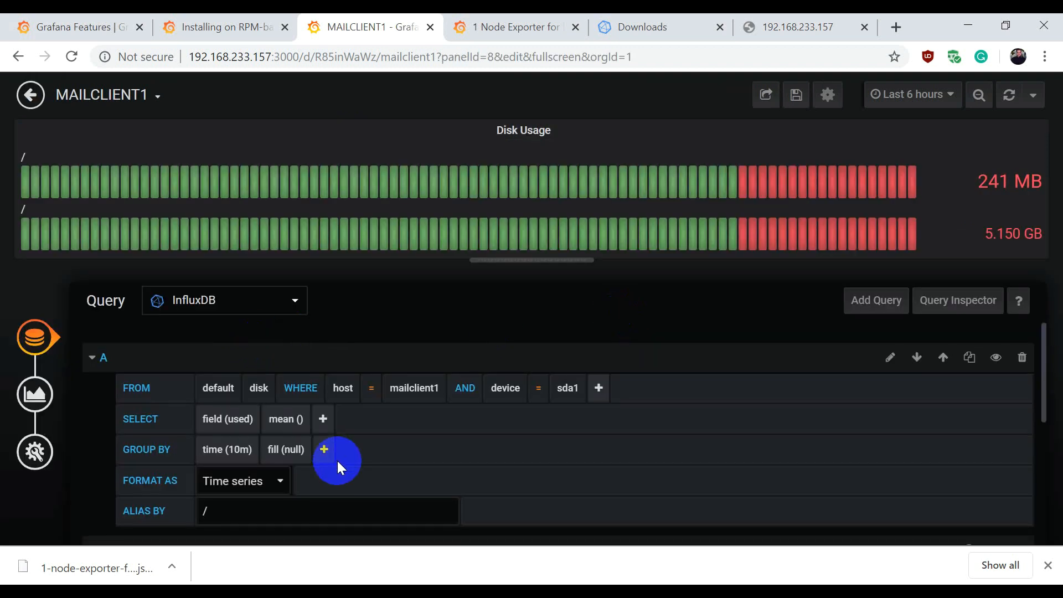
scroll(236, 383, "down", 3)
left_click(214, 346)
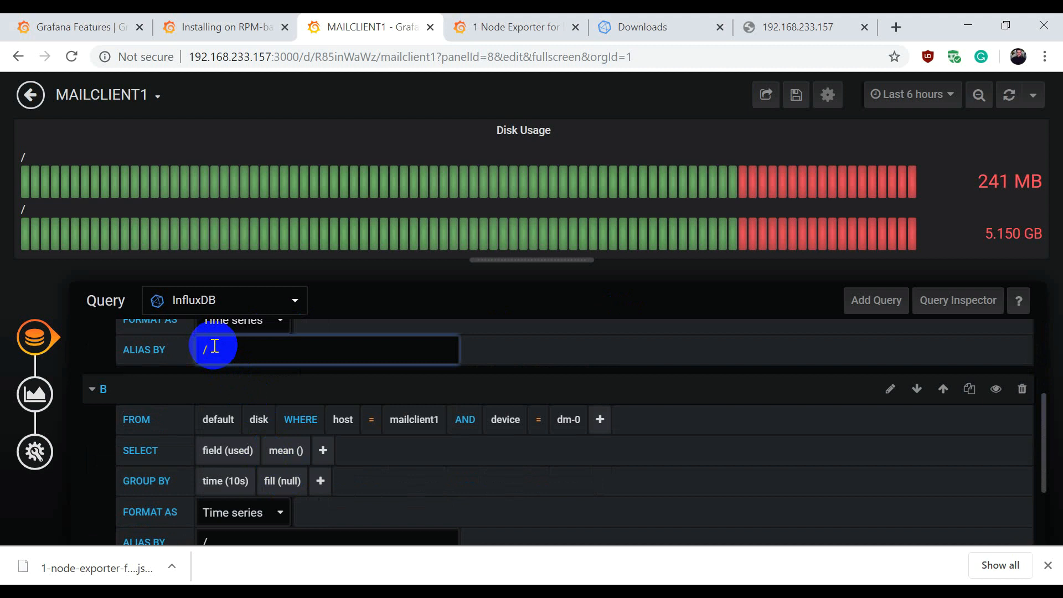
scroll(251, 516, "down", 2)
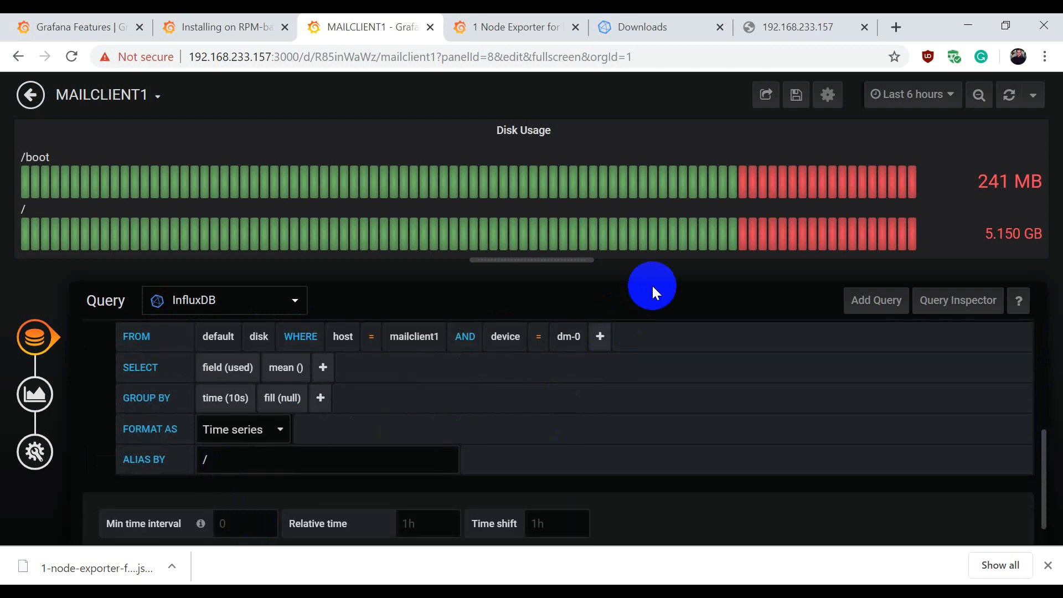
- Switch to the mailclient1 terminal and list its block devices with lsblk
mouse_move(149, 581)
left_click(291, 538)
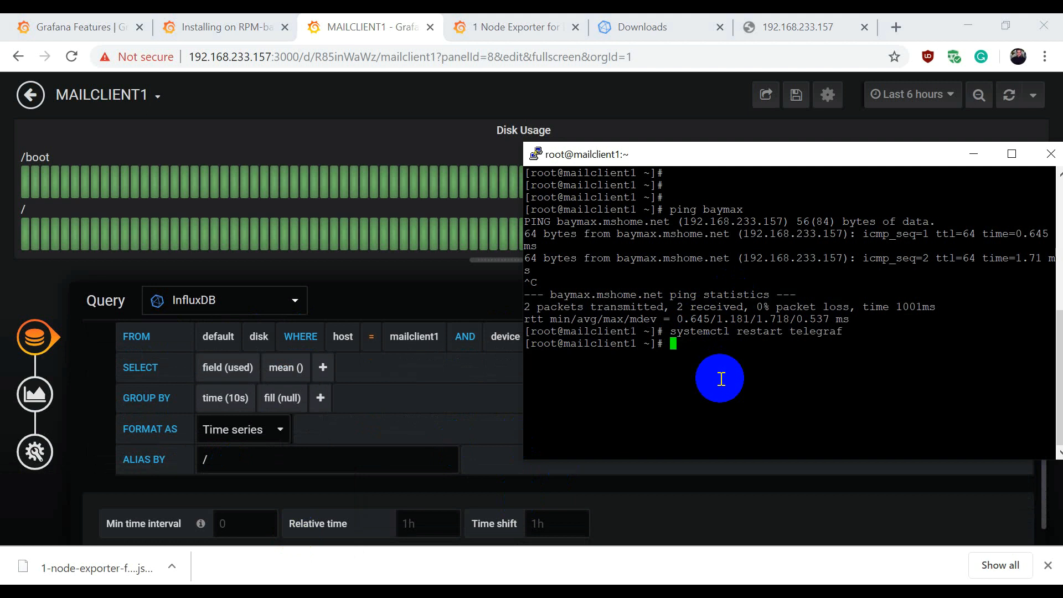
type("lsblk")
key("Return")
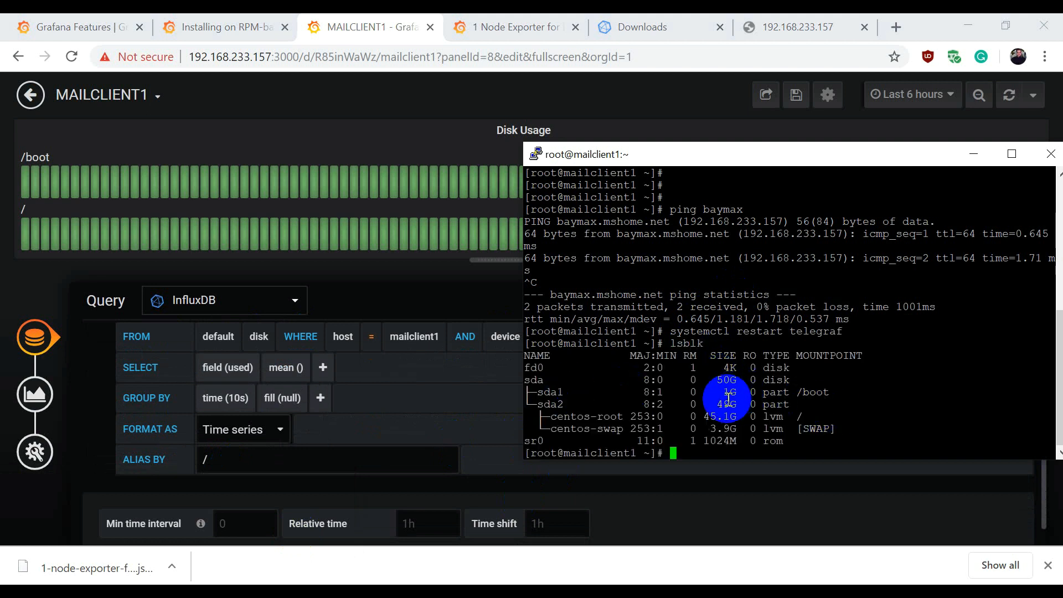
- Return to the browser and set the alias of query B, the dm-0 device, to "Total = 1 GB, /"
left_click(210, 459)
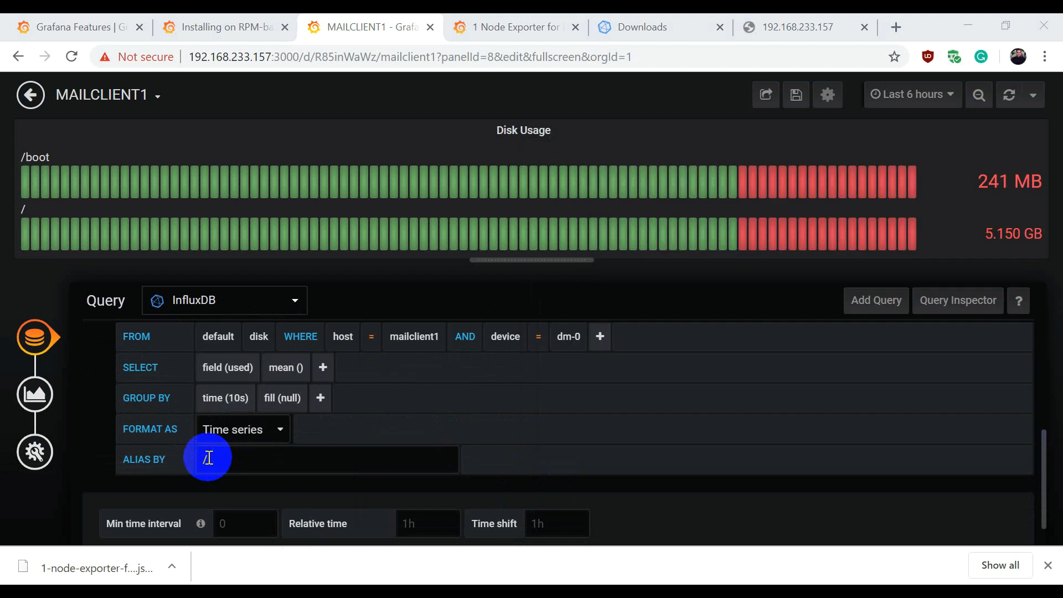
type("Top")
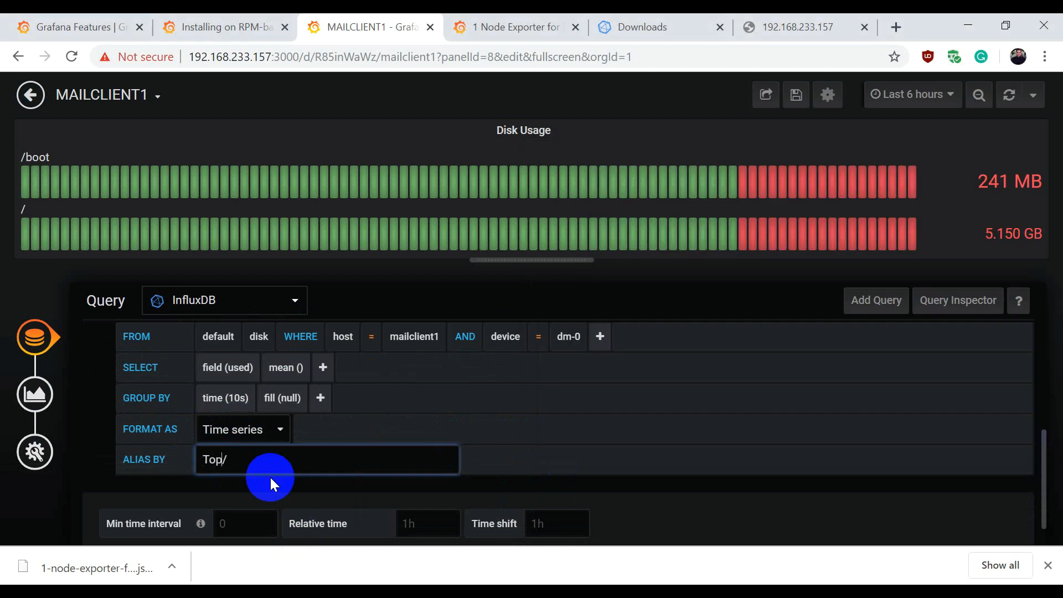
key("BackSpace")
type("tal = 1 GB,")
scroll(274, 476, "down", 1)
left_click(291, 518)
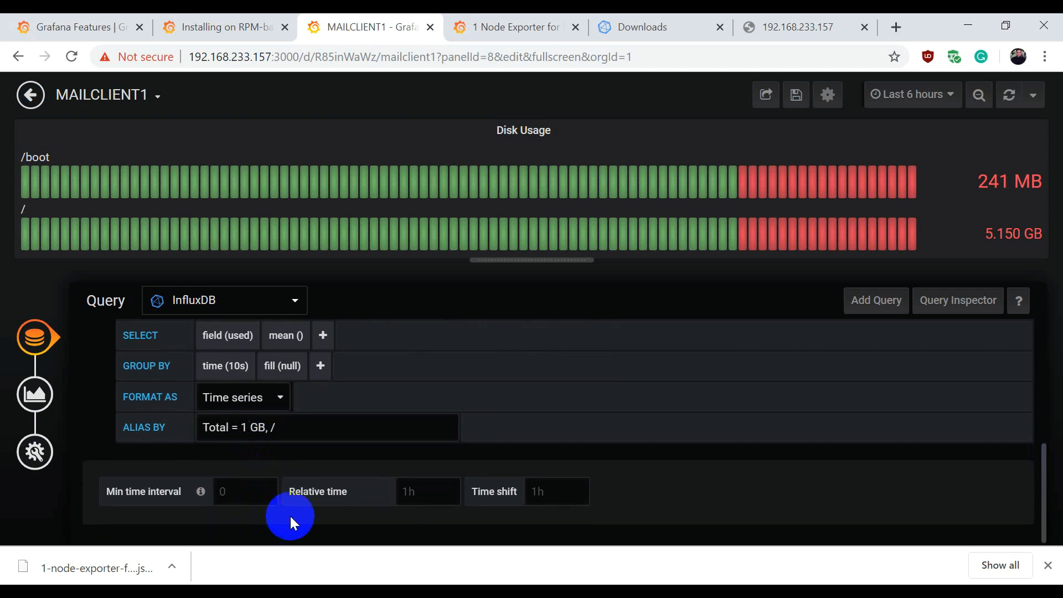
- Go back to the mailclient1 terminal and check the centos-root volume's size in the lsblk output
key("alt+Tab")
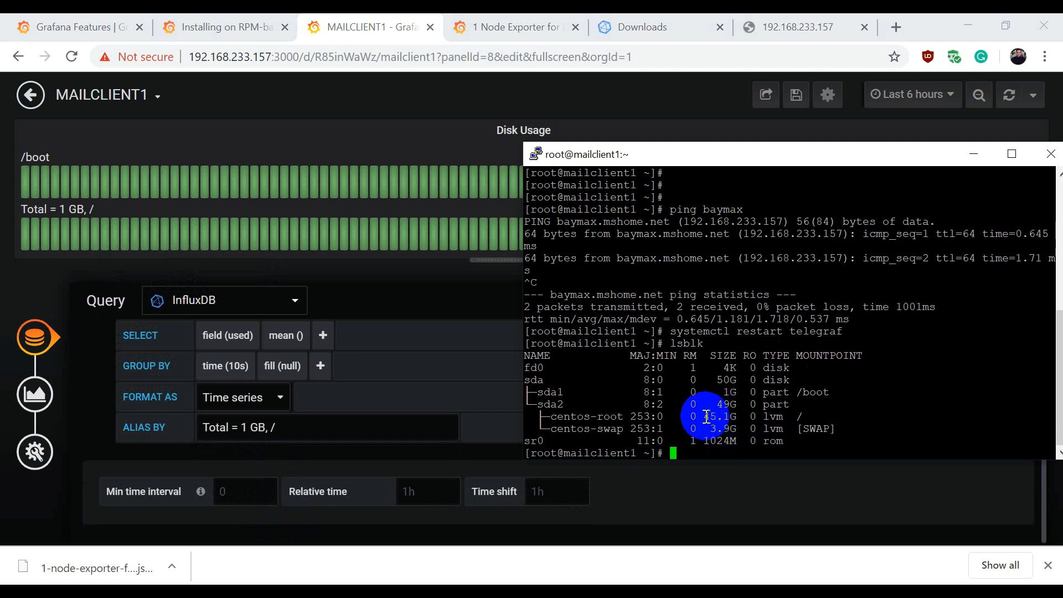
left_click_drag(706, 417, 725, 416)
left_click(818, 422)
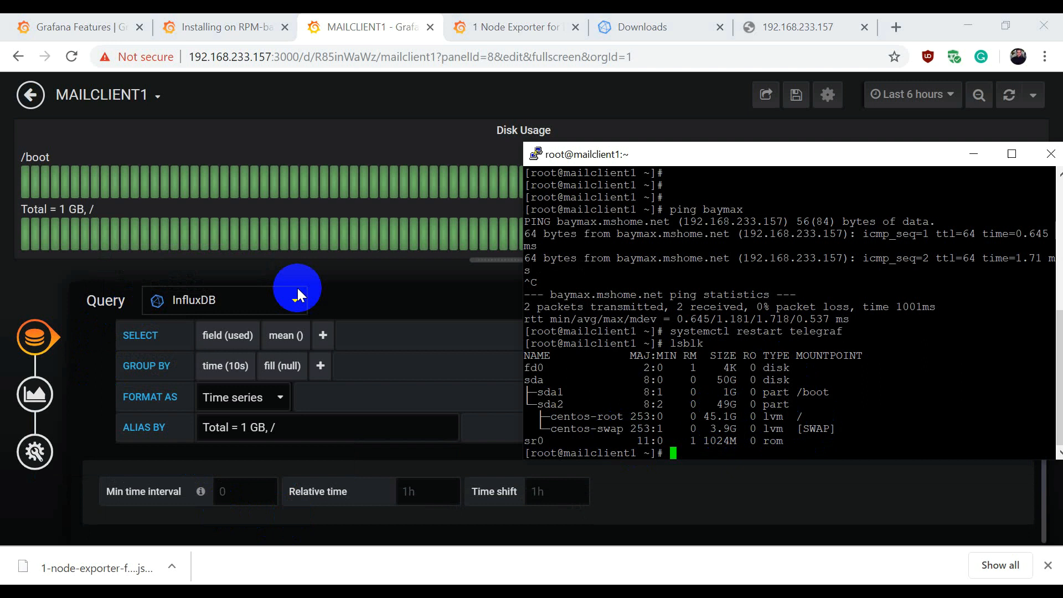
- Return to the panel editor and change query B's alias to "Total = 45.1G, /"
left_click(360, 288)
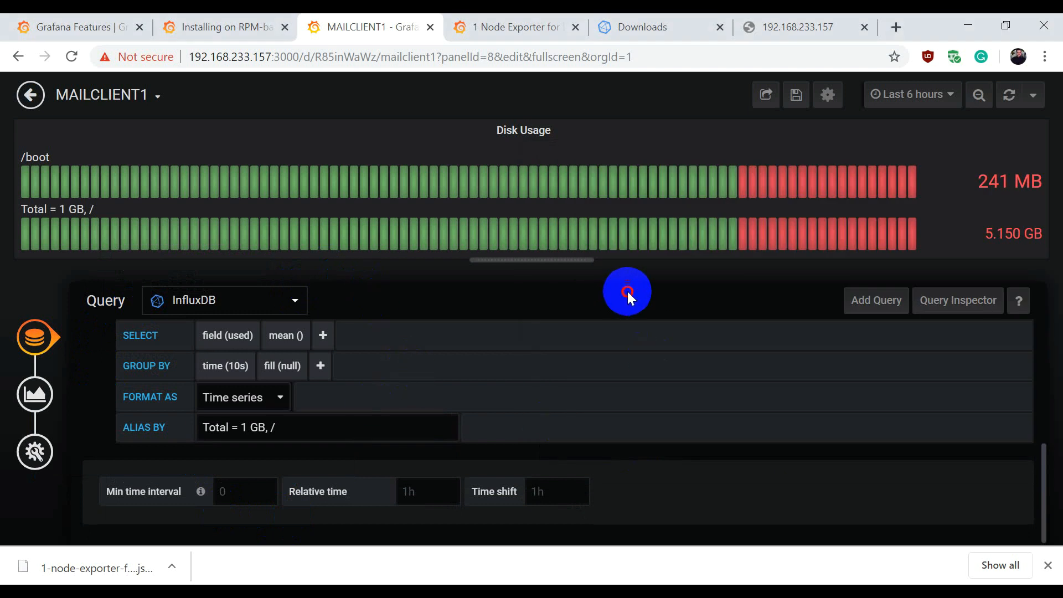
scroll(572, 352, "up", 4)
scroll(492, 362, "down", 3)
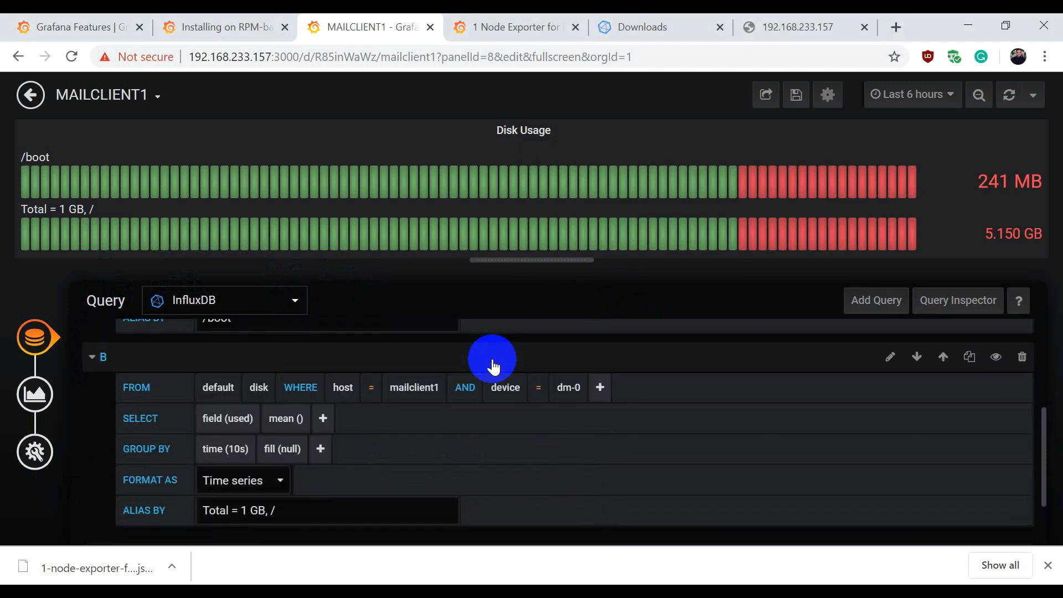
scroll(487, 357, "up", 2)
scroll(232, 403, "down", 1)
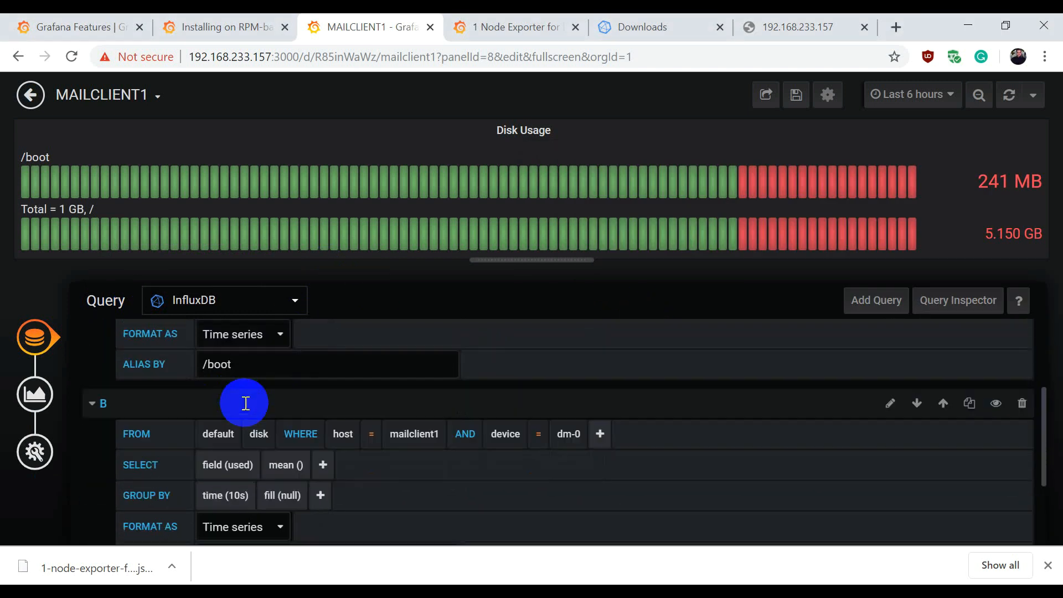
scroll(245, 403, "down", 3)
left_click_drag(266, 428, 217, 421)
key("ctrl+c")
type("45.1G")
left_click(284, 427)
- Change query A's alias to "Total = 1 G, /boot", reusing the copied total prefix from query B
scroll(217, 422, "up", 3)
left_click(204, 399)
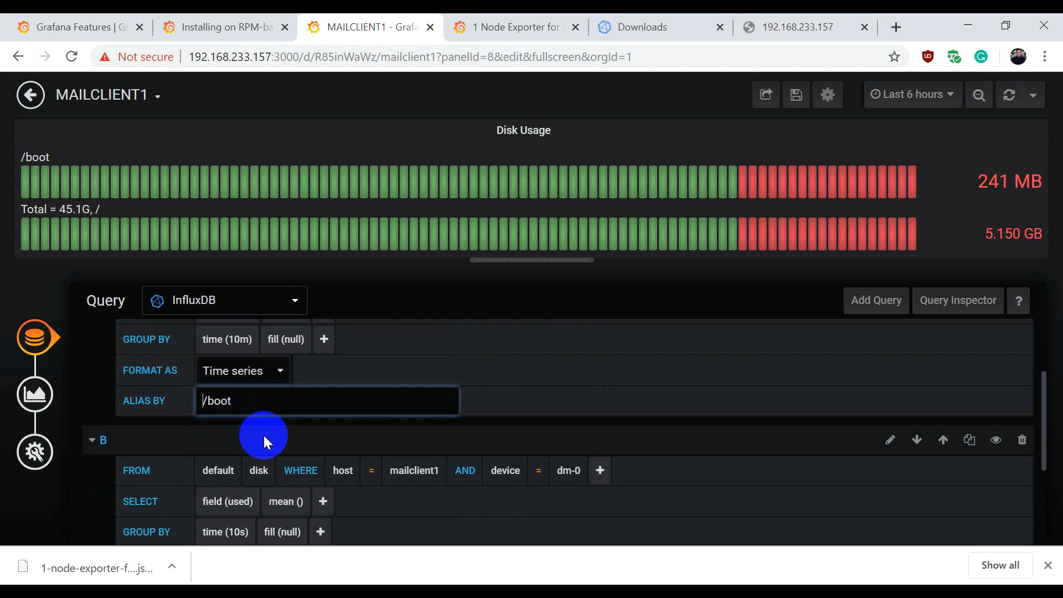
key("ctrl+v")
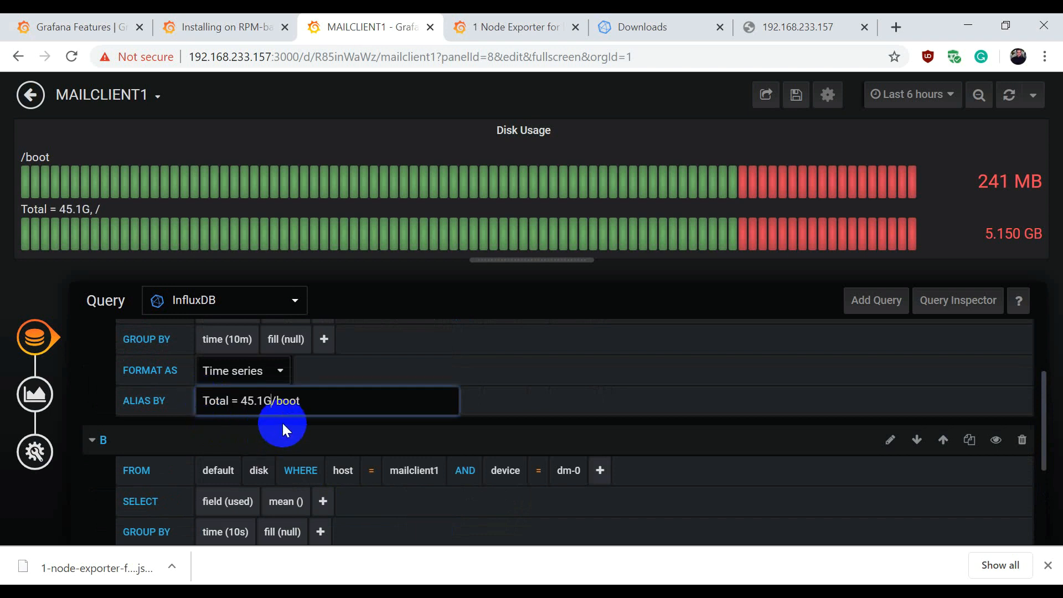
key("BackSpace")
key("BackSpace")
key("BackSpace")
key("BackSpace")
scroll(281, 420, "down", 3)
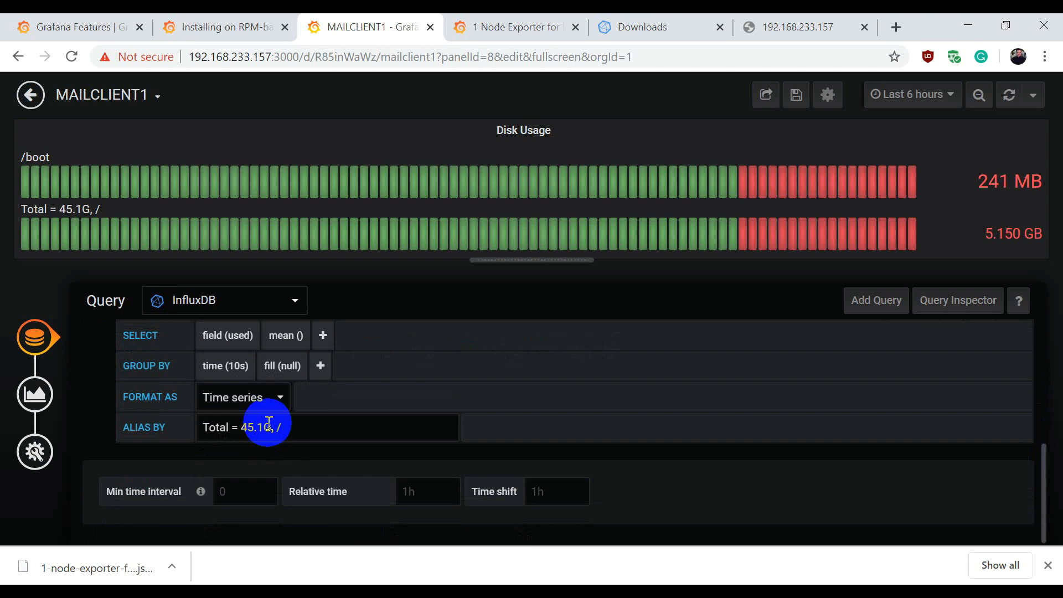
scroll(481, 368, "up", 4)
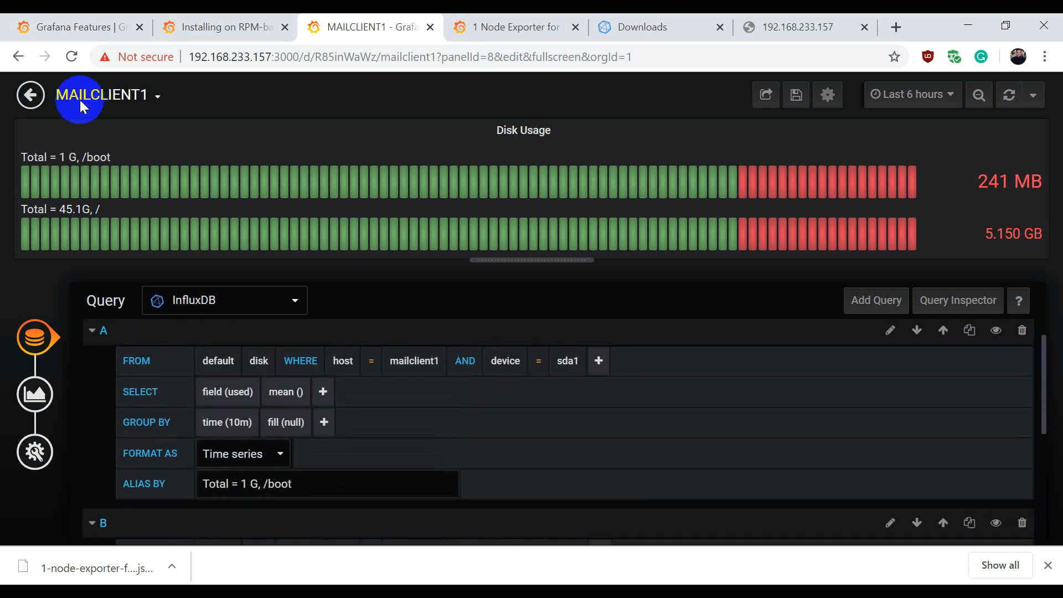
- Save the MAILCLIENT1 dashboard changes without a note and leave the Disk Usage panel editor
left_click(797, 94)
left_click(487, 266)
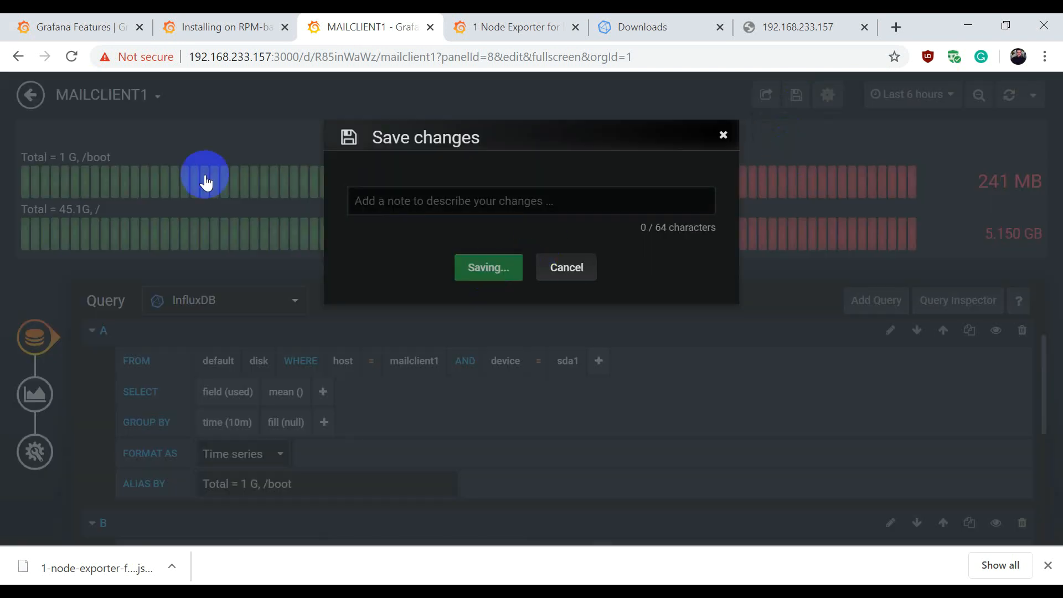
left_click(21, 98)
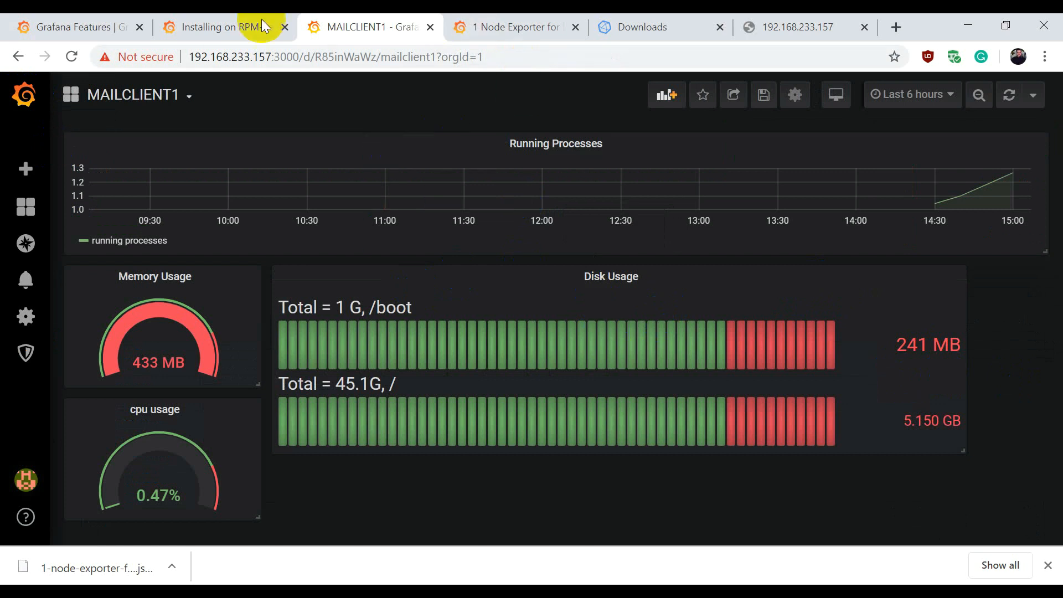
- Go back from the Node Exporter page to the Grafana Labs dashboards list and browse the community dashboards
left_click(220, 17)
left_click(497, 22)
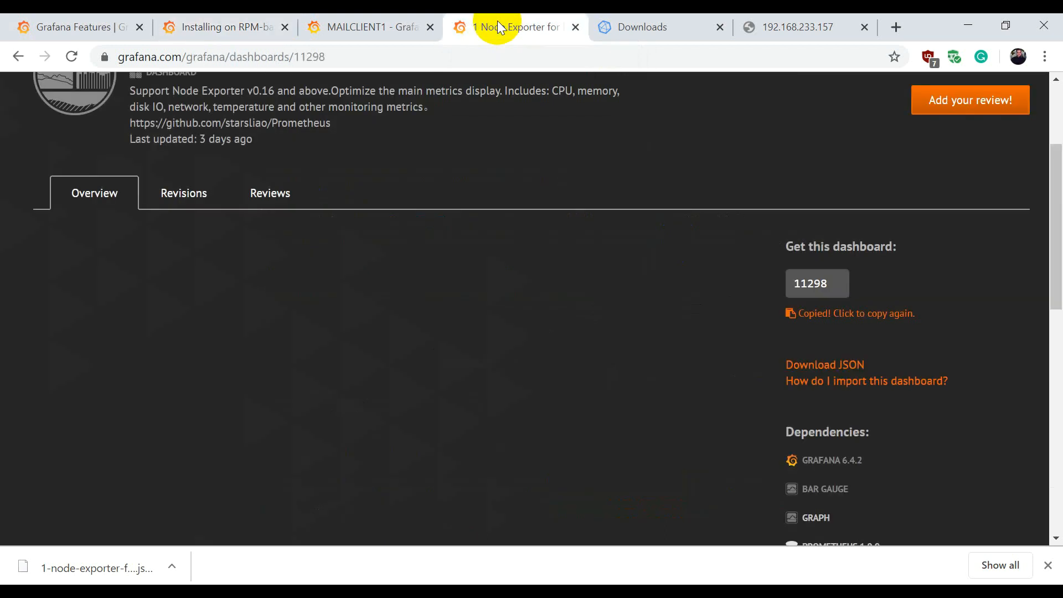
scroll(675, 331, "up", 3)
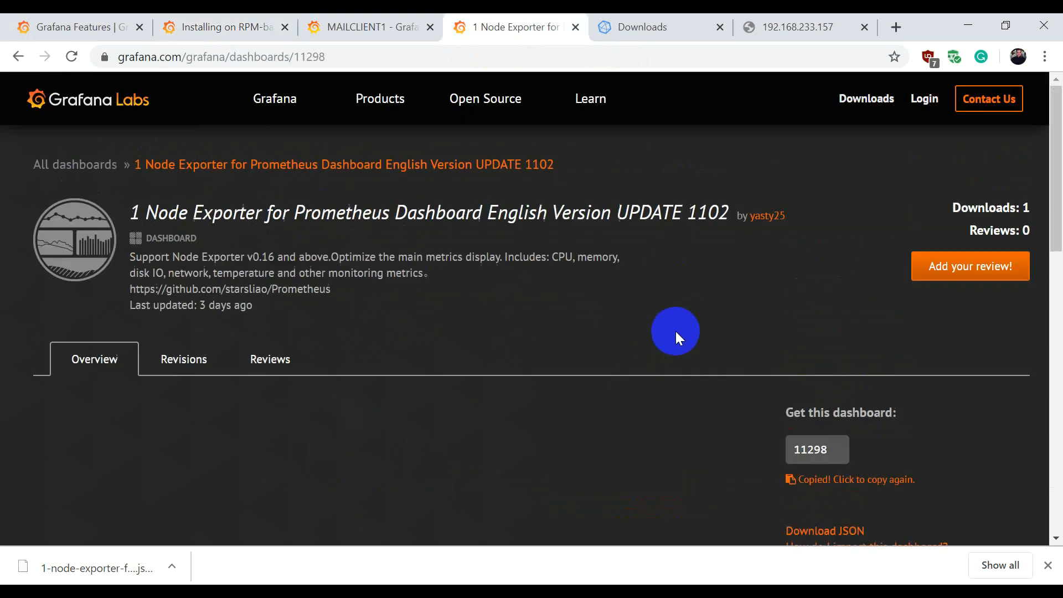
left_click(18, 56)
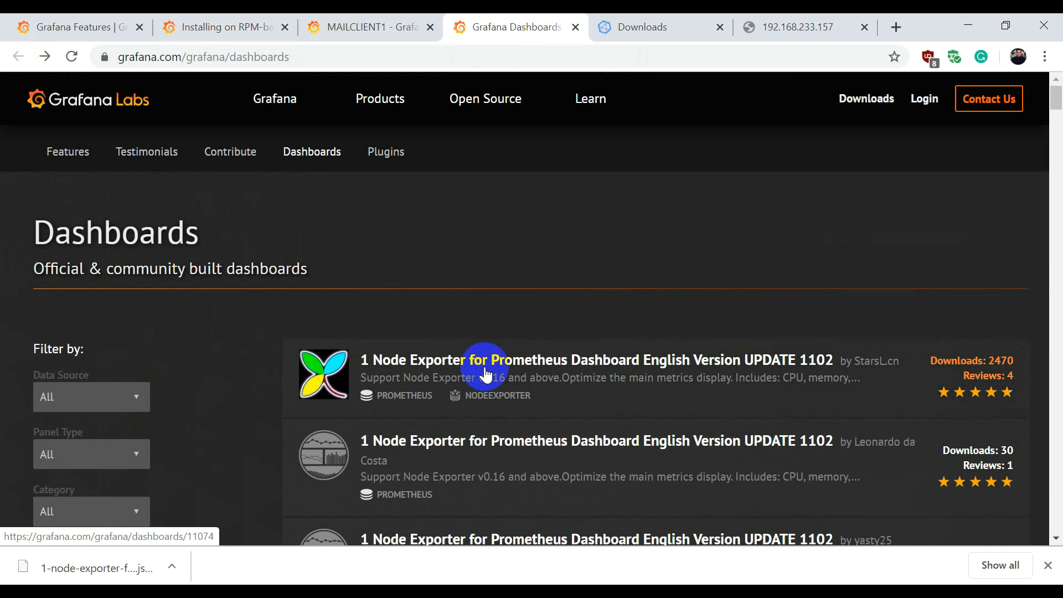
scroll(486, 375, "down", 7)
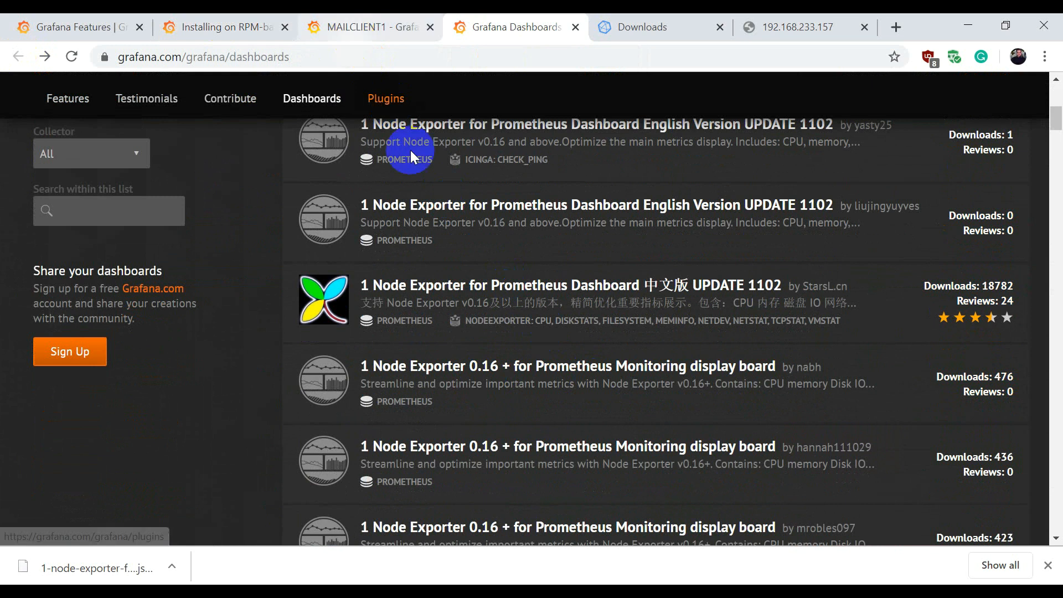
- Return to the MAILCLIENT1 browser tab and switch to the BAYMAX dashboard to review its panels
left_click(353, 22)
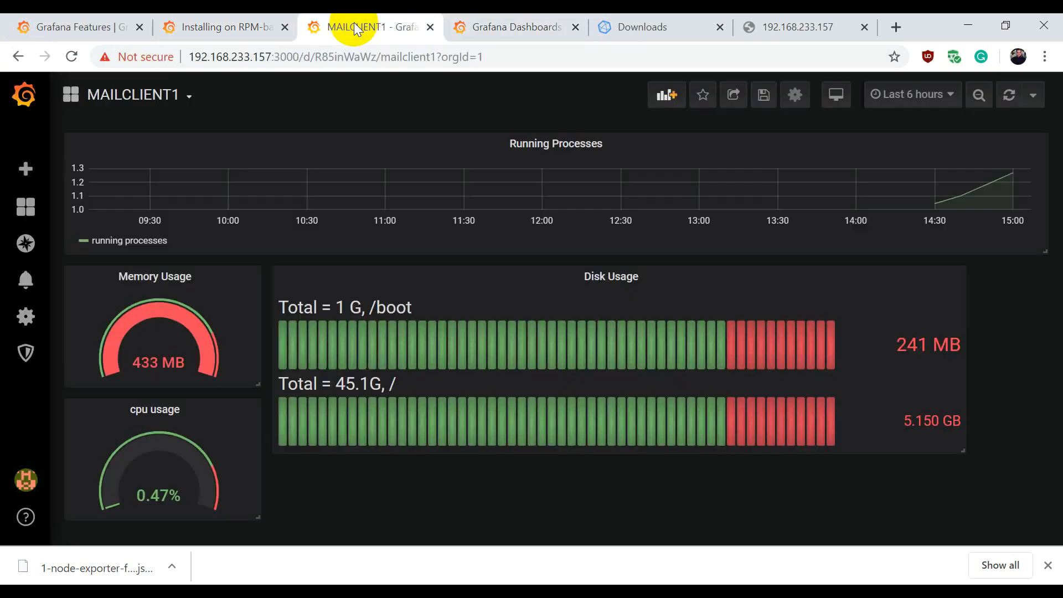
left_click(172, 98)
left_click(142, 209)
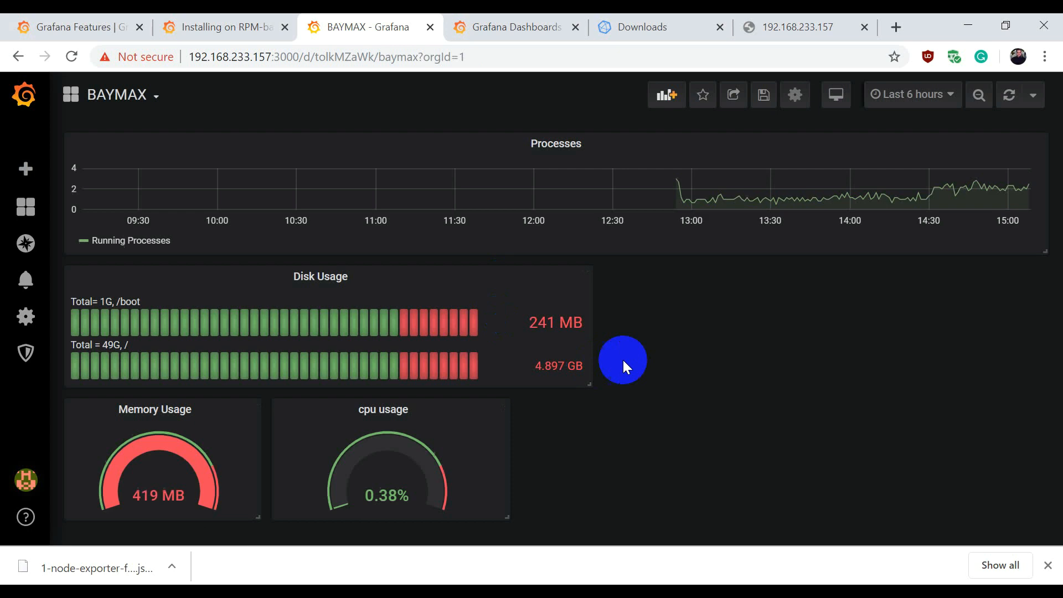